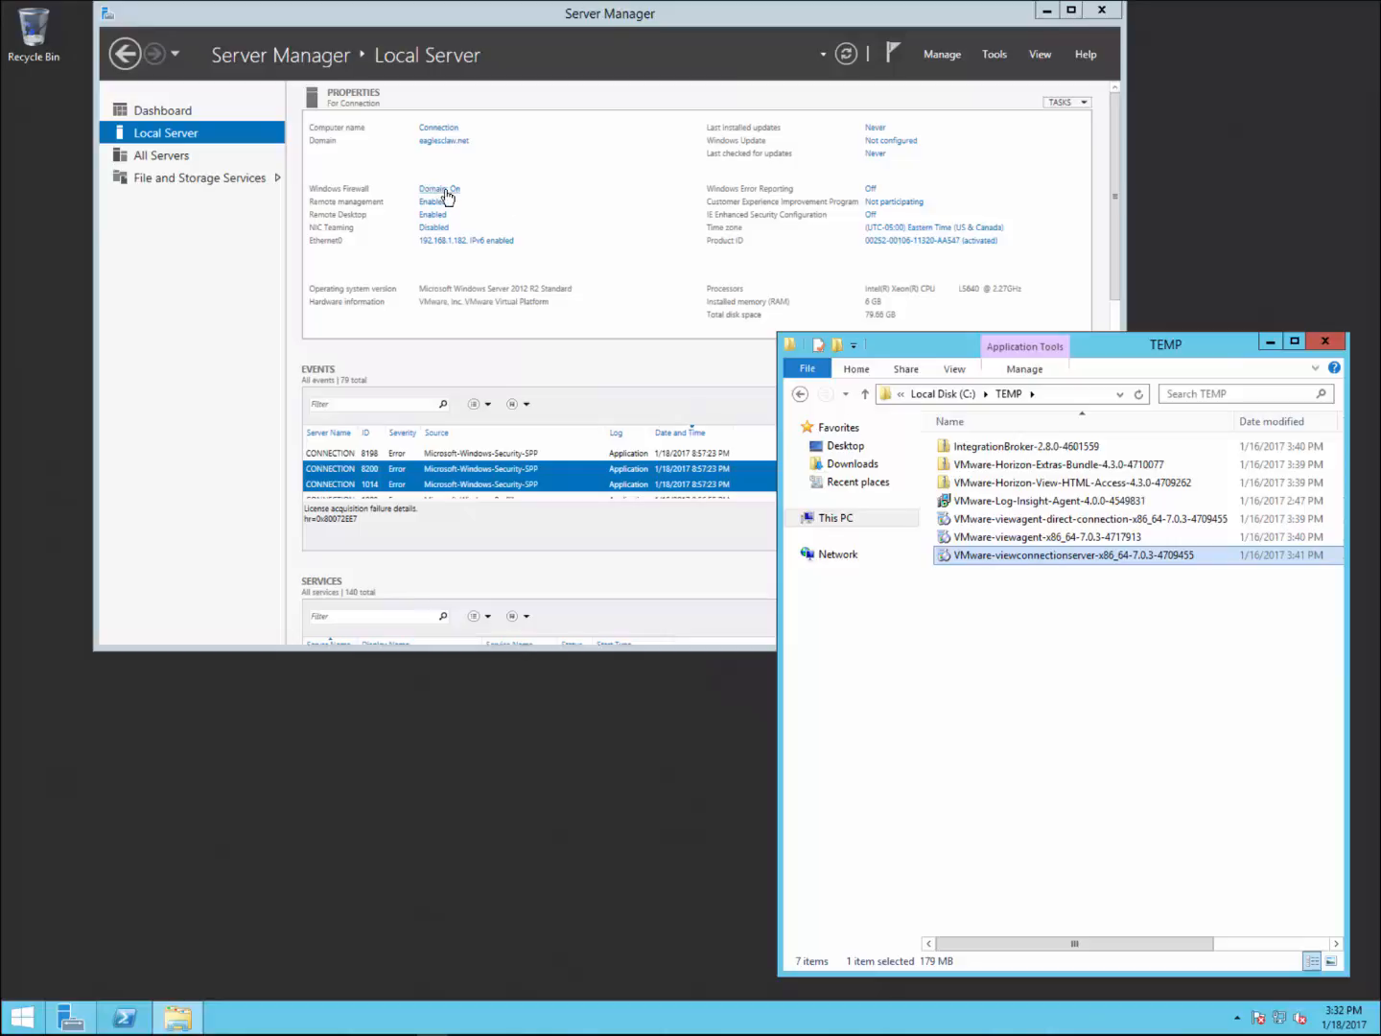
Step: Minimize Server Manager so only the C:\TEMP installer folder stays open
click(1048, 10)
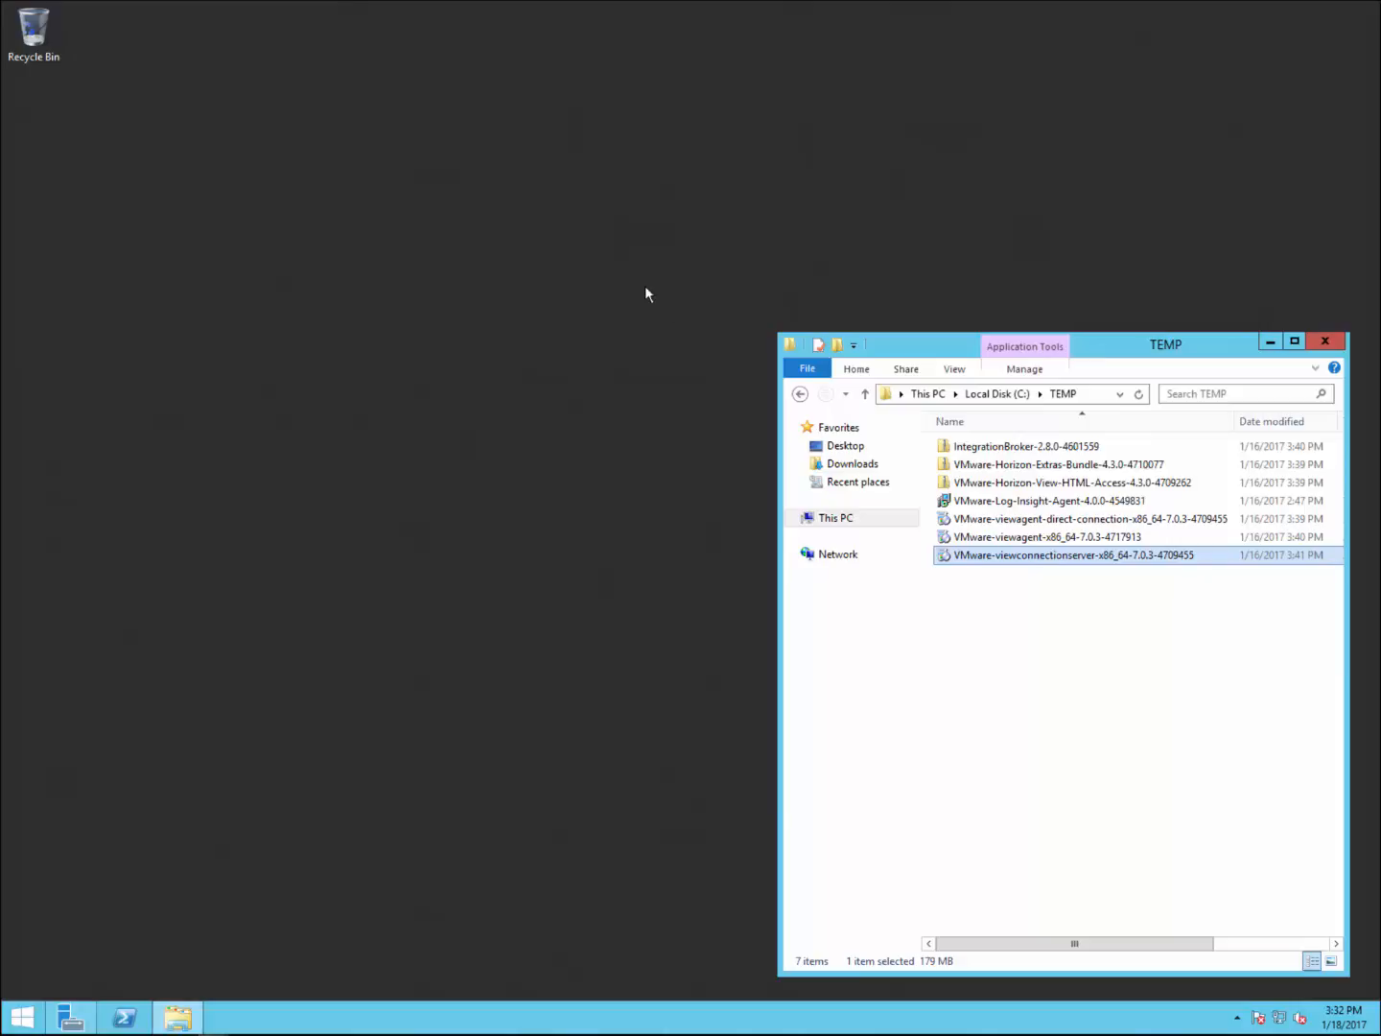
Step: Run the Connection Server installer from the TEMP folder and get past its welcome page
right_click(1030, 558)
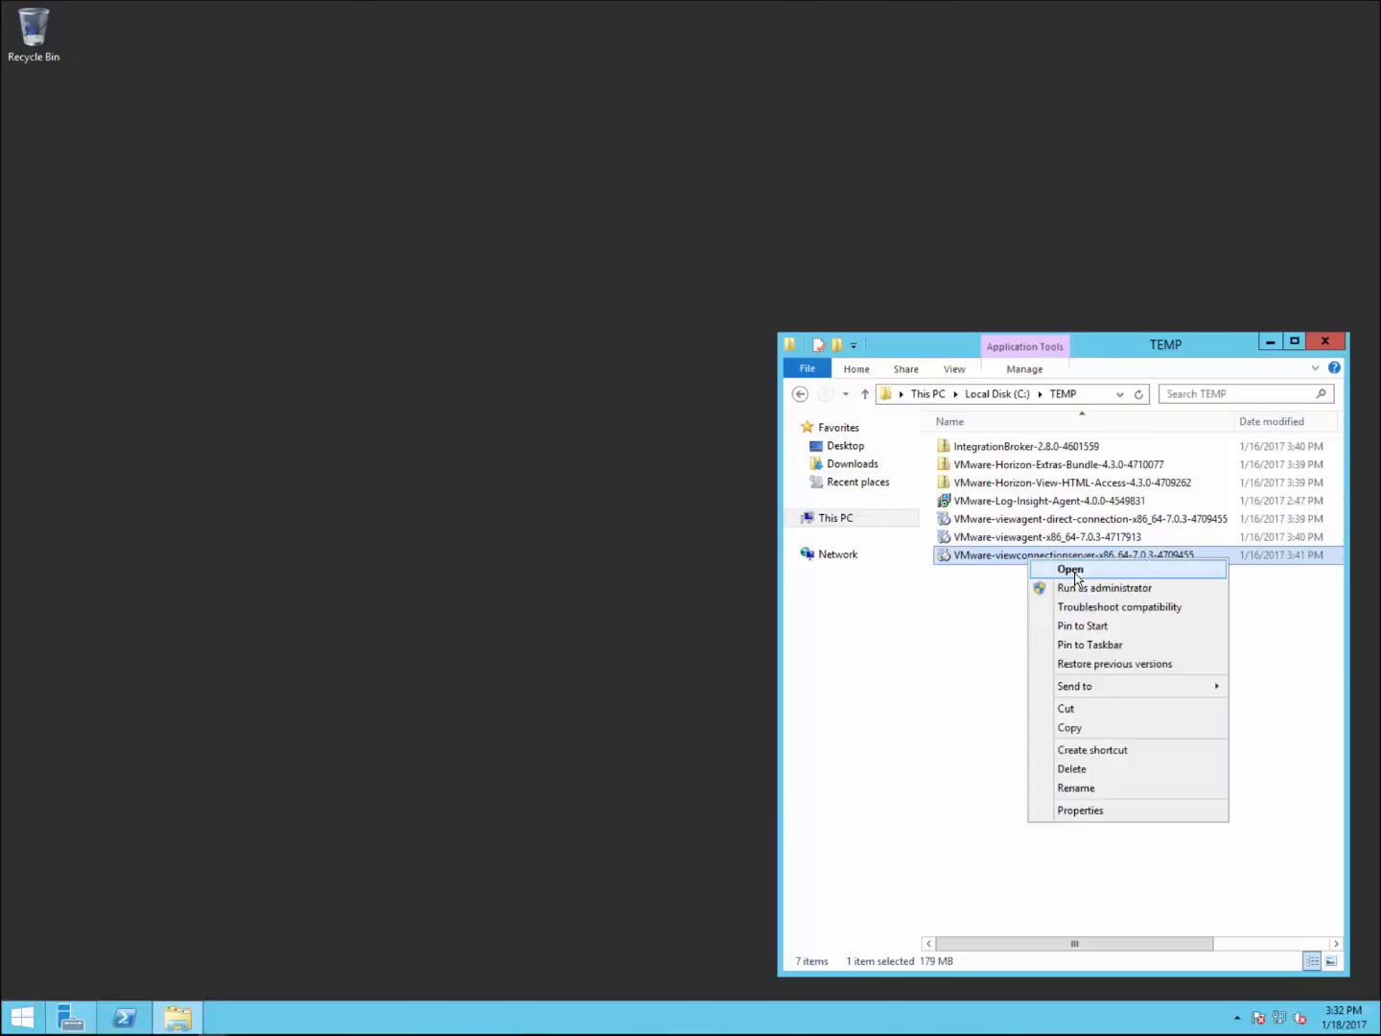
click(1070, 571)
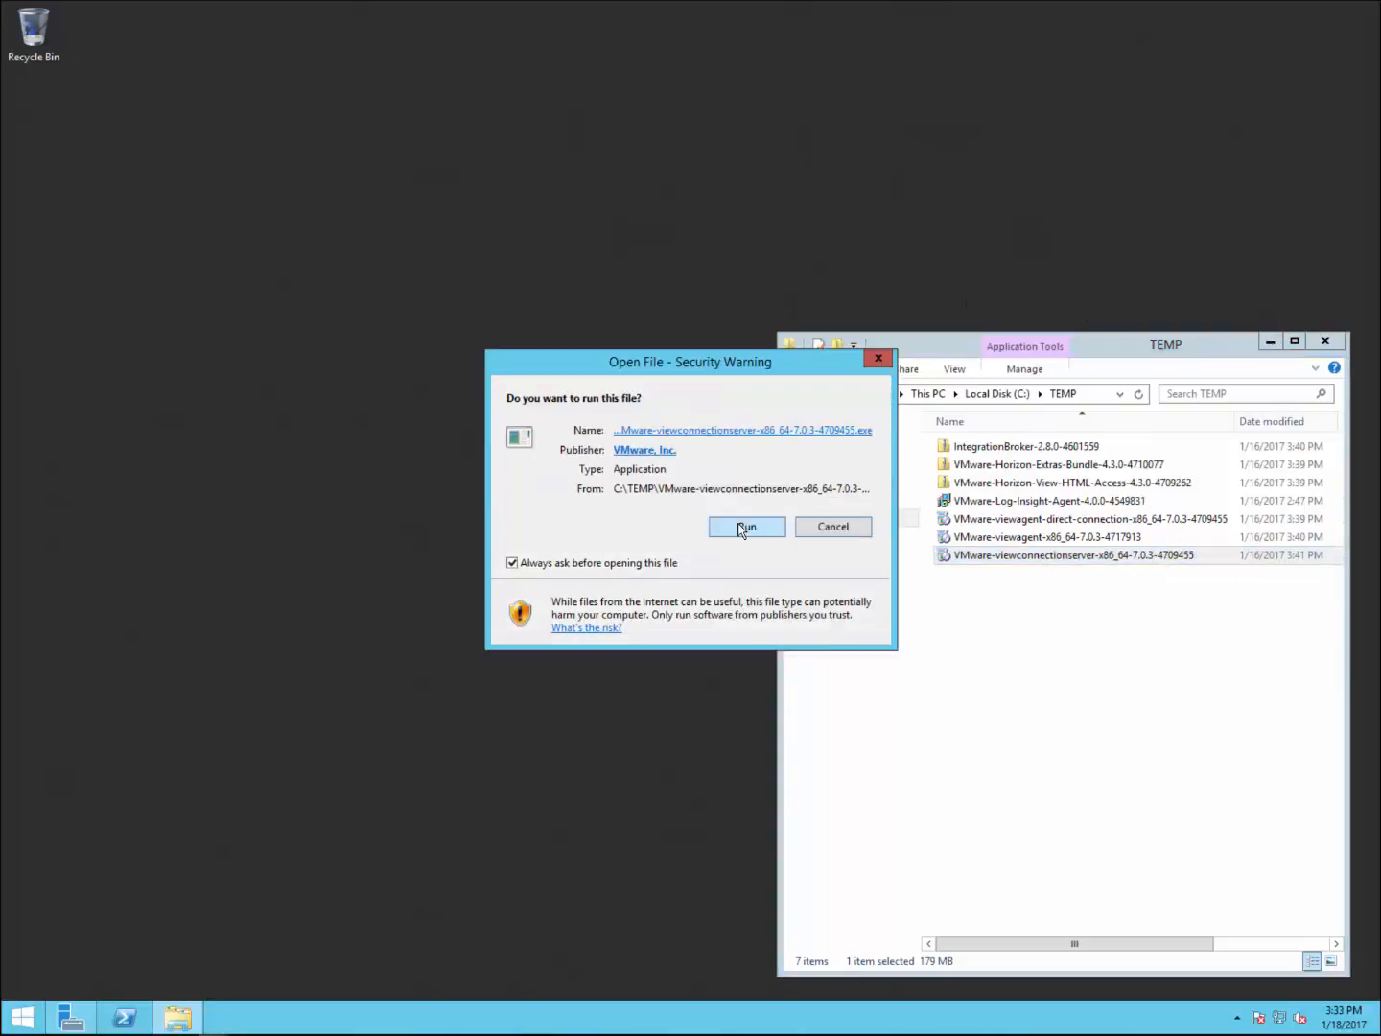
click(744, 527)
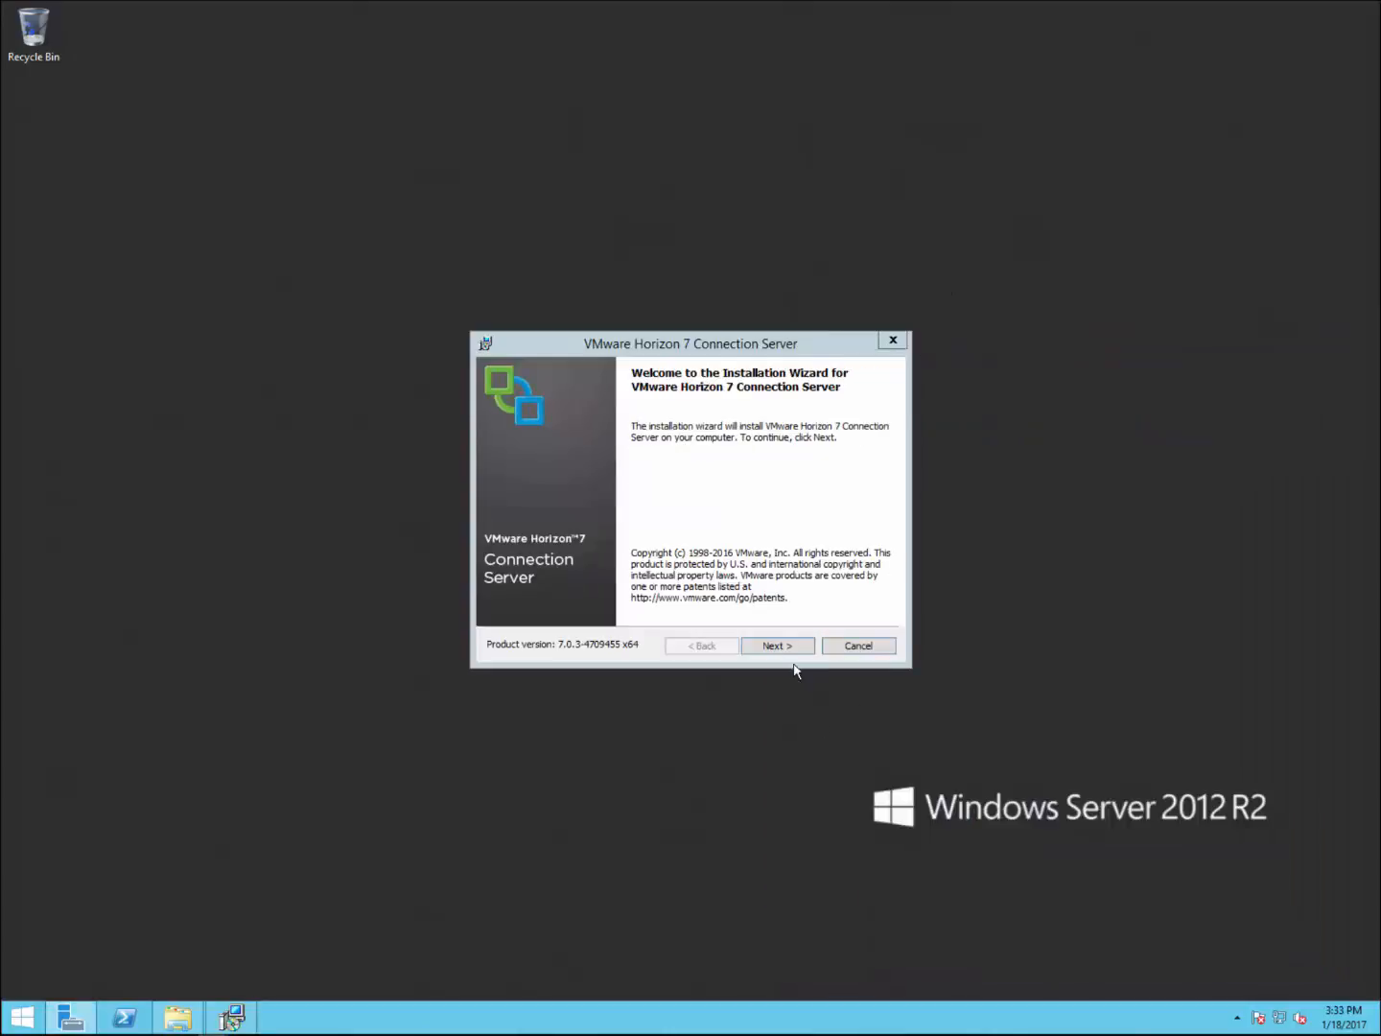
click(779, 649)
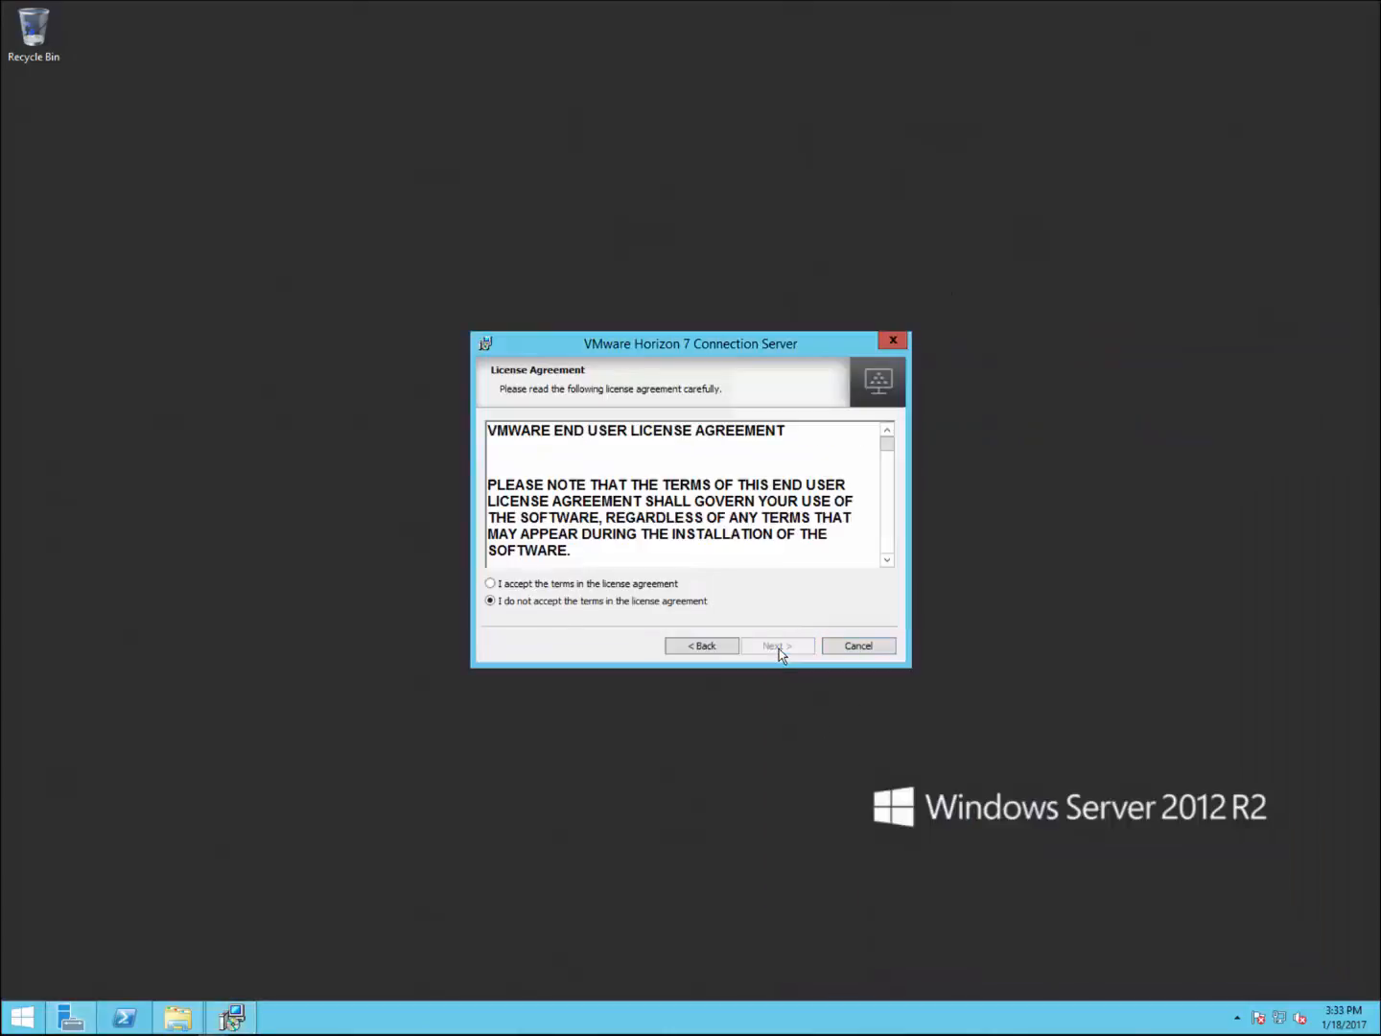
Step: Accept the licence, keep the default install folder, and keep Standard Server with IPv4
click(626, 585)
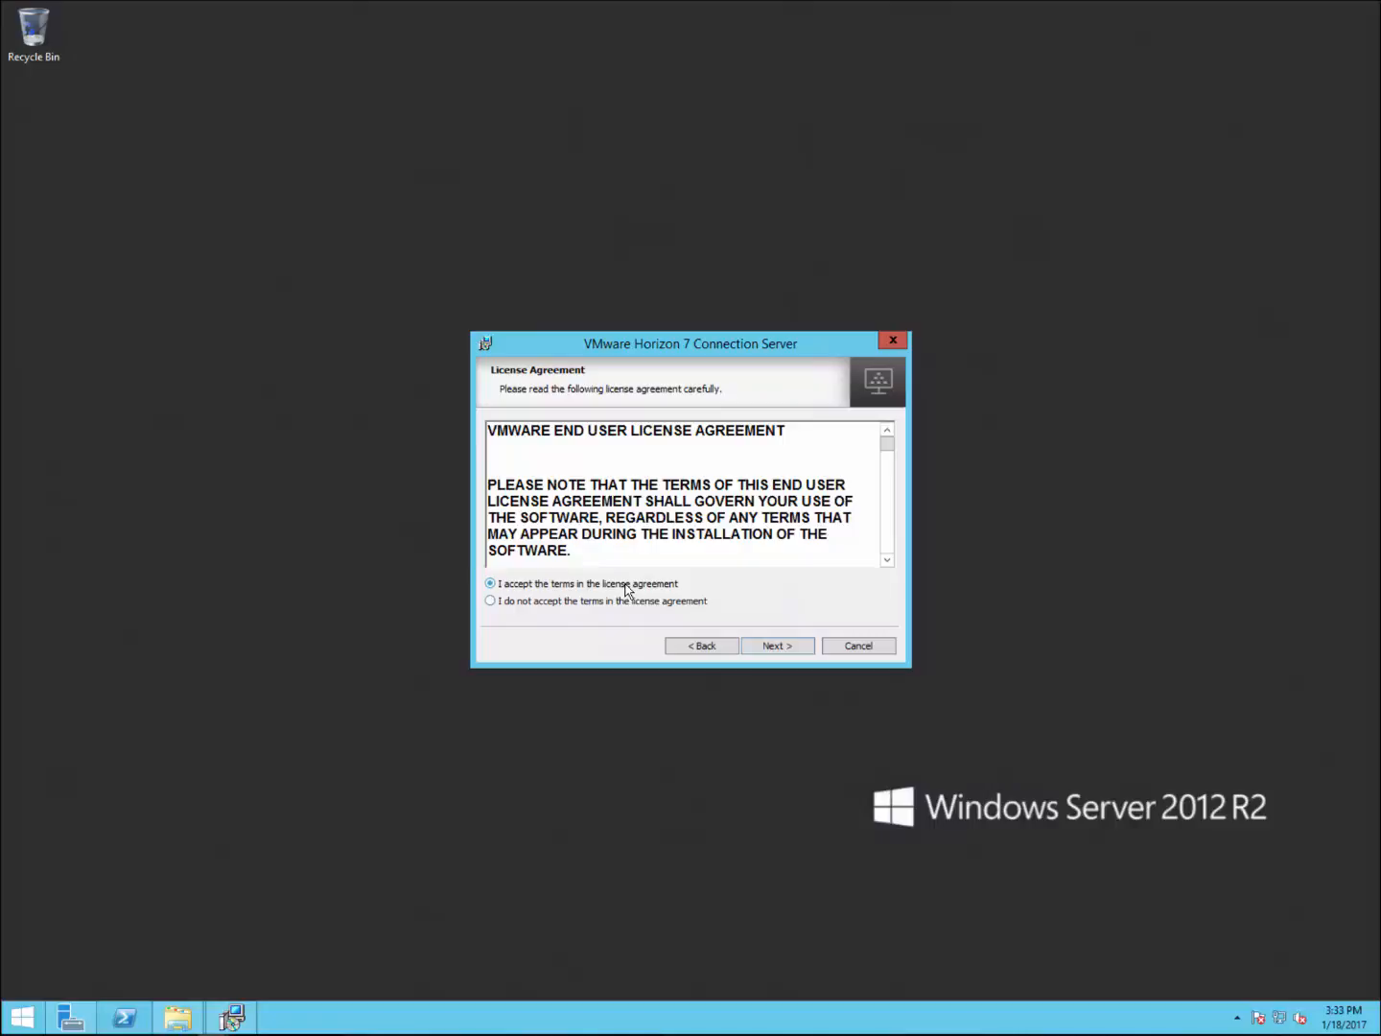
click(782, 648)
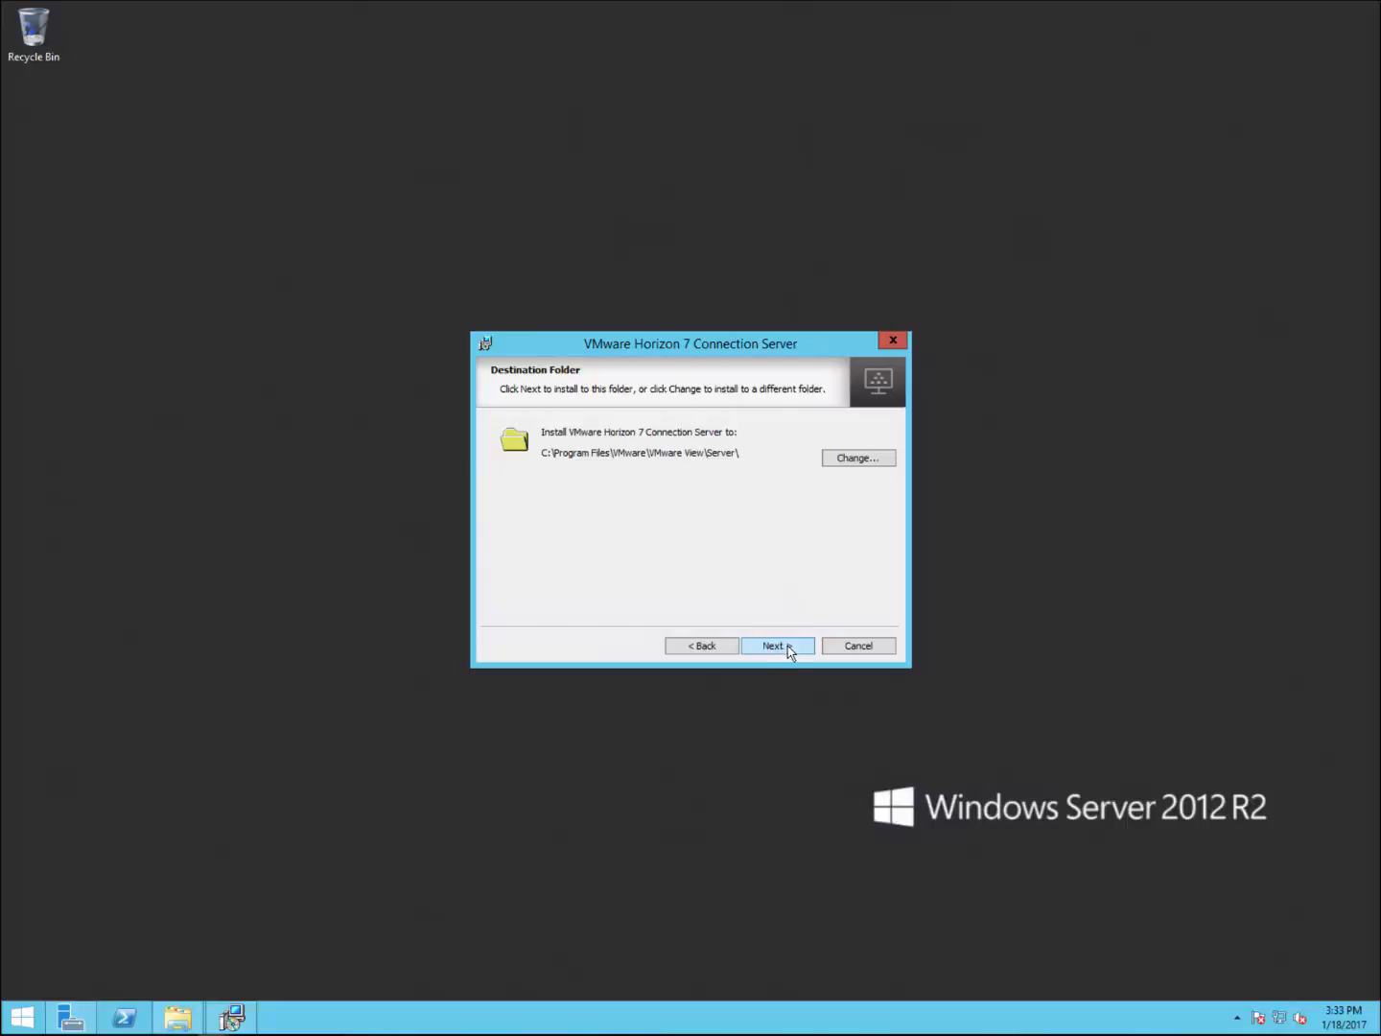
click(788, 649)
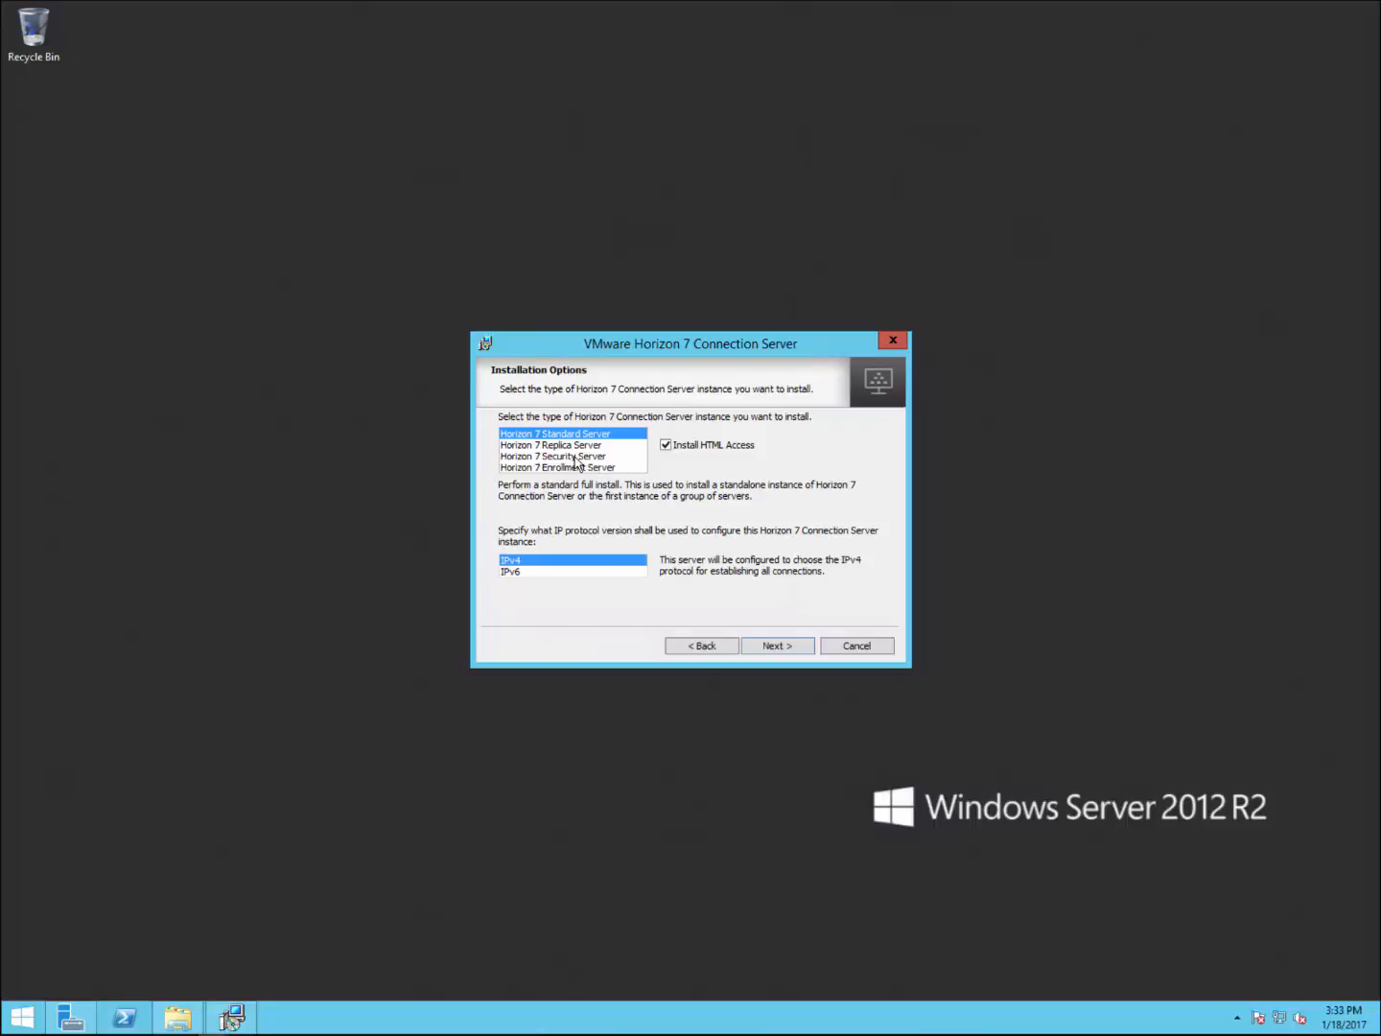
click(548, 562)
Step: Confirm the Standard Server options and enter the data recovery password twice
click(784, 647)
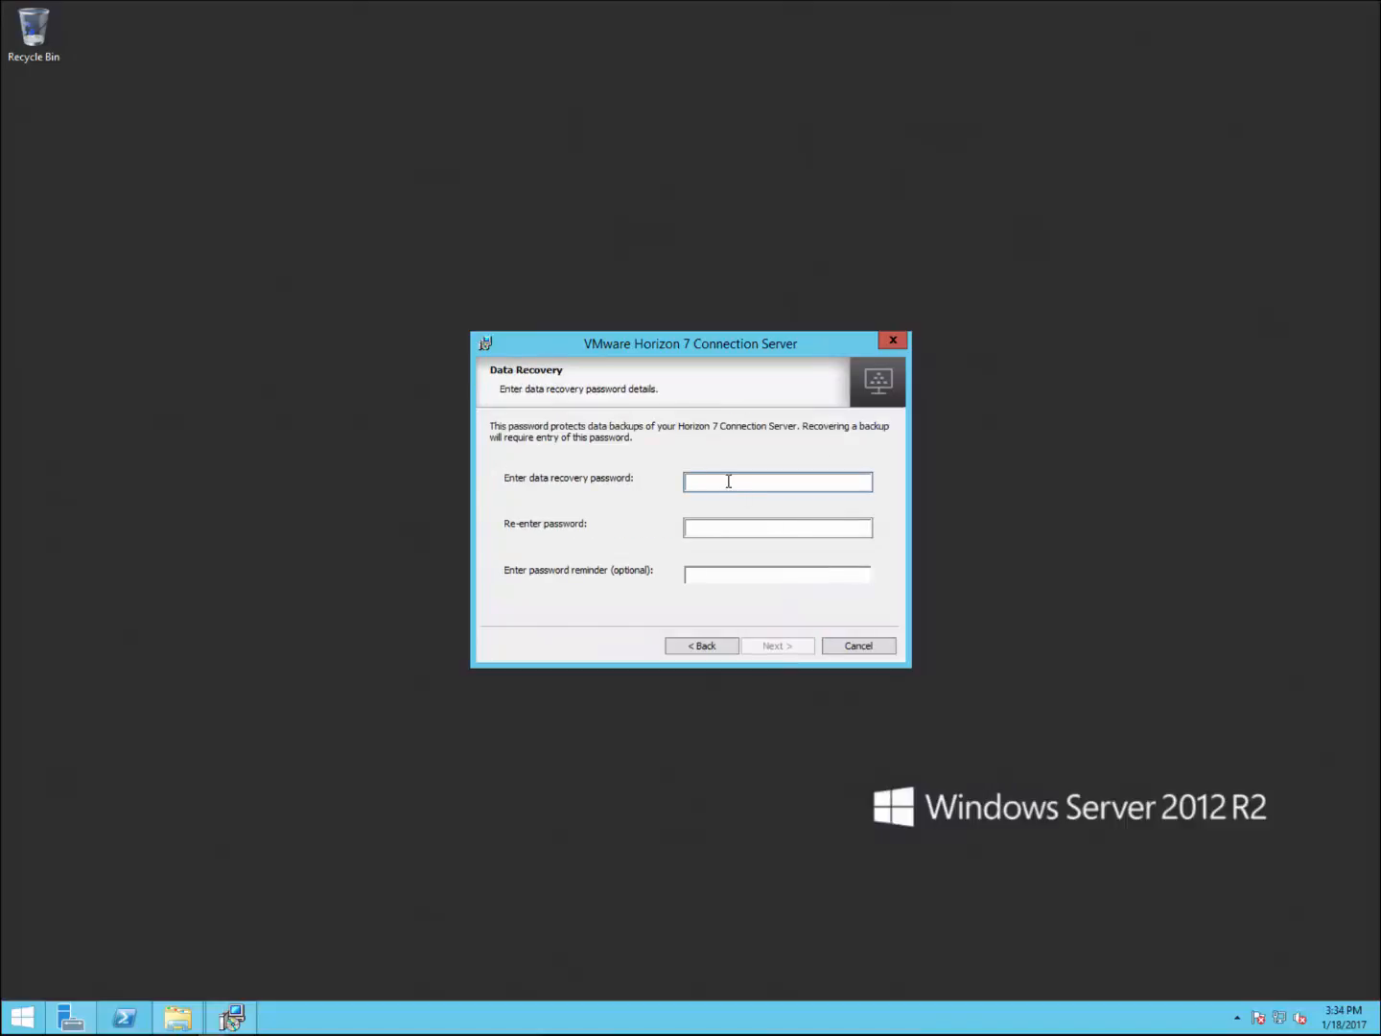
text(••••••••••)
key(Tab)
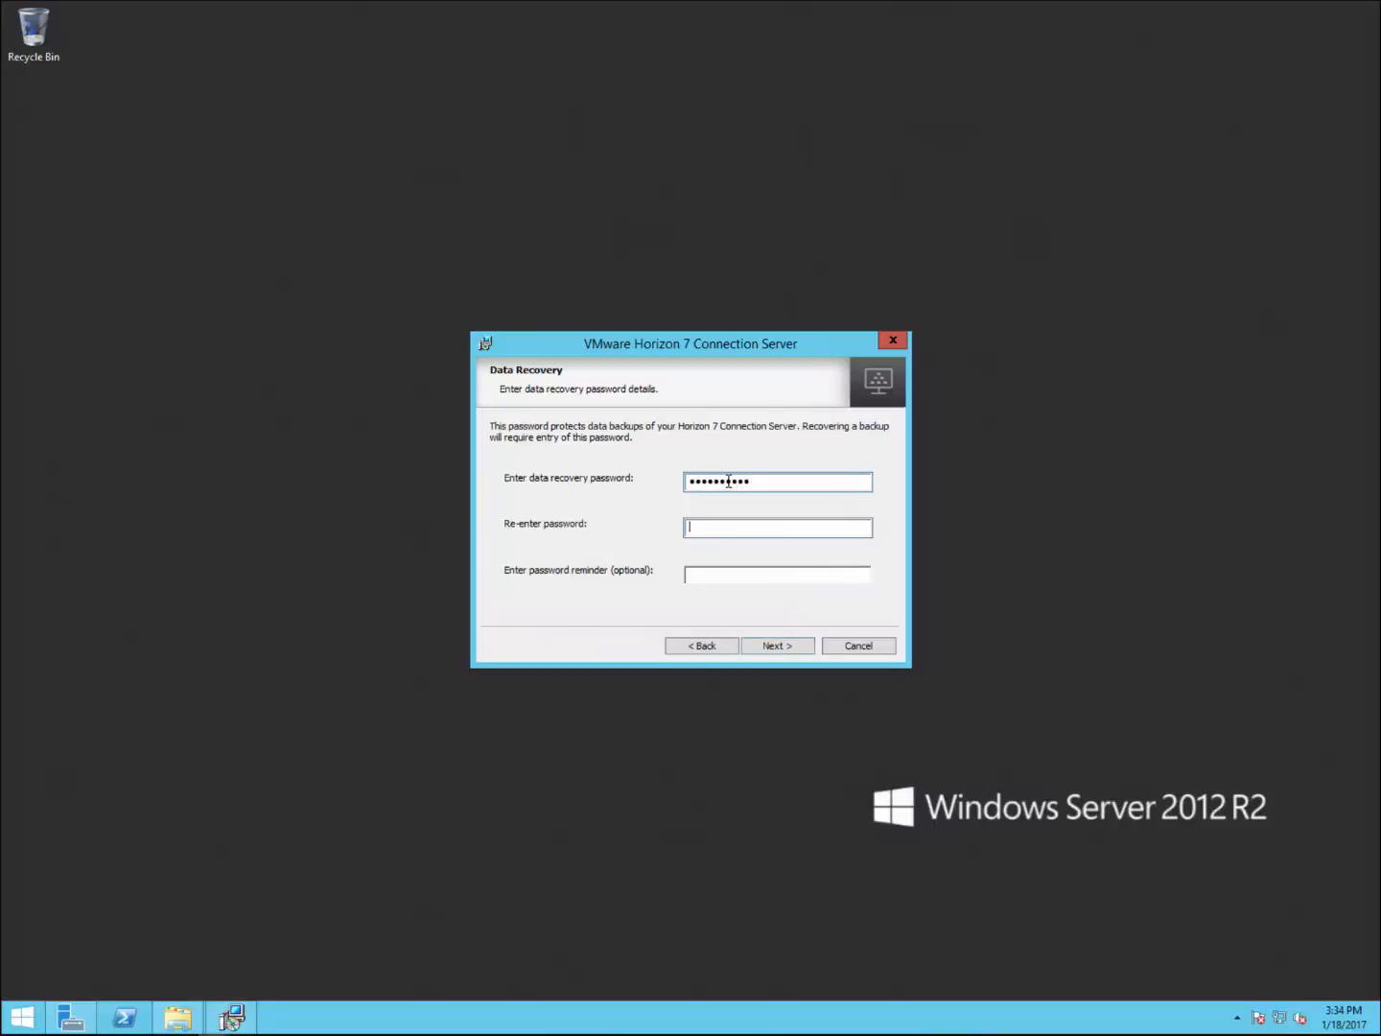
text(•••••••••••)
click(777, 648)
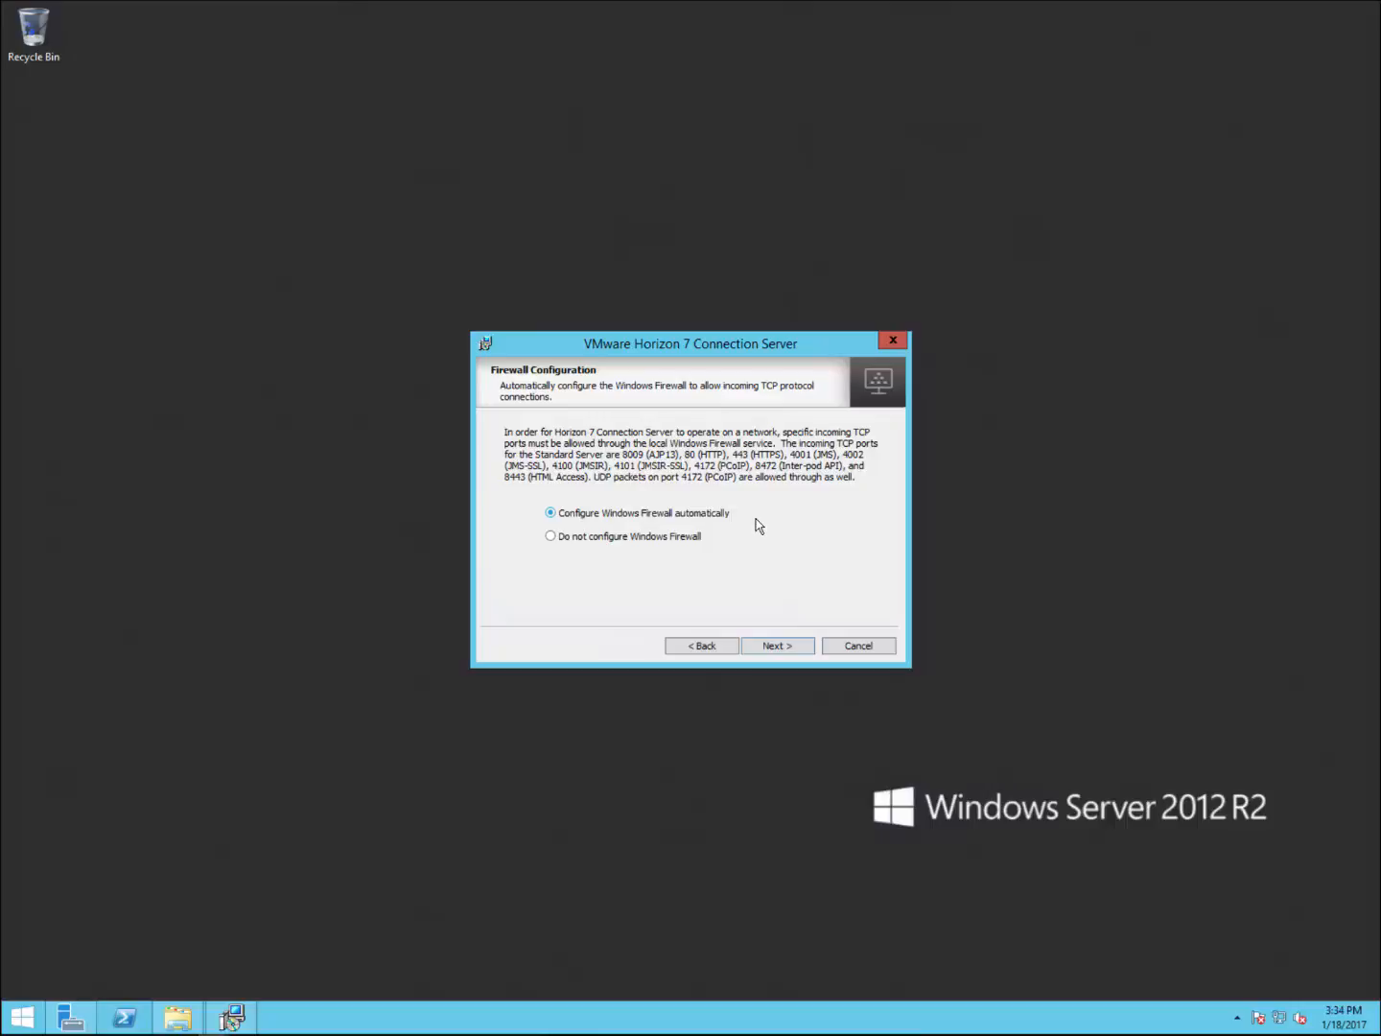
Step: Keep automatic firewall configuration, authorize the domain administrator, and opt out of usage statistics
click(772, 646)
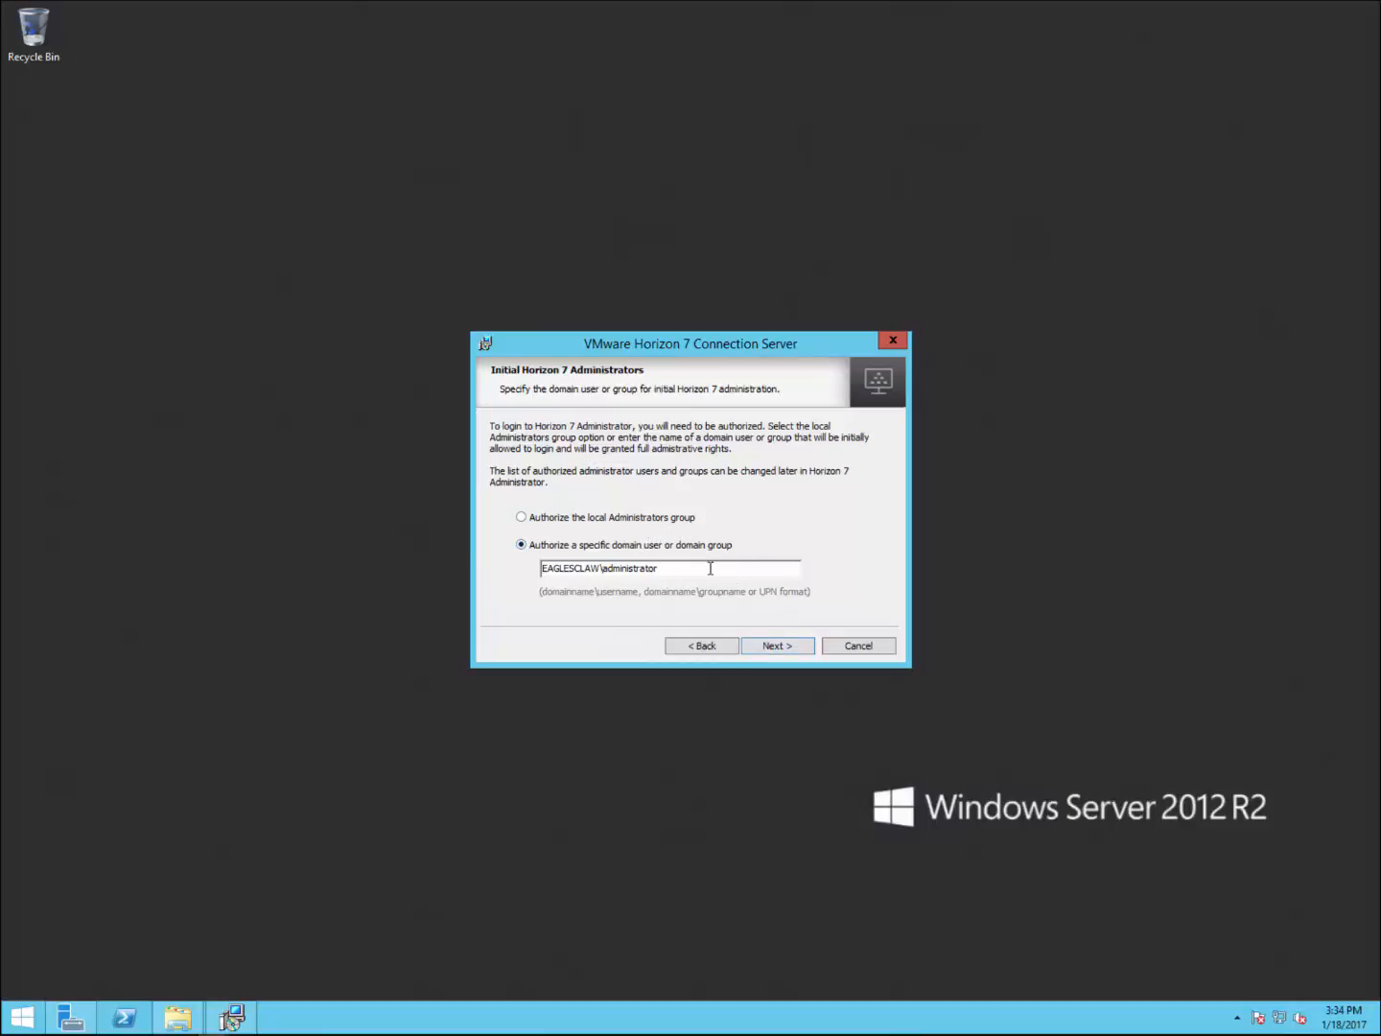
click(780, 647)
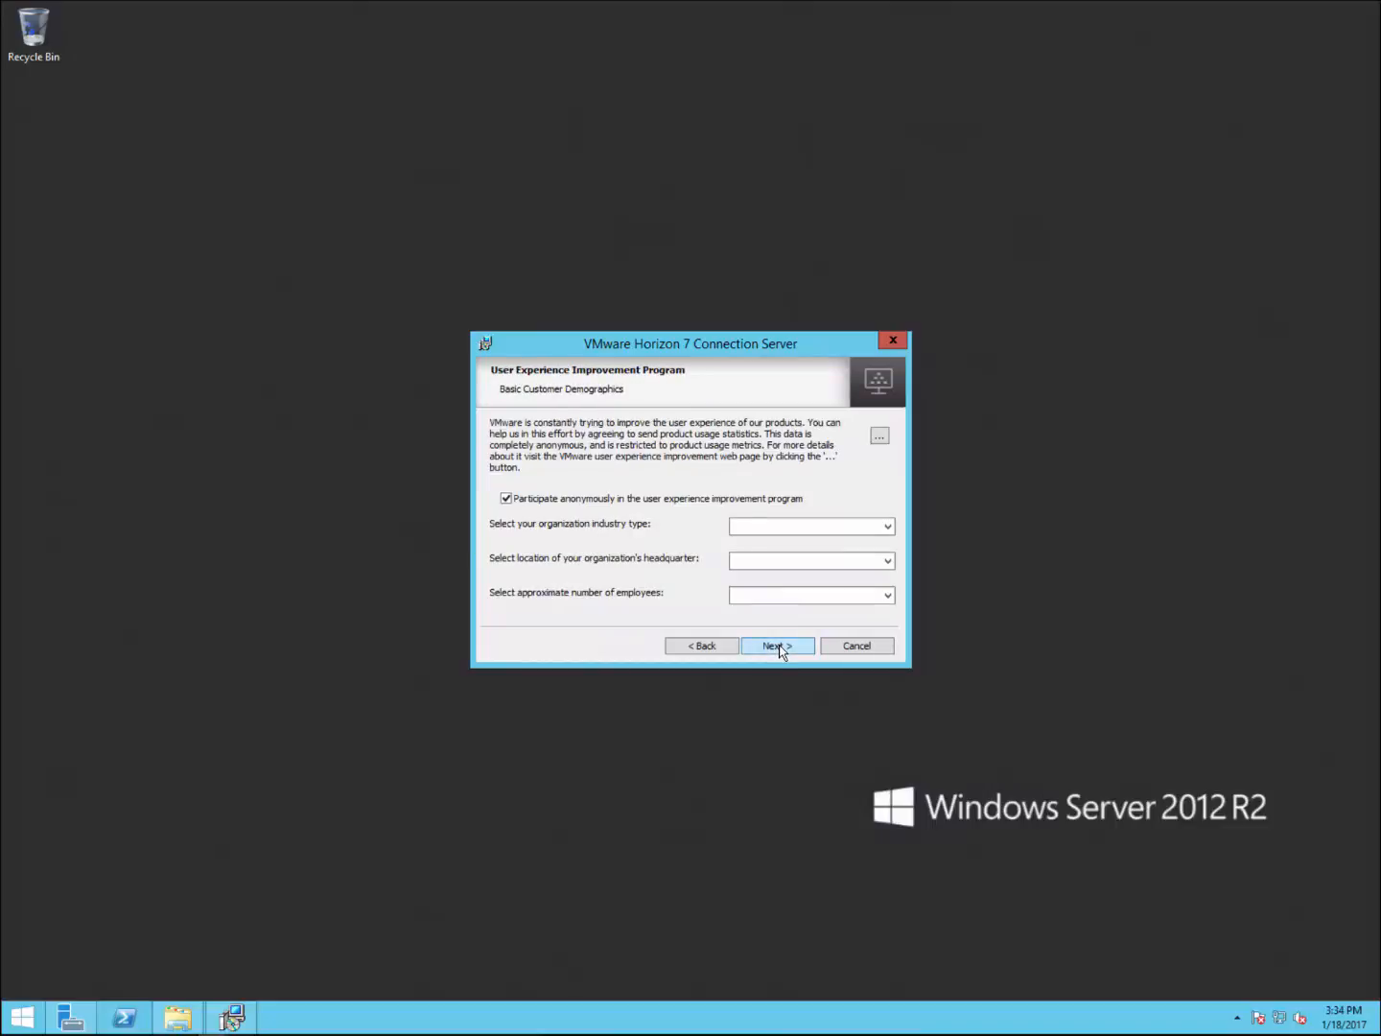
click(506, 498)
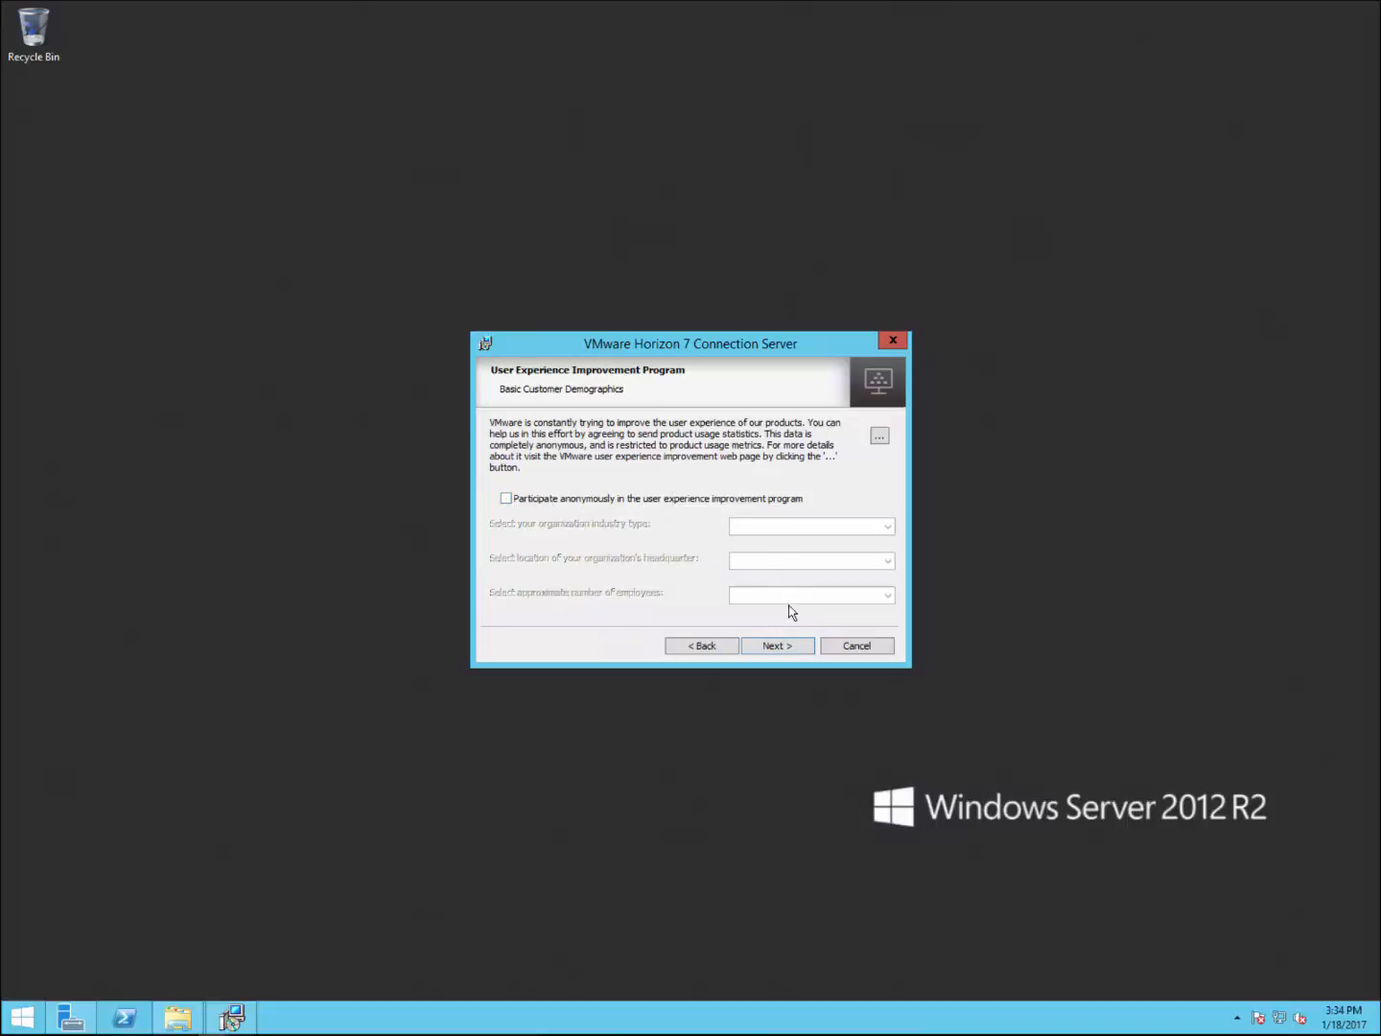
click(774, 649)
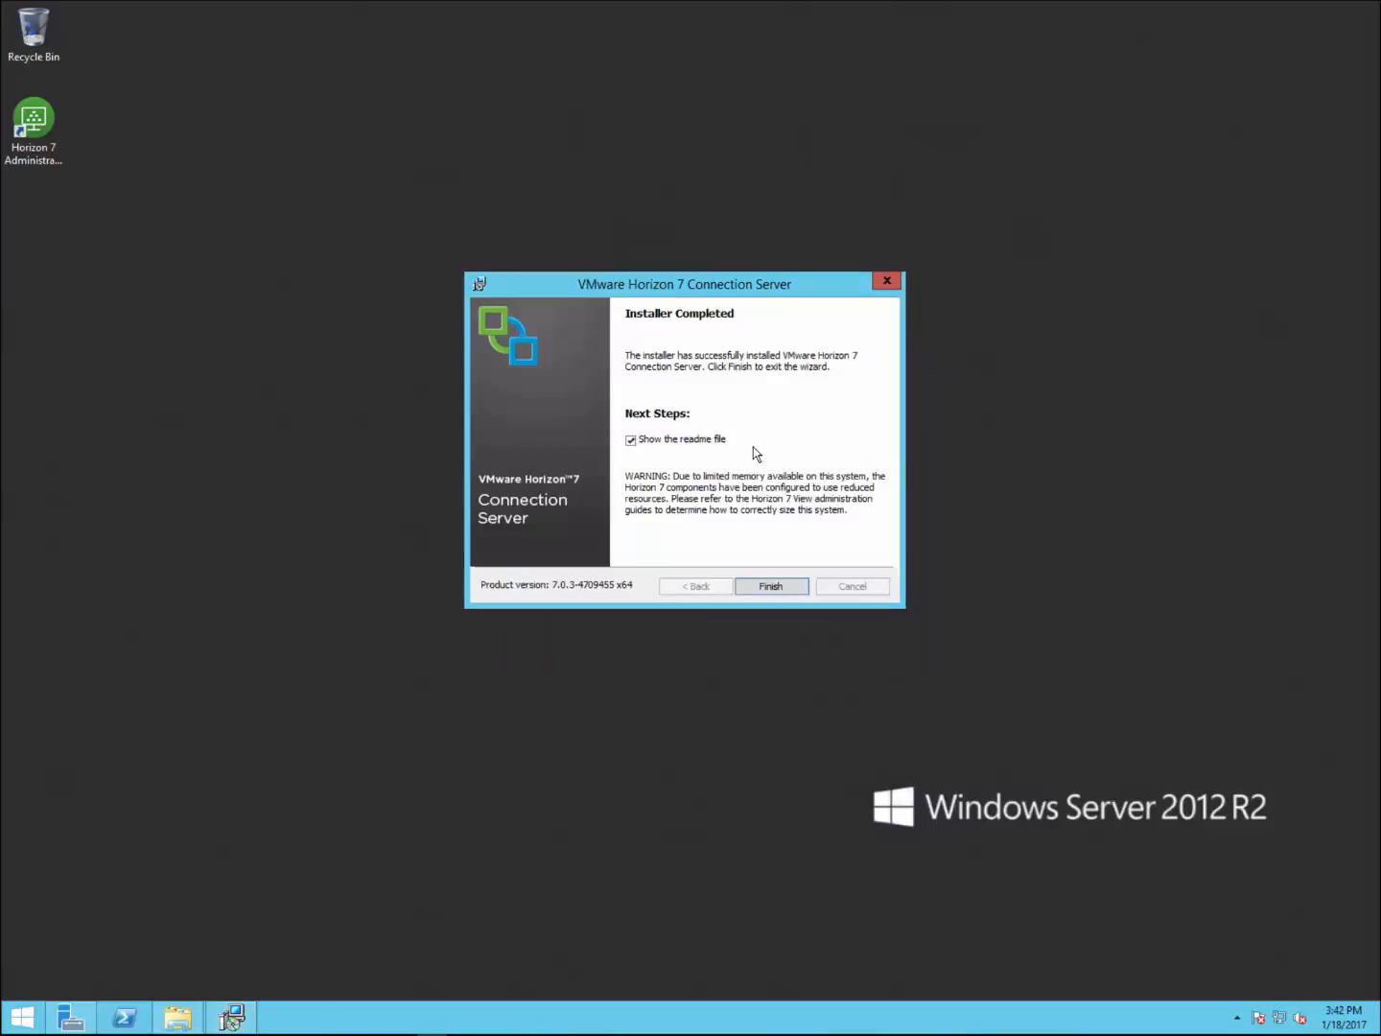
Step: Finish the installer without the readme and launch Horizon 7 Administrator from its desktop shortcut
click(630, 440)
click(781, 586)
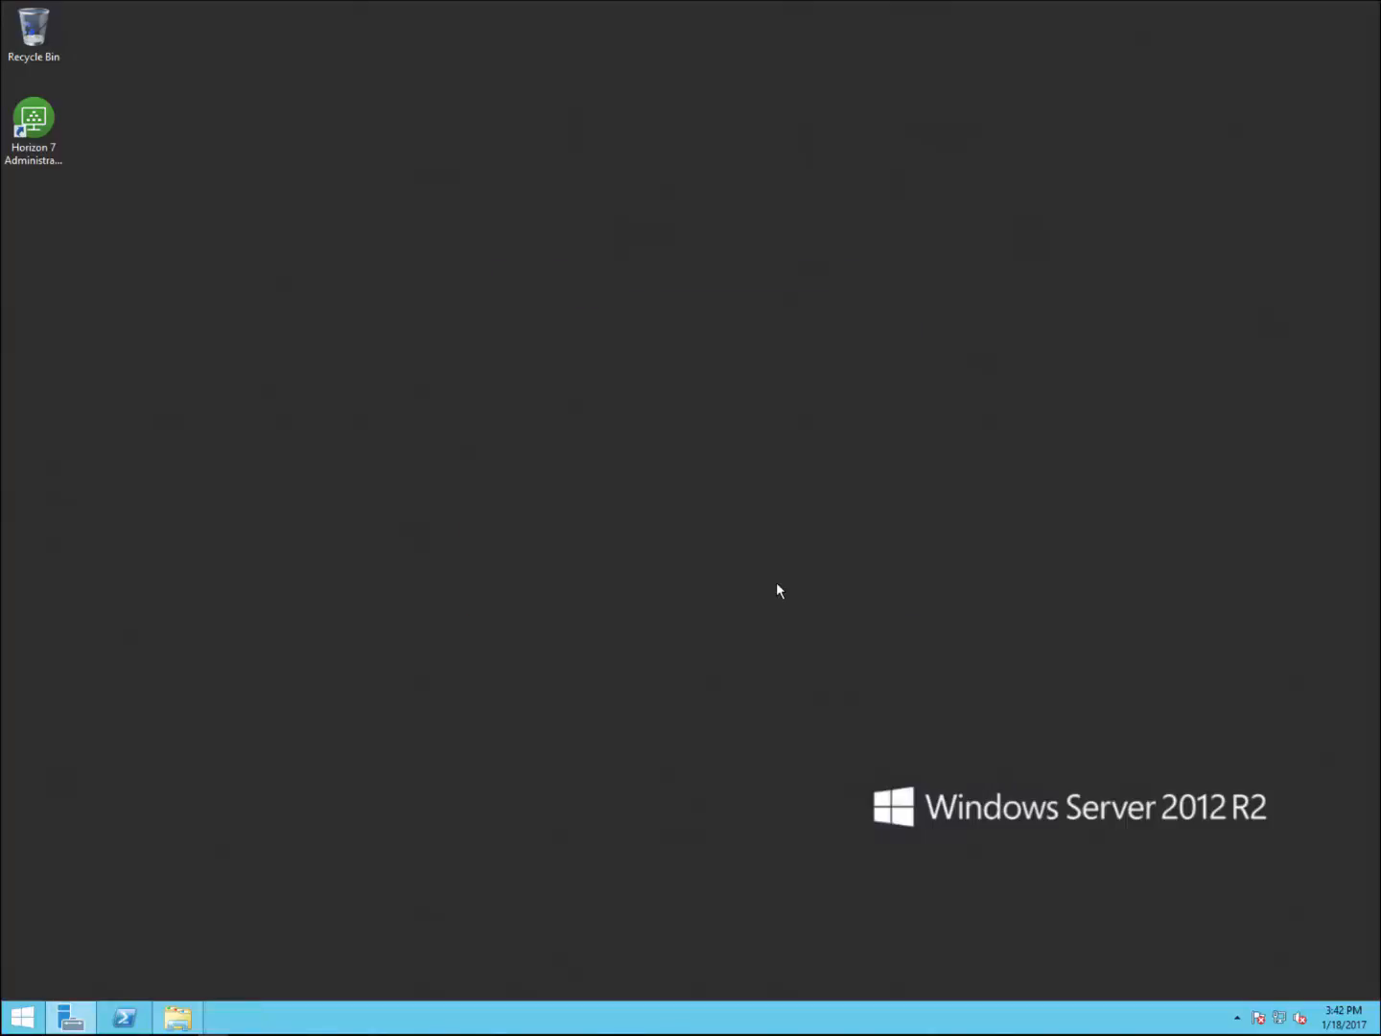
click(32, 120)
right_click(32, 121)
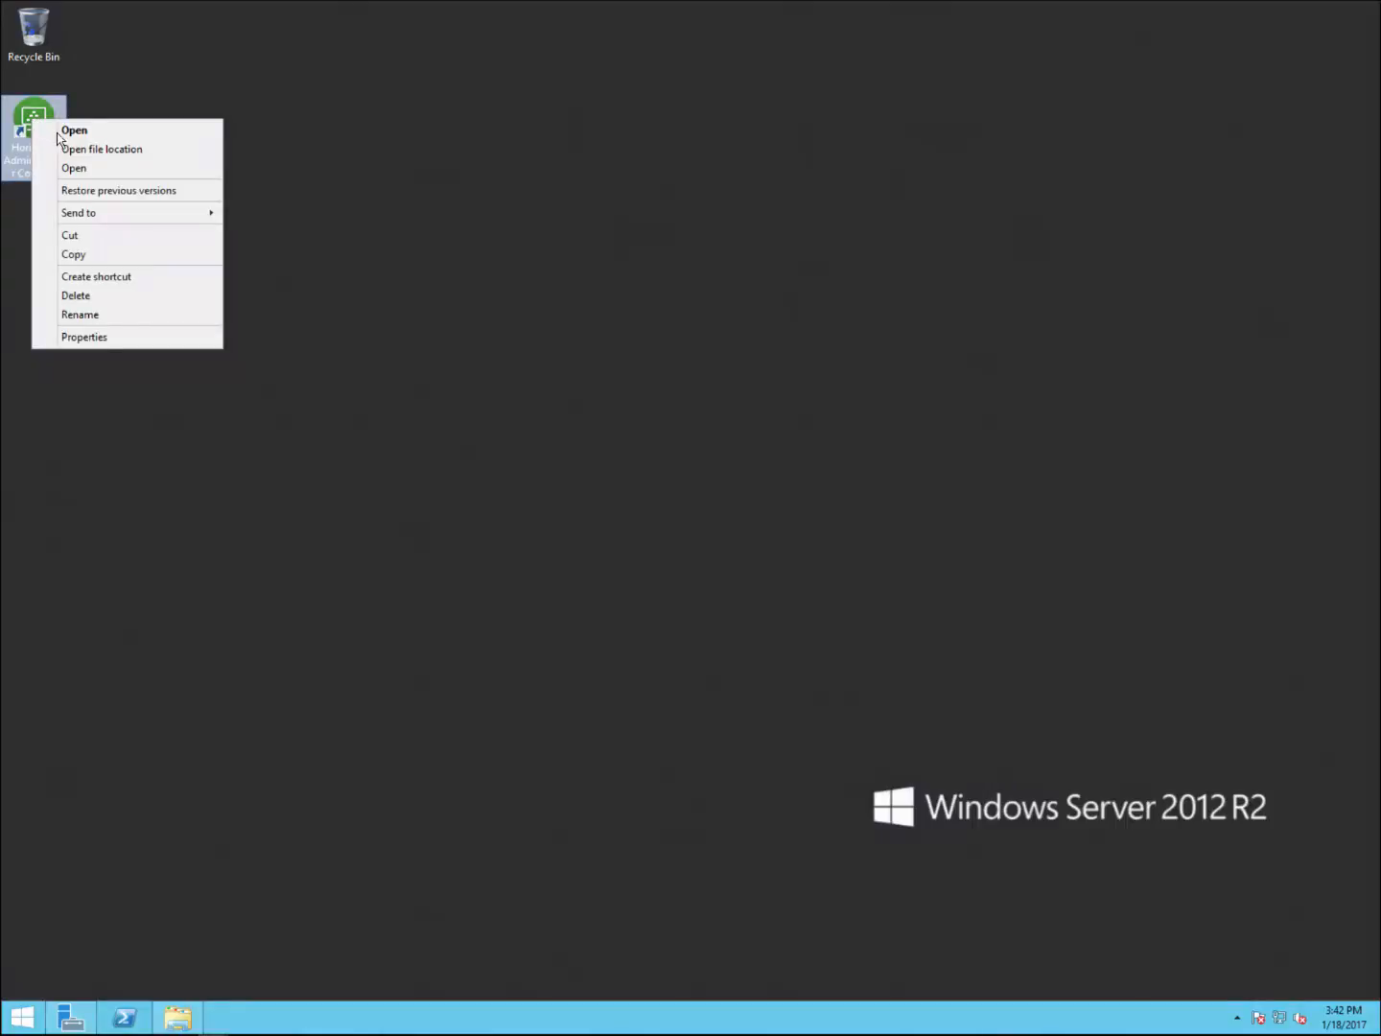
click(63, 132)
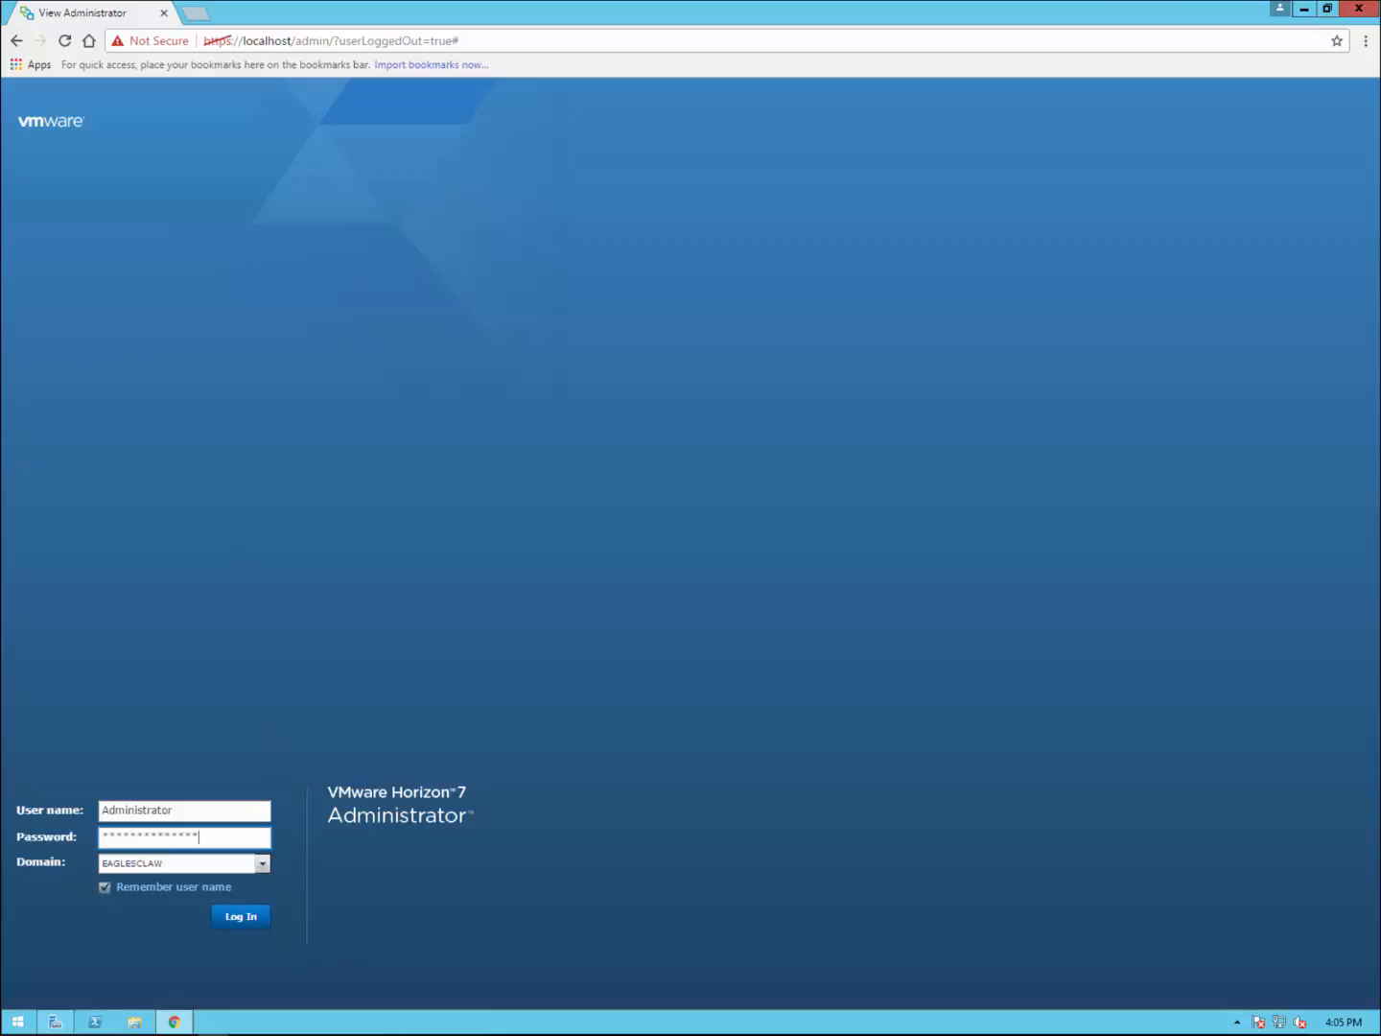
Step: Log in to Horizon 7 Administrator and begin editing the product license
click(240, 916)
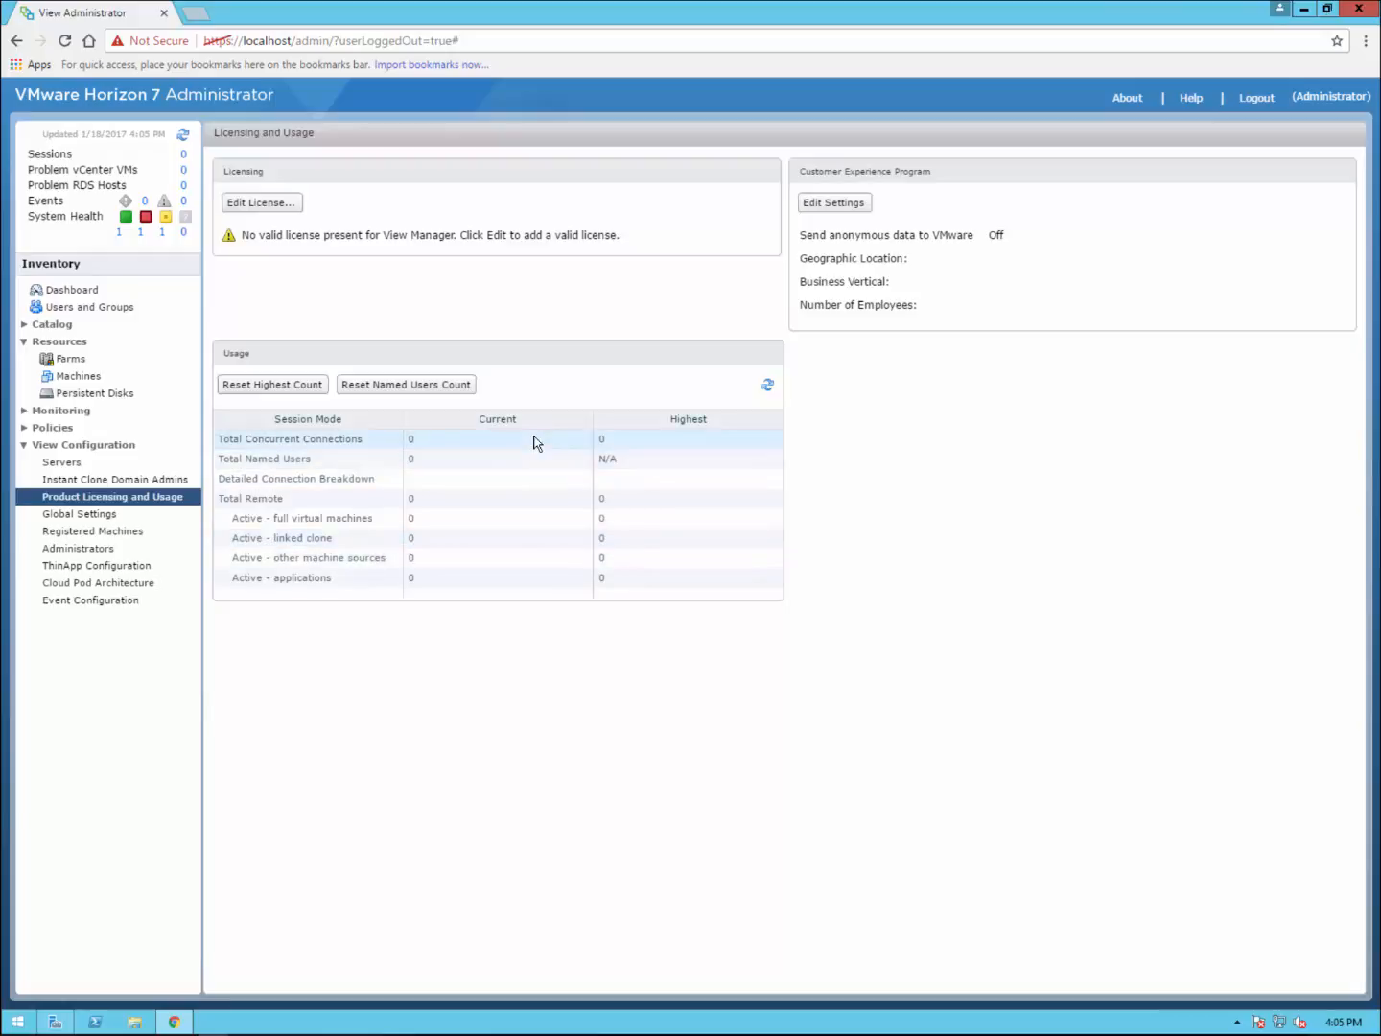
click(286, 207)
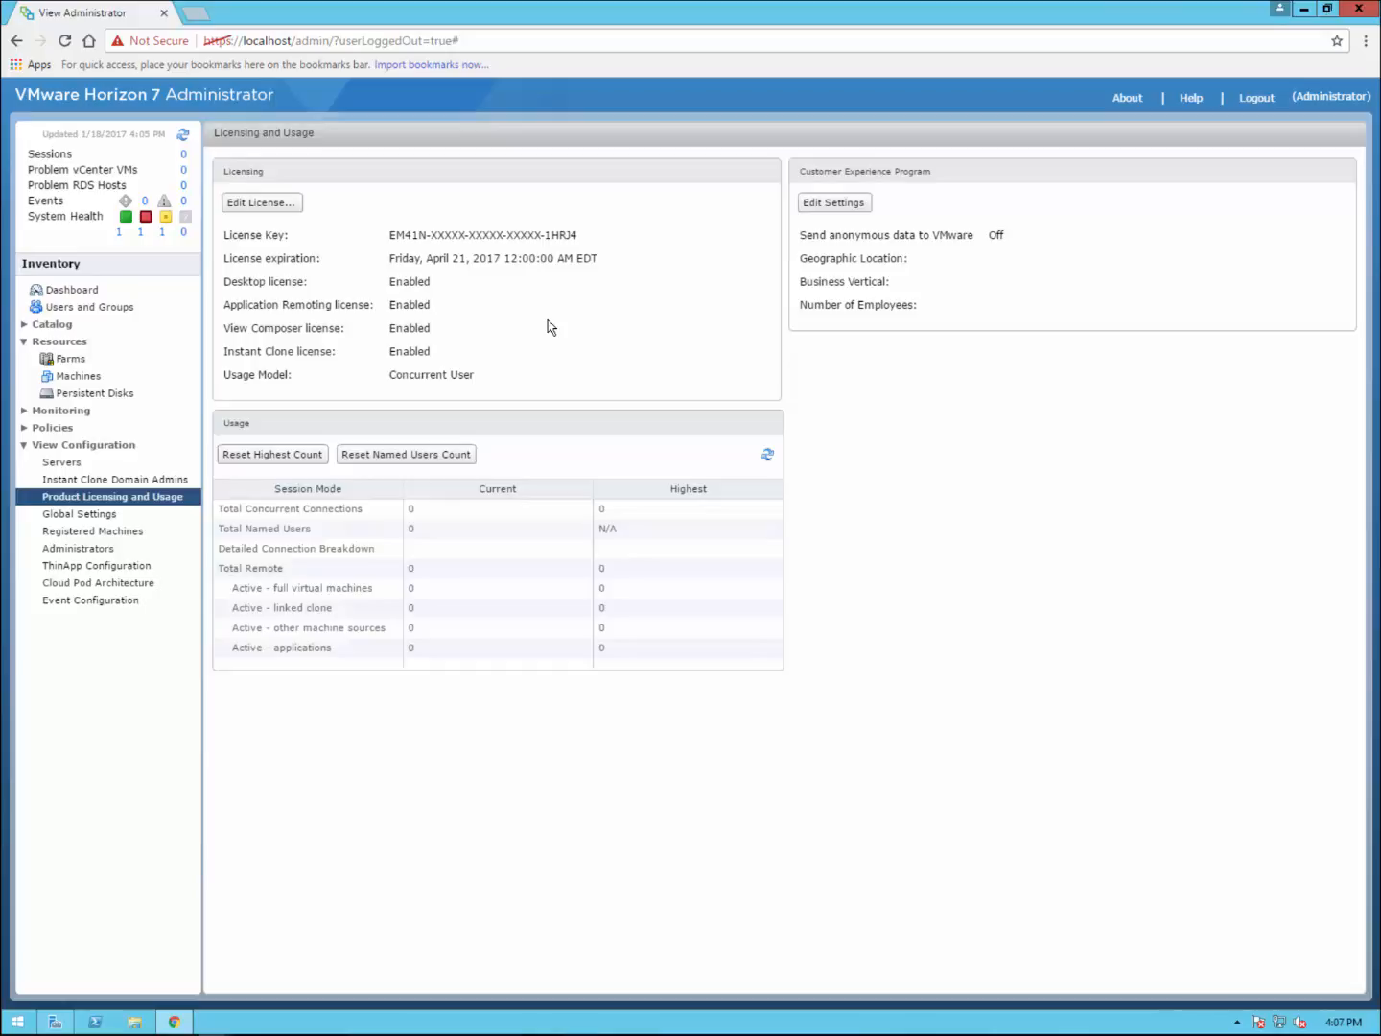
Step: Check the CONNECTION server is Enabled under Servers, then return to the vCenter Servers tab
click(36, 292)
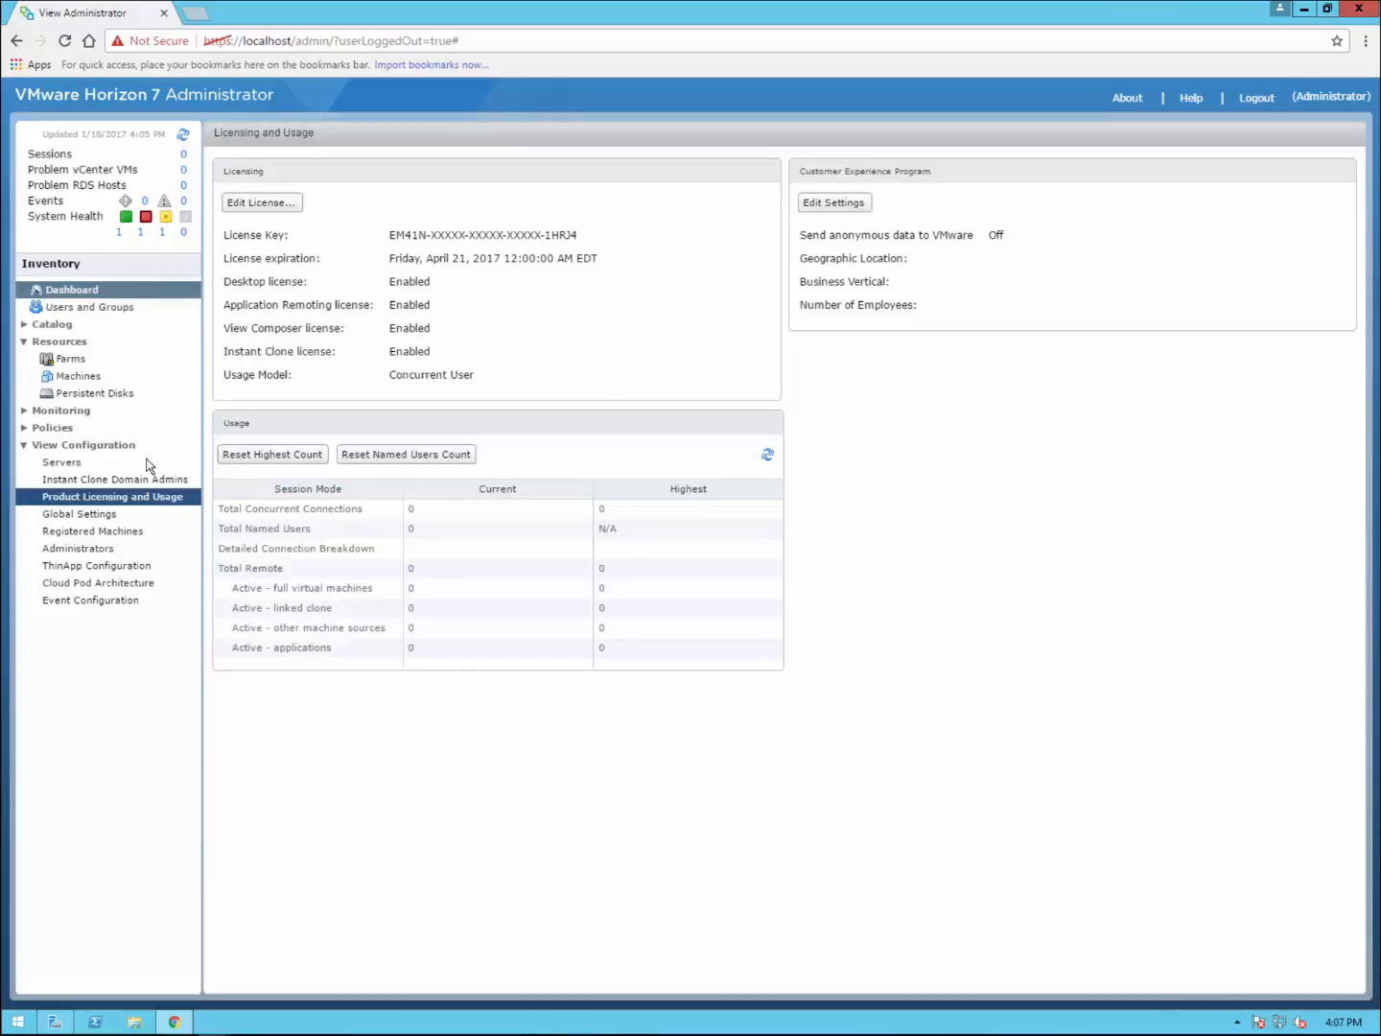
click(91, 446)
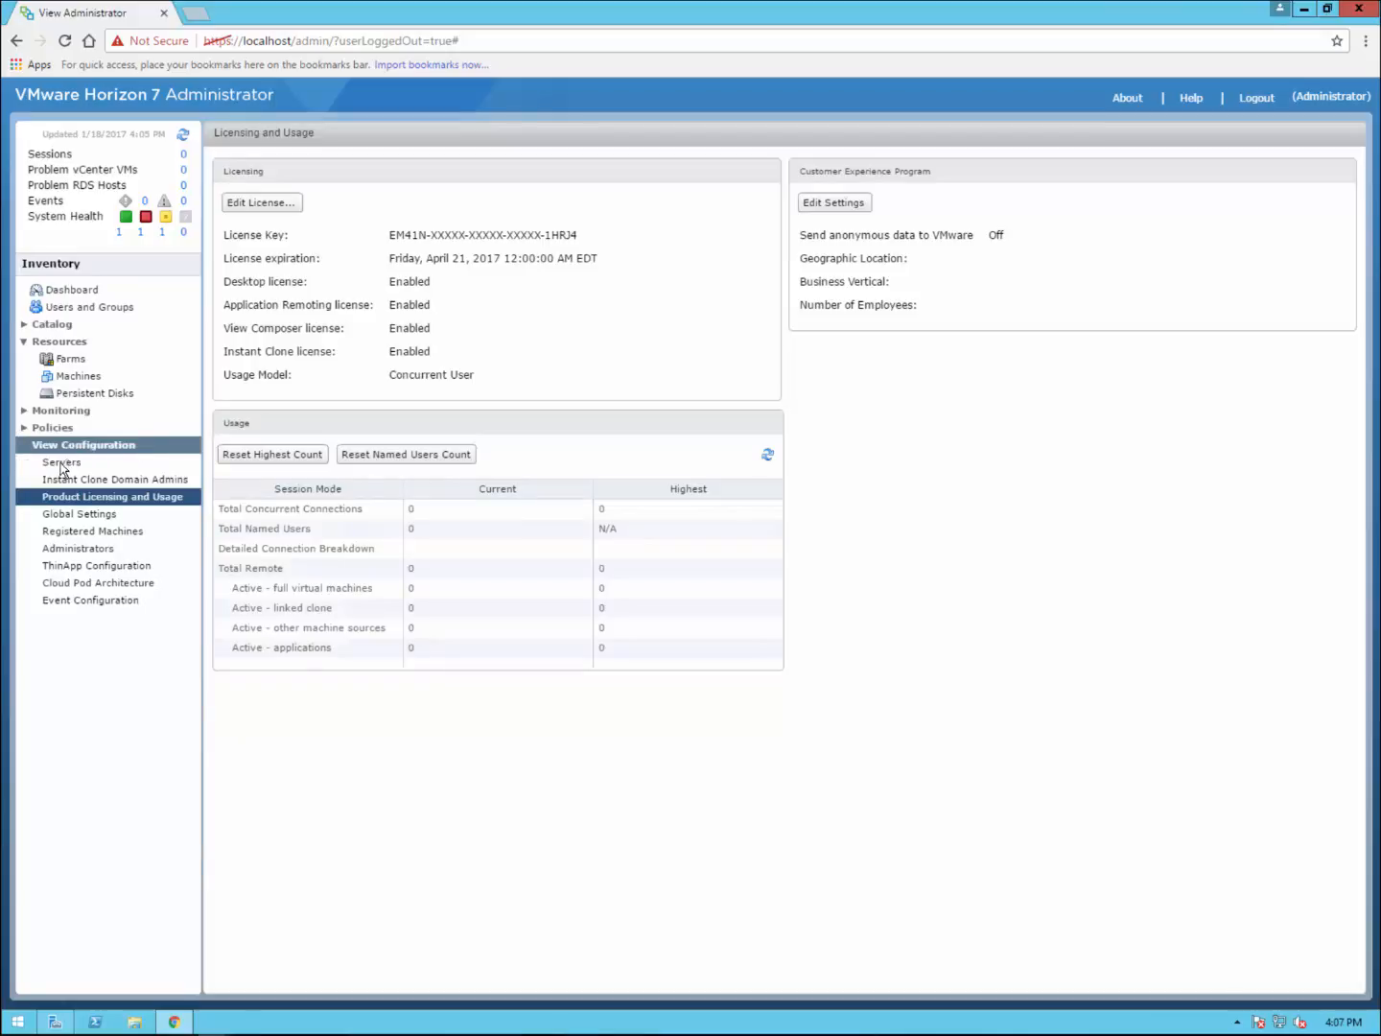
click(61, 465)
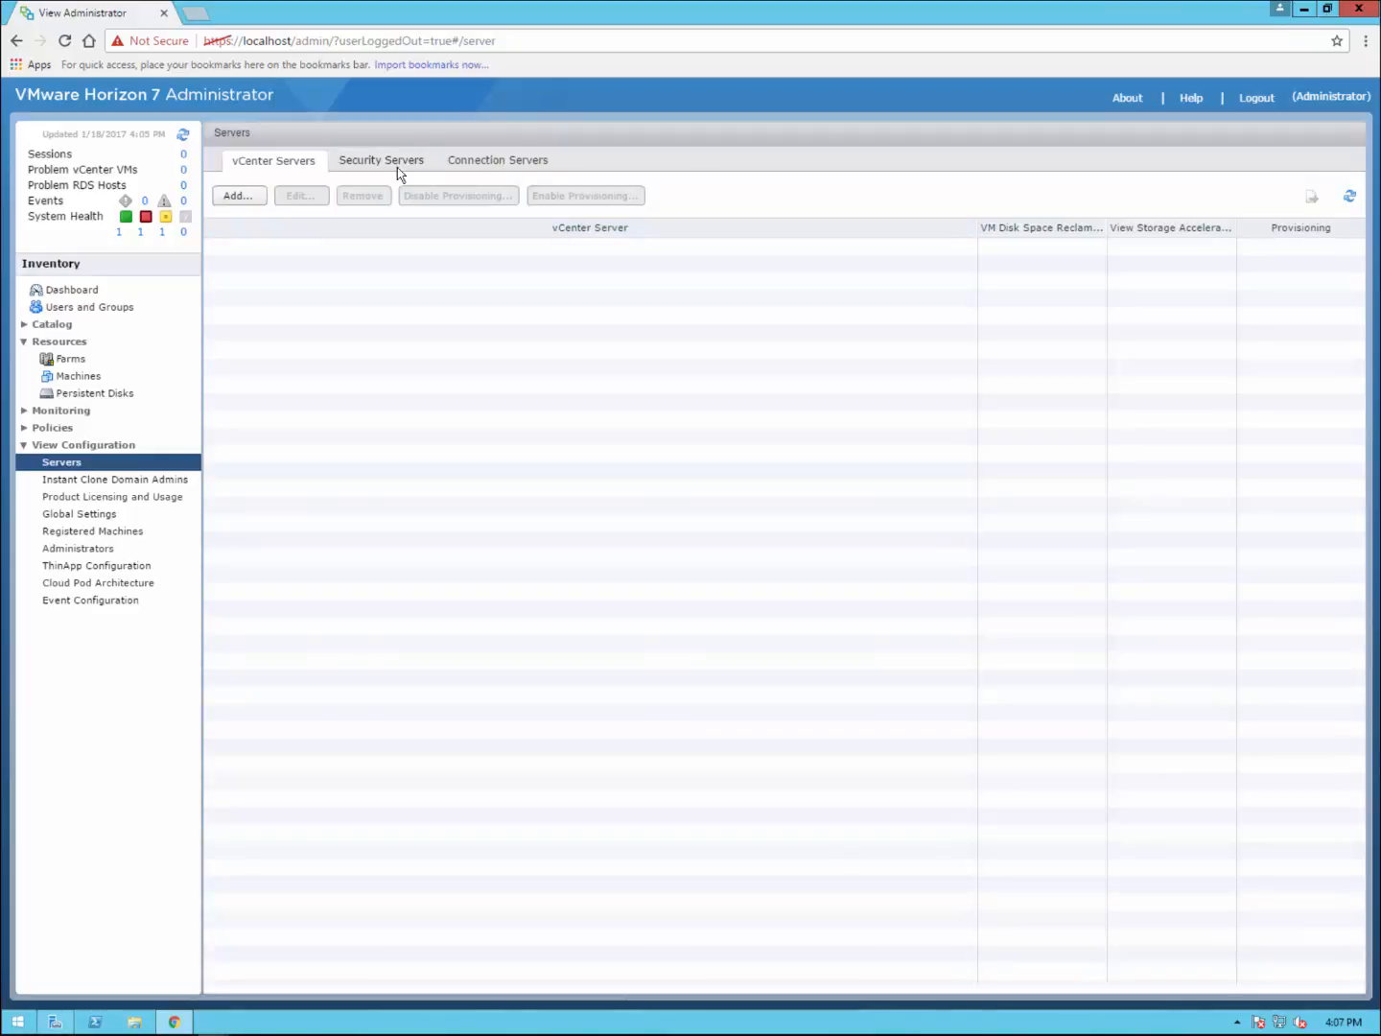
click(497, 162)
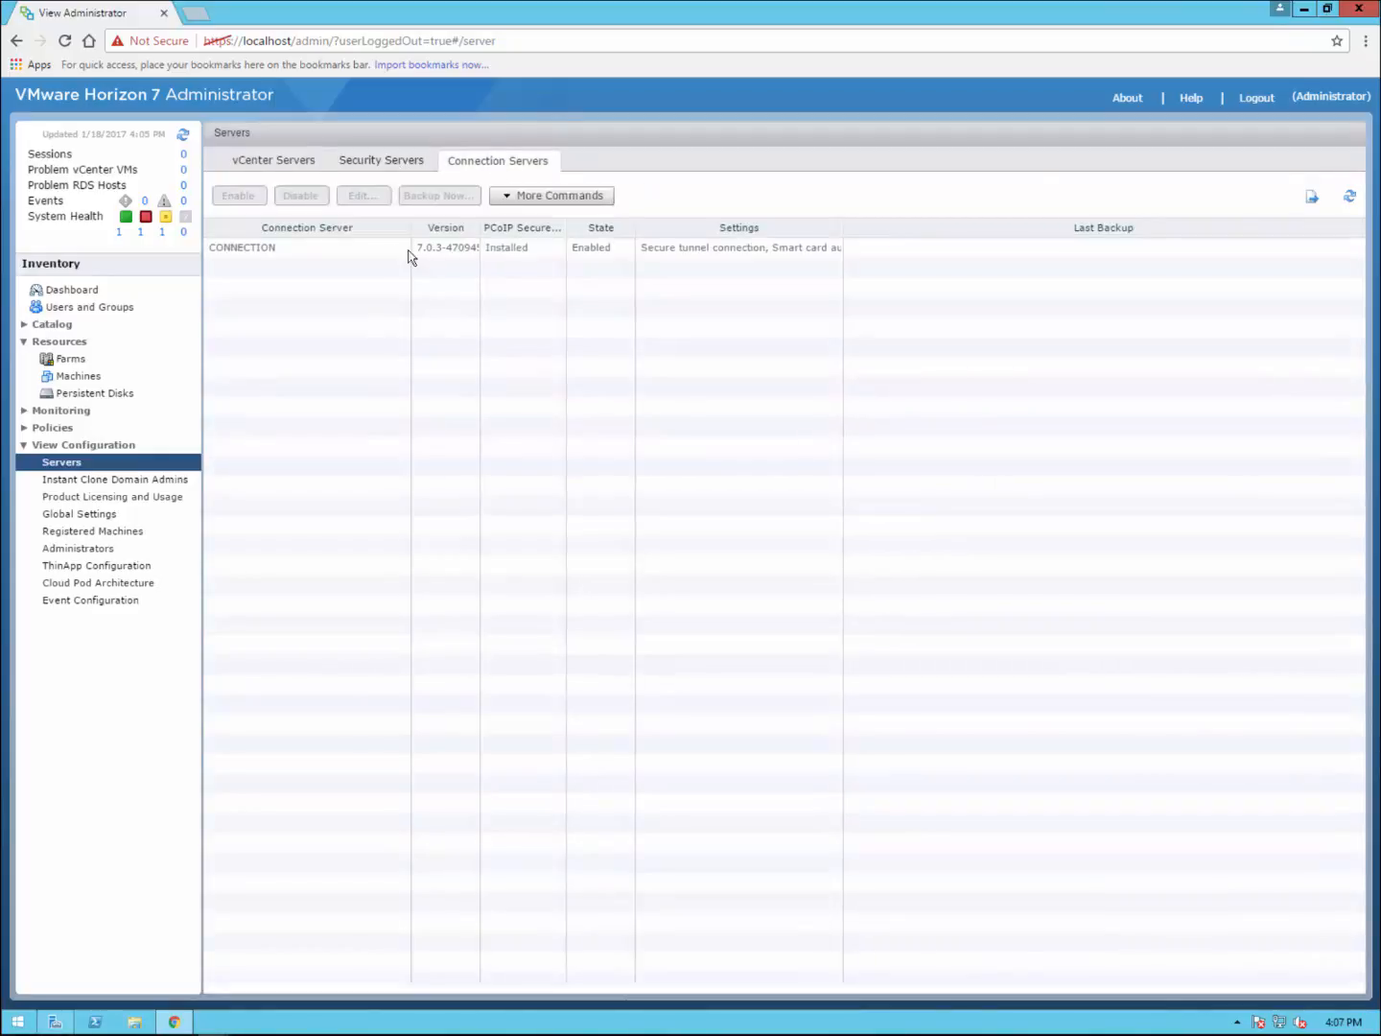
click(370, 248)
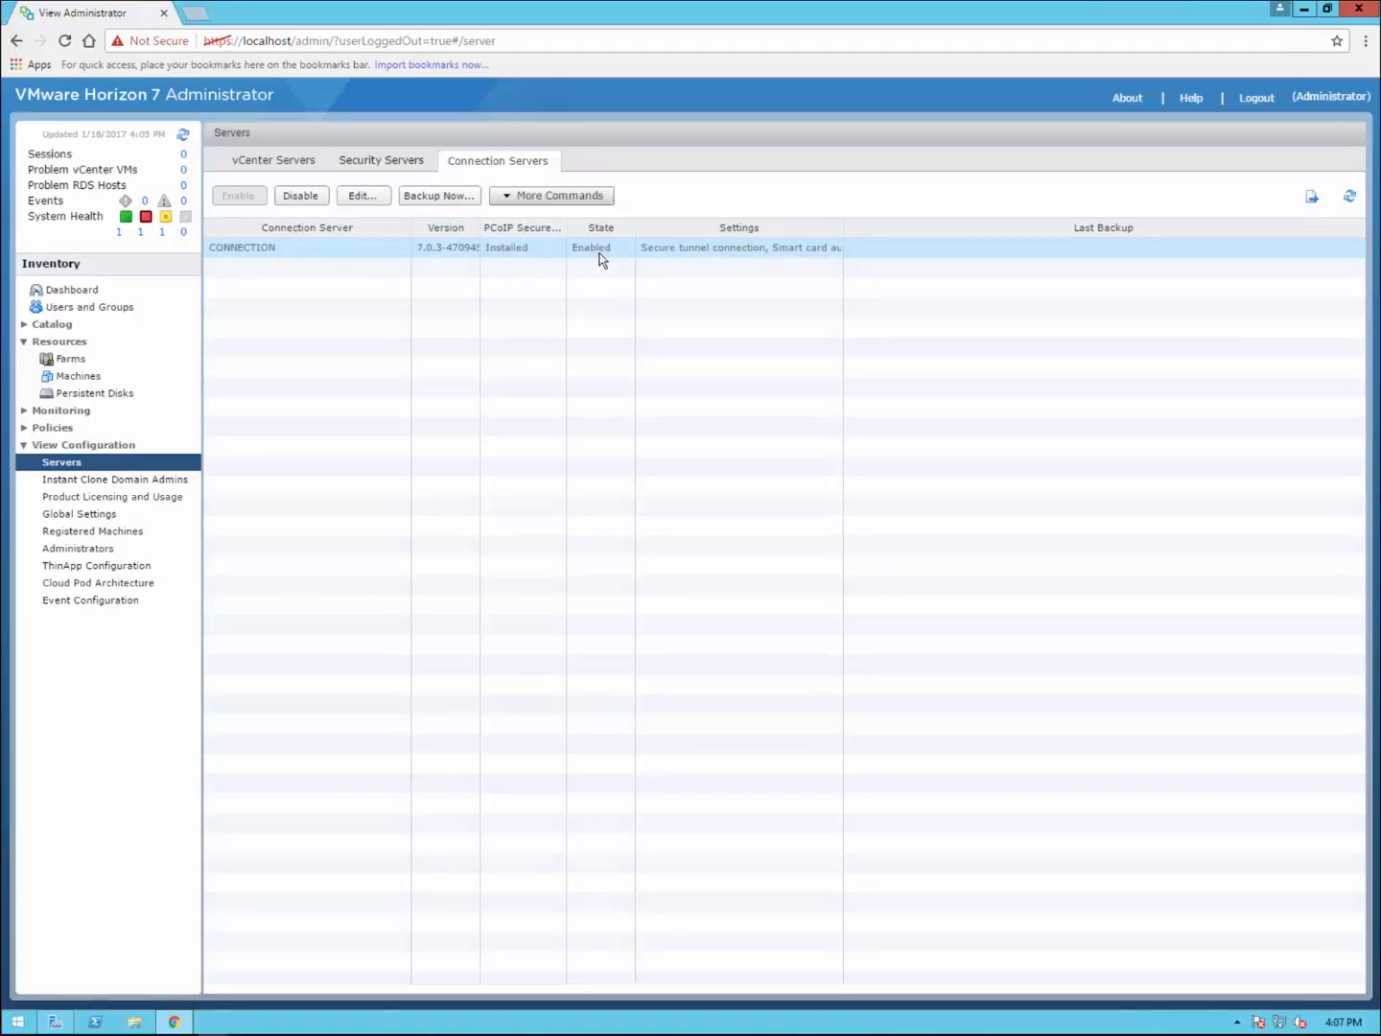
click(267, 165)
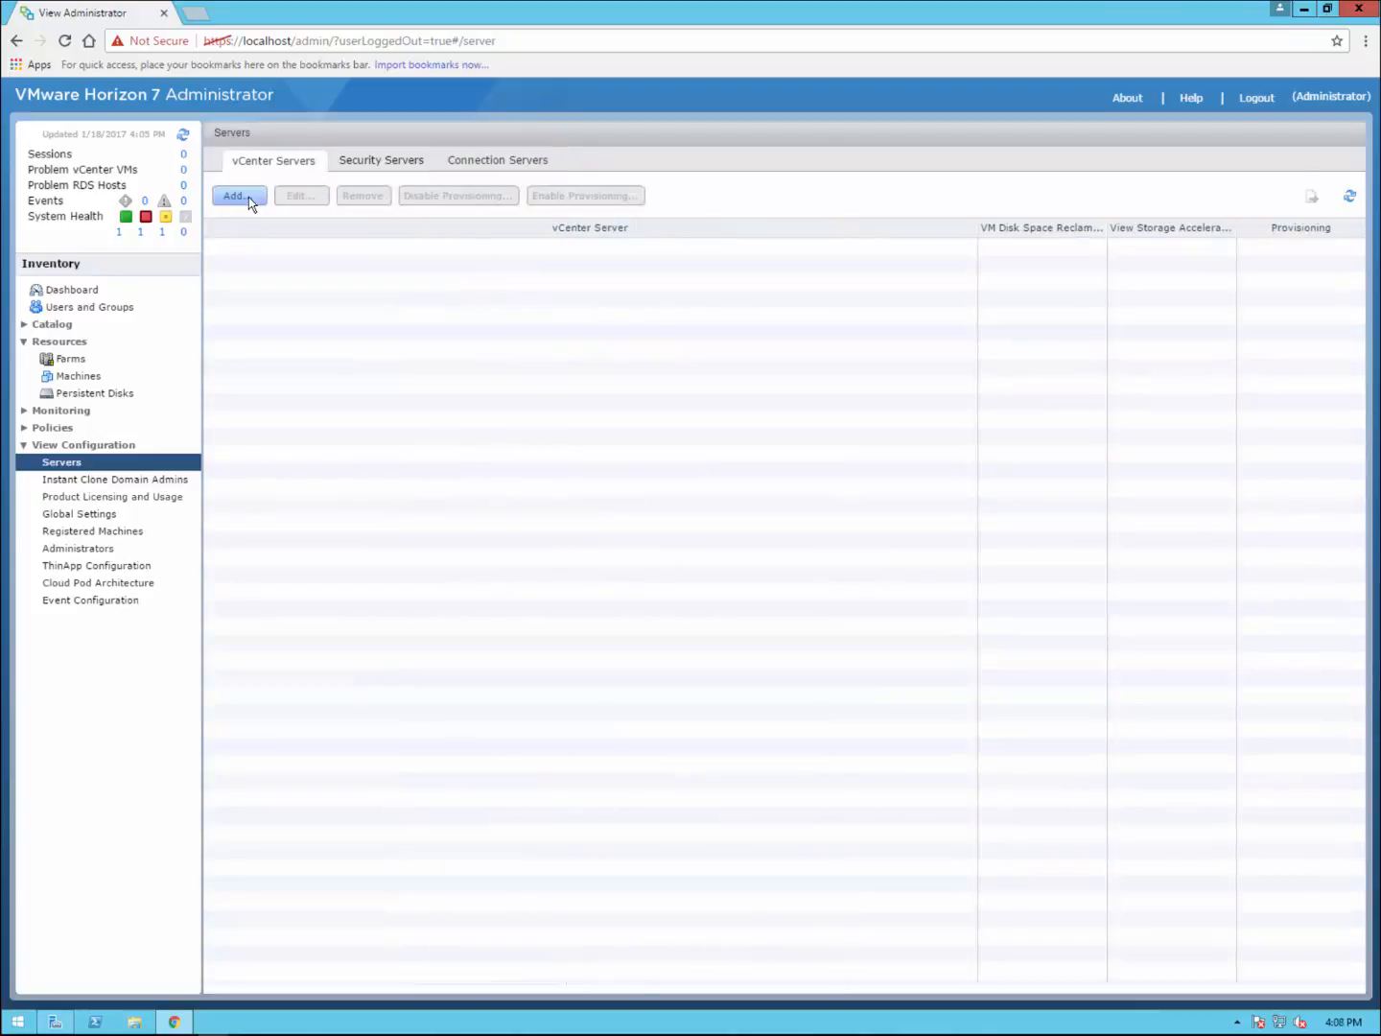
Step: Submit vcenter.eaglesclaw.net as a new vCenter server and accept its untrusted certificate
click(249, 196)
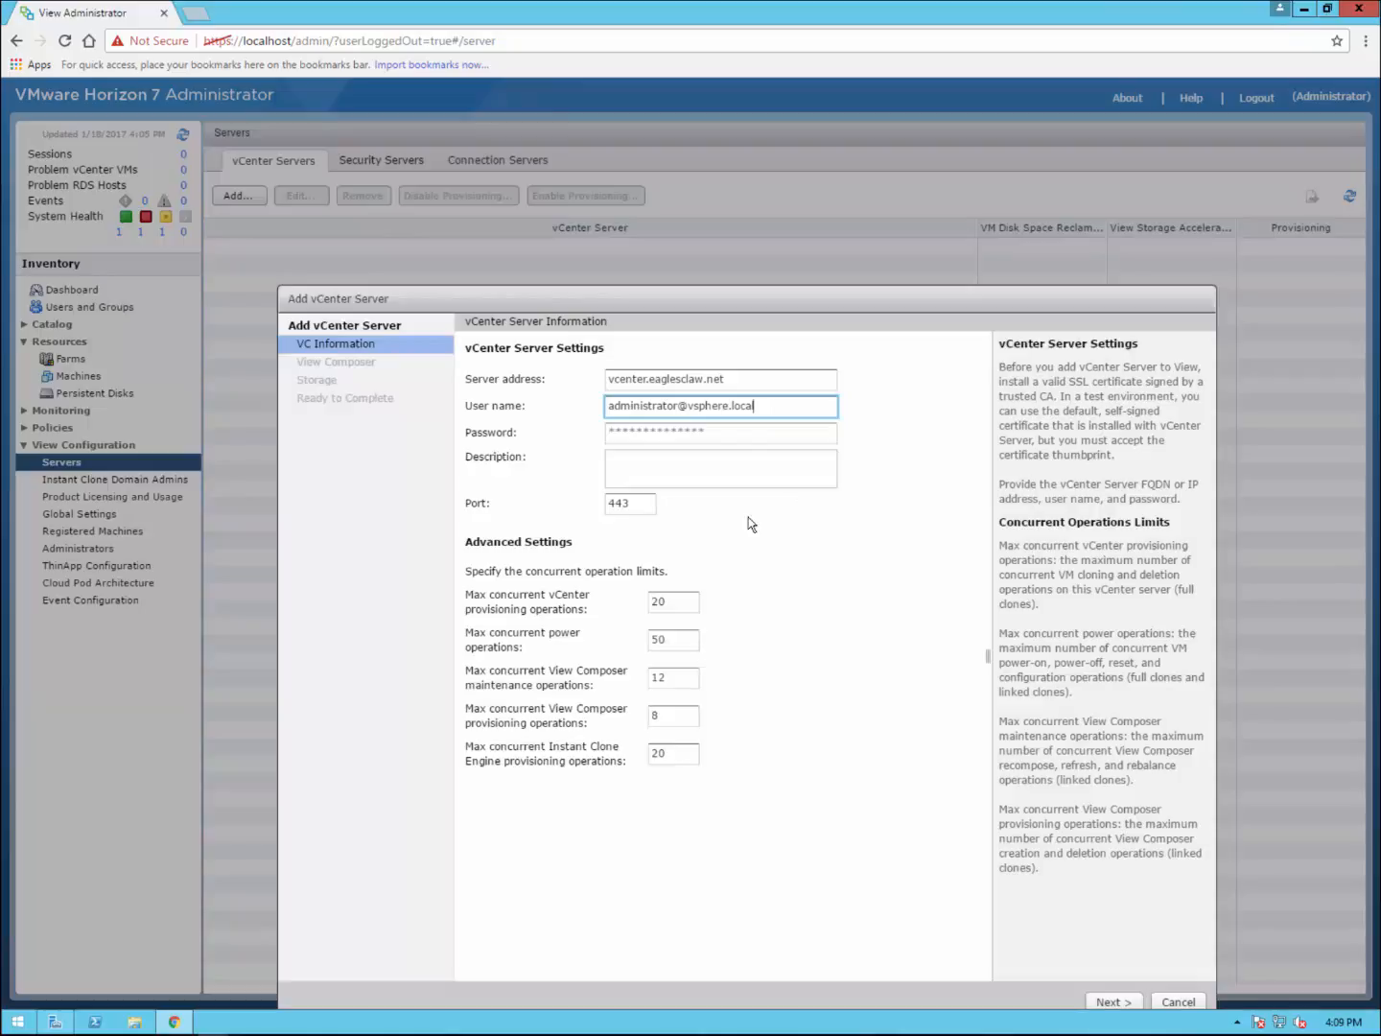
drag(728, 300, 703, 202)
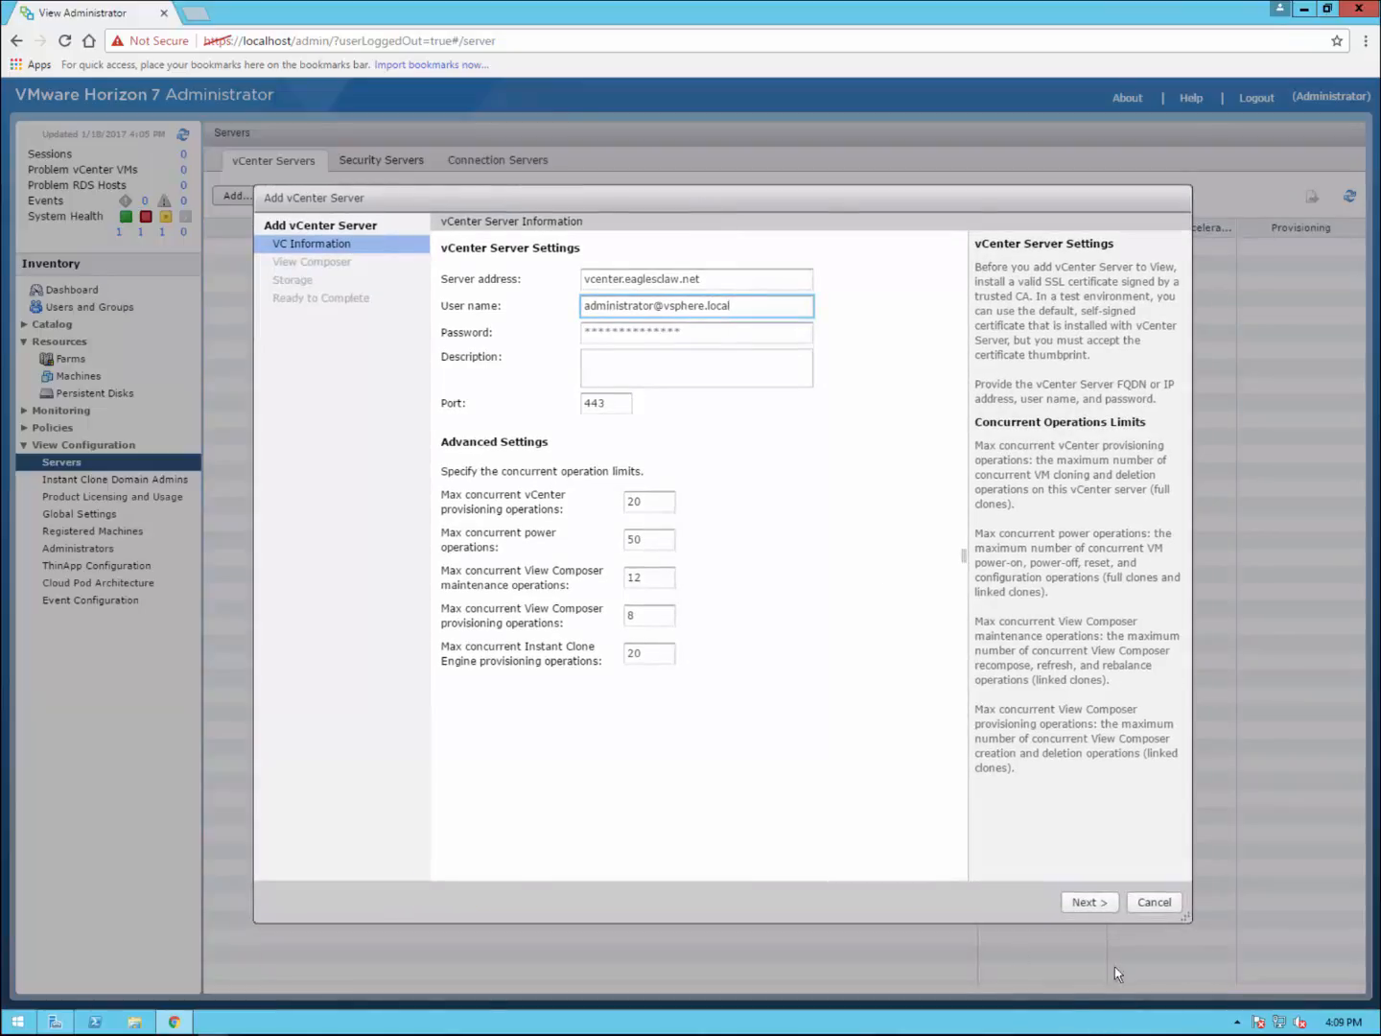
click(1085, 903)
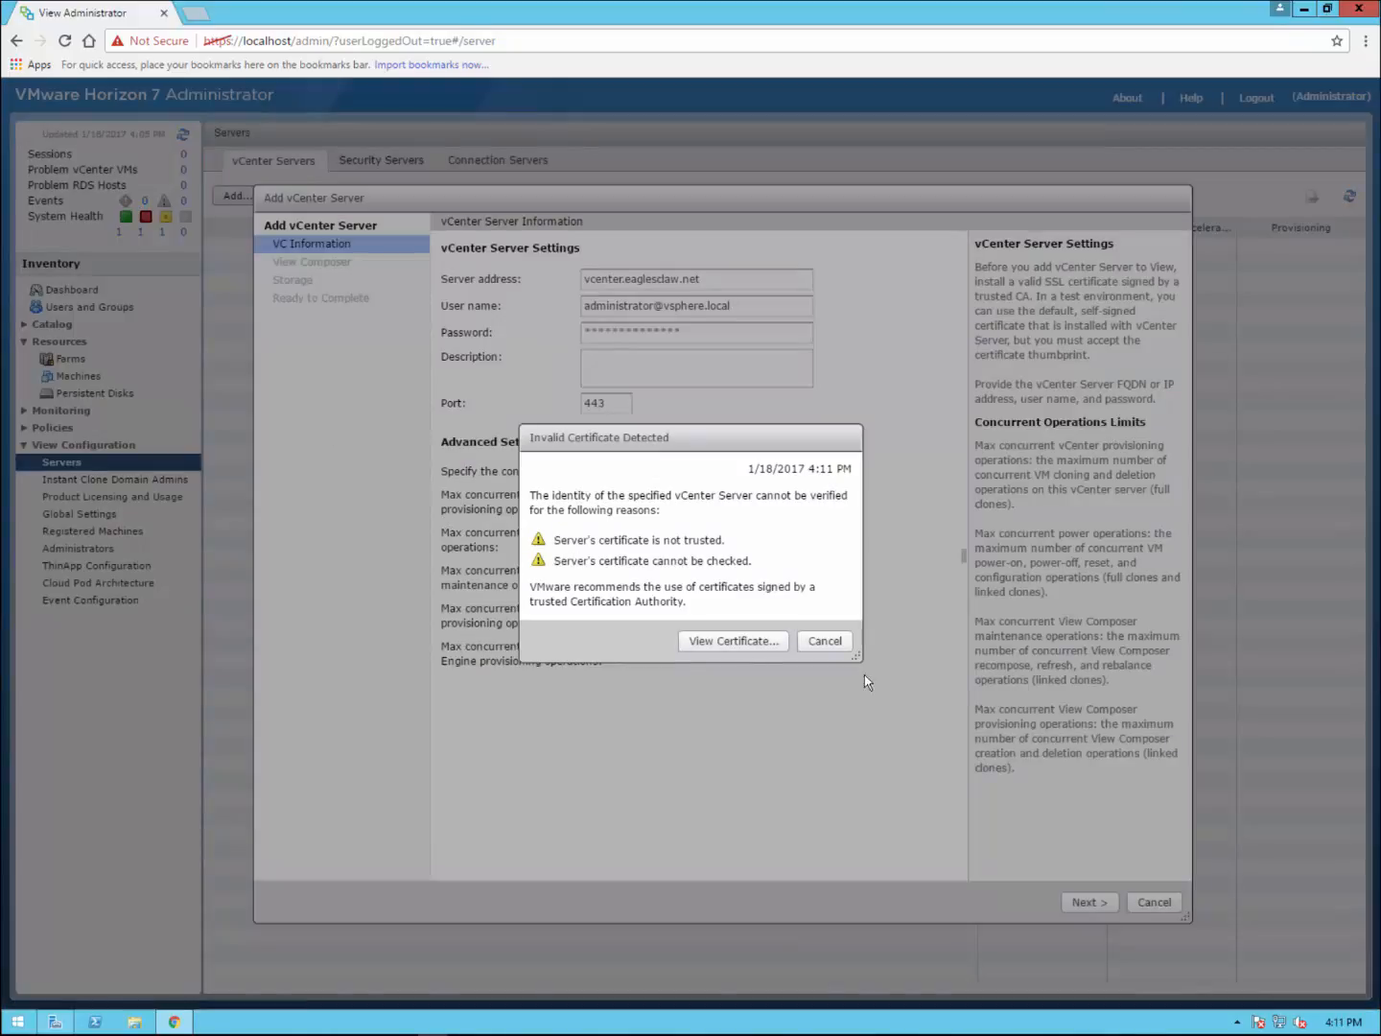
click(740, 645)
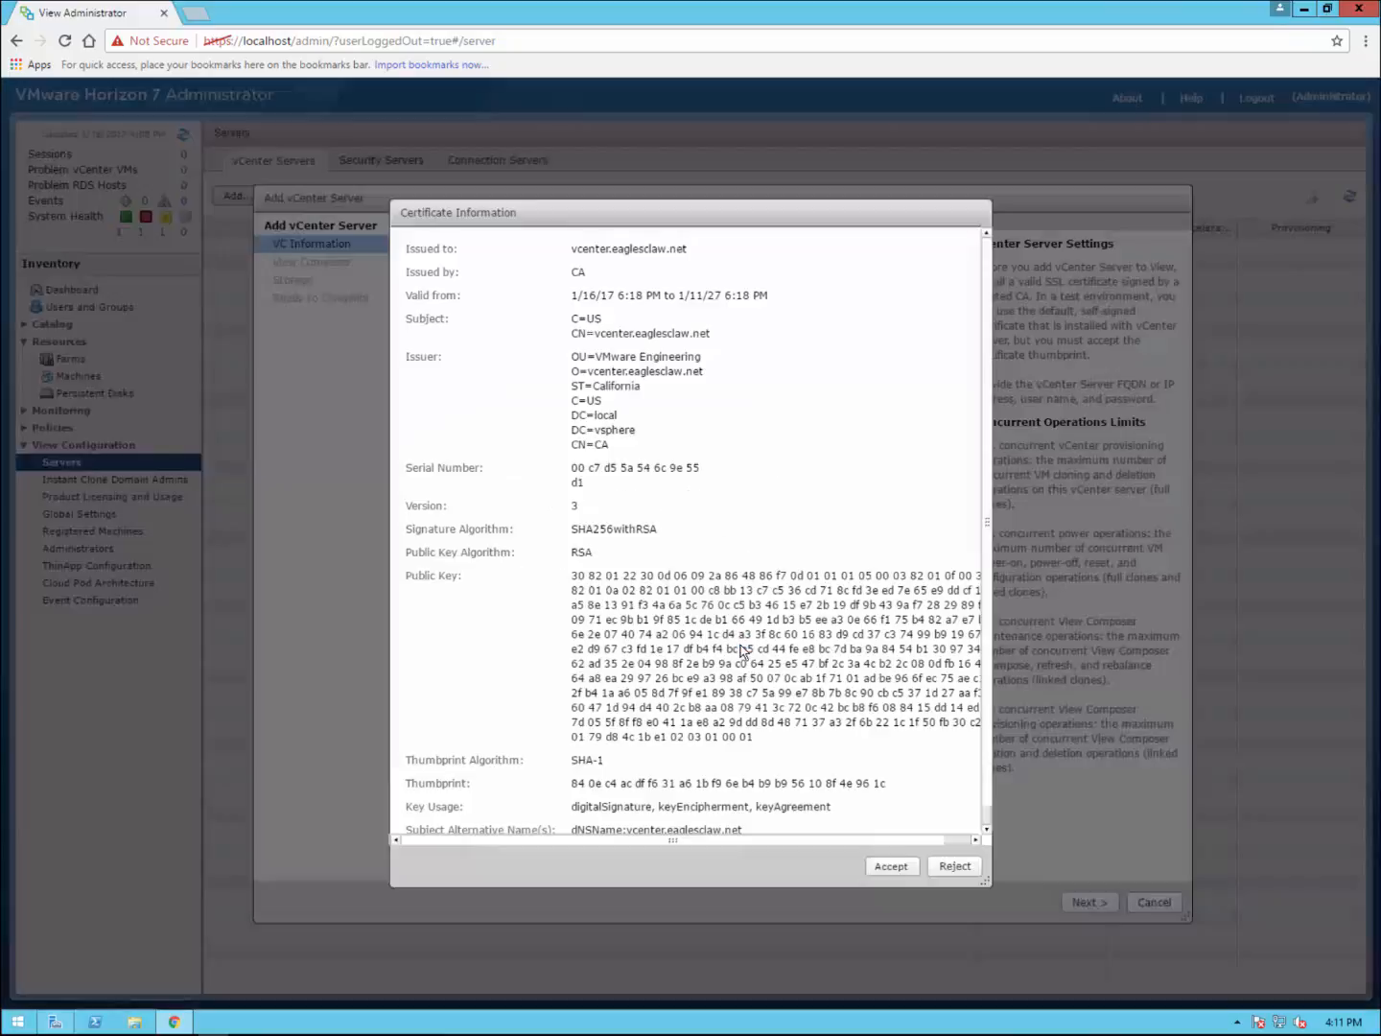
click(891, 865)
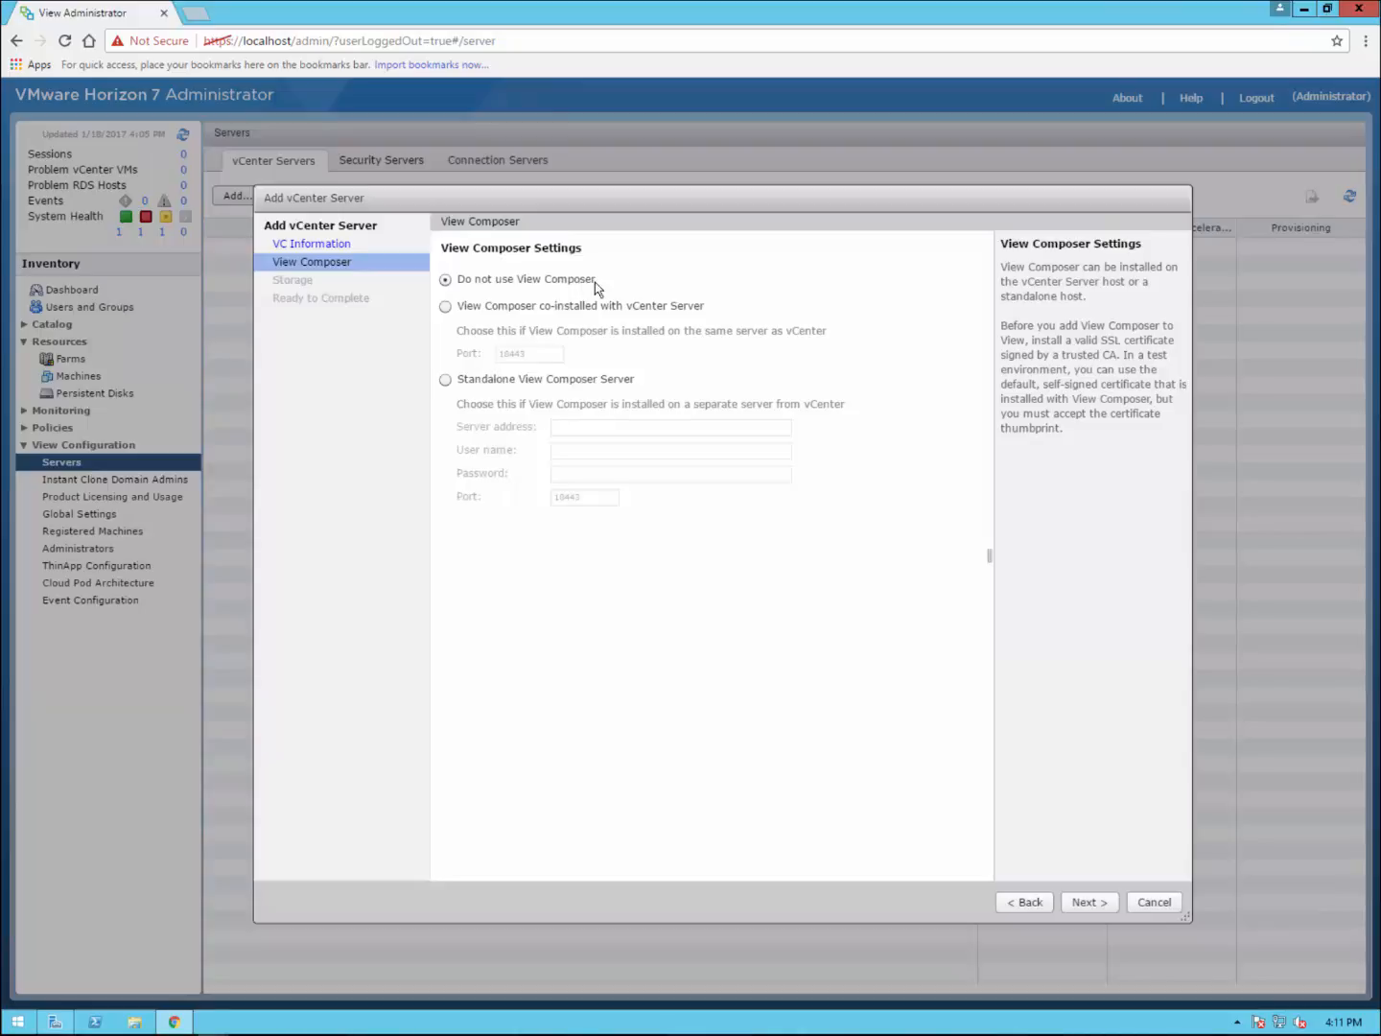
Step: Skip View Composer, enable Reclaim VM disk space and Show all hosts, then reach Ready to Complete
click(1088, 902)
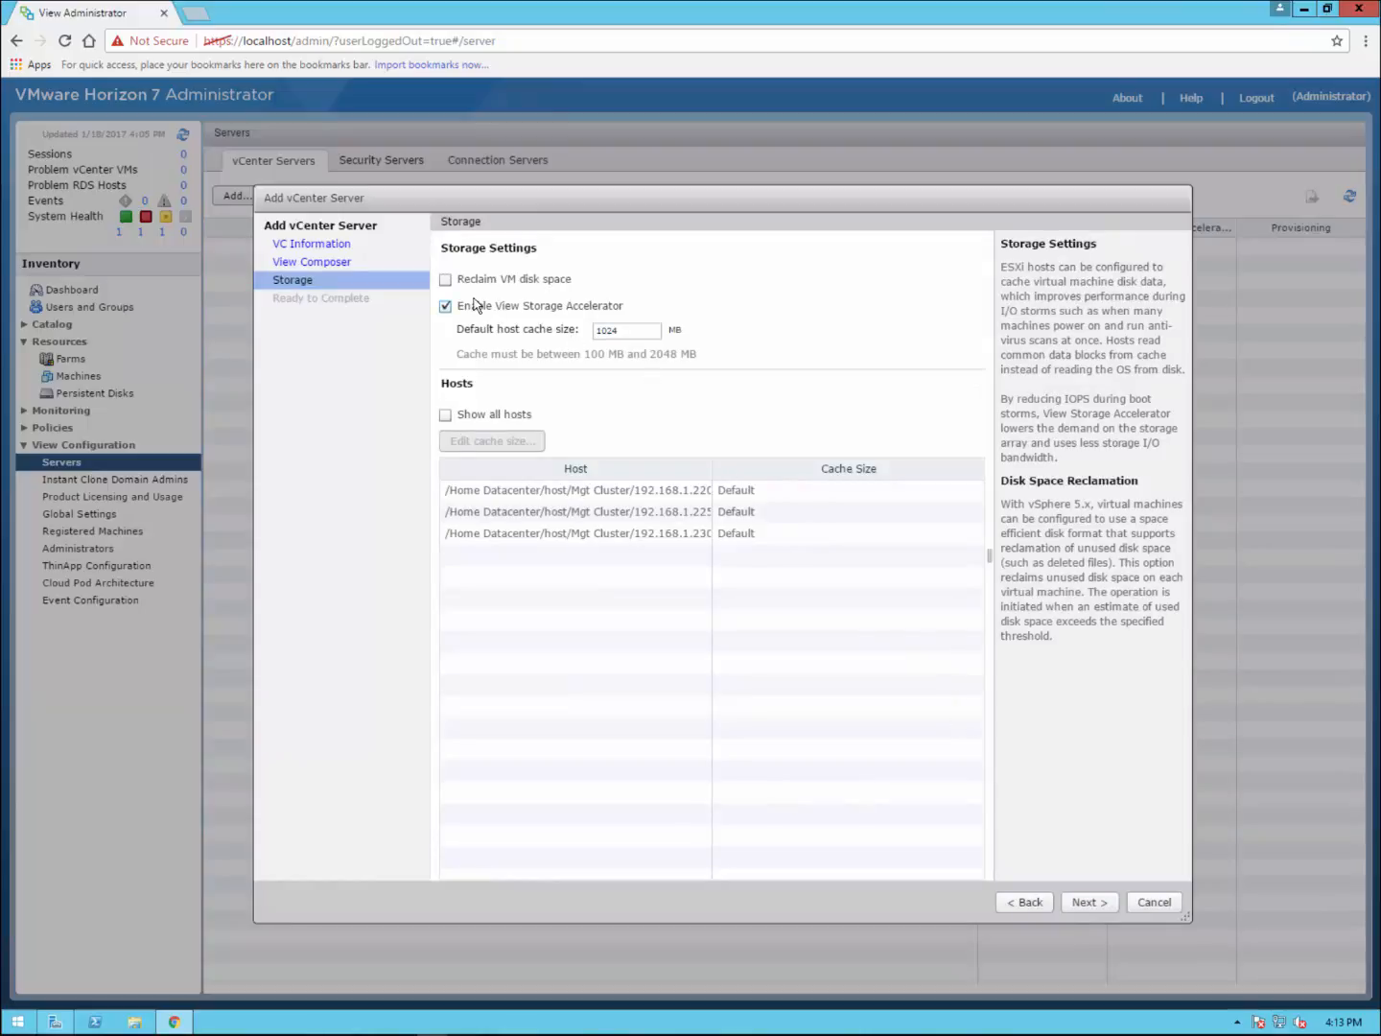
click(445, 281)
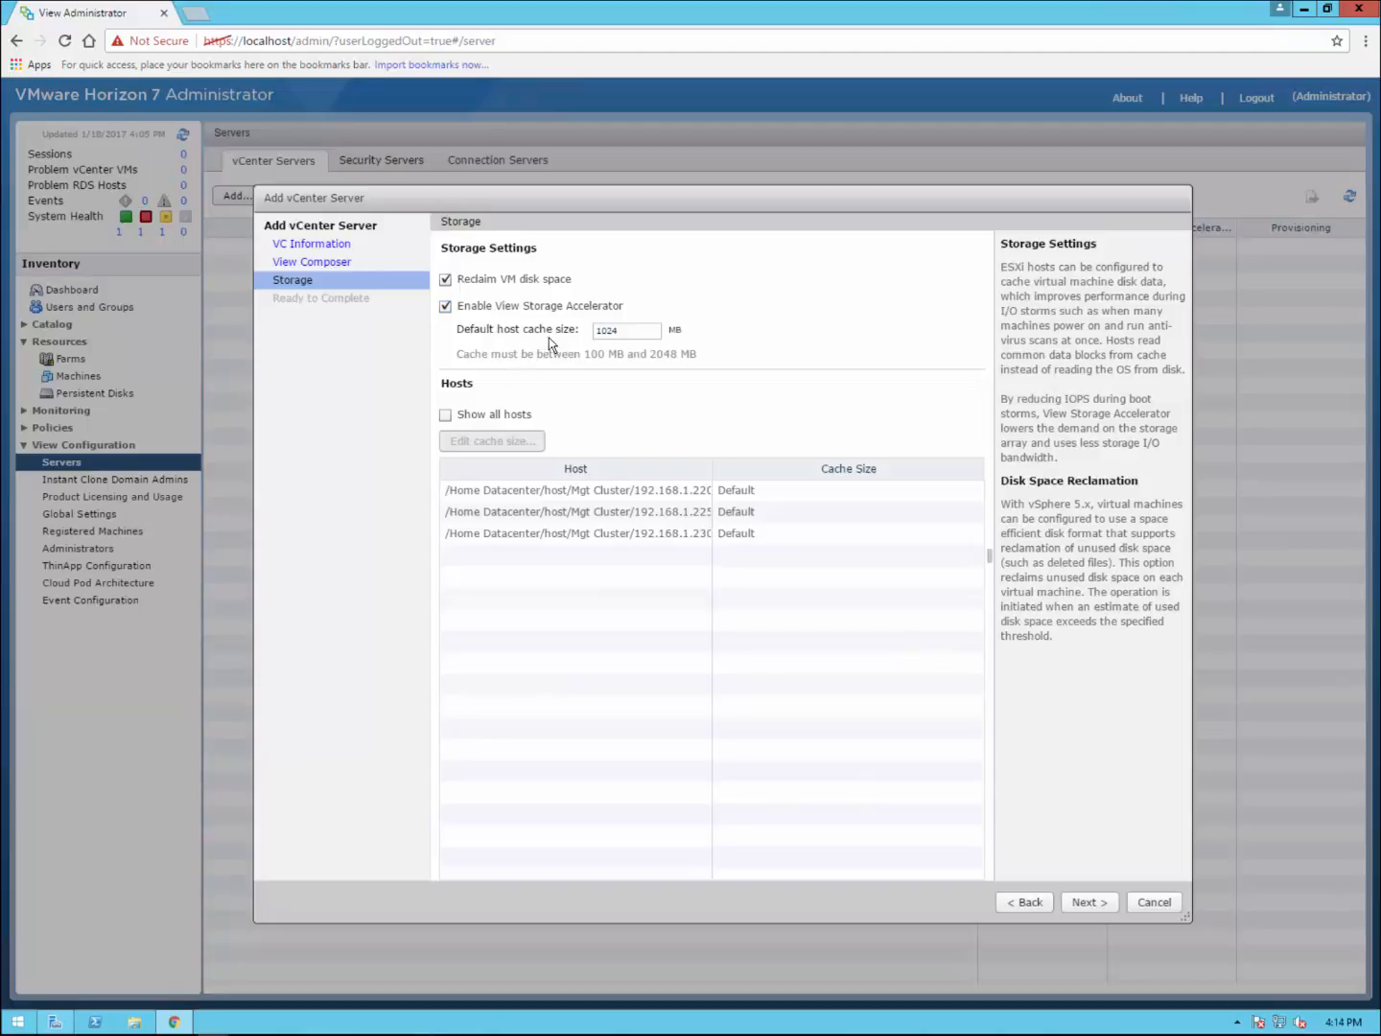
click(446, 415)
click(1087, 902)
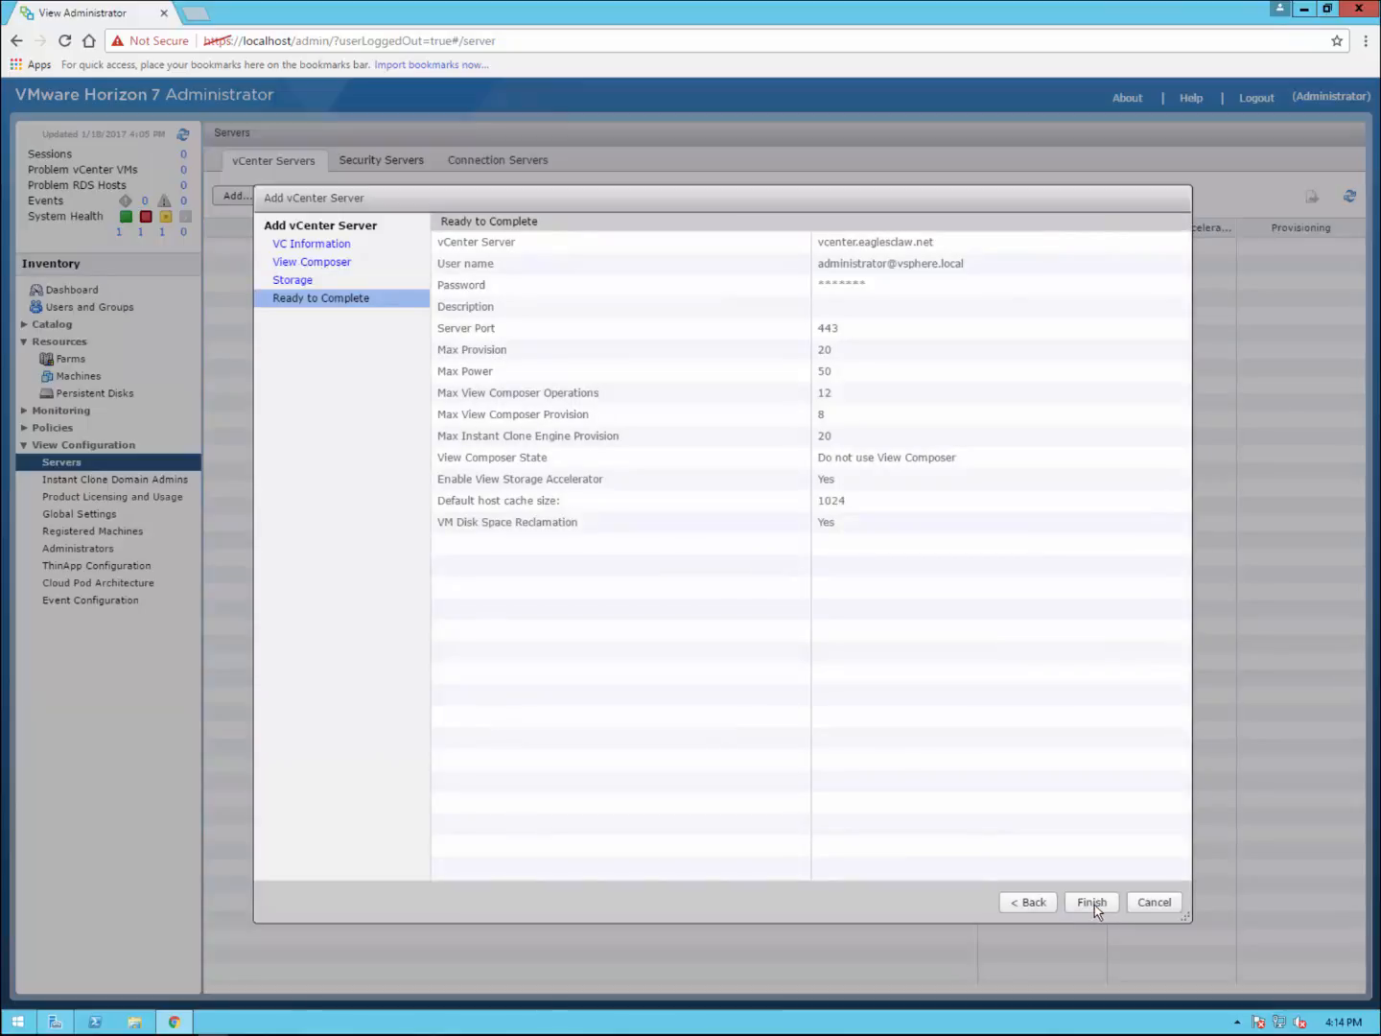
Step: Finish registering vcenter.eaglesclaw.net, then go through Users and Groups to Global Settings
click(1097, 903)
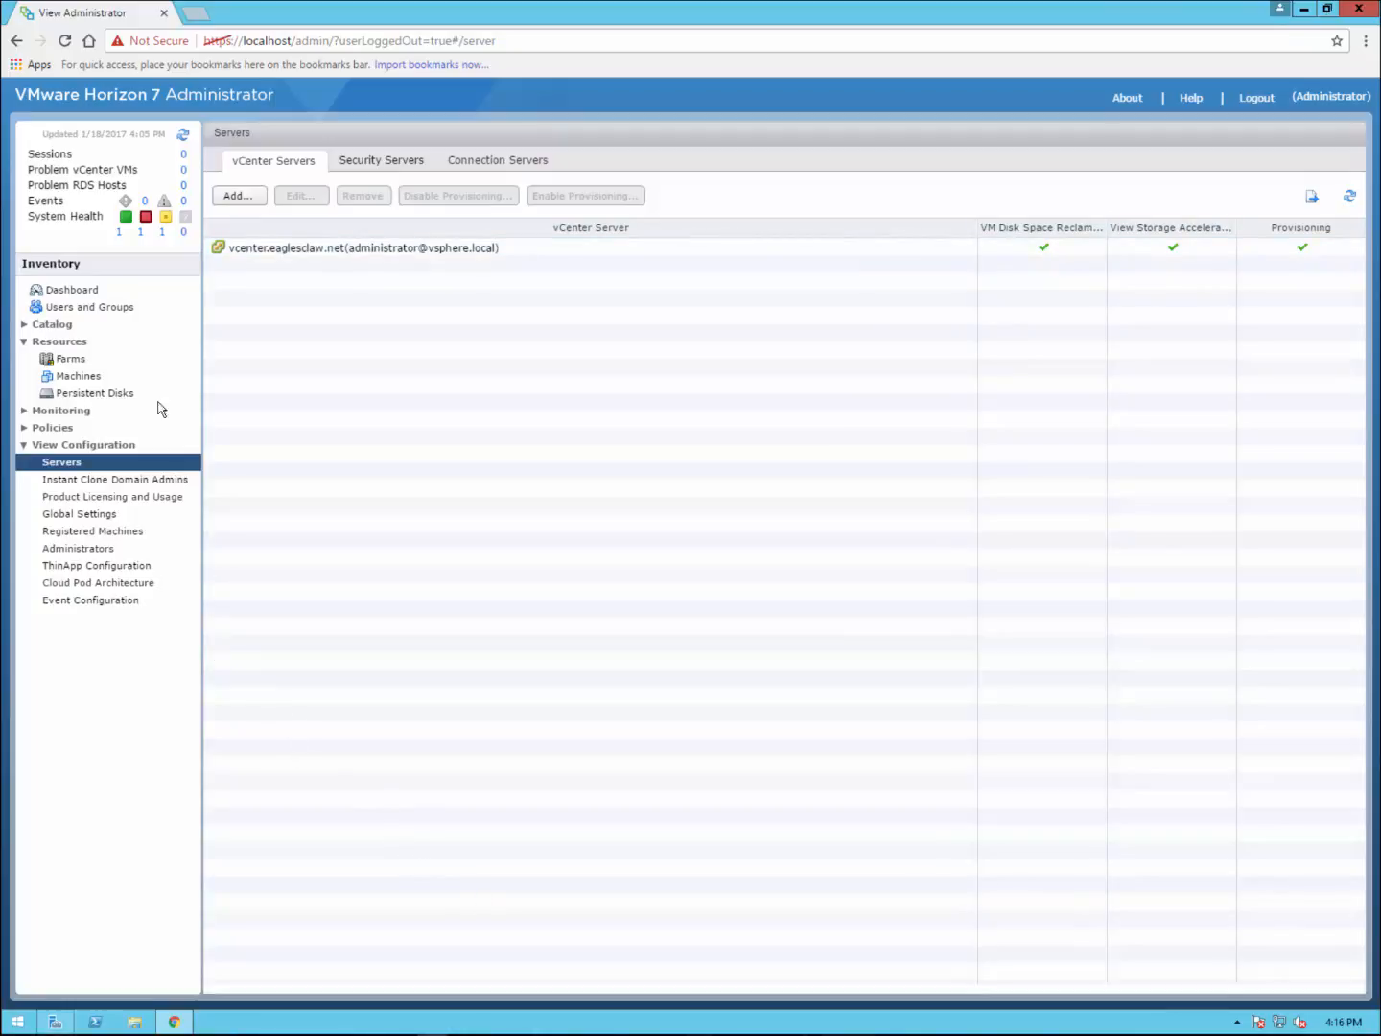
click(110, 310)
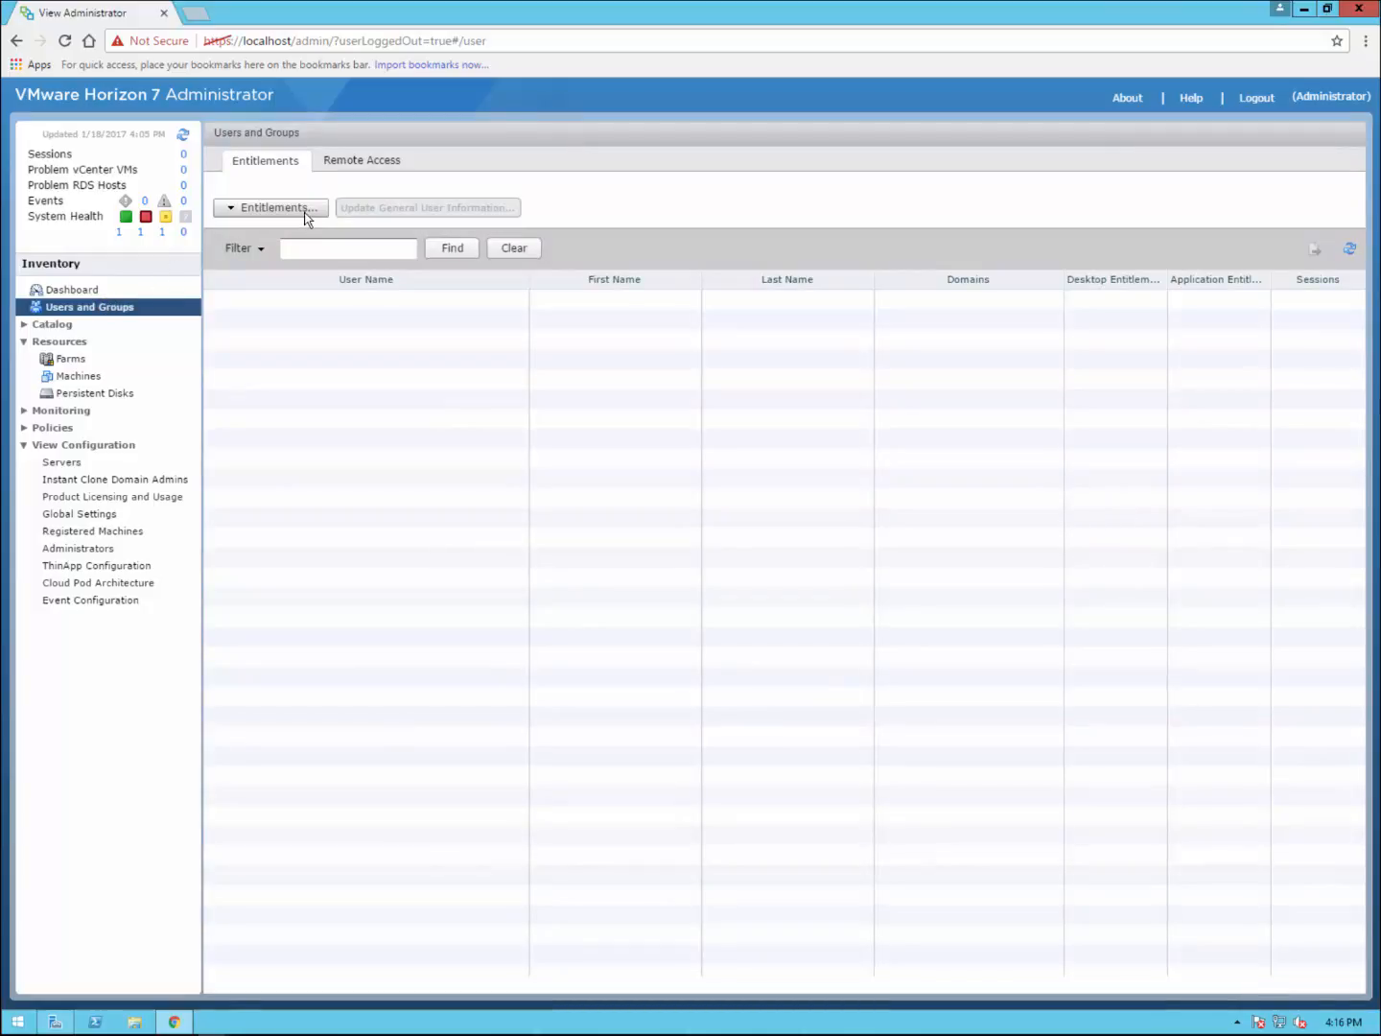
click(99, 515)
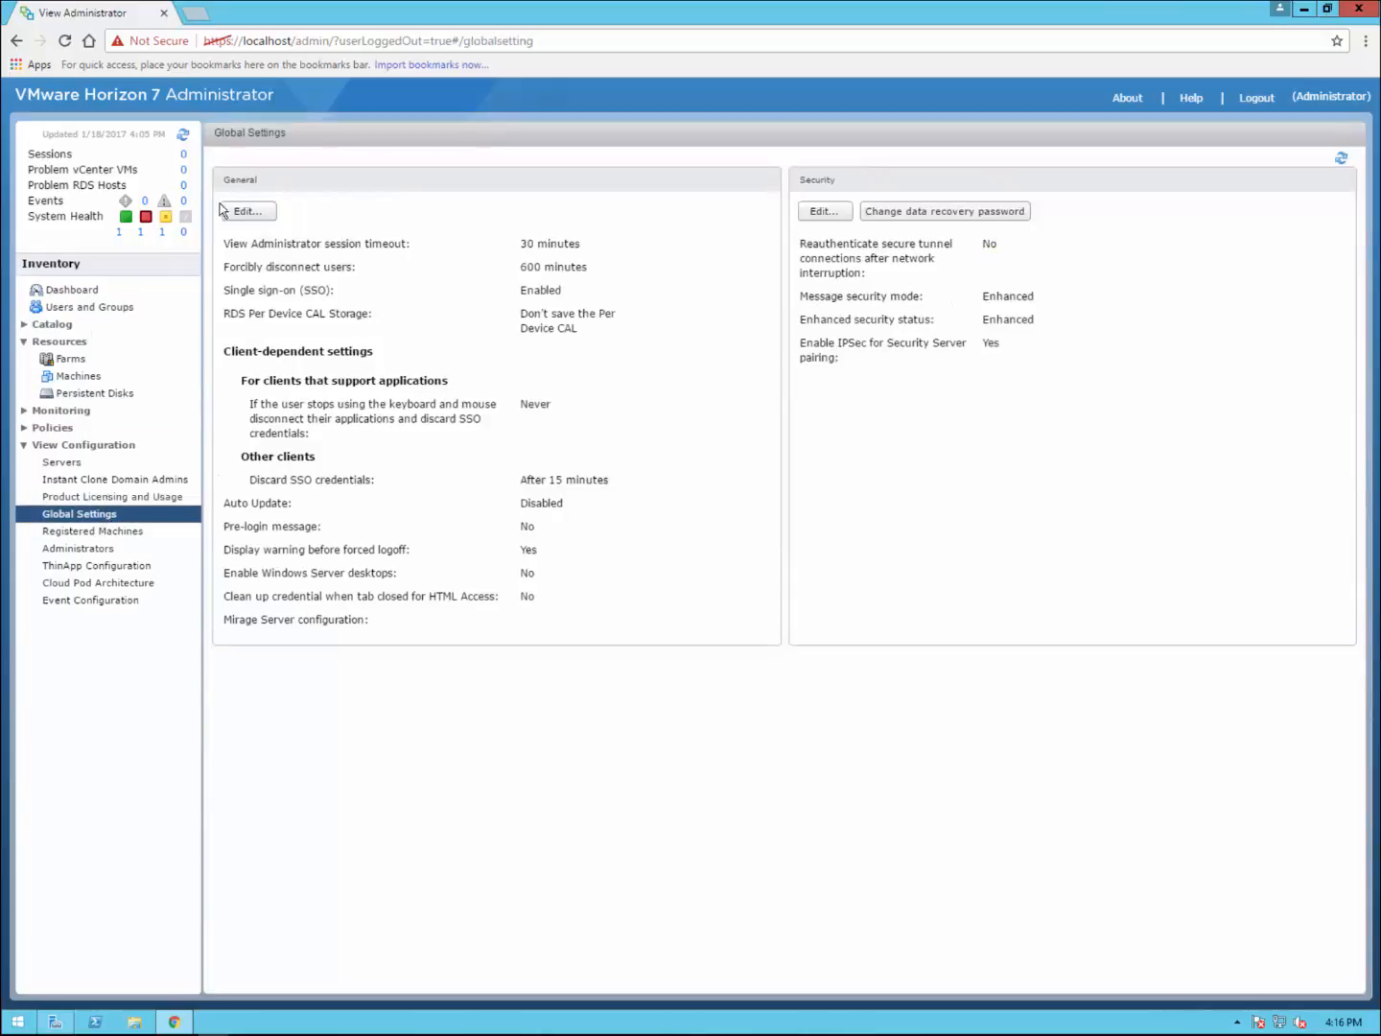
Step: Enable status updates, Windows Server desktops, credential cleanup and a 'Welcome to Eaglesclaw's domain!' pre-login message, then save
click(257, 215)
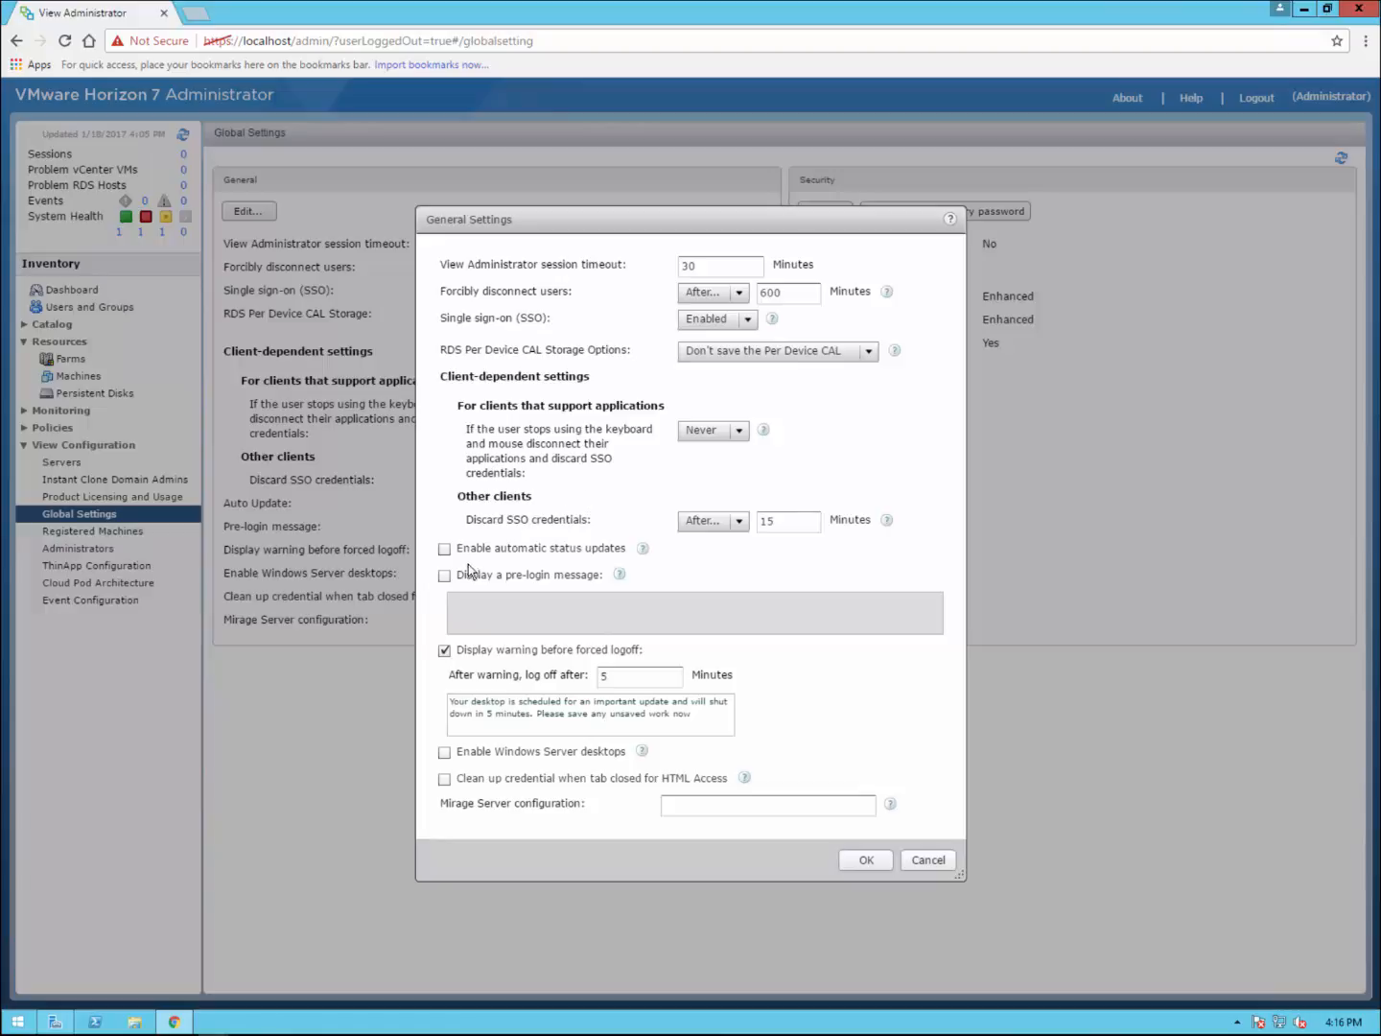
click(444, 548)
click(445, 576)
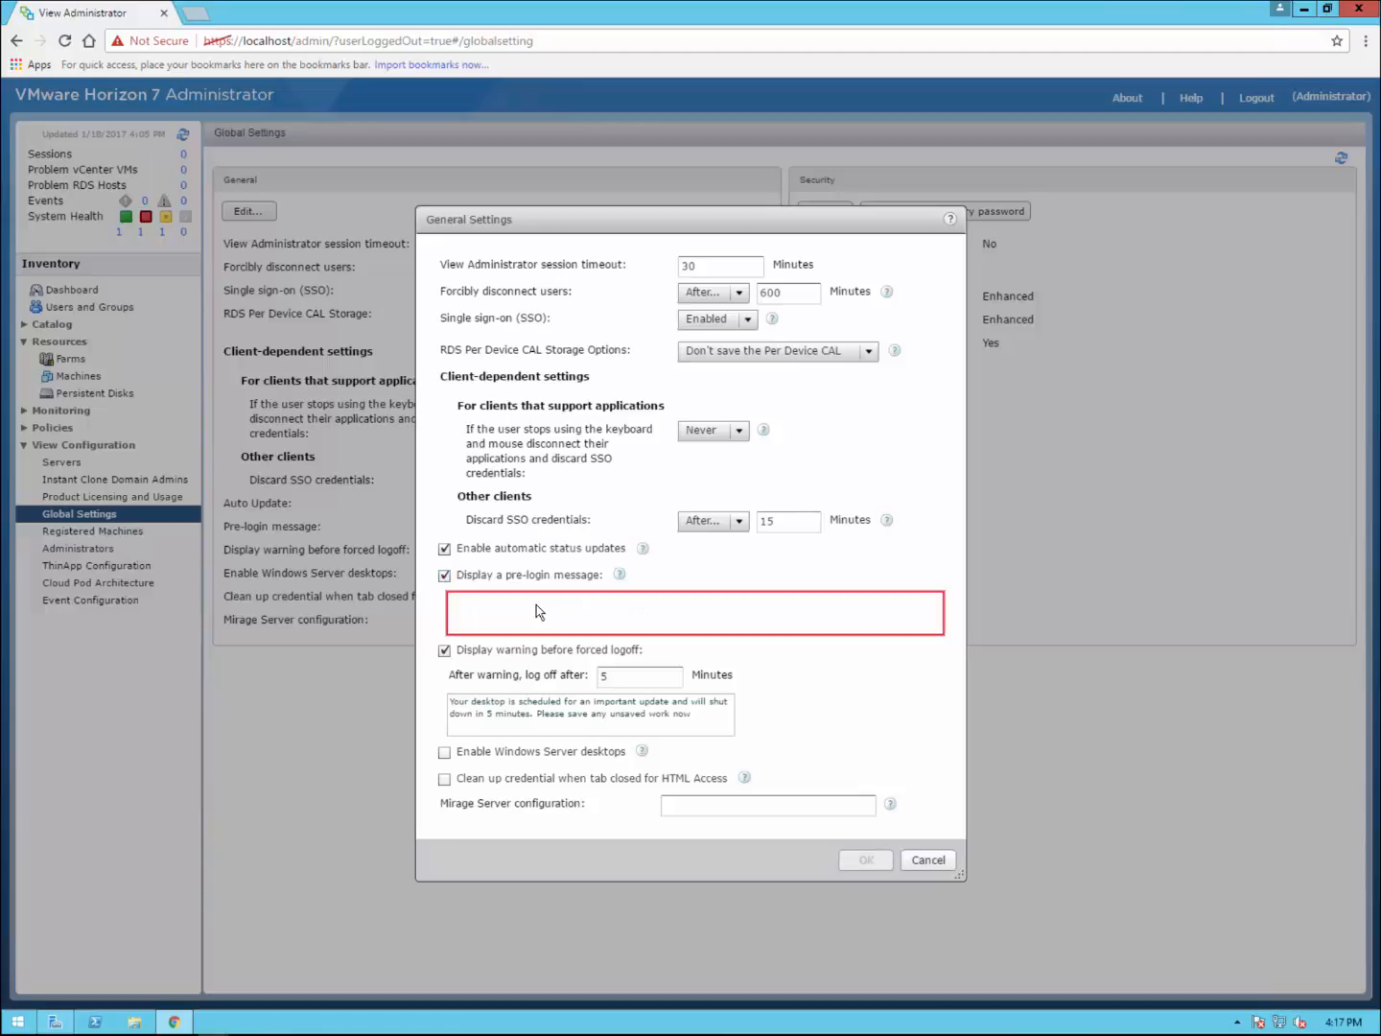
click(540, 610)
text(Welcome to)
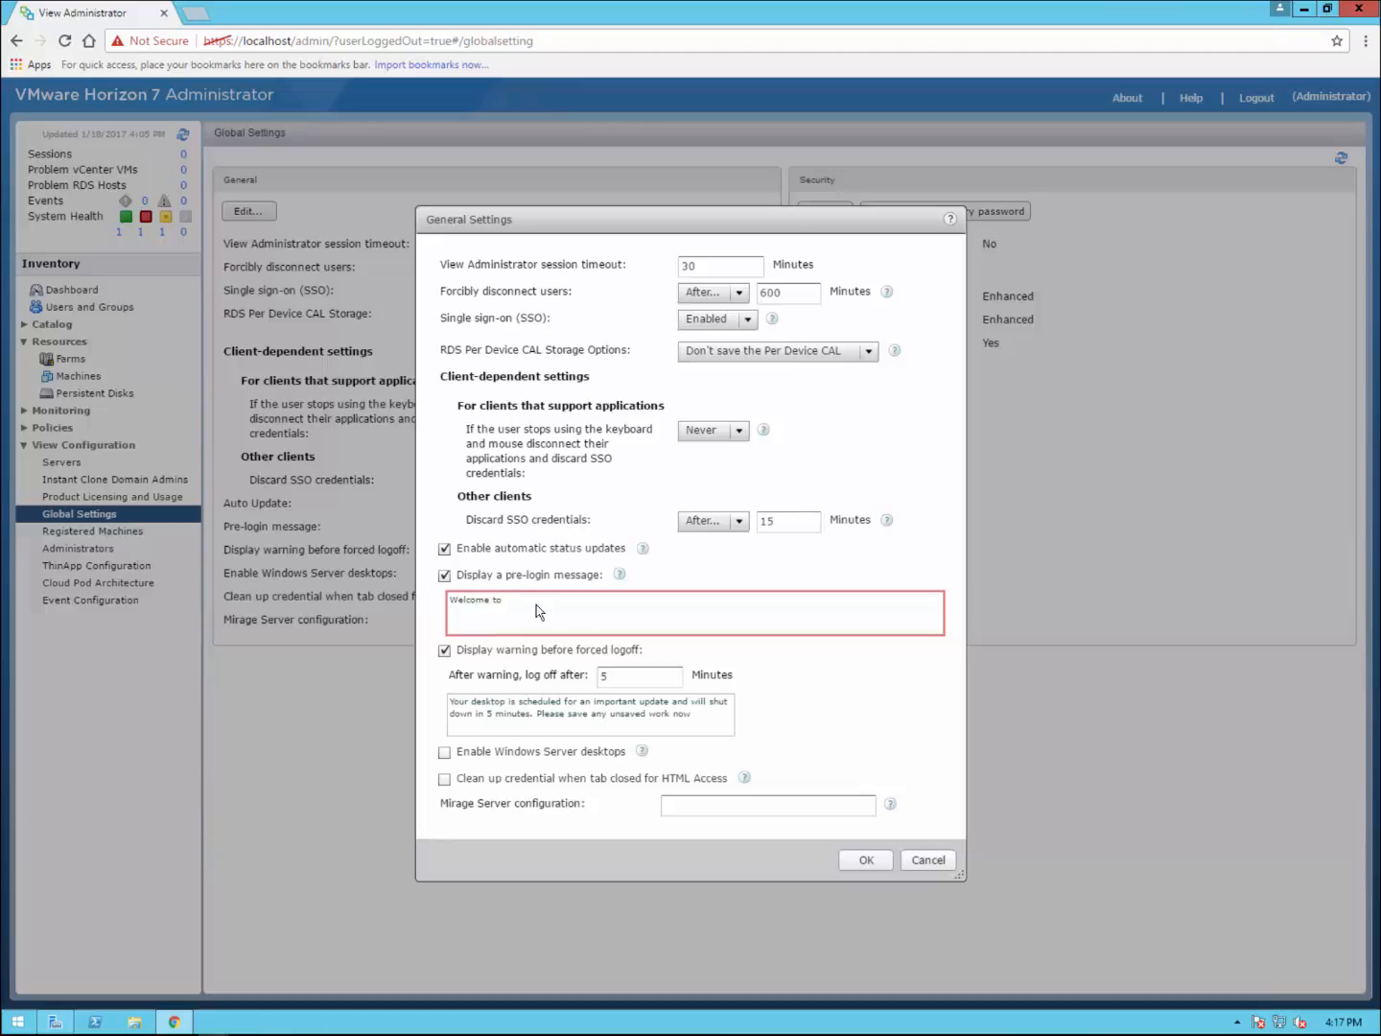
text( Eaglesclaw's domain!)
click(444, 753)
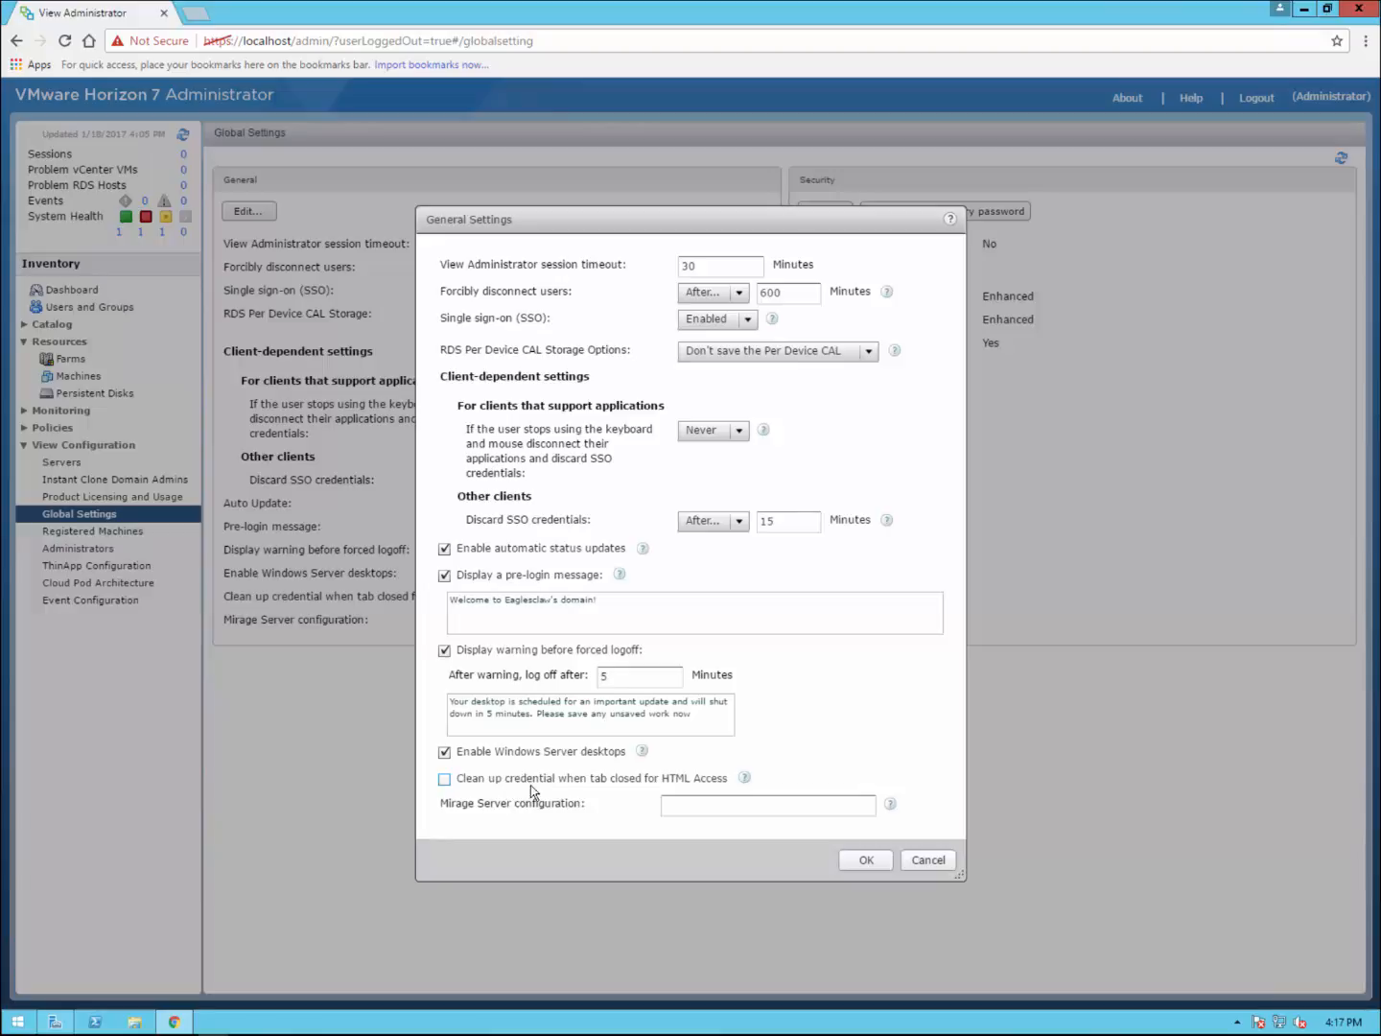
click(443, 781)
click(866, 867)
click(866, 859)
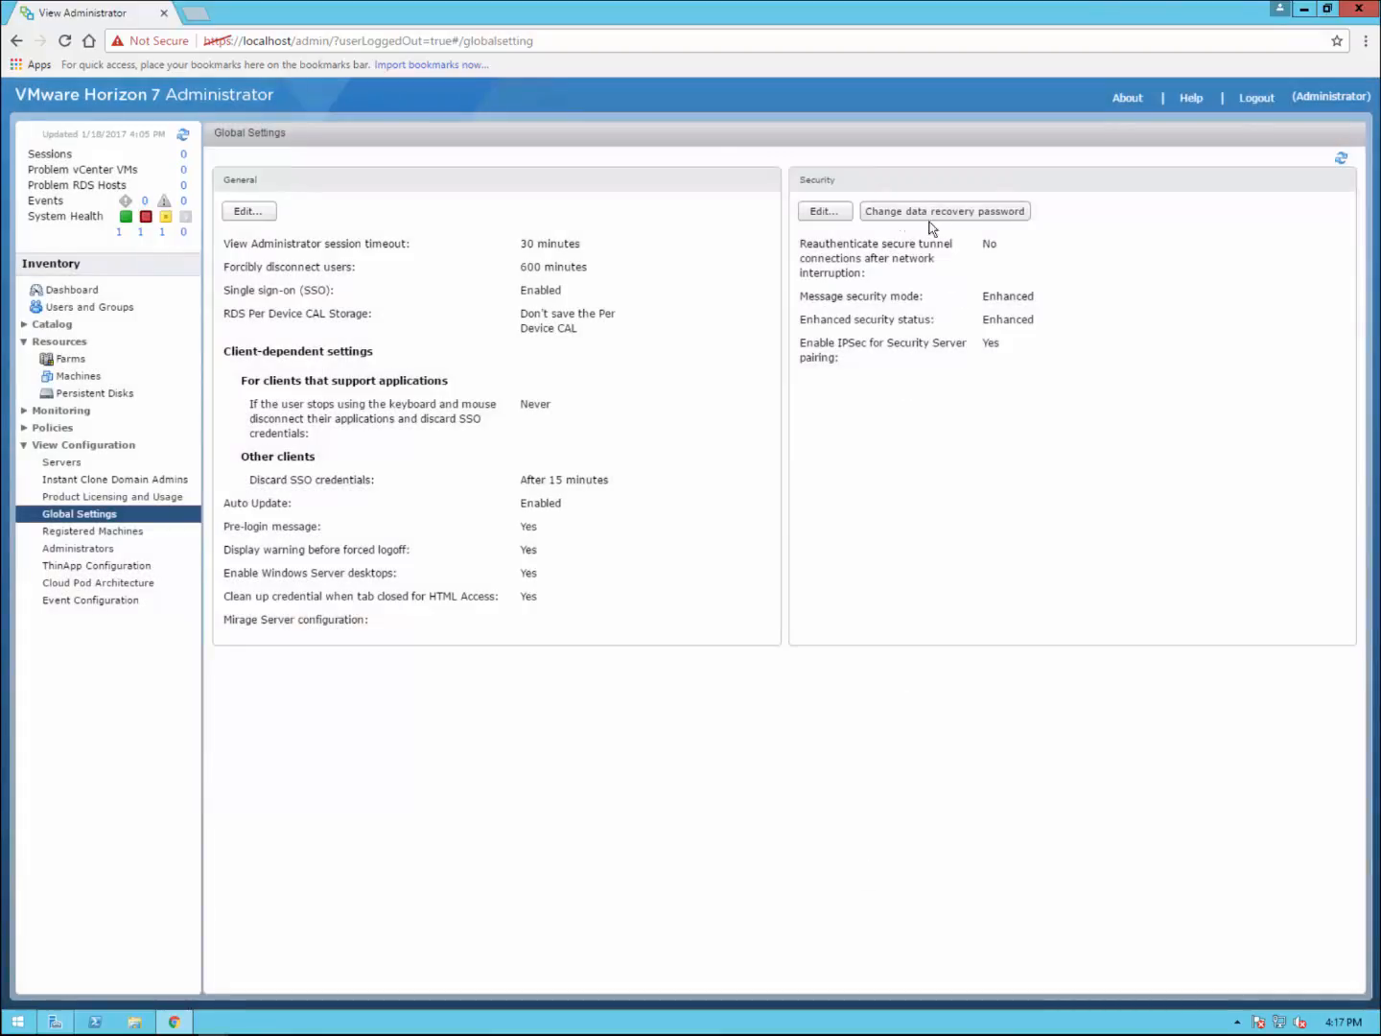
Step: Require secure tunnel reauthentication after network interruption in Security settings, then go to Administrators
click(830, 213)
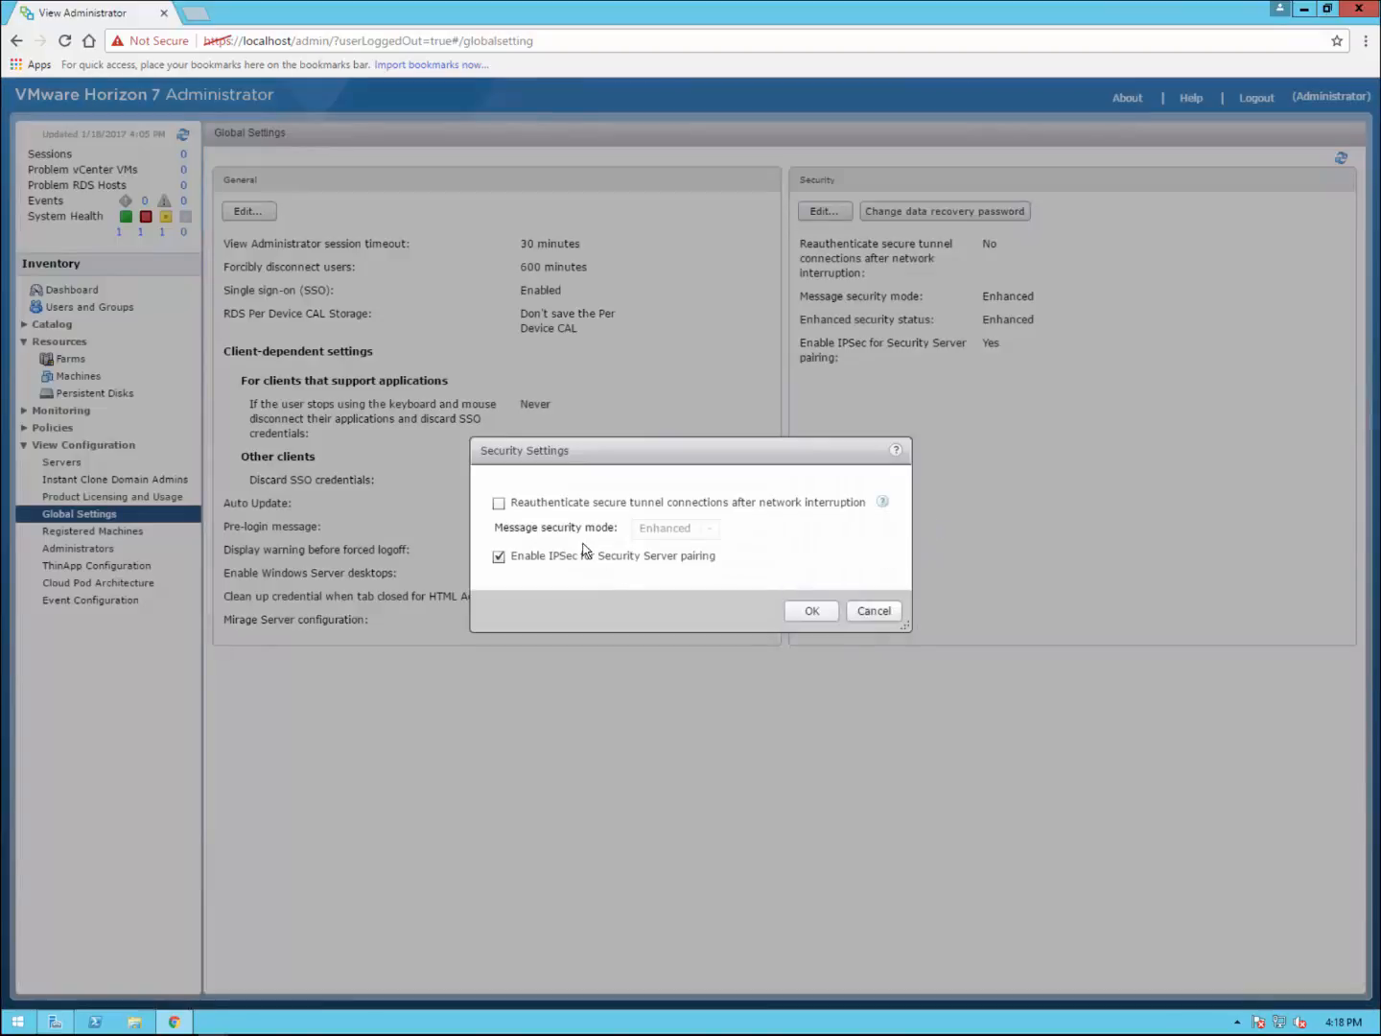
click(499, 504)
click(813, 613)
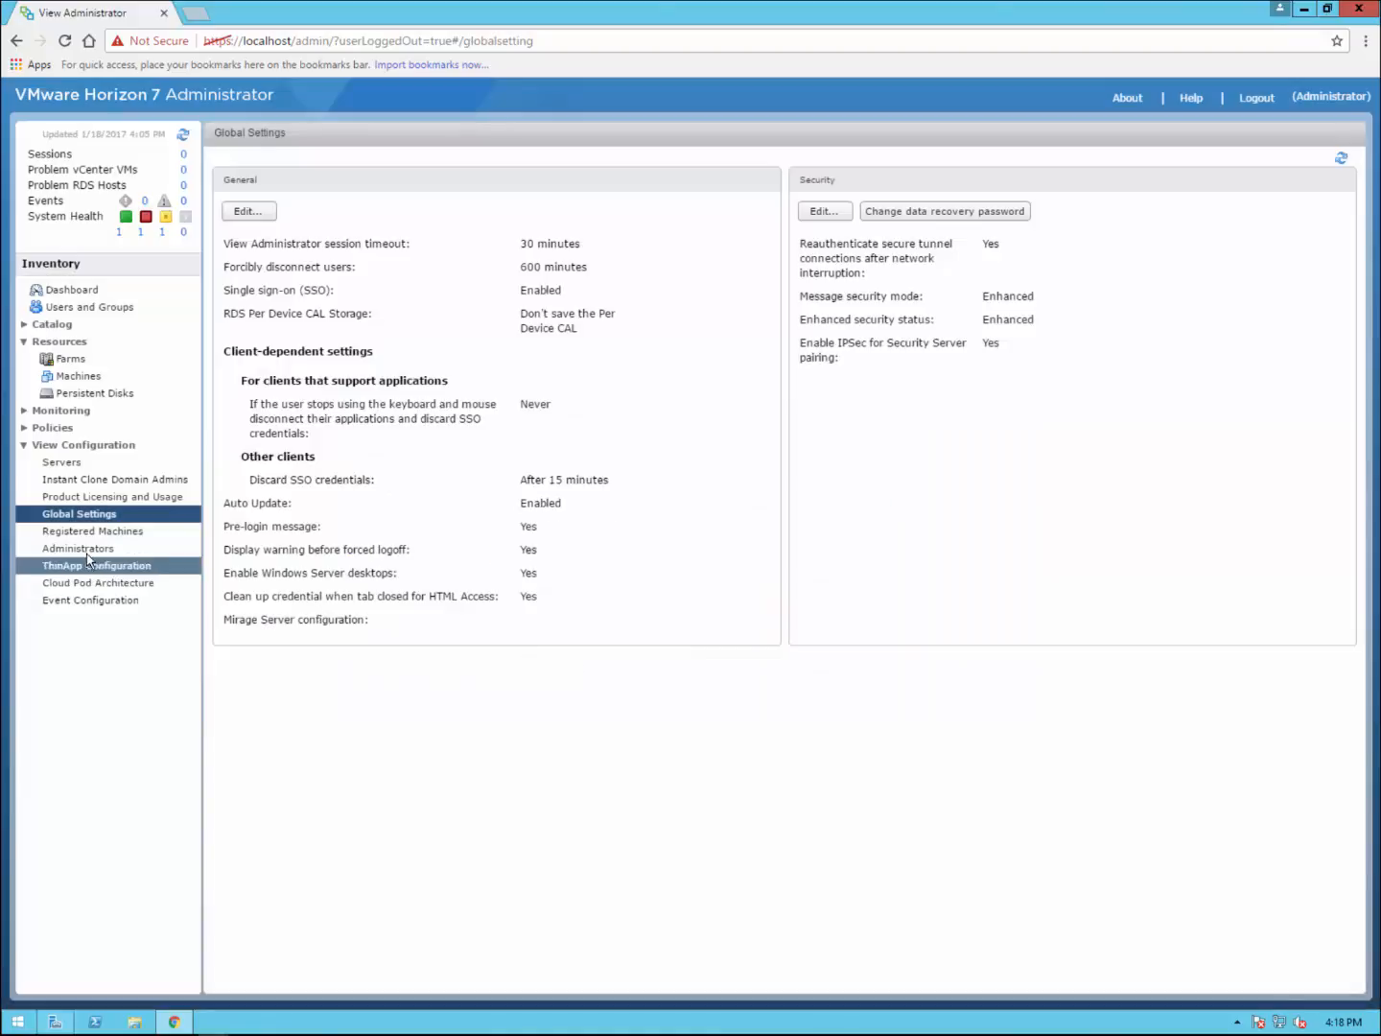
click(82, 548)
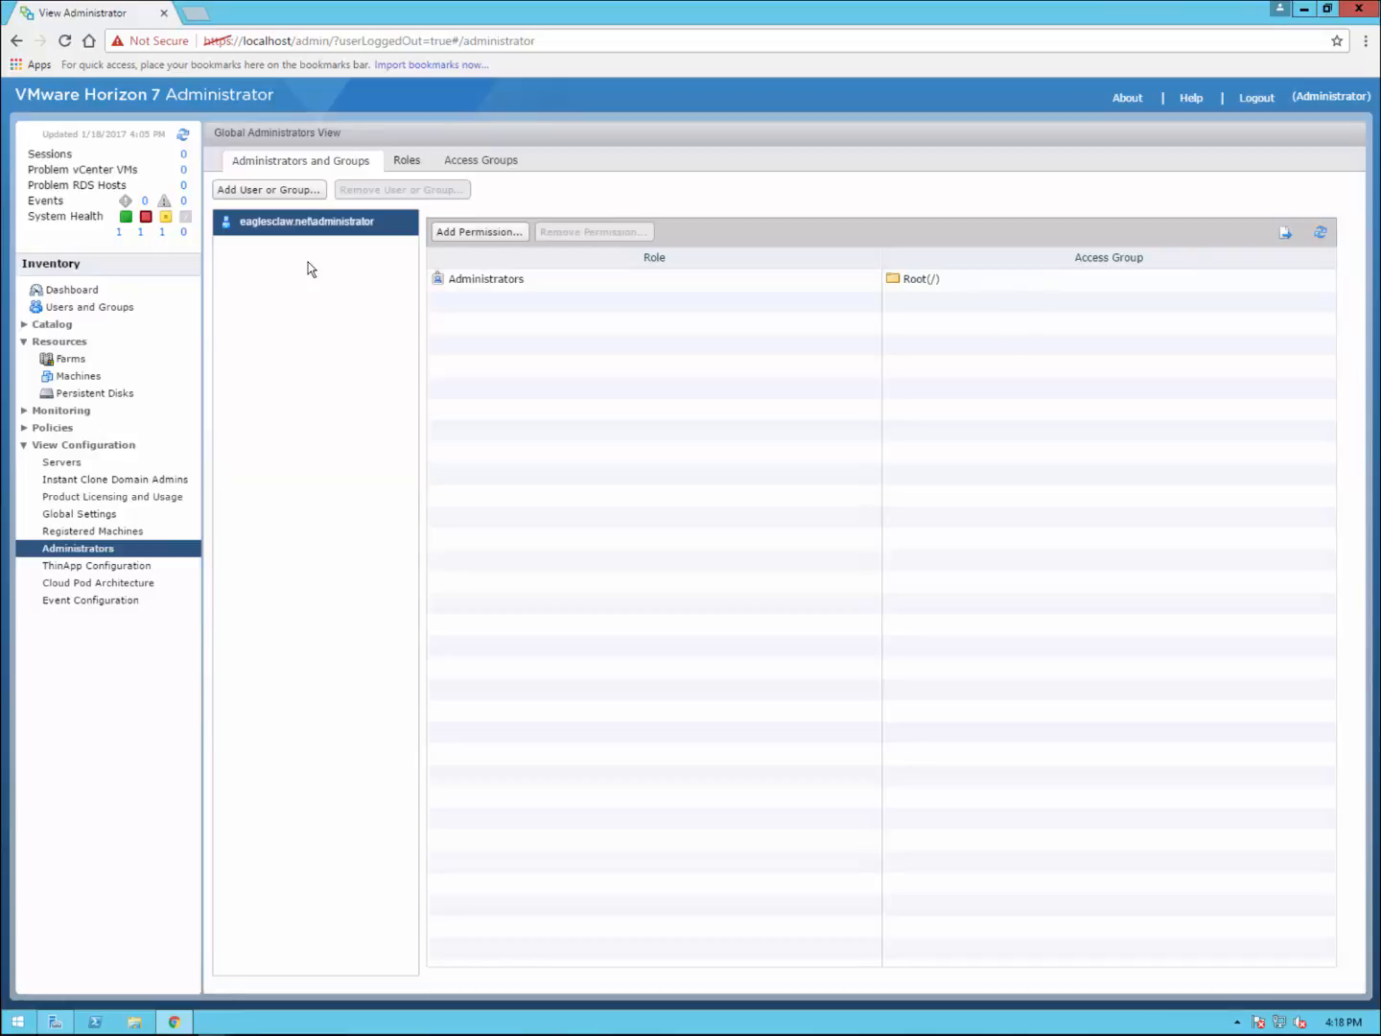
Step: Review the Access Groups and Roles tabs, then the ThinApp, Cloud Pod Architecture and Event Configuration pages
click(482, 163)
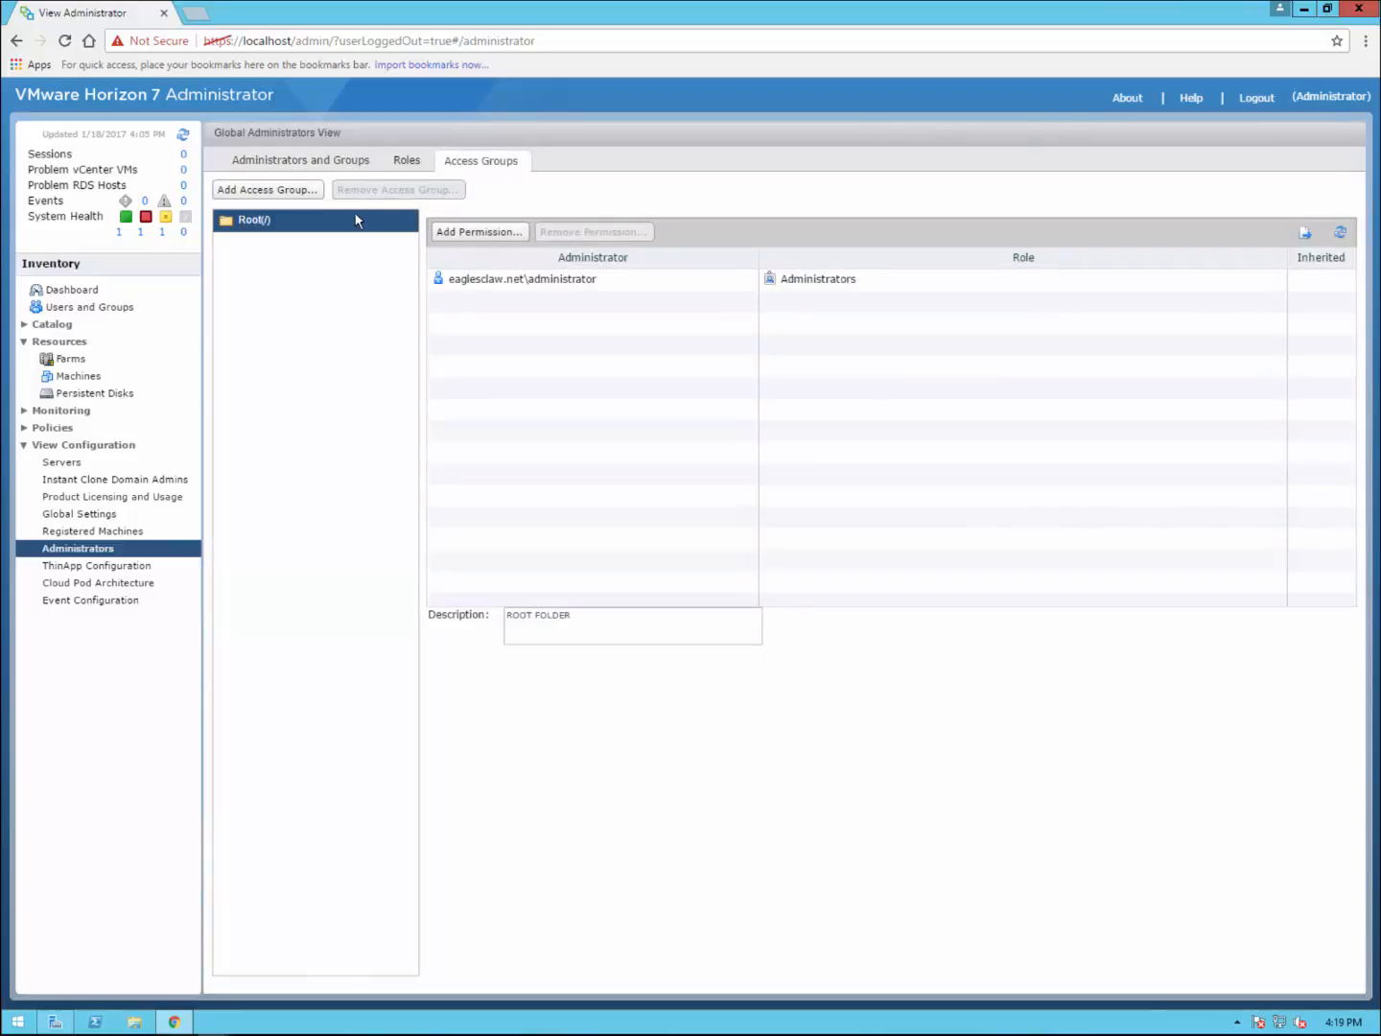
click(281, 190)
click(407, 161)
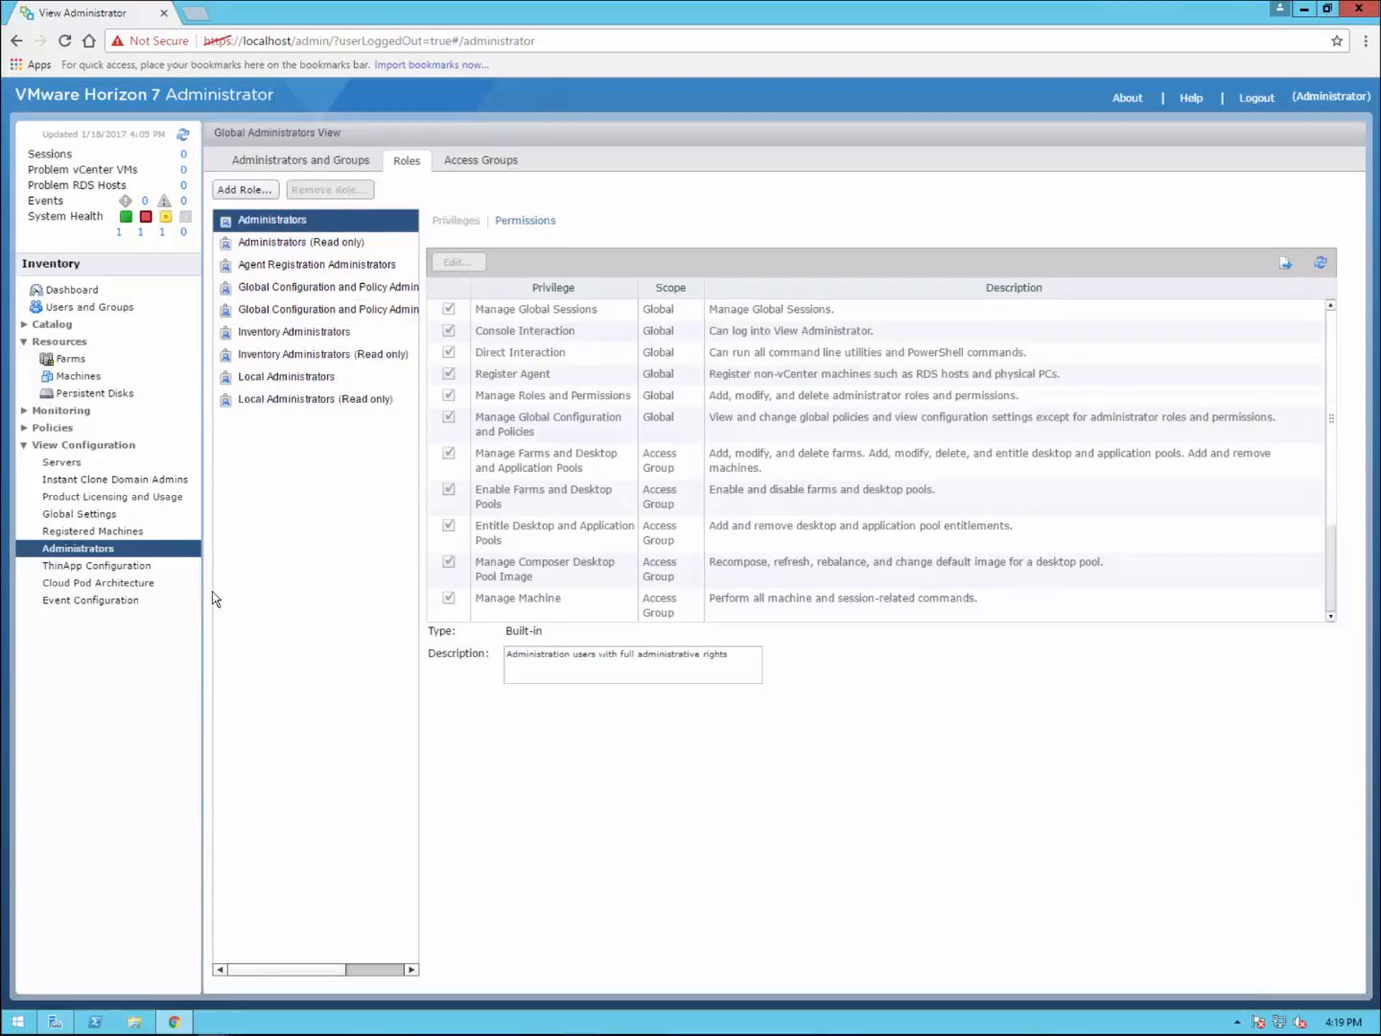
click(125, 565)
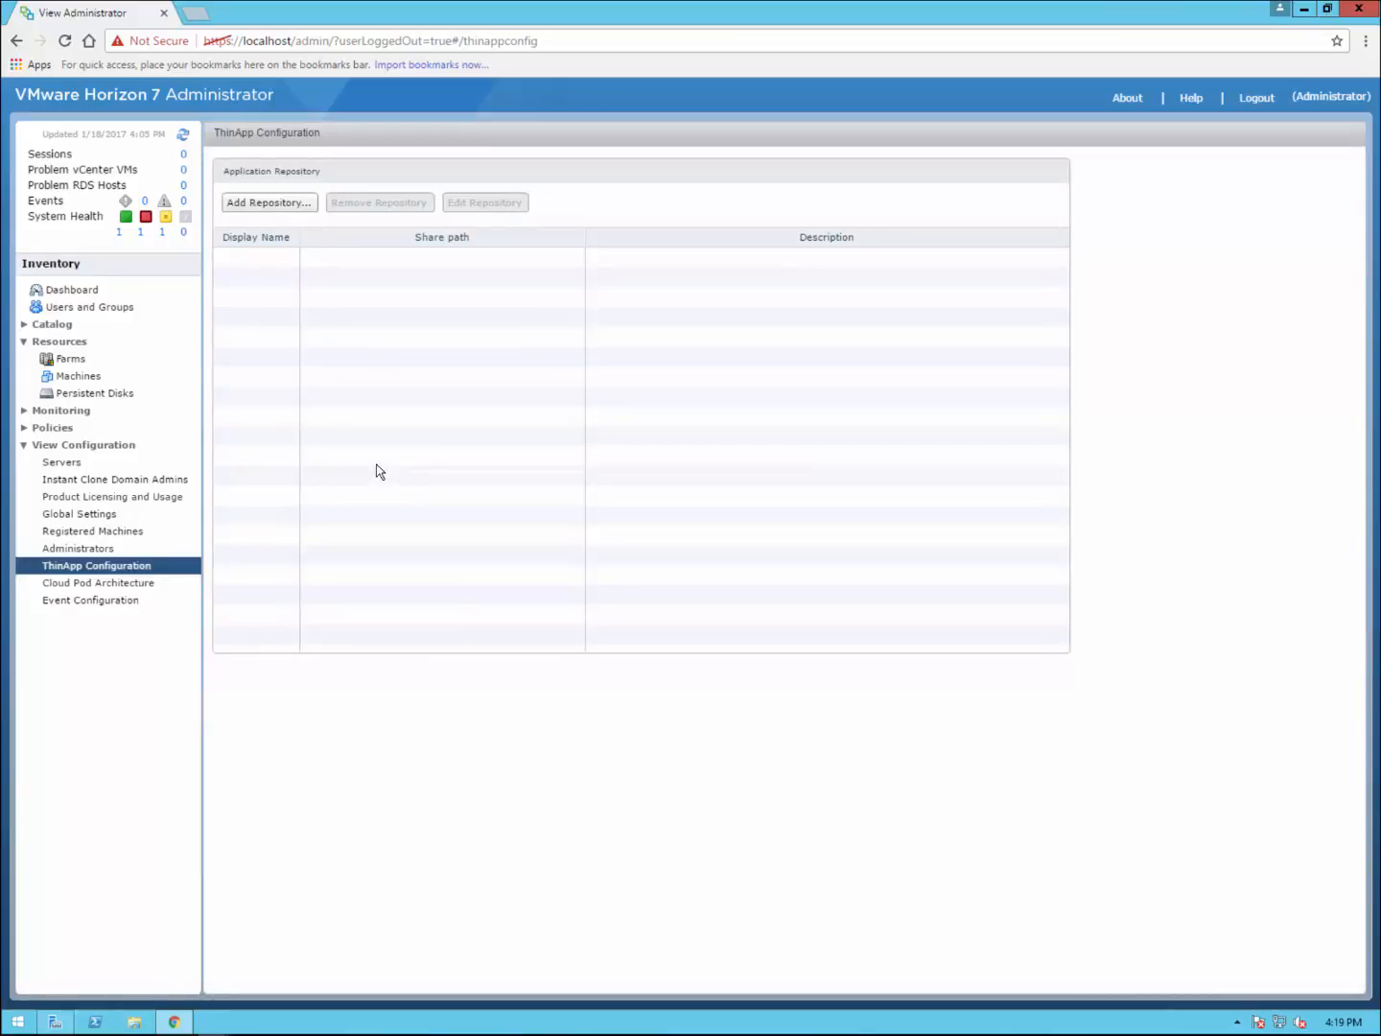
click(146, 584)
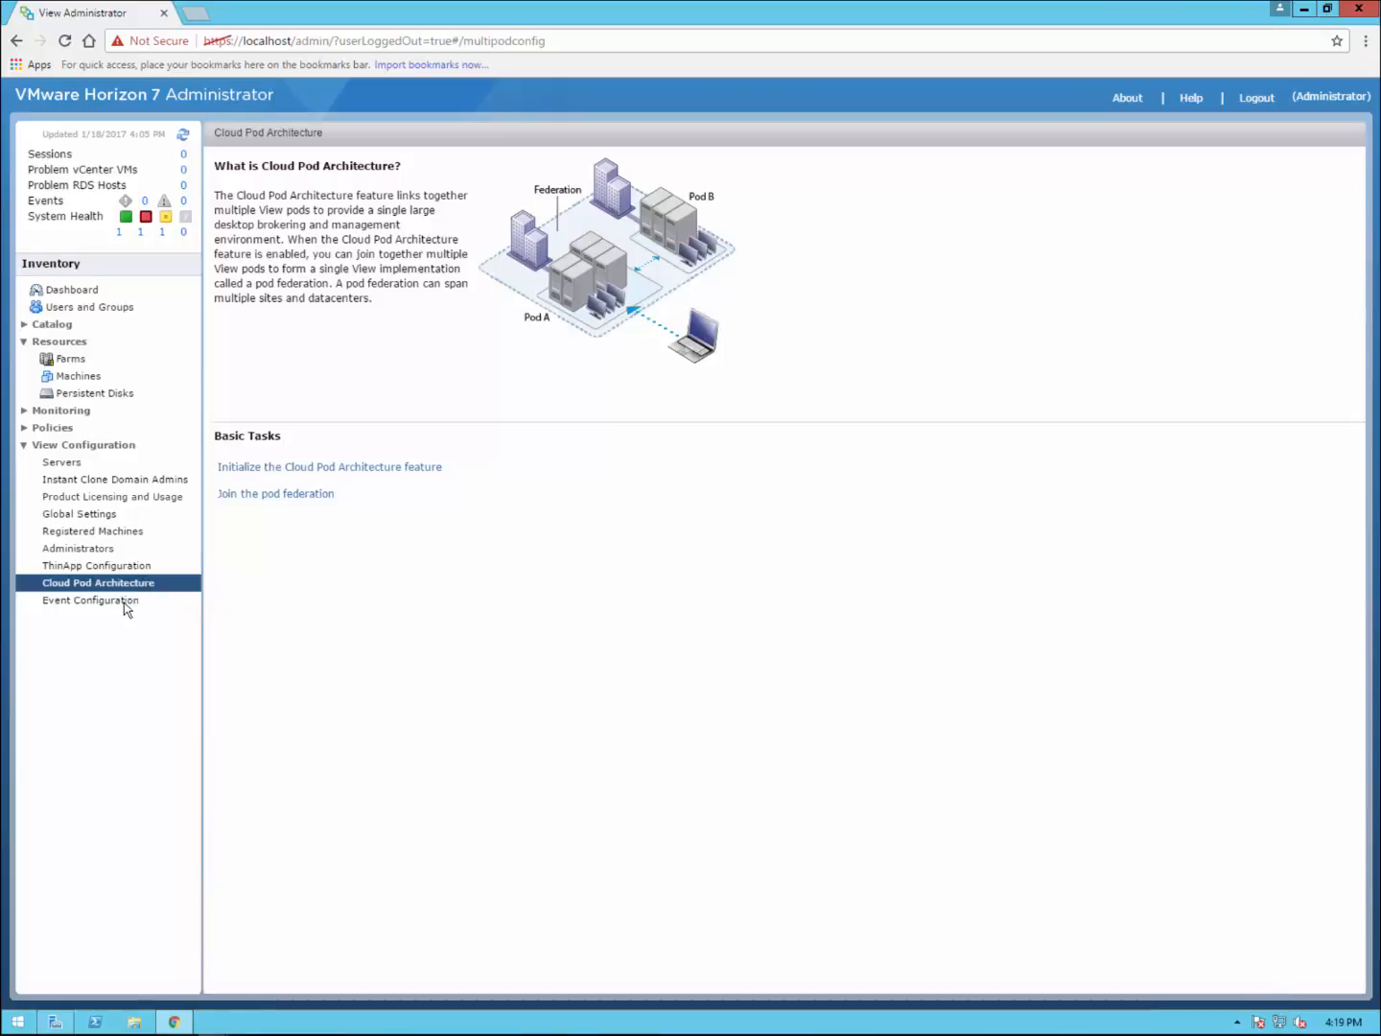
click(124, 600)
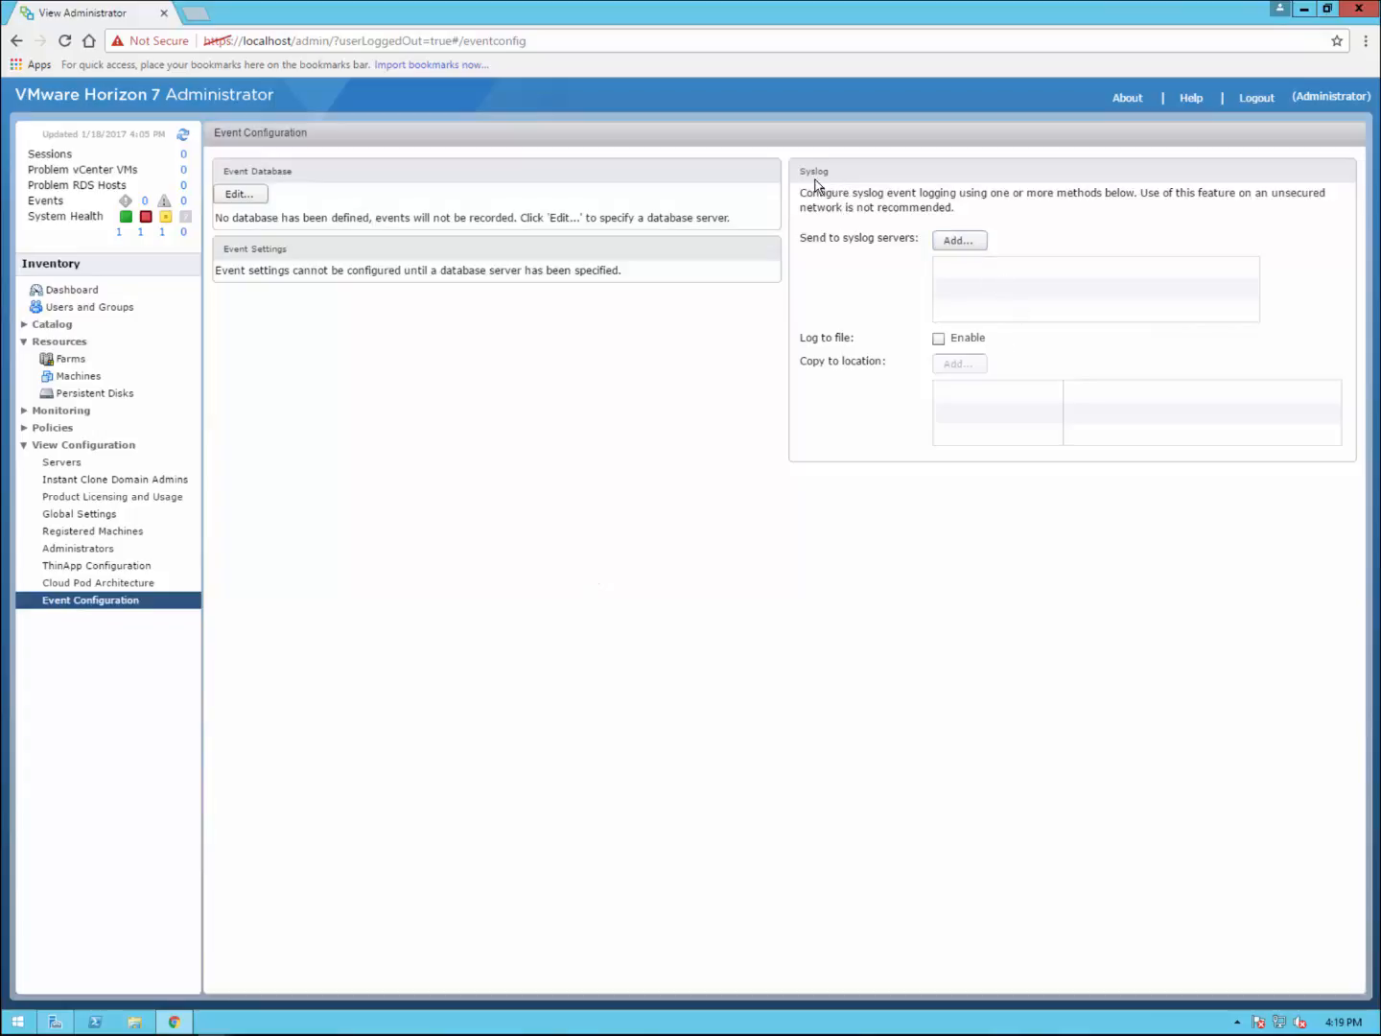
Step: Add 192.168.1.181 (UDP 514) as a syslog server, then go to Instant Clone Domain Admins
click(976, 241)
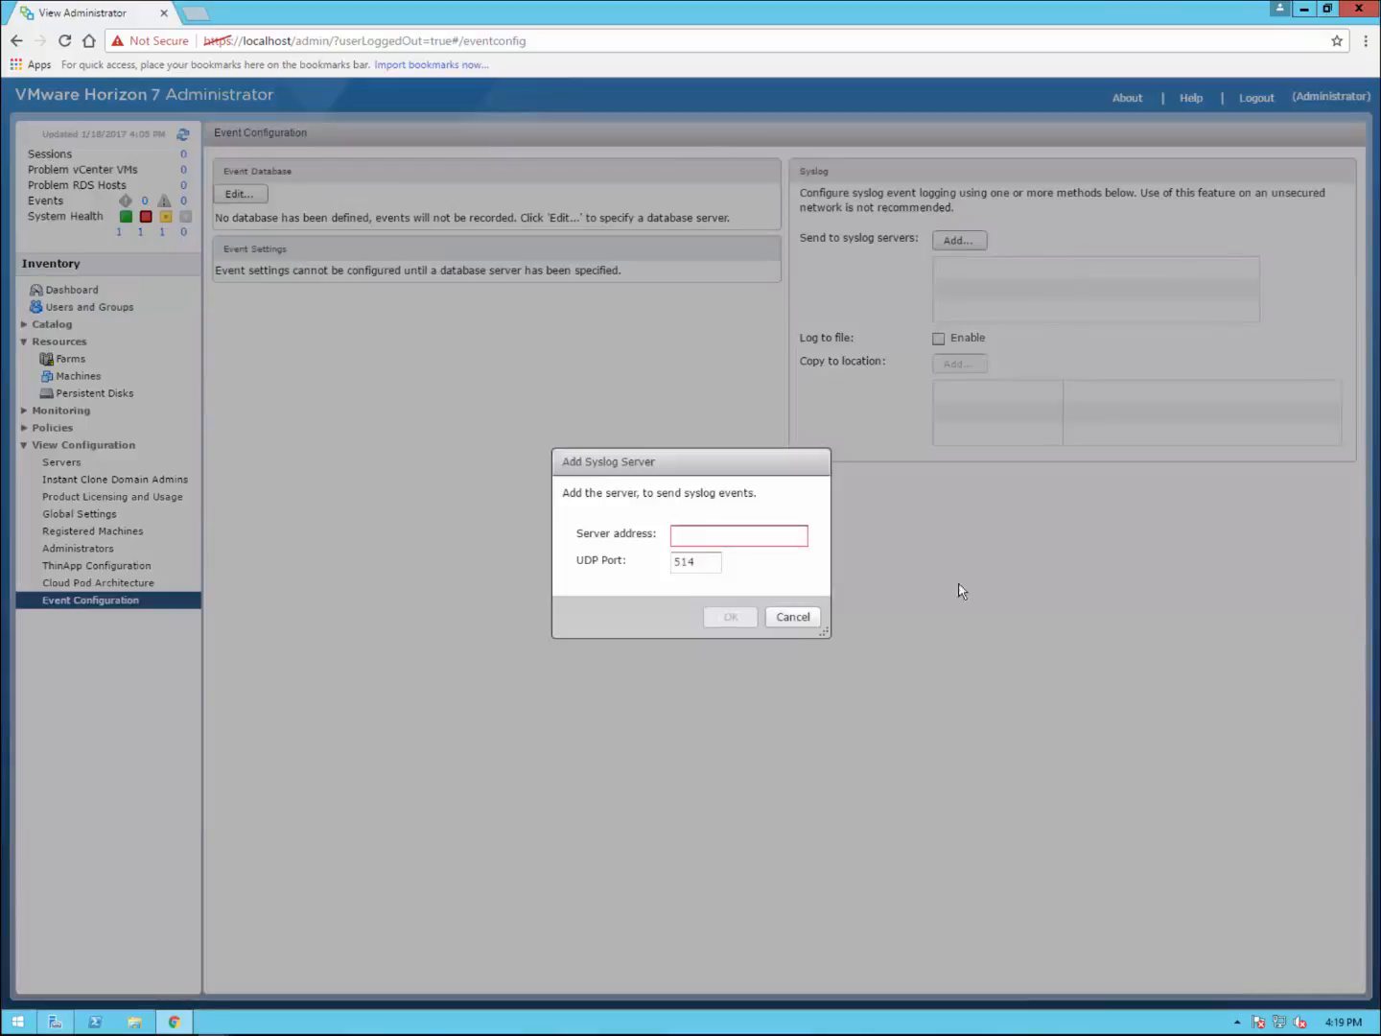
click(767, 535)
text(192.168.1.181)
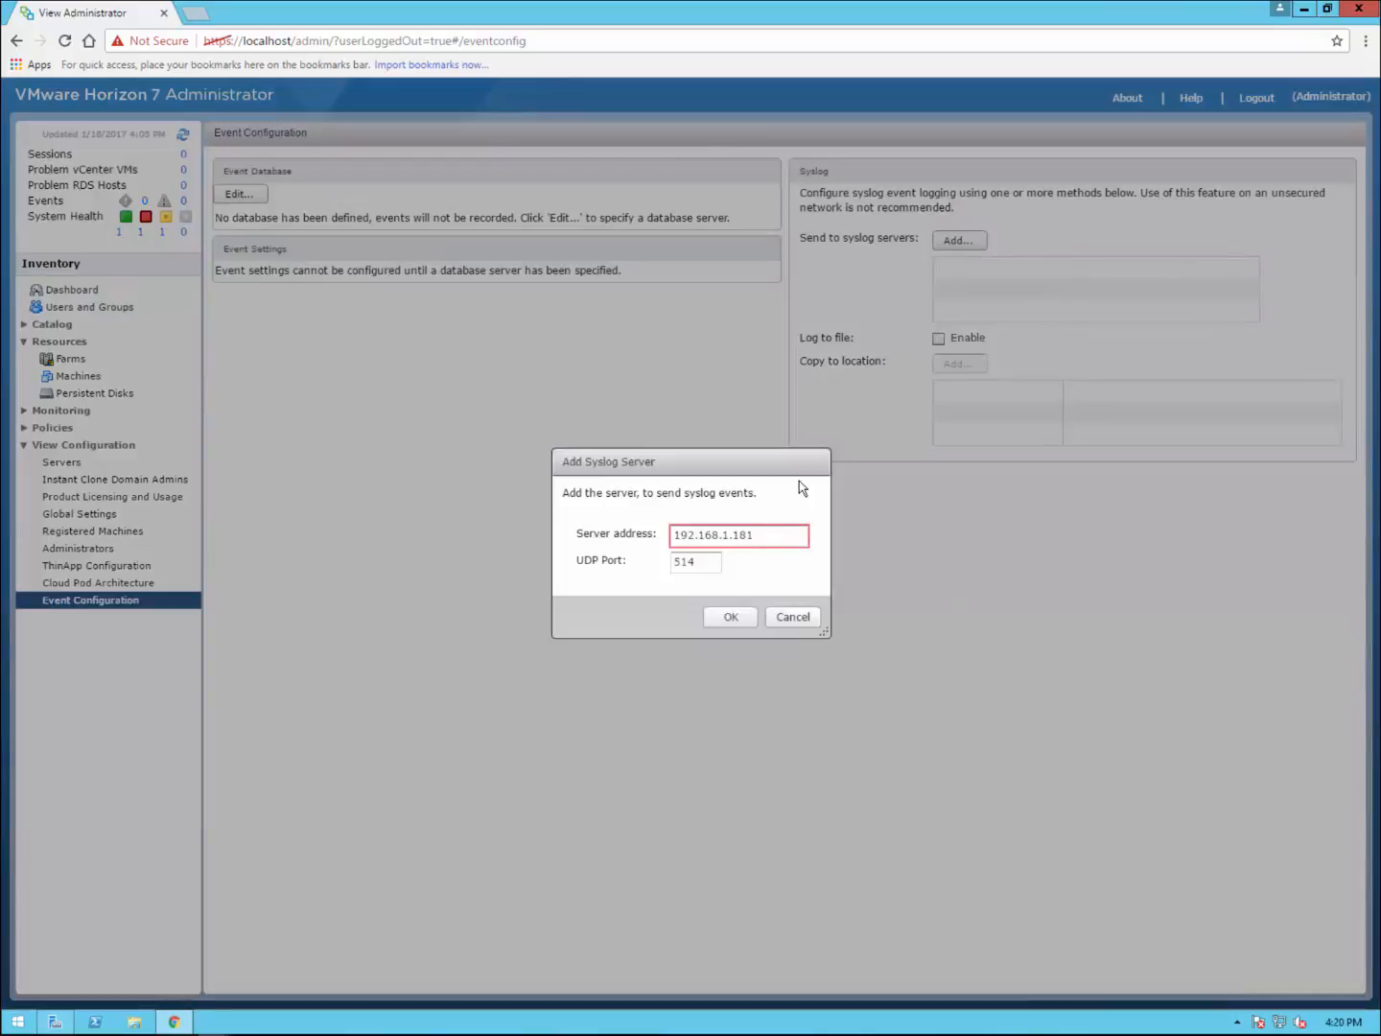
click(737, 619)
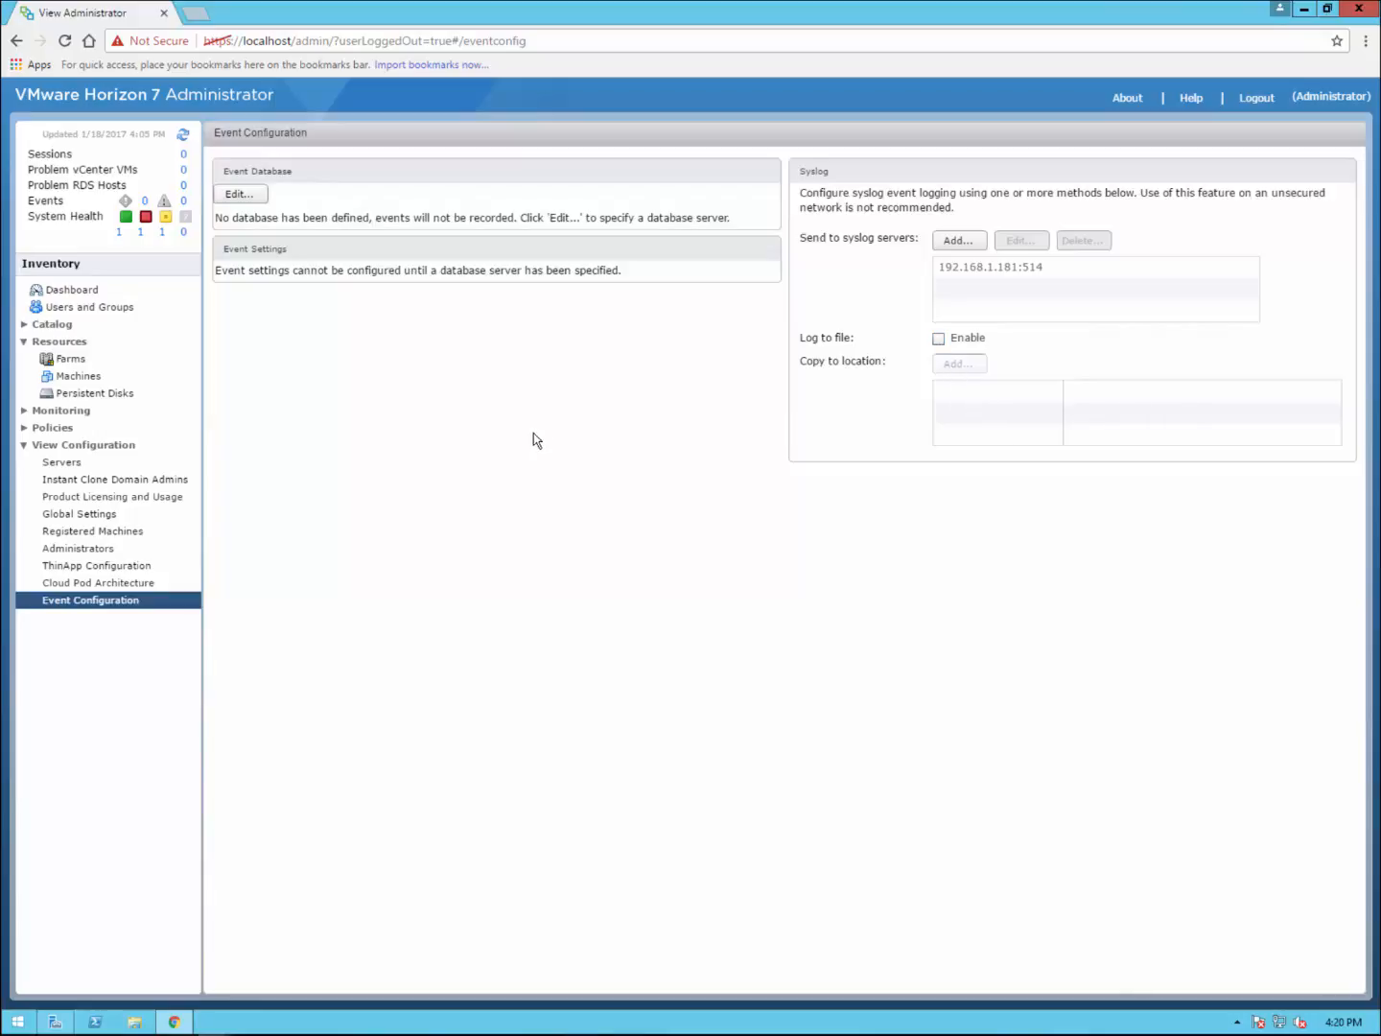
click(93, 481)
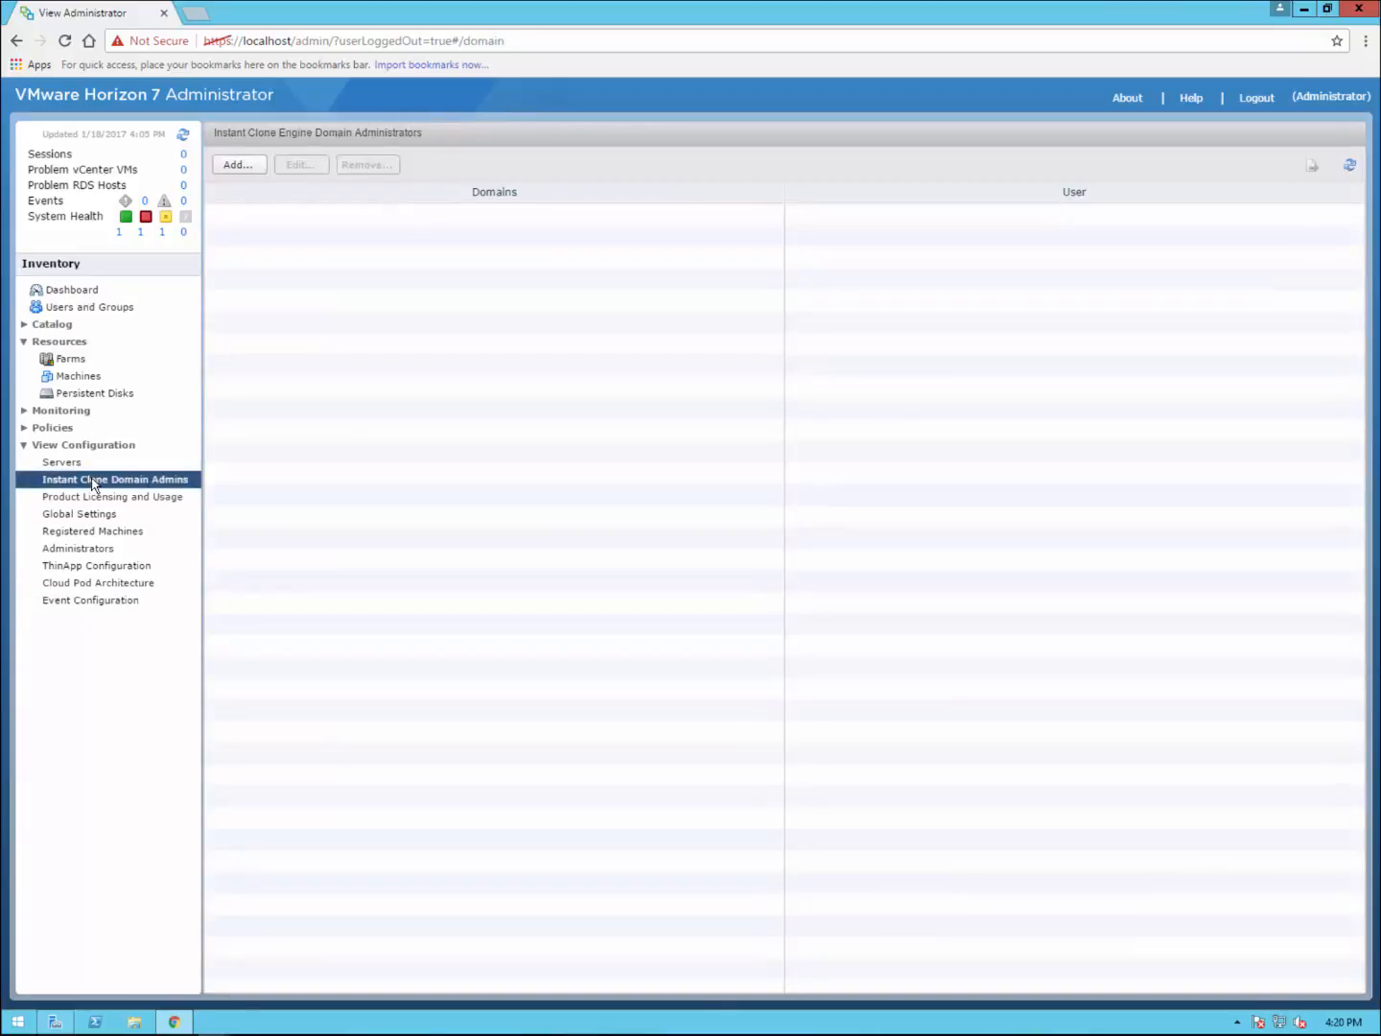
click(26, 429)
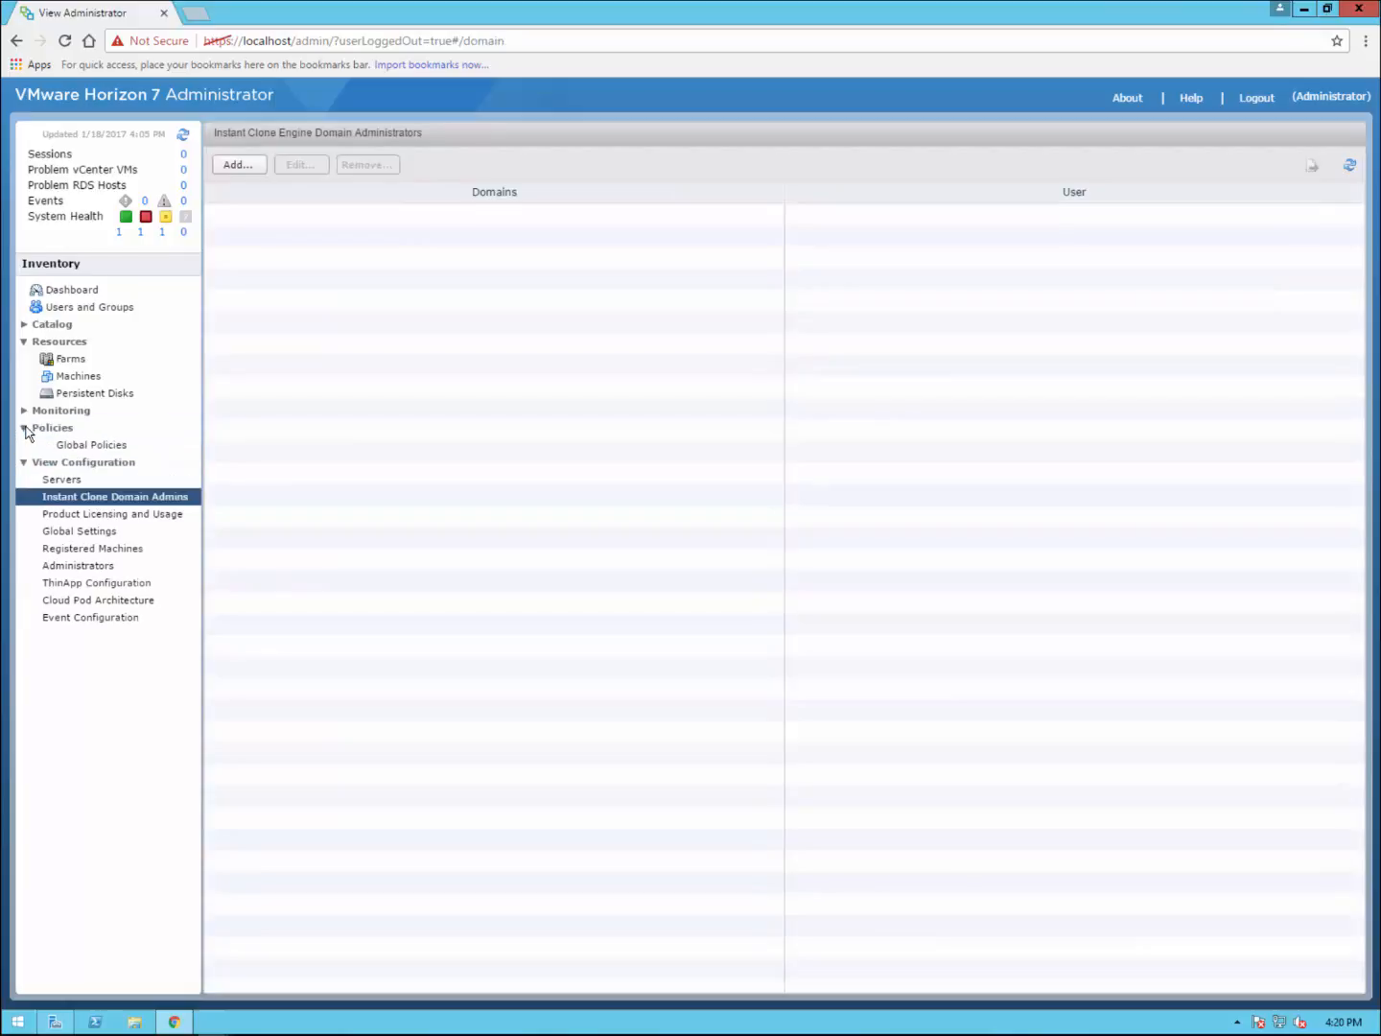
click(84, 445)
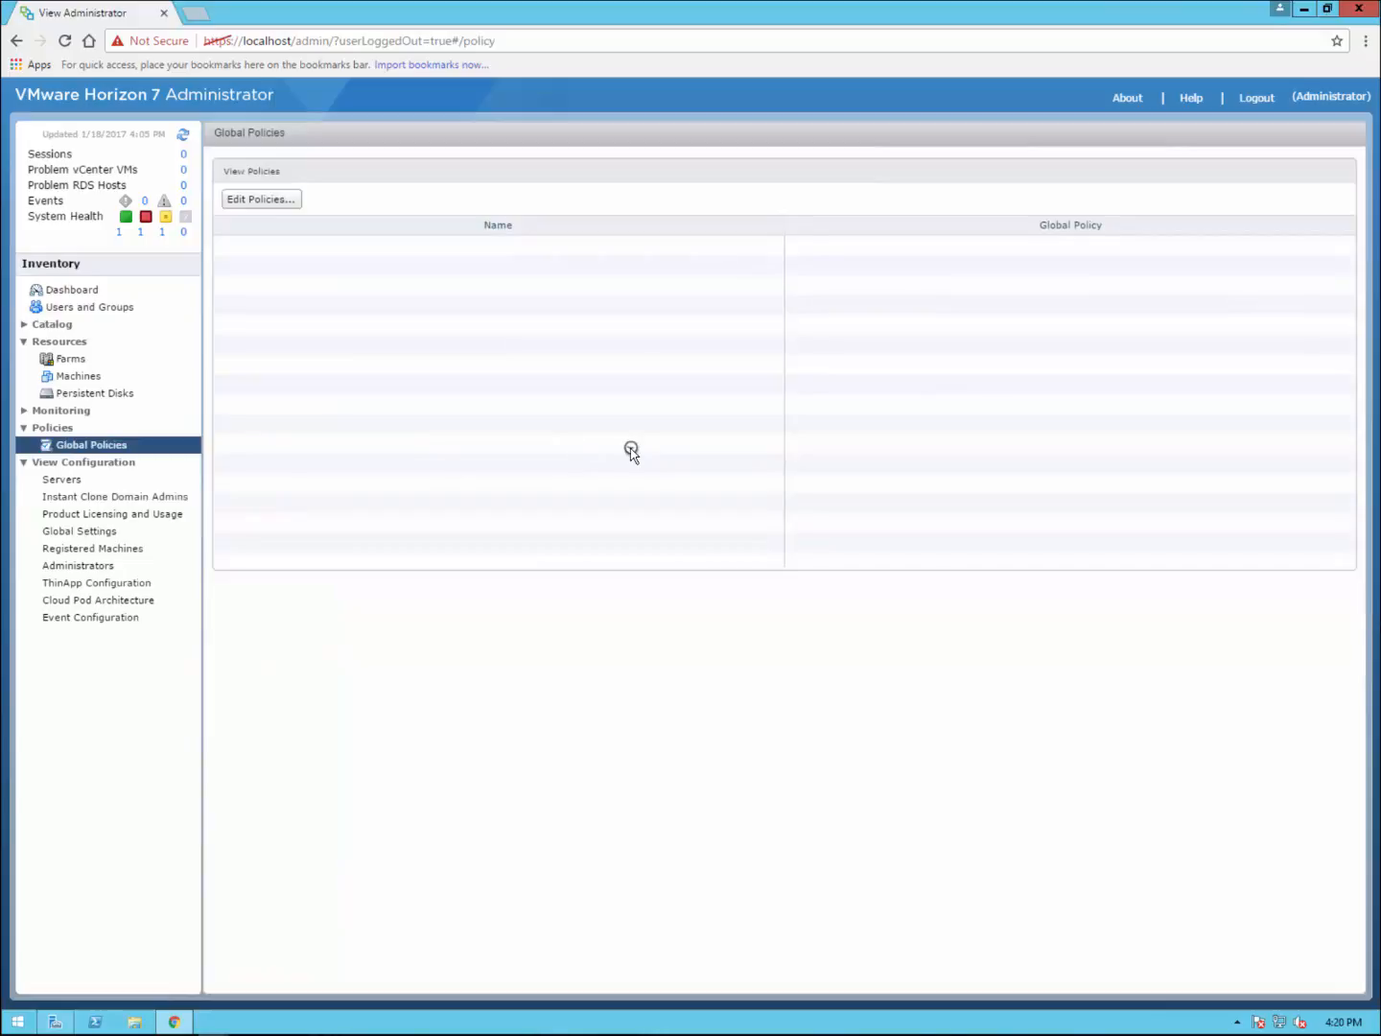
click(287, 200)
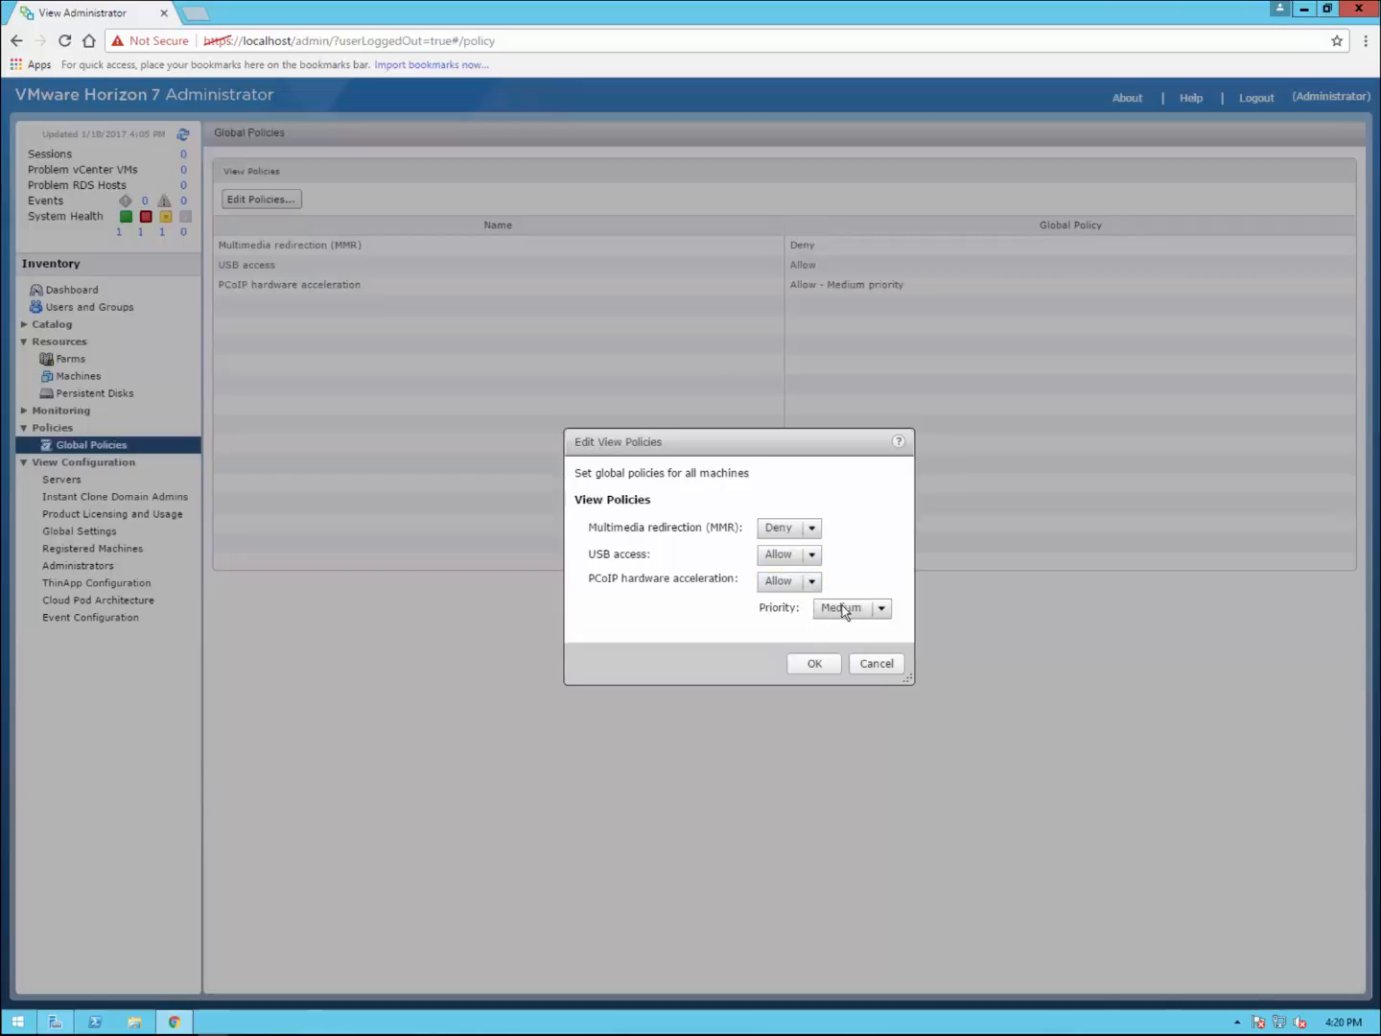
click(877, 665)
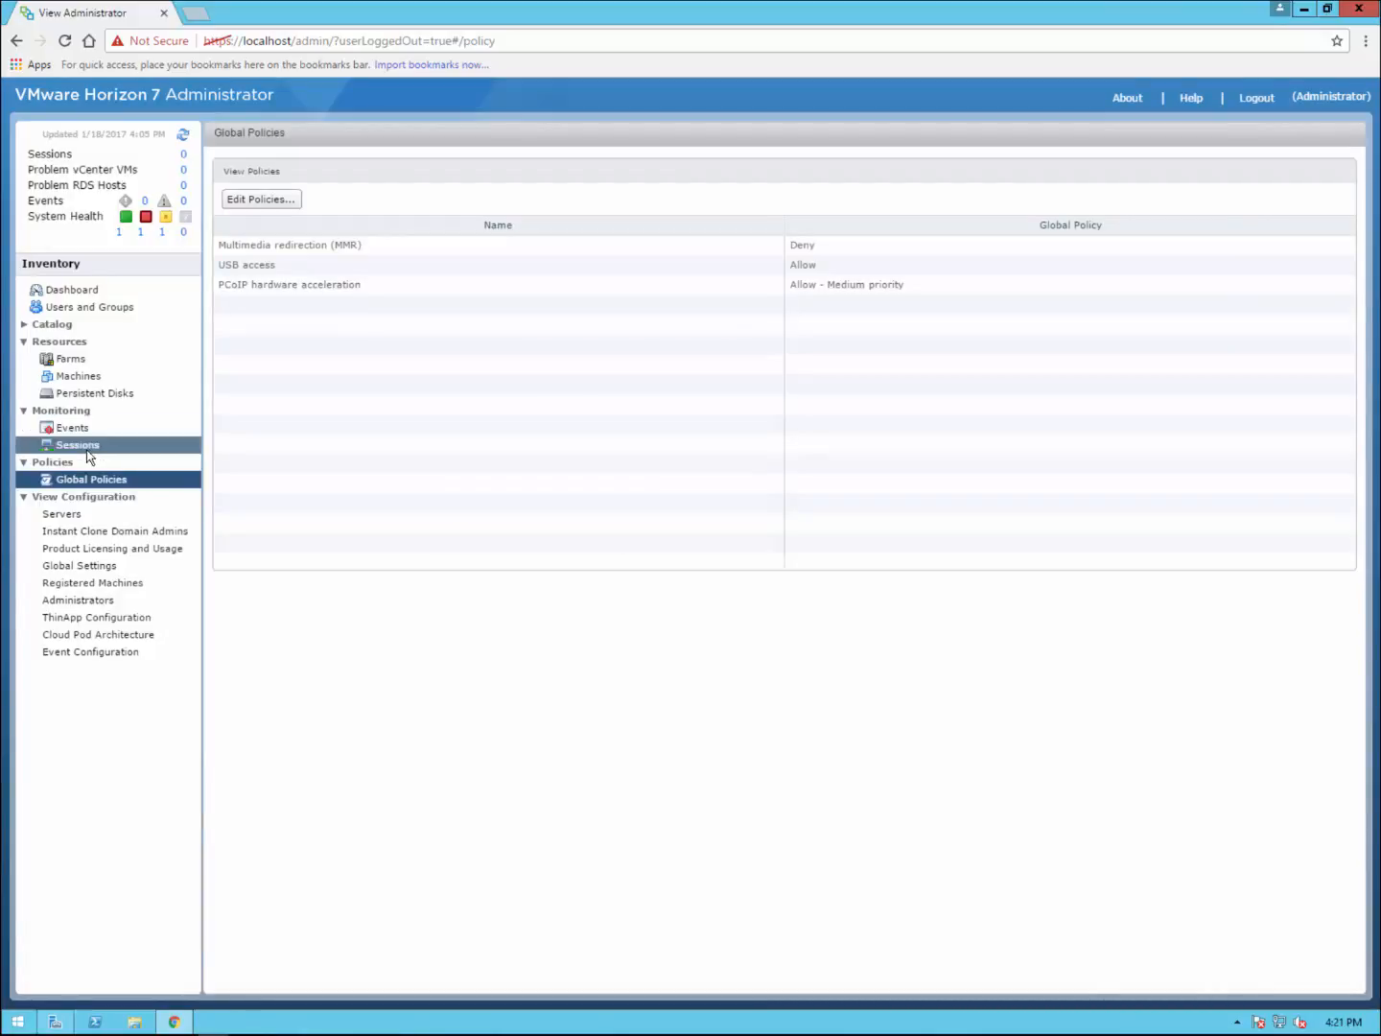
Step: Browse the Farms, Machines, Persistent Disks and Desktop Pools inventory pages
click(88, 361)
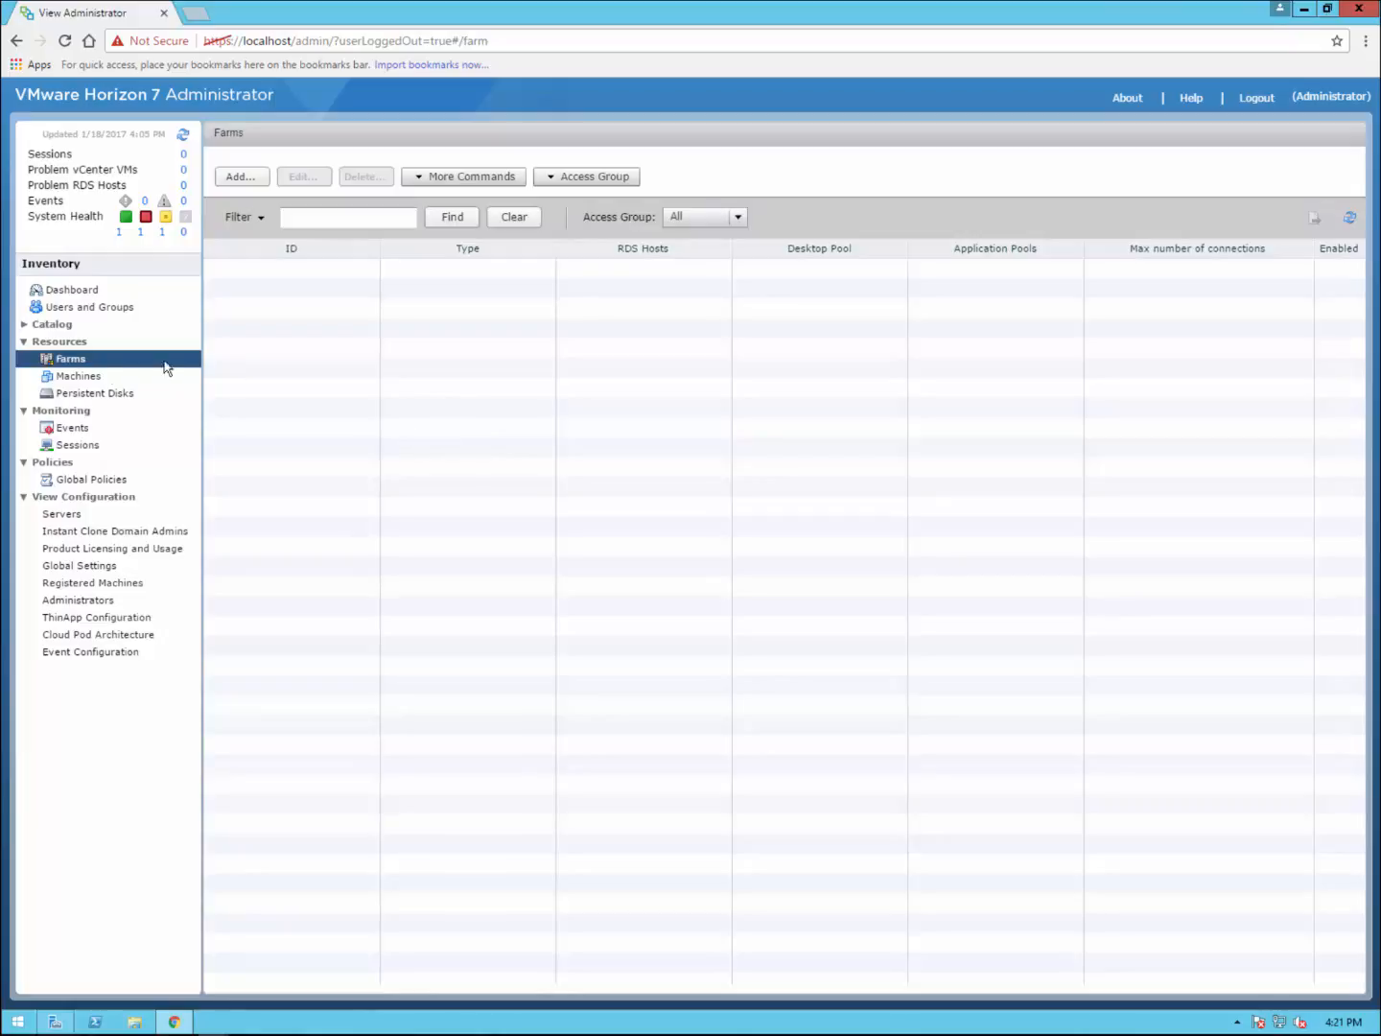
click(81, 383)
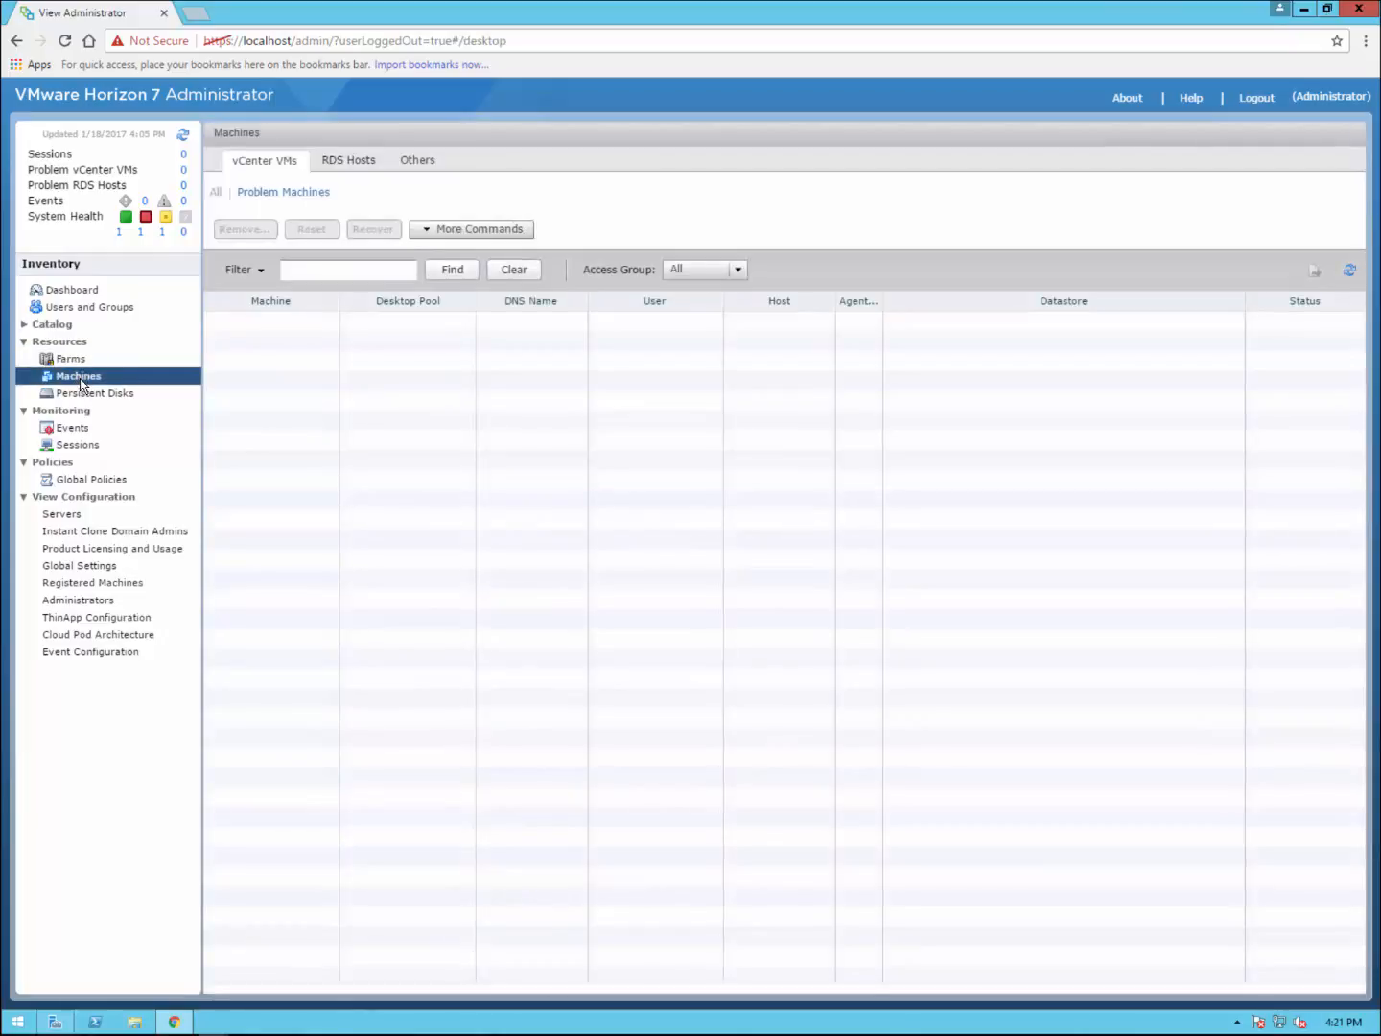
click(103, 393)
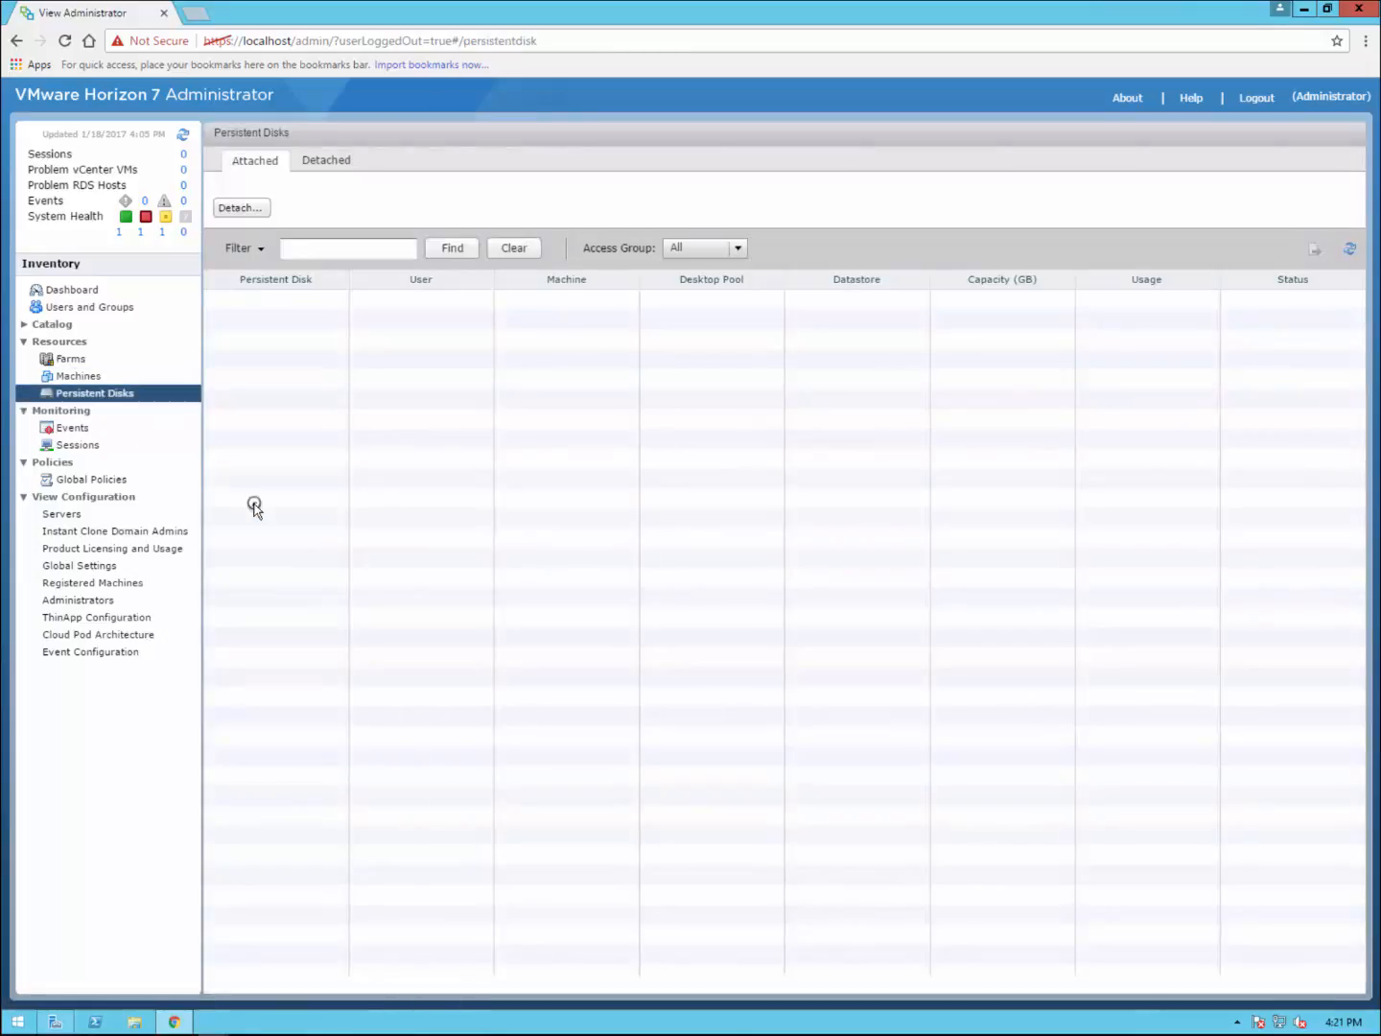
click(27, 328)
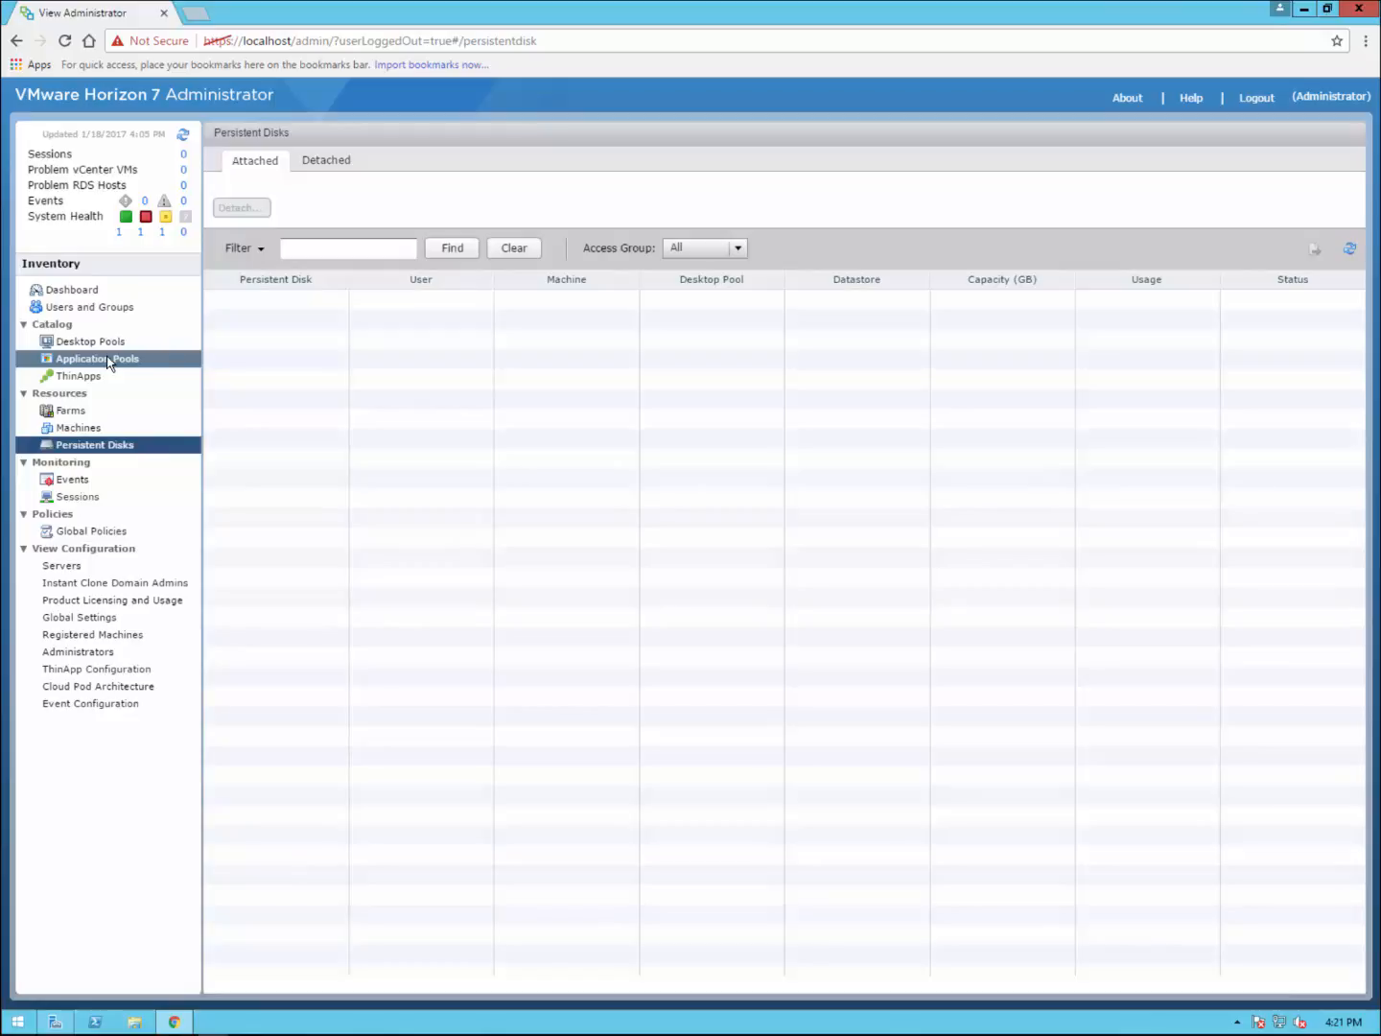
click(106, 344)
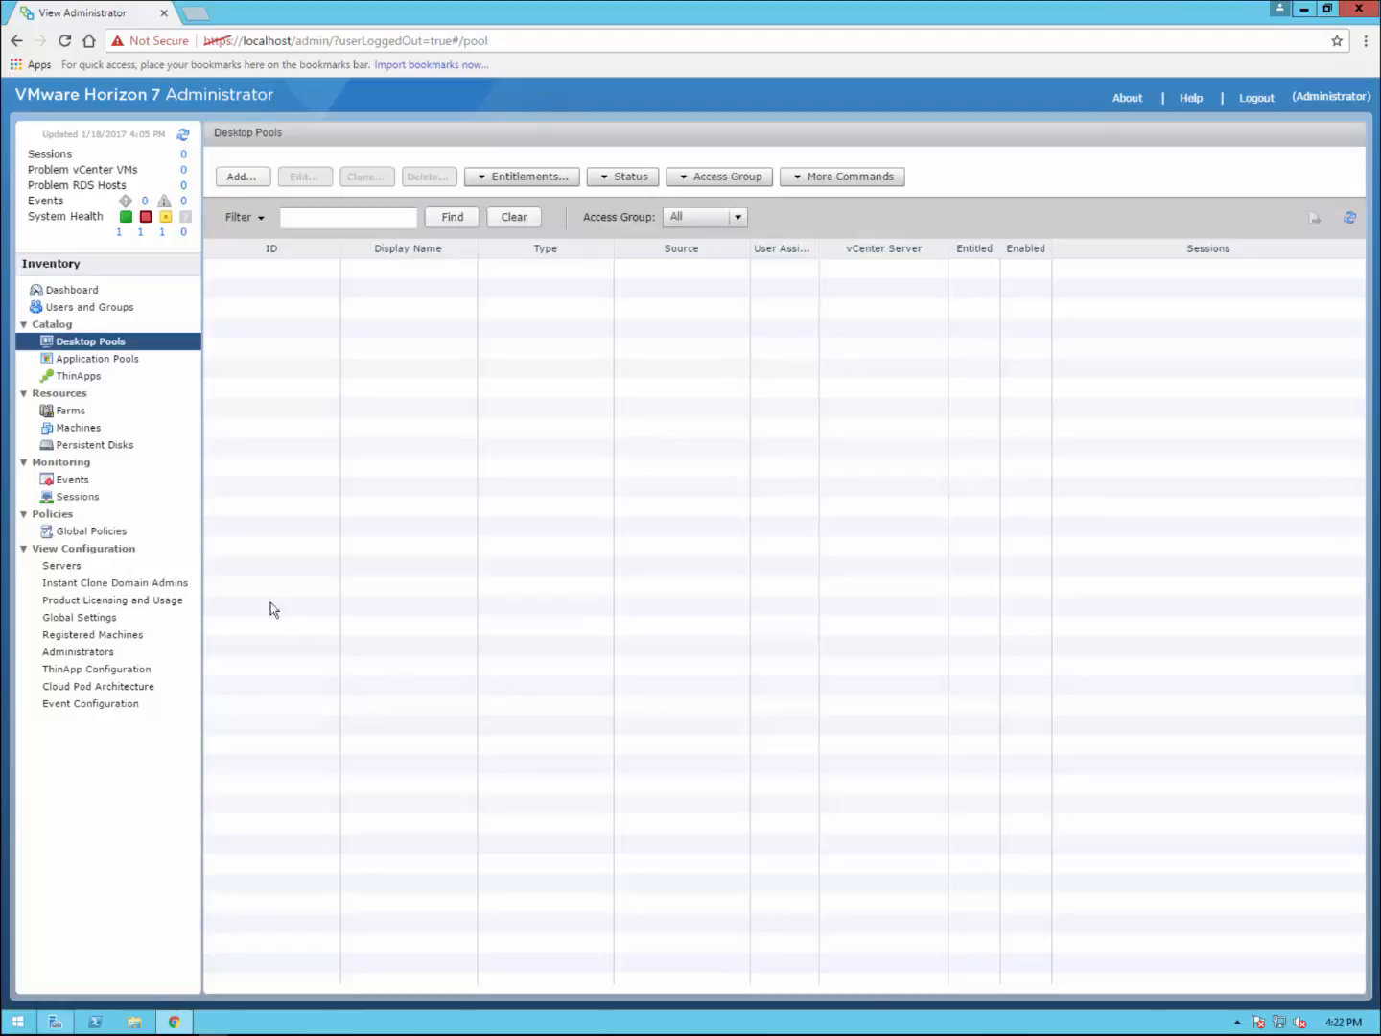
Step: Show the Connection Servers list in Servers and select the CONNECTION server
click(79, 567)
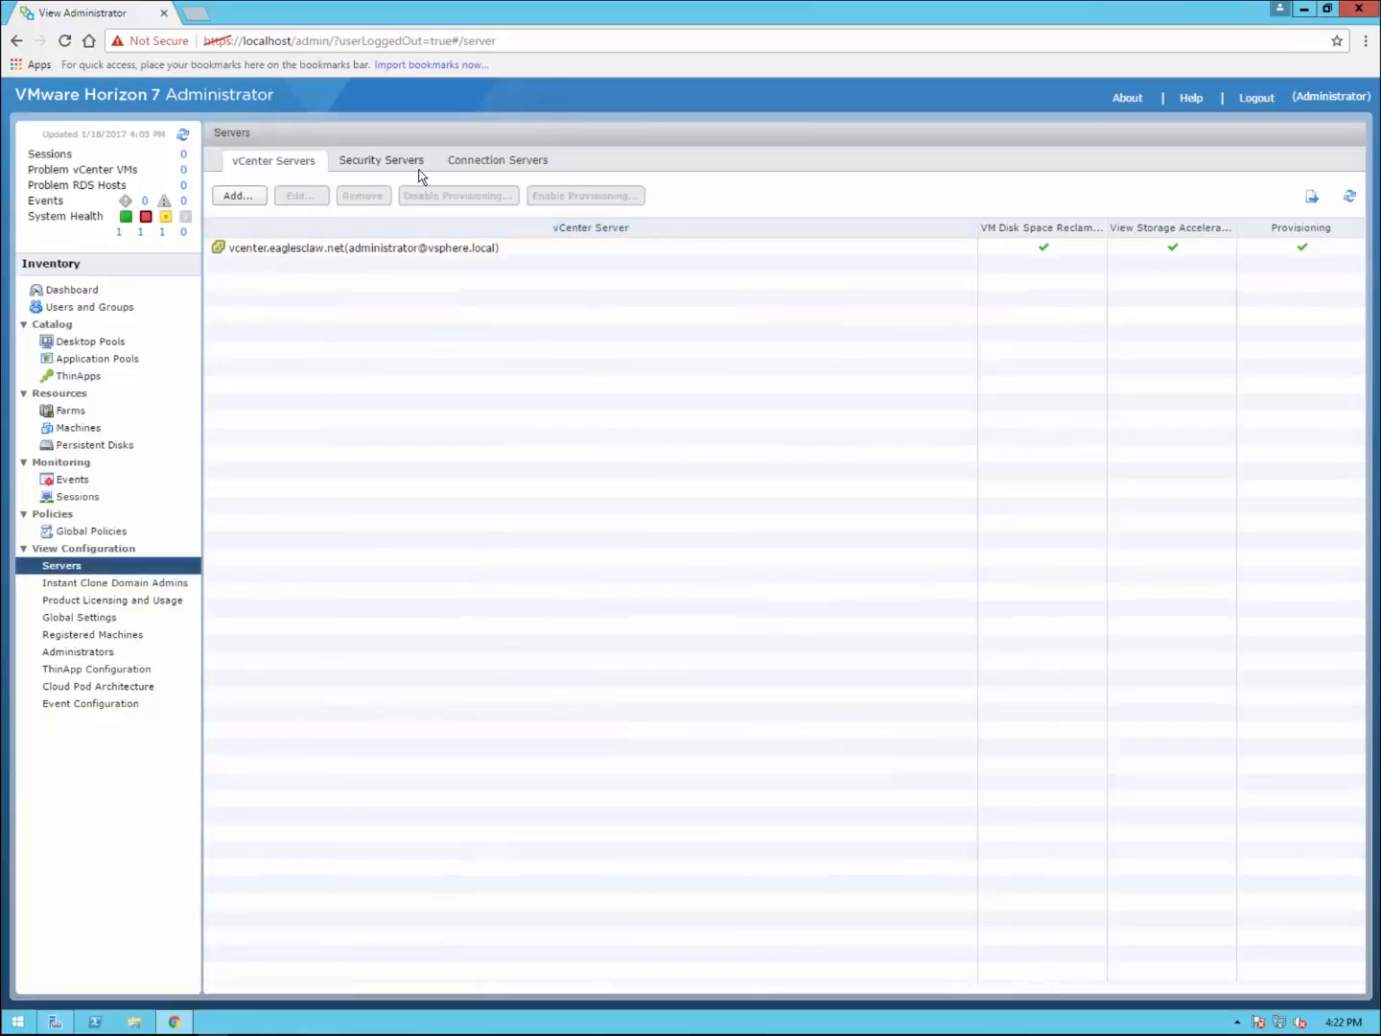
click(477, 164)
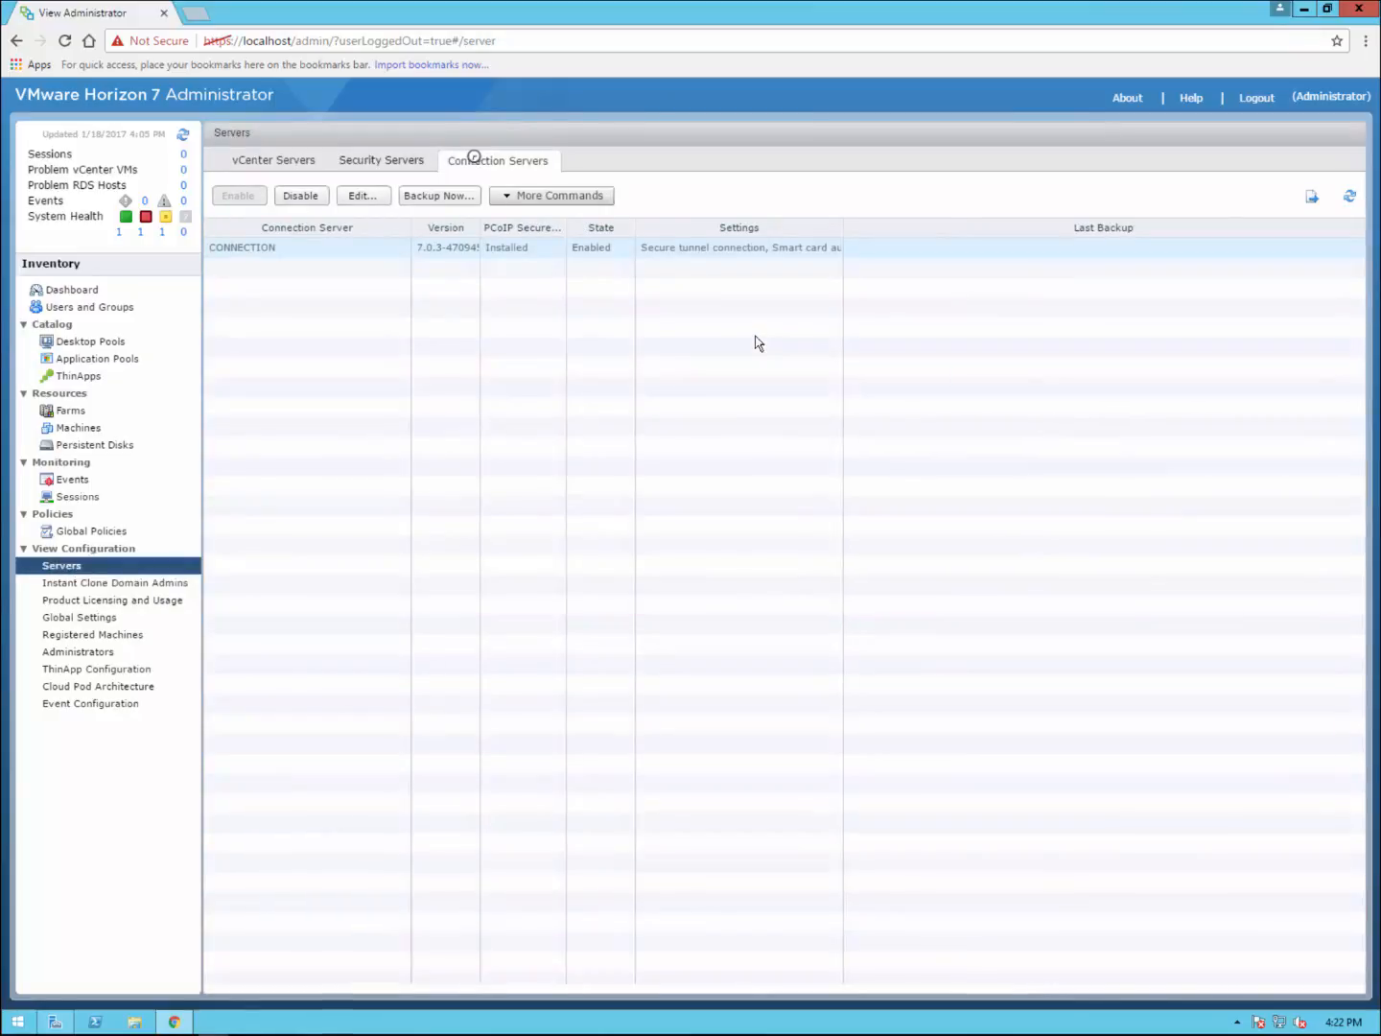
click(444, 253)
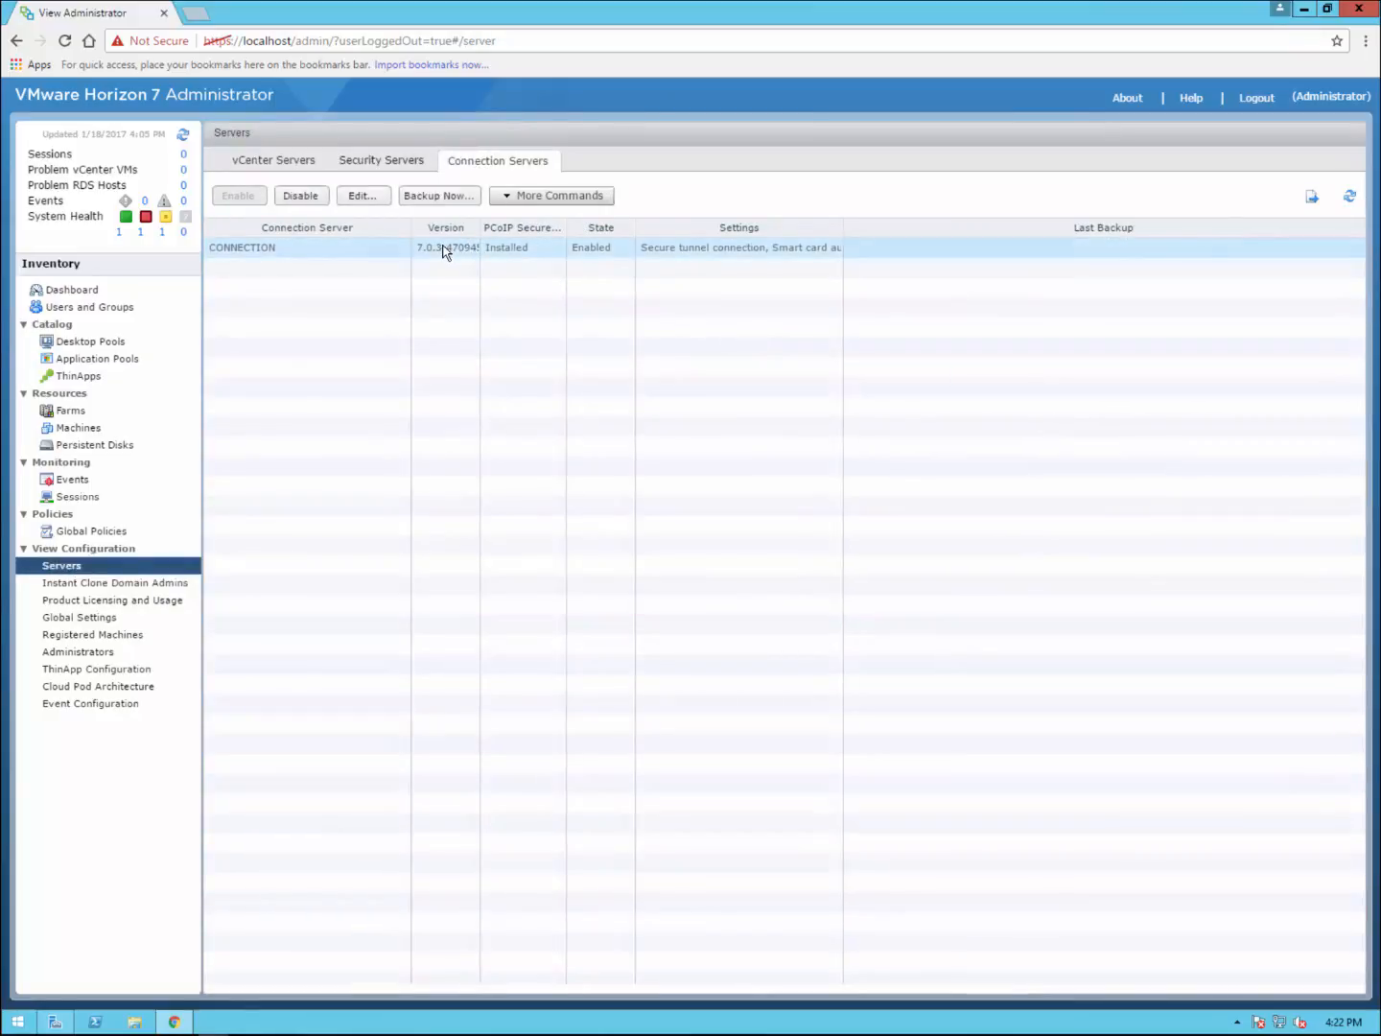
Step: Set and confirm a security server pairing password for CONNECTION, keeping the 30-minute timeout
click(599, 196)
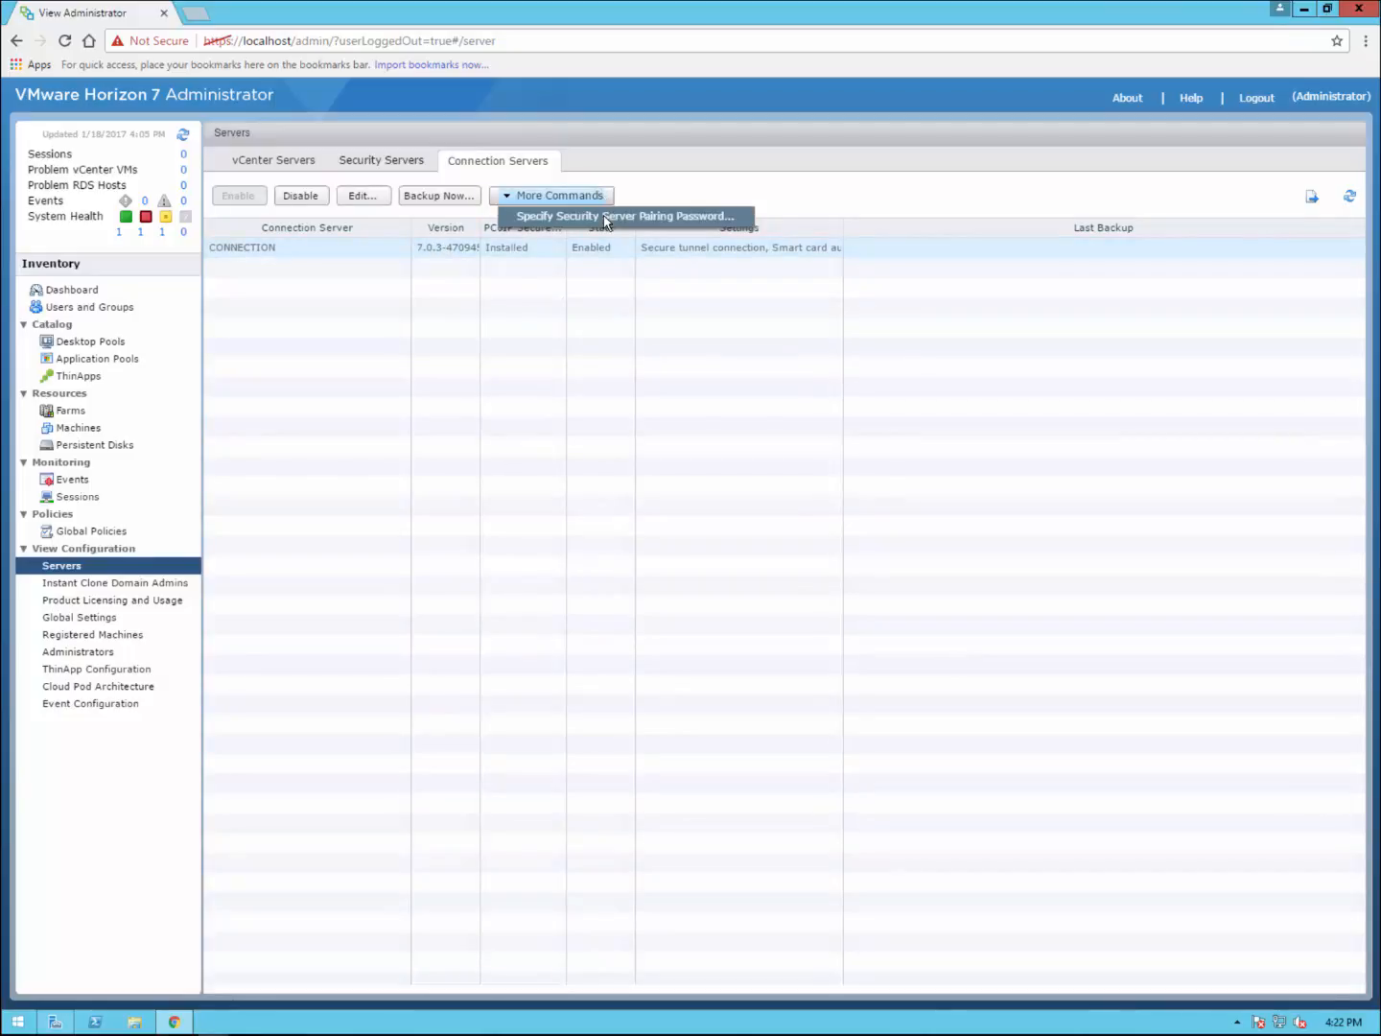
click(605, 221)
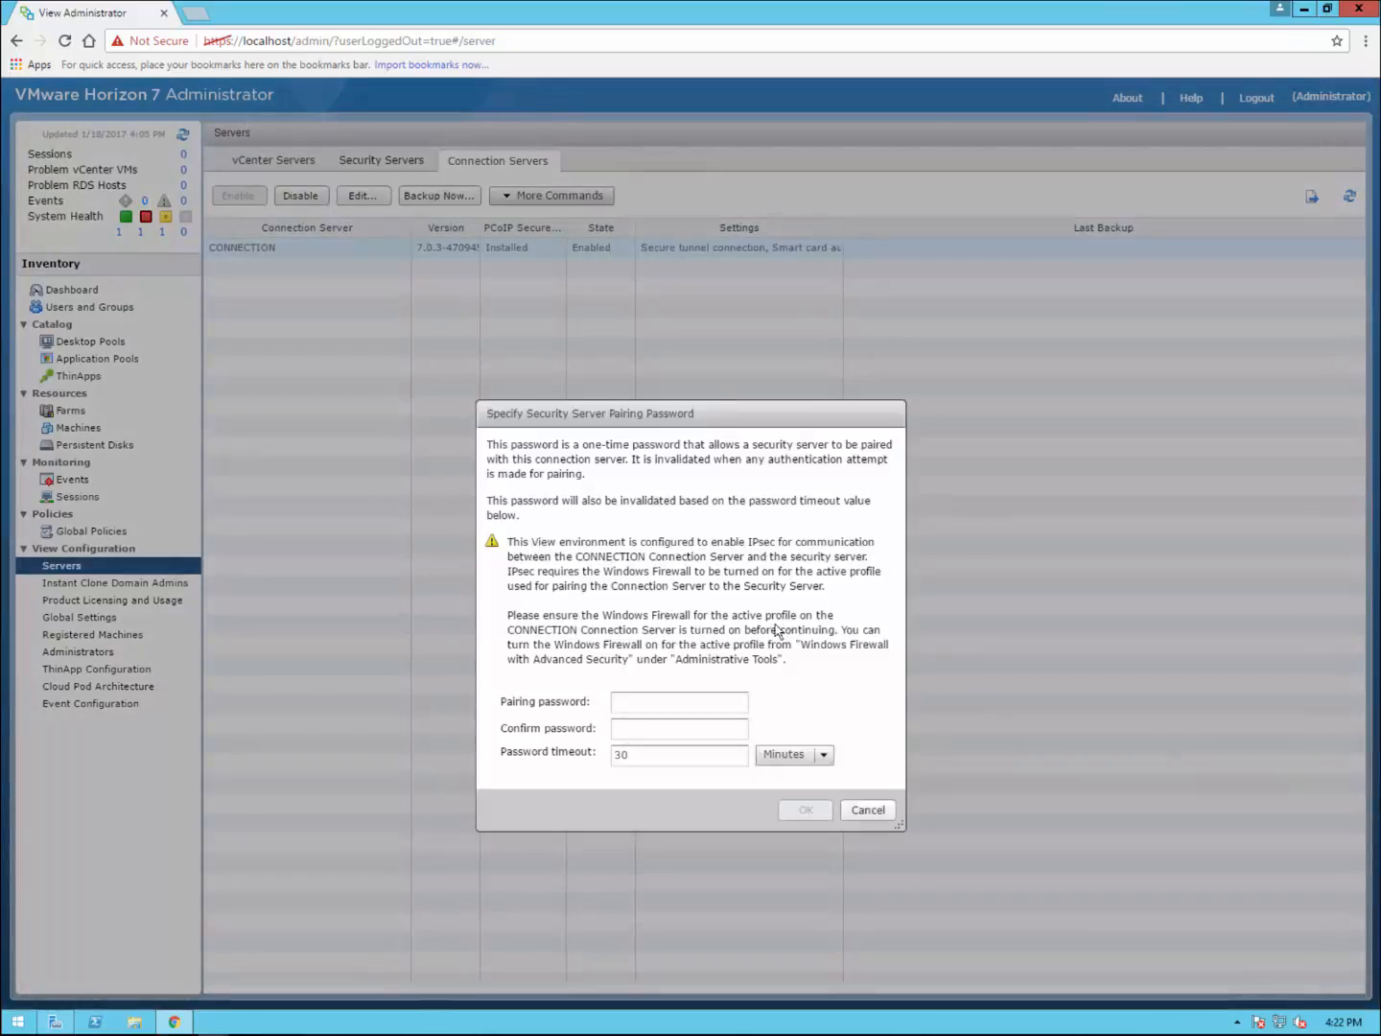
click(639, 702)
text(**********)
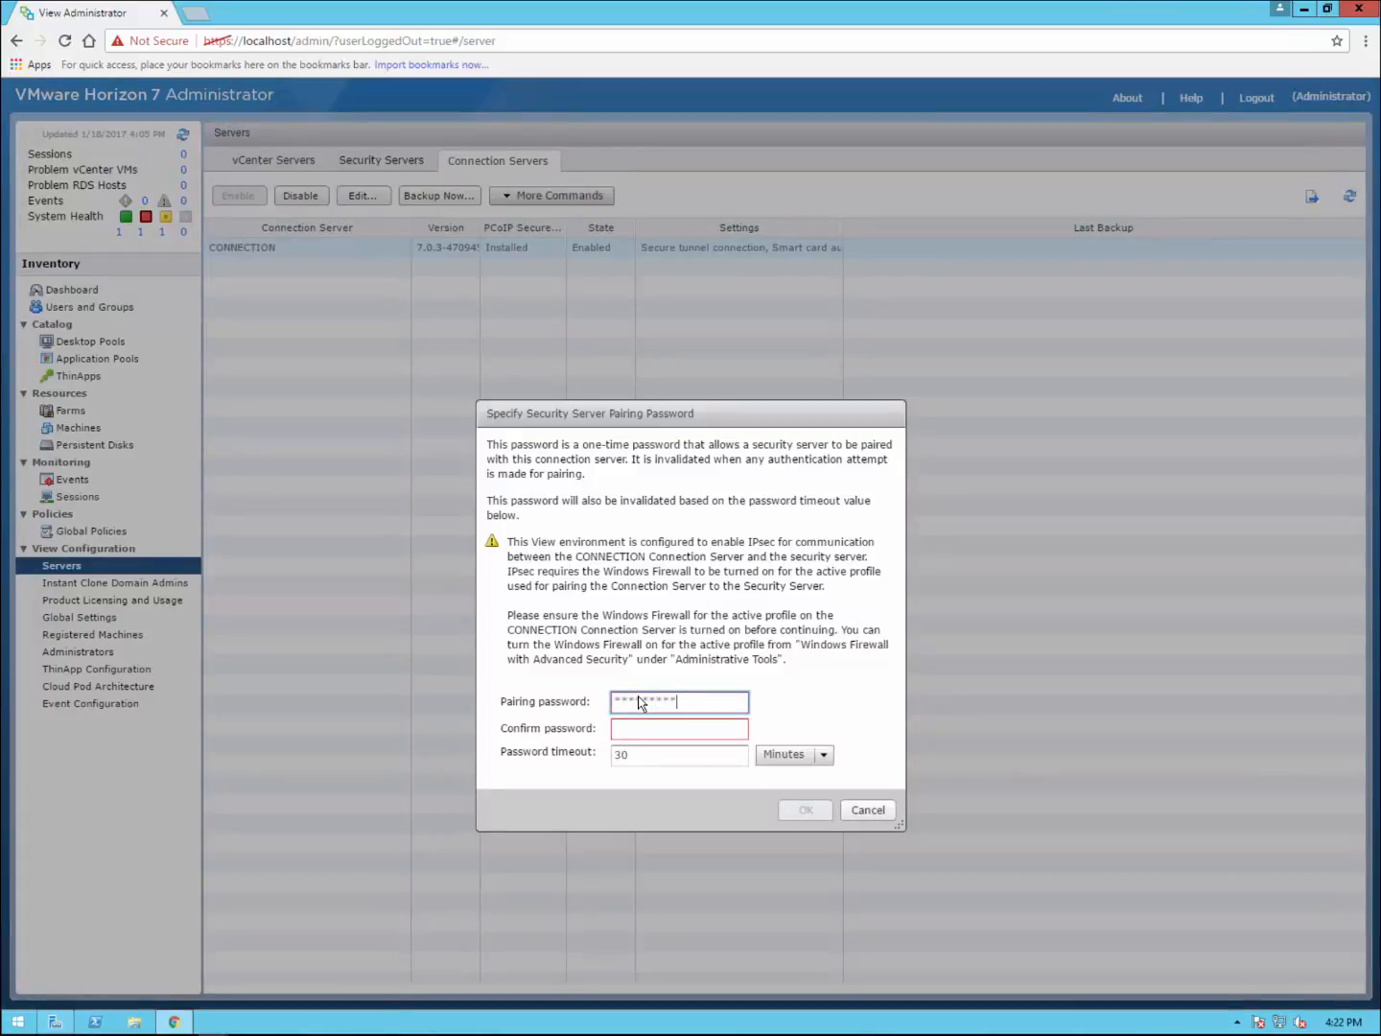
key(Tab)
text(********)
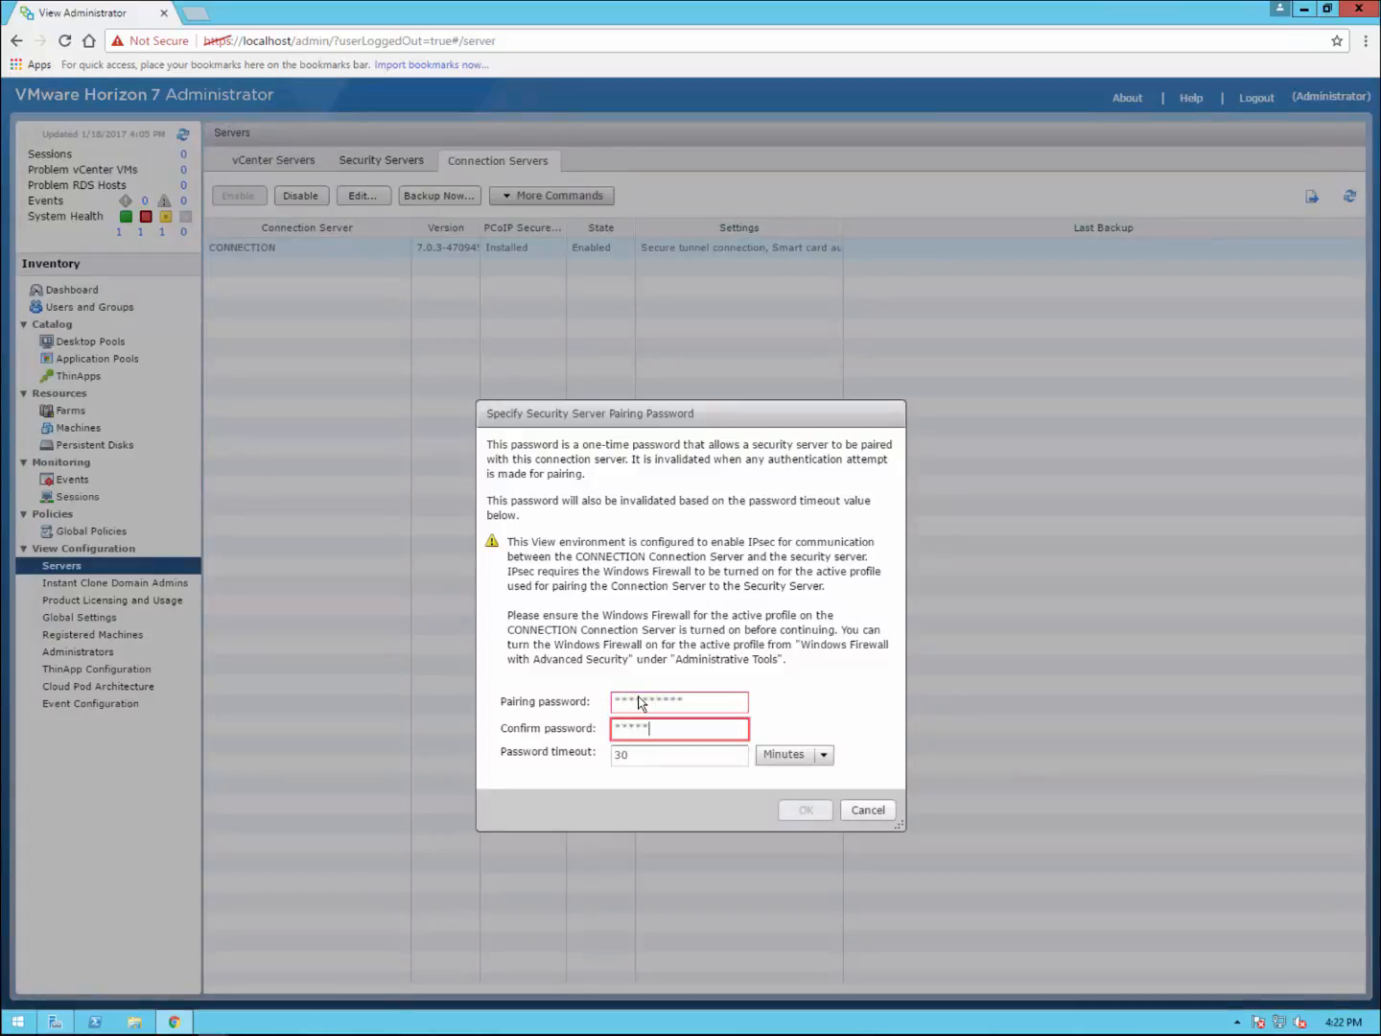
text(**)
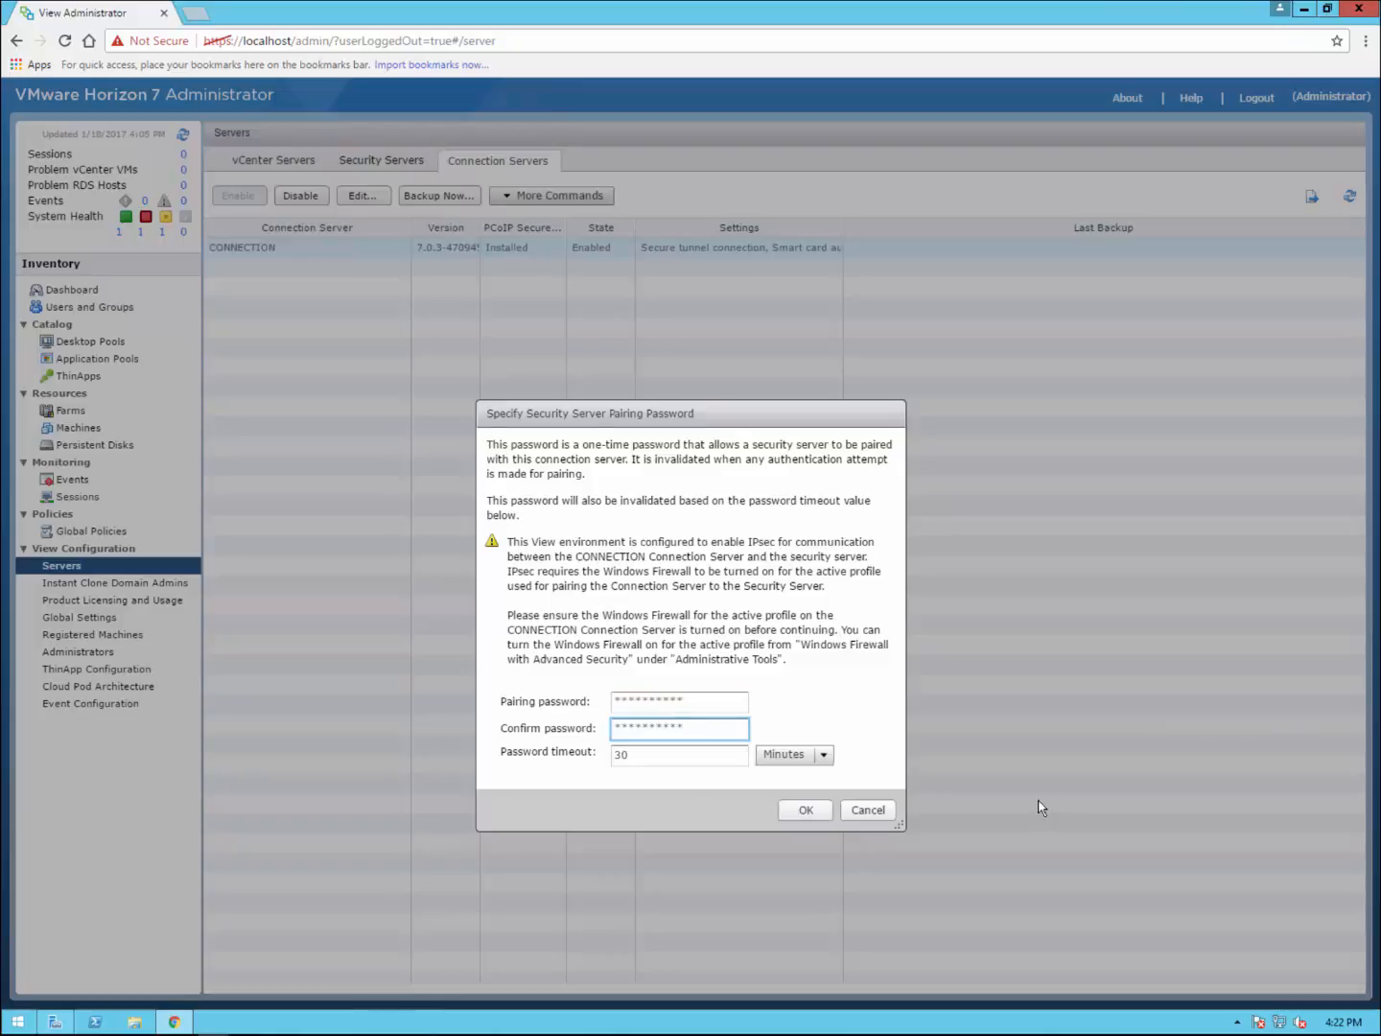
click(805, 811)
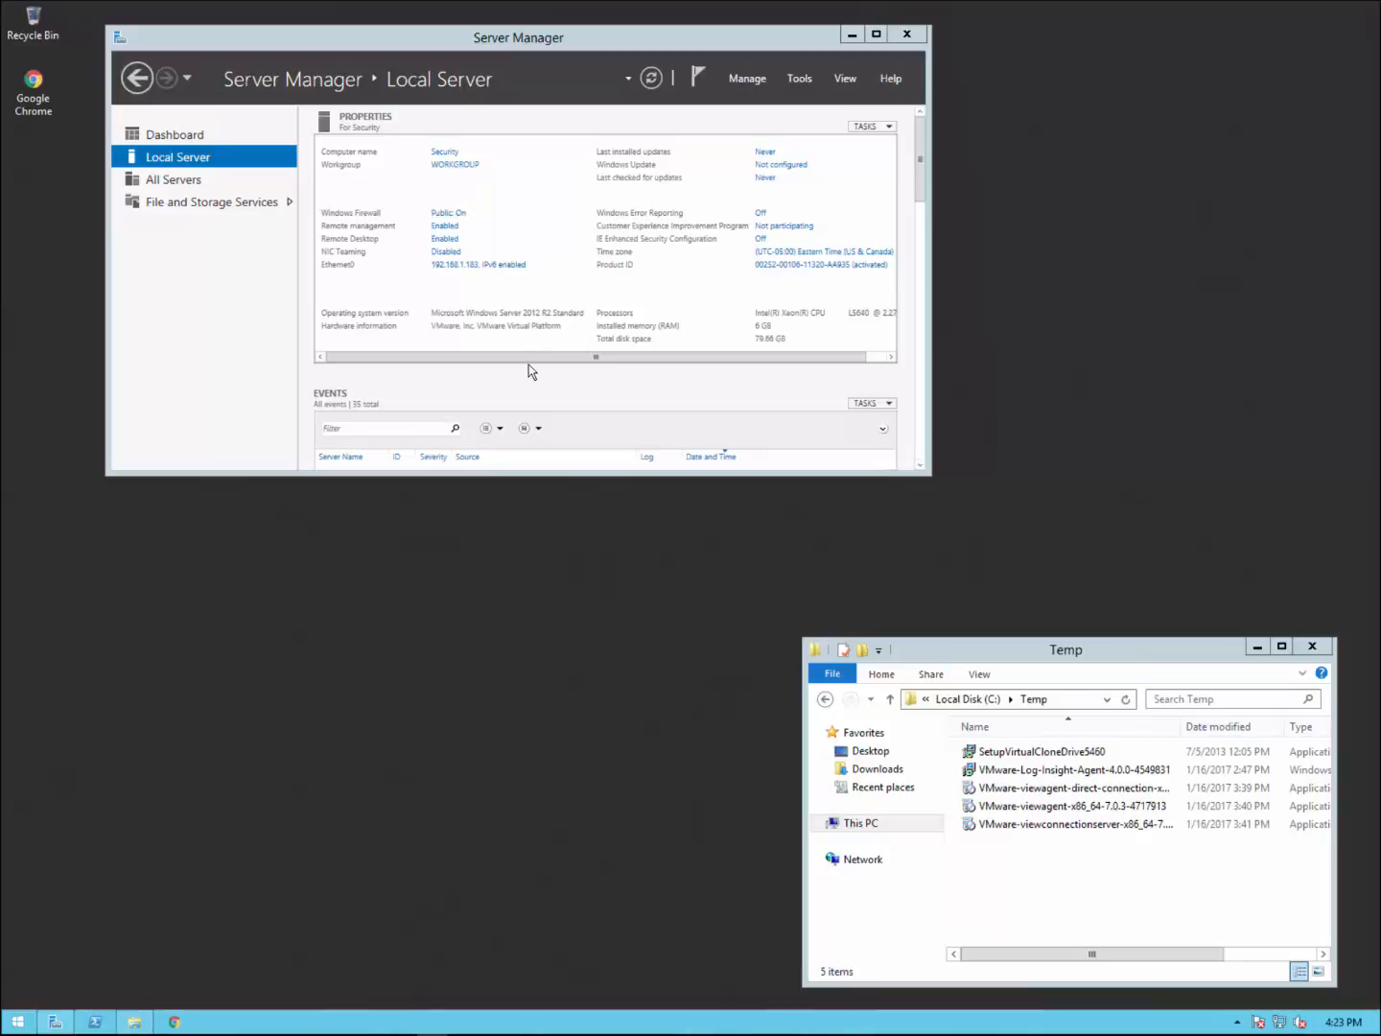
Step: Launch the viewconnectionserver installer from C:\Temp, allowing it past the security warning
click(1062, 826)
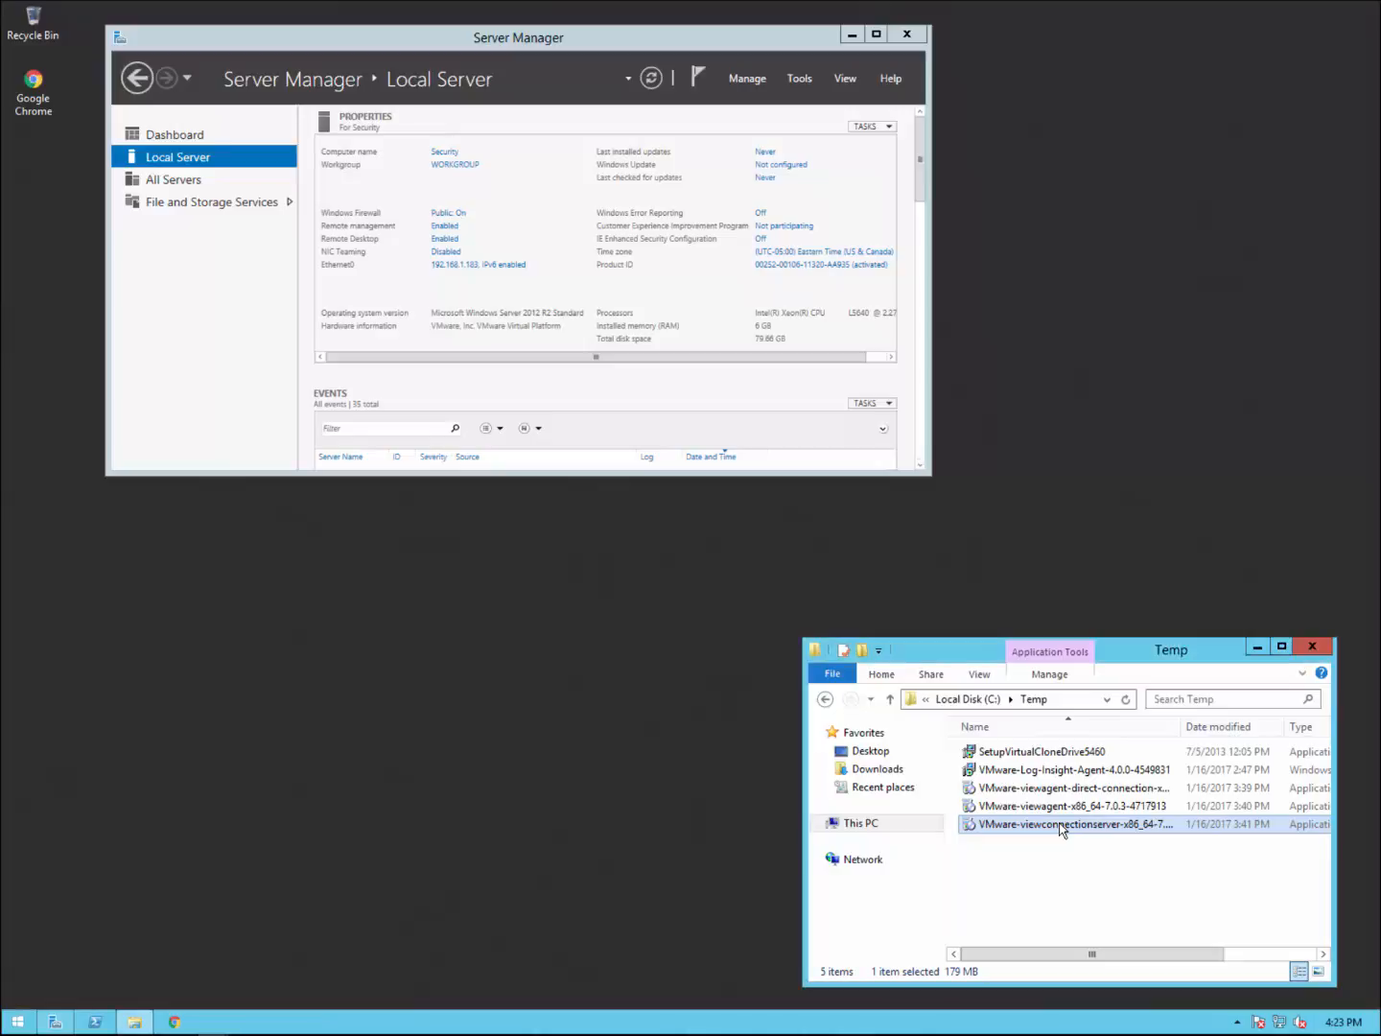
right_click(1061, 829)
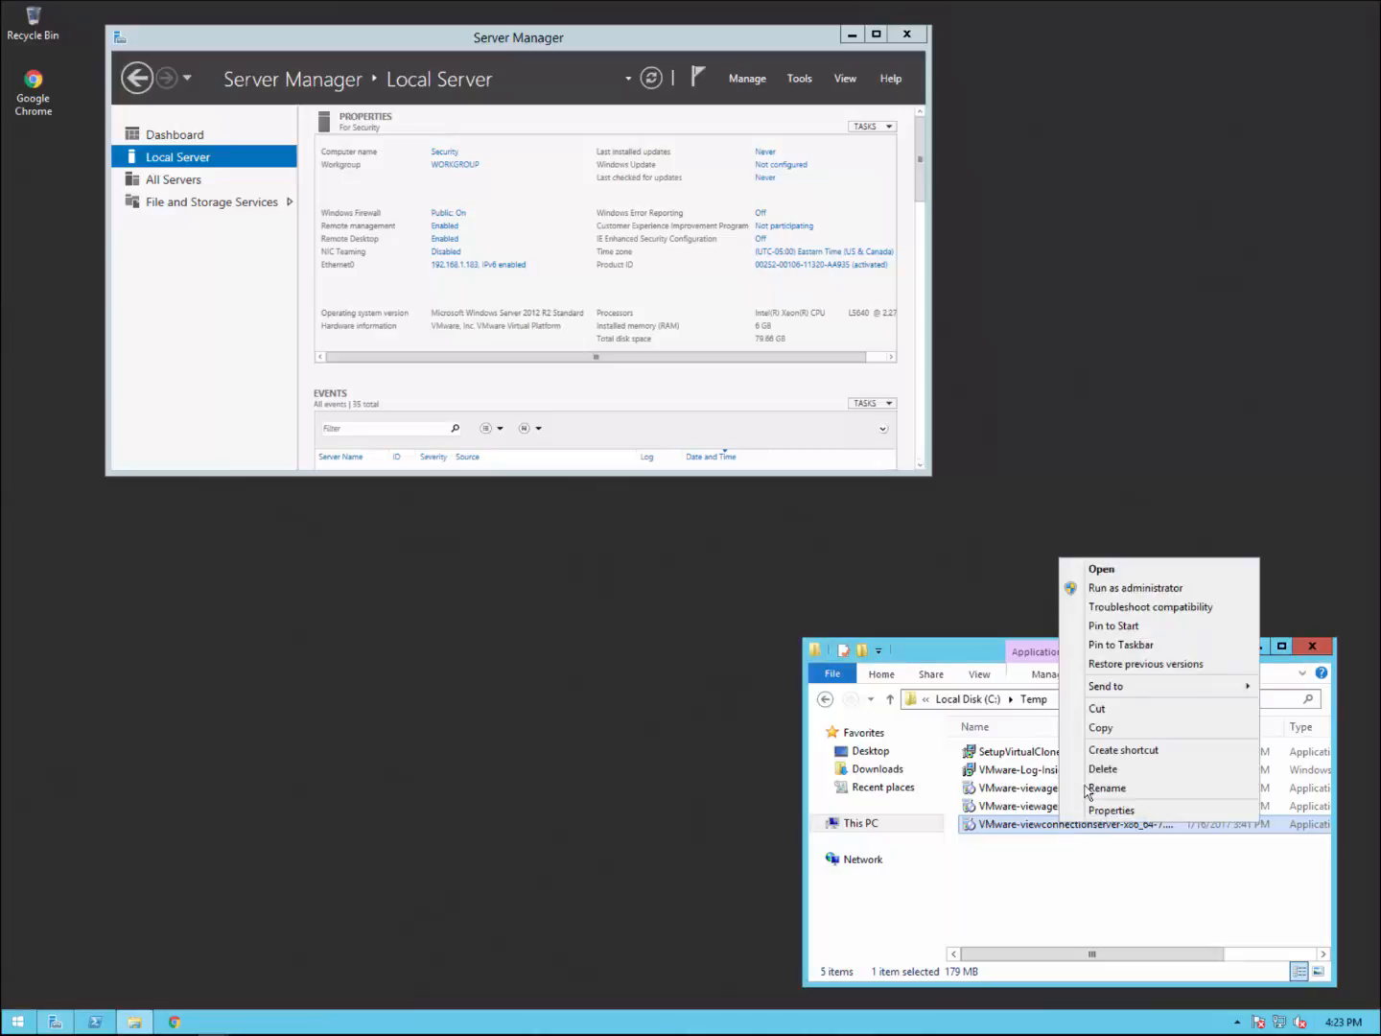
click(1124, 569)
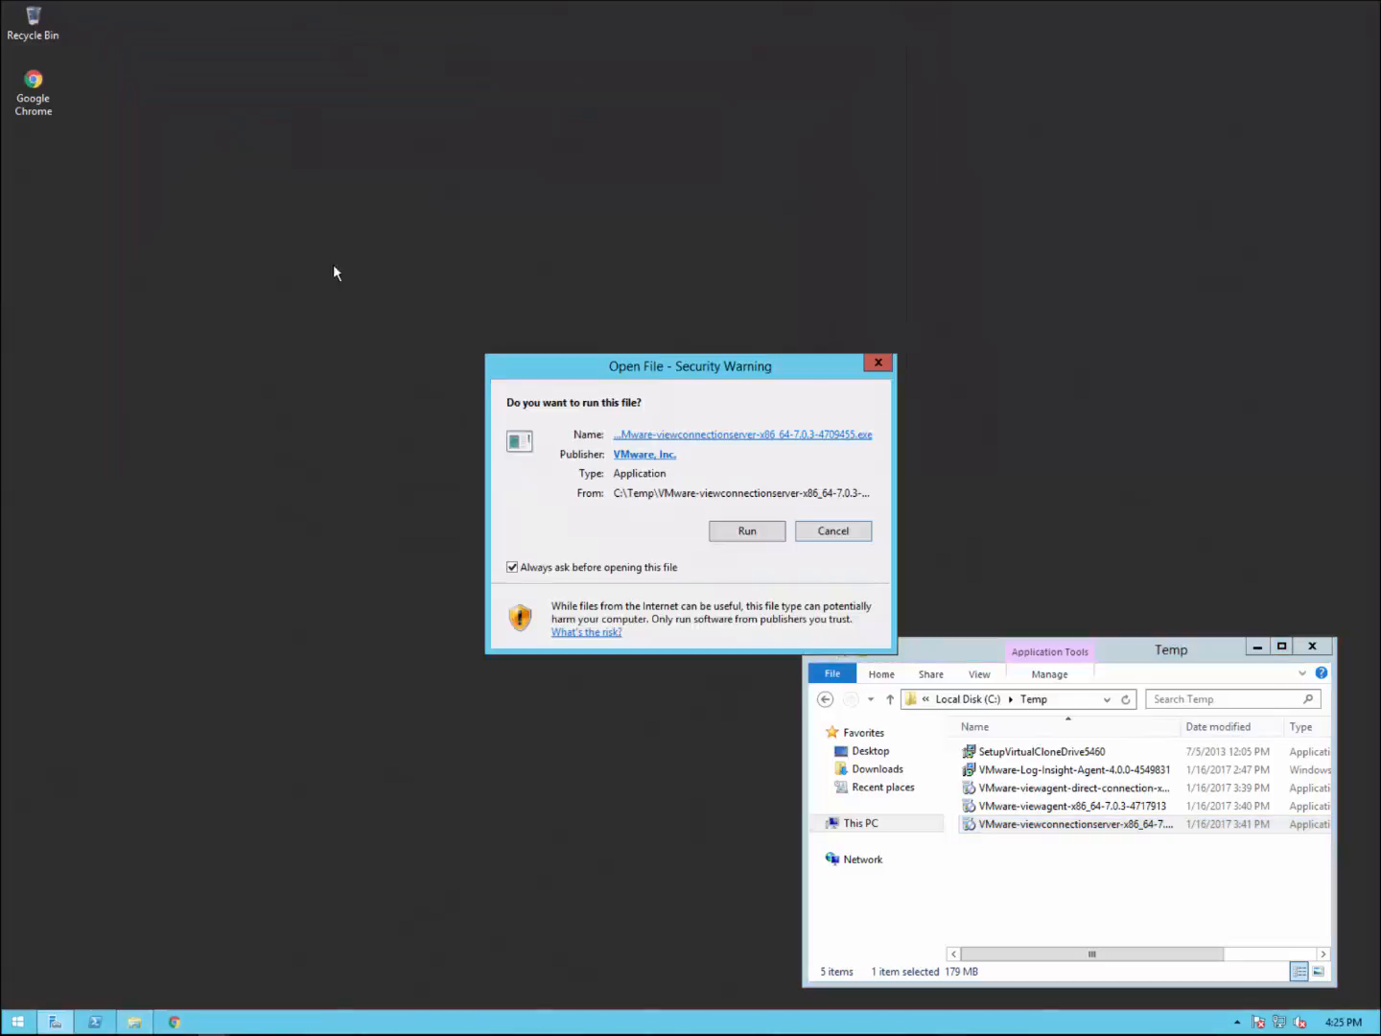
click(764, 534)
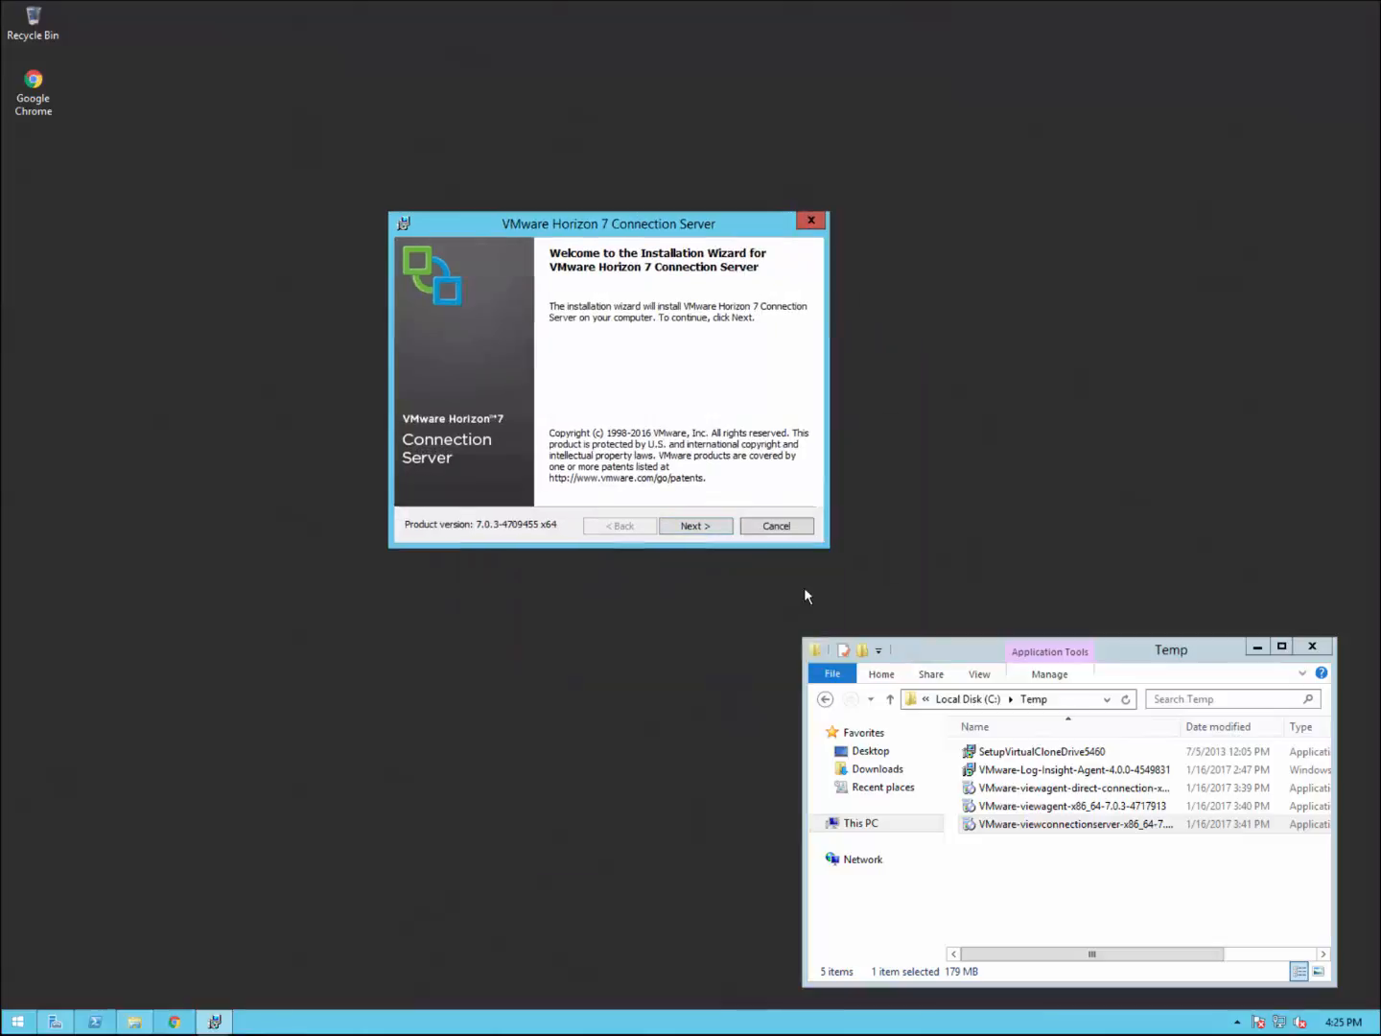
Step: Accept the licence agreement and keep the default destination folder
click(692, 526)
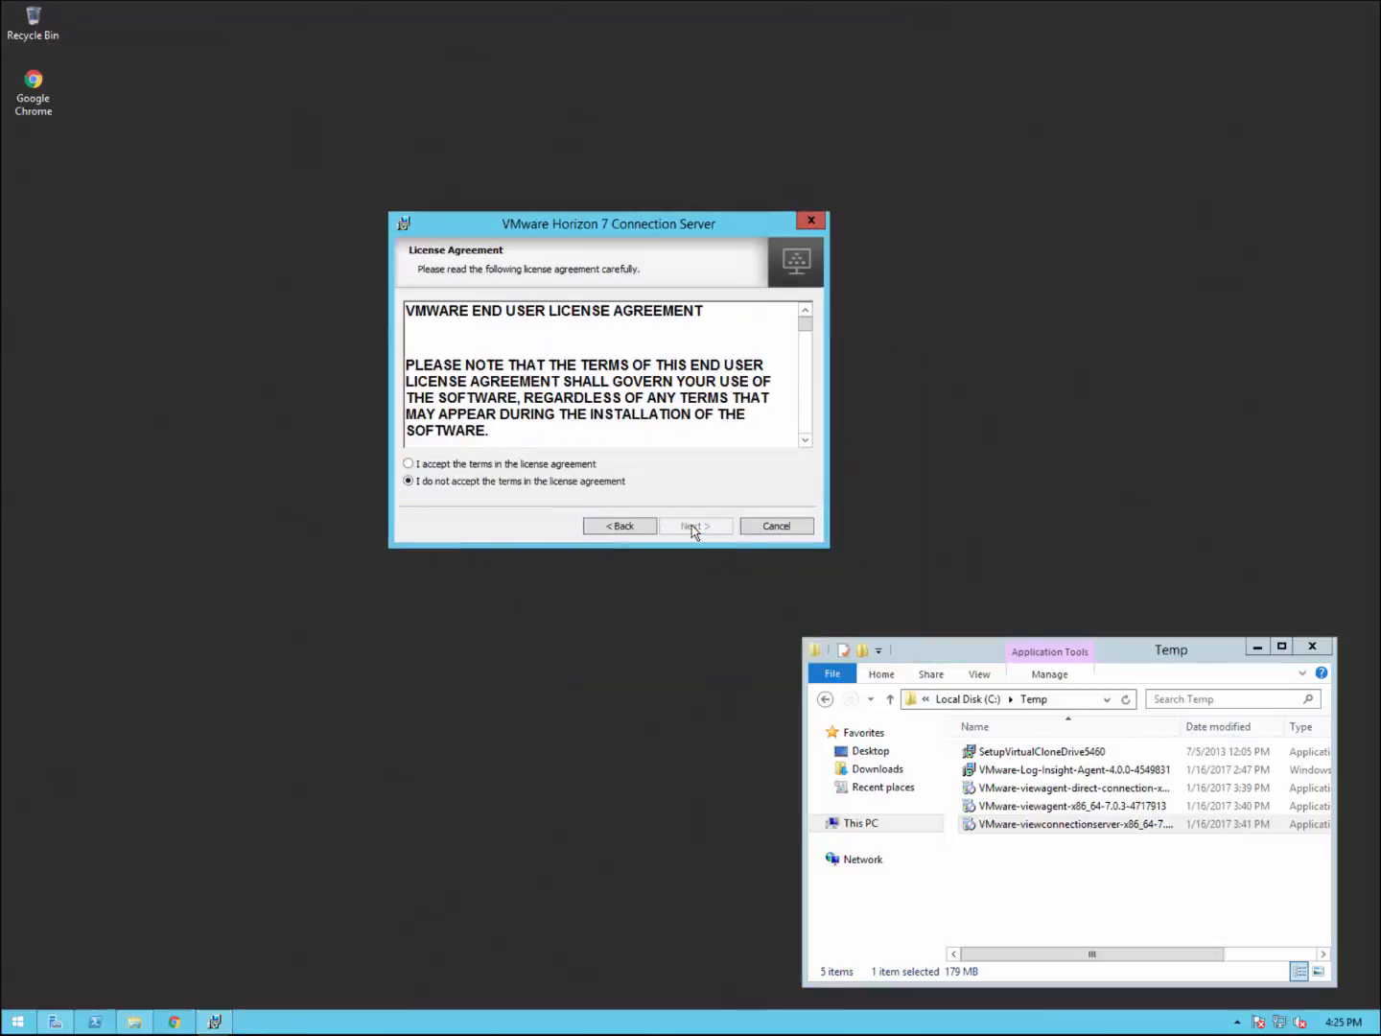
click(453, 466)
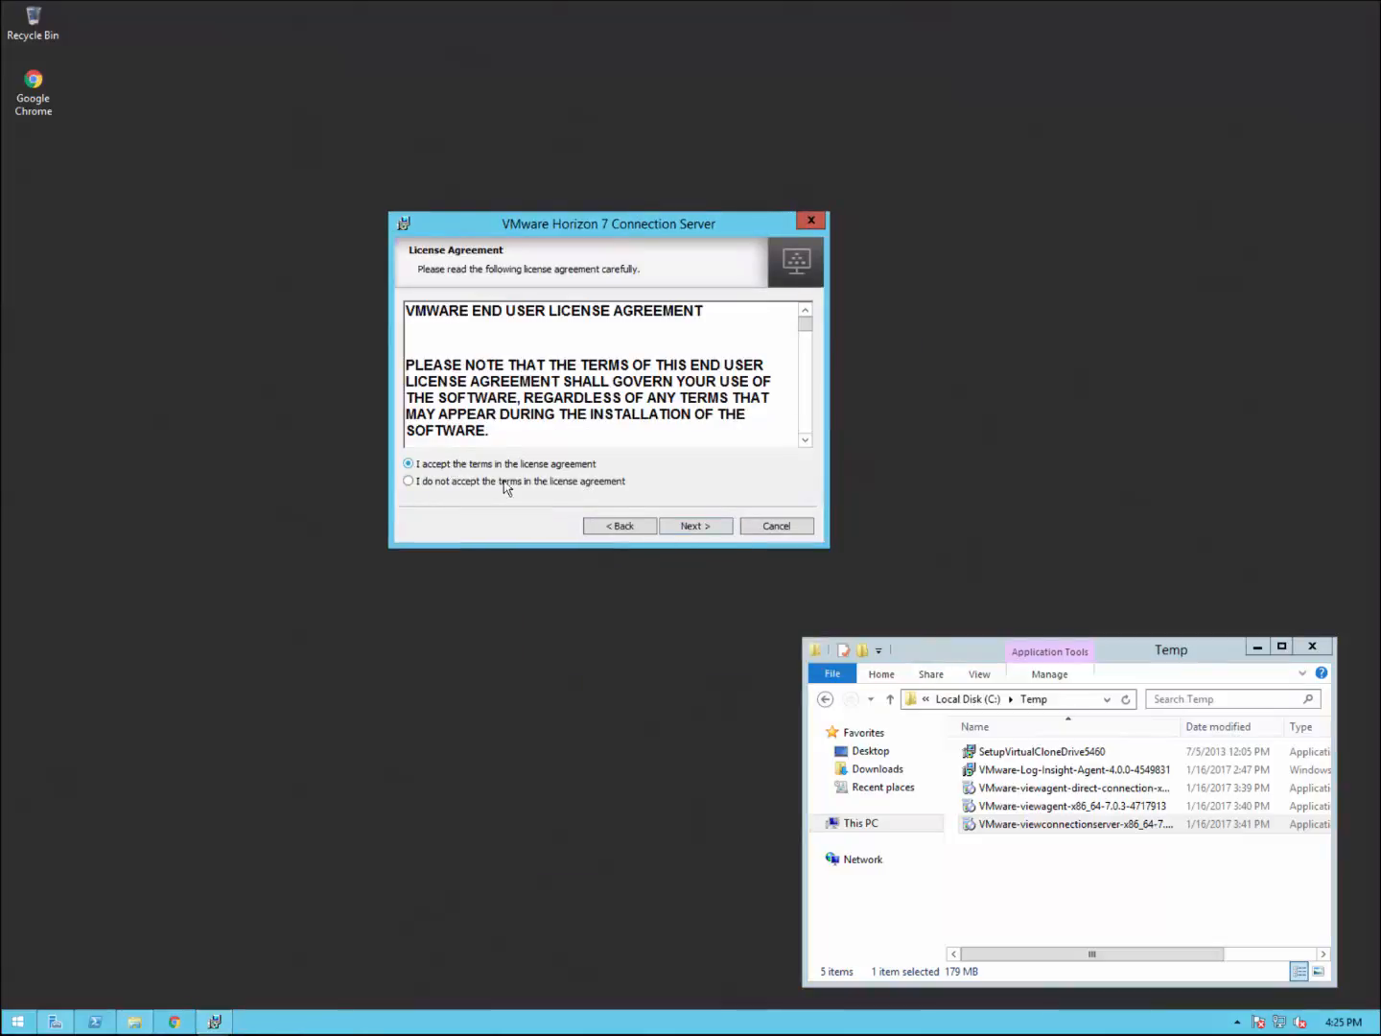
click(697, 527)
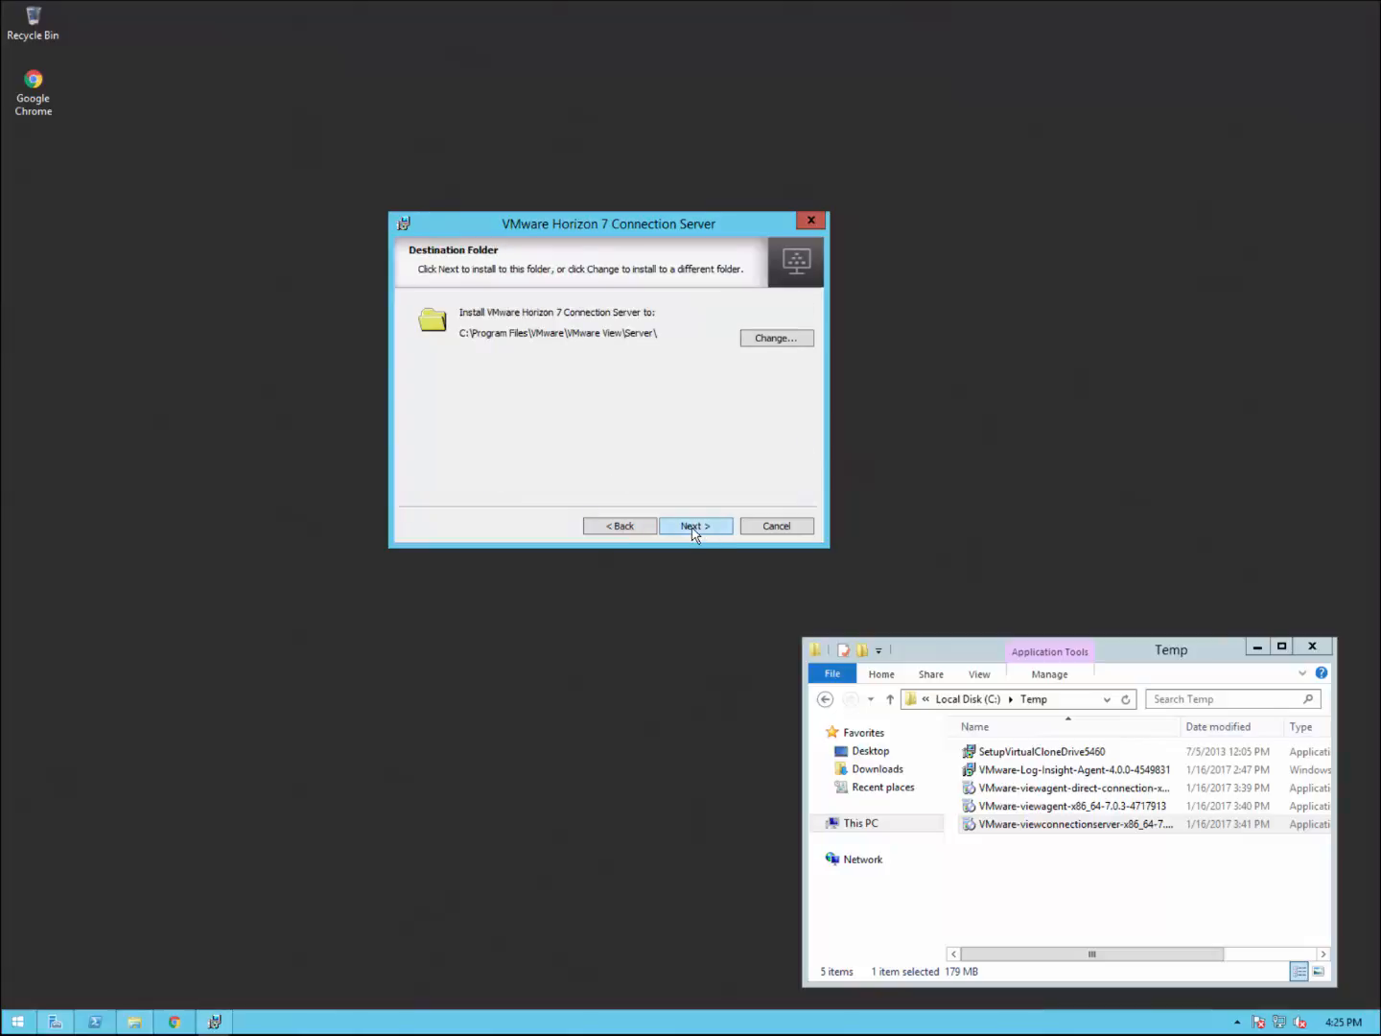
click(695, 529)
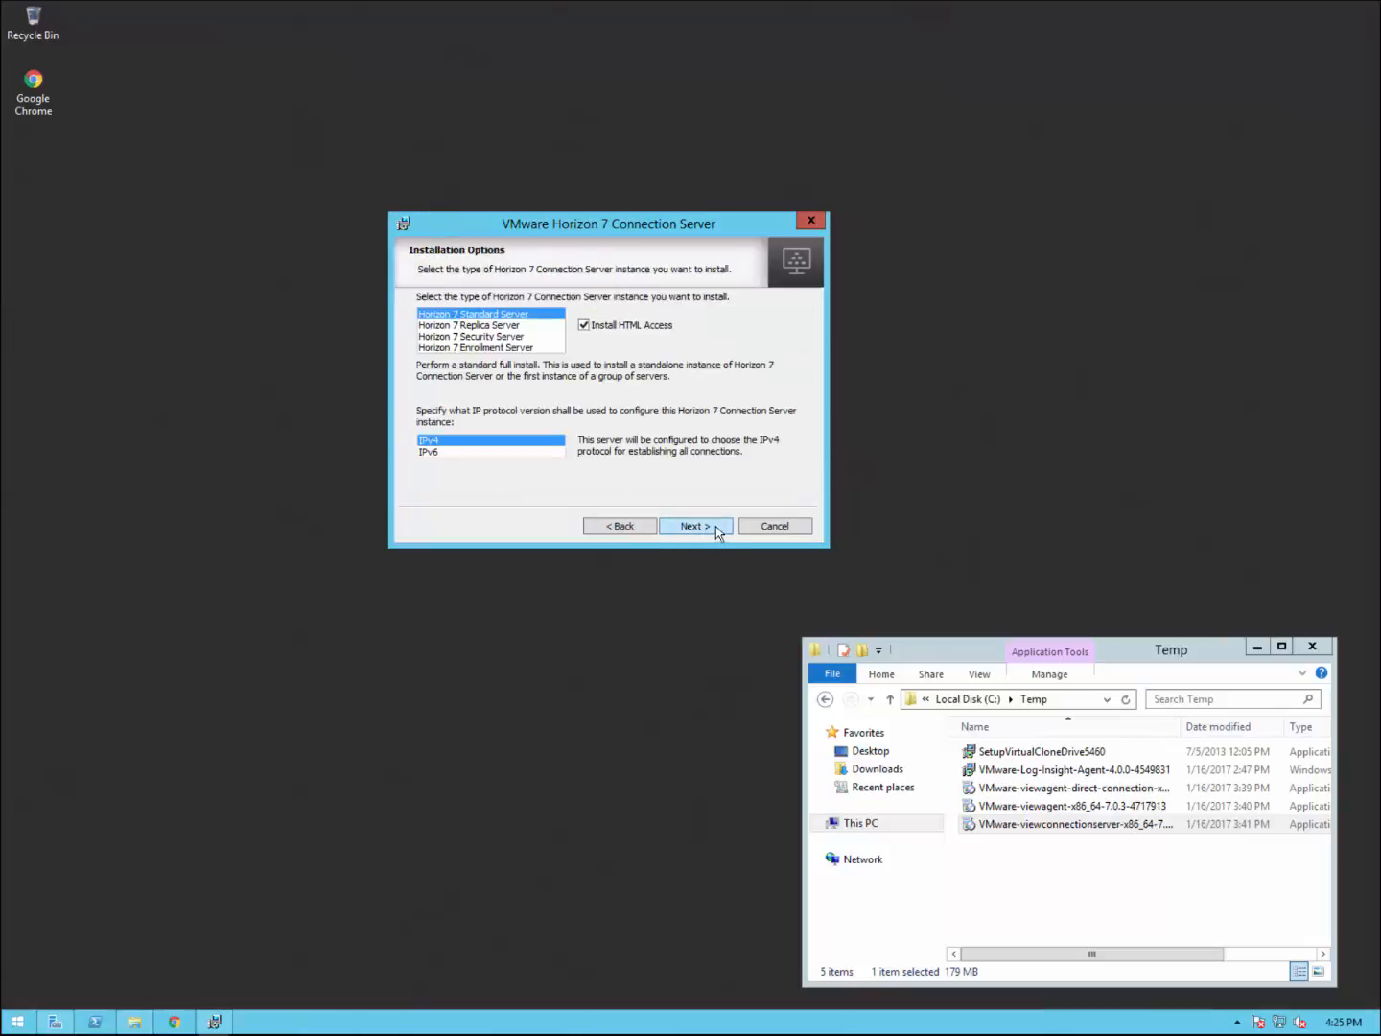
Step: Choose the Horizon 7 Security Server install type over IPv4
click(491, 338)
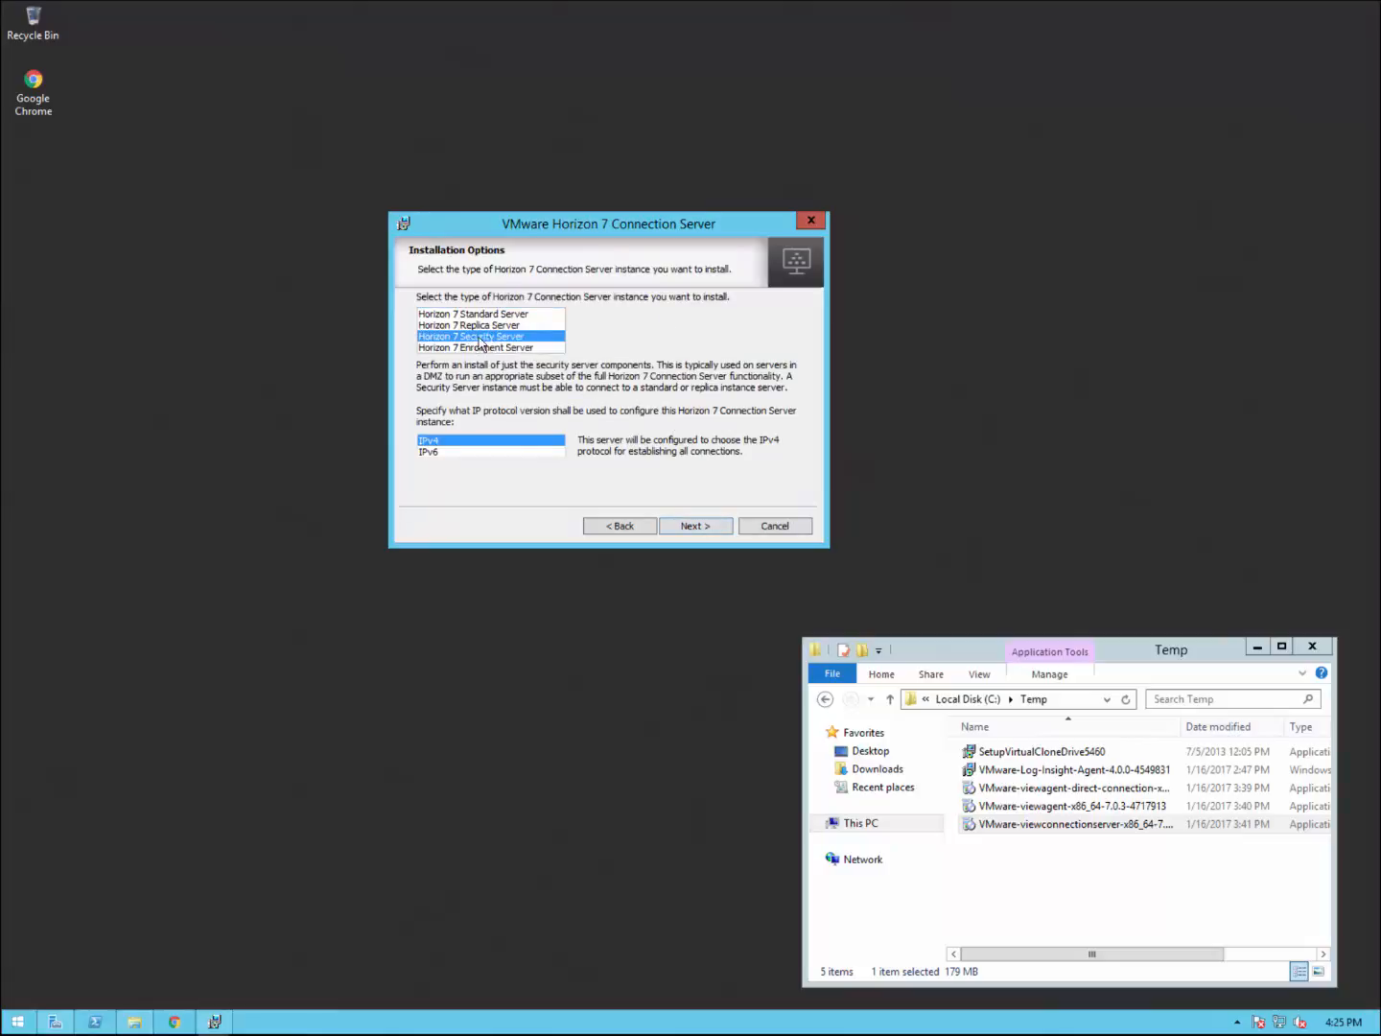
click(441, 441)
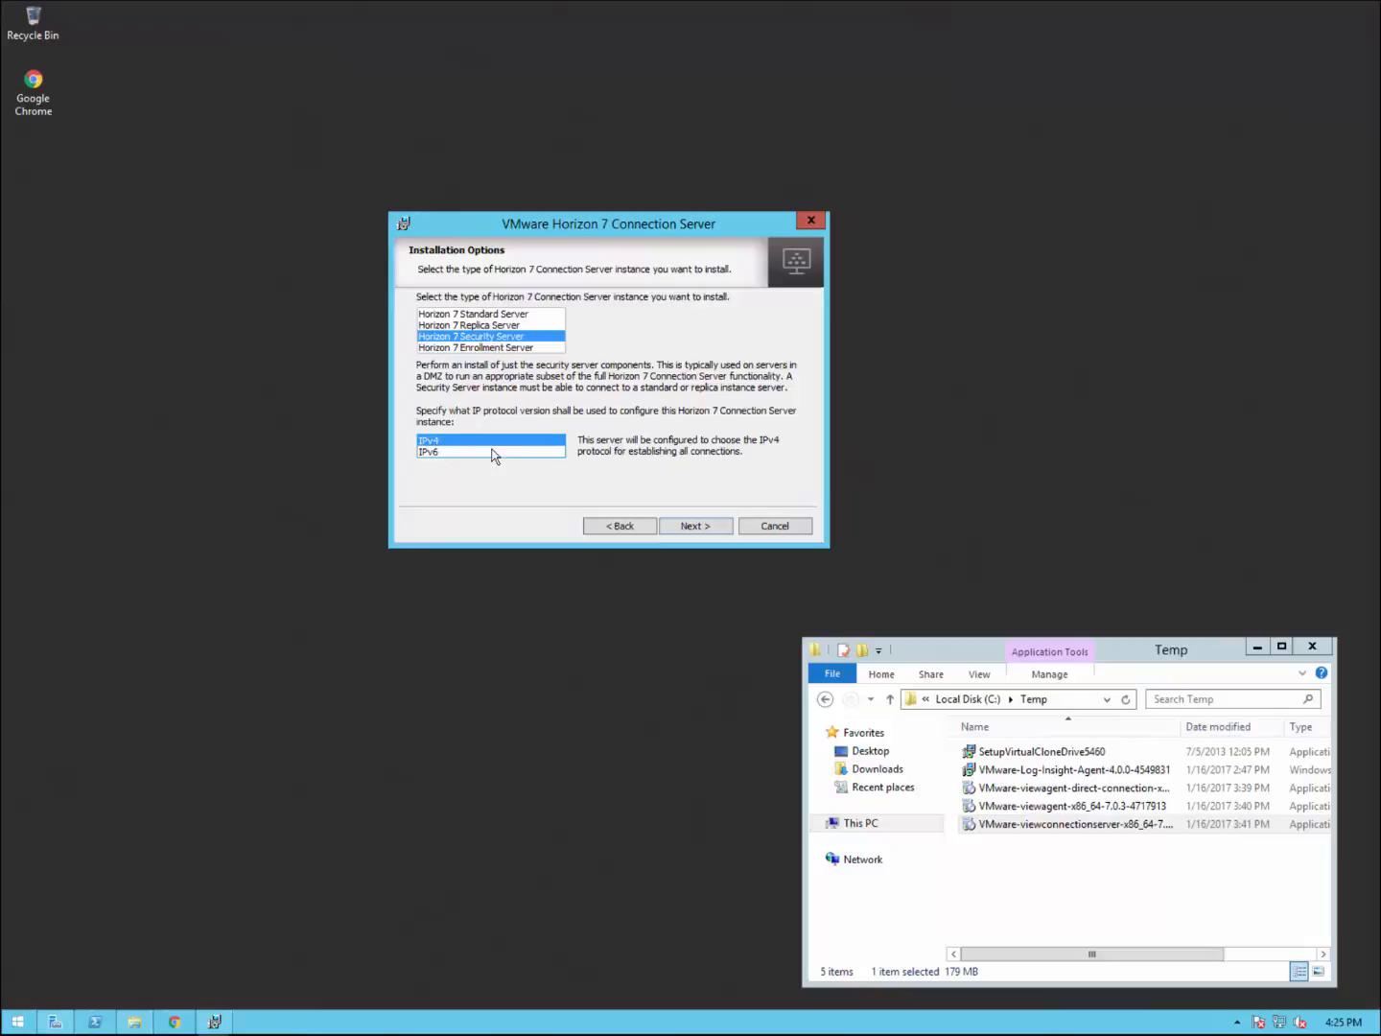
click(695, 527)
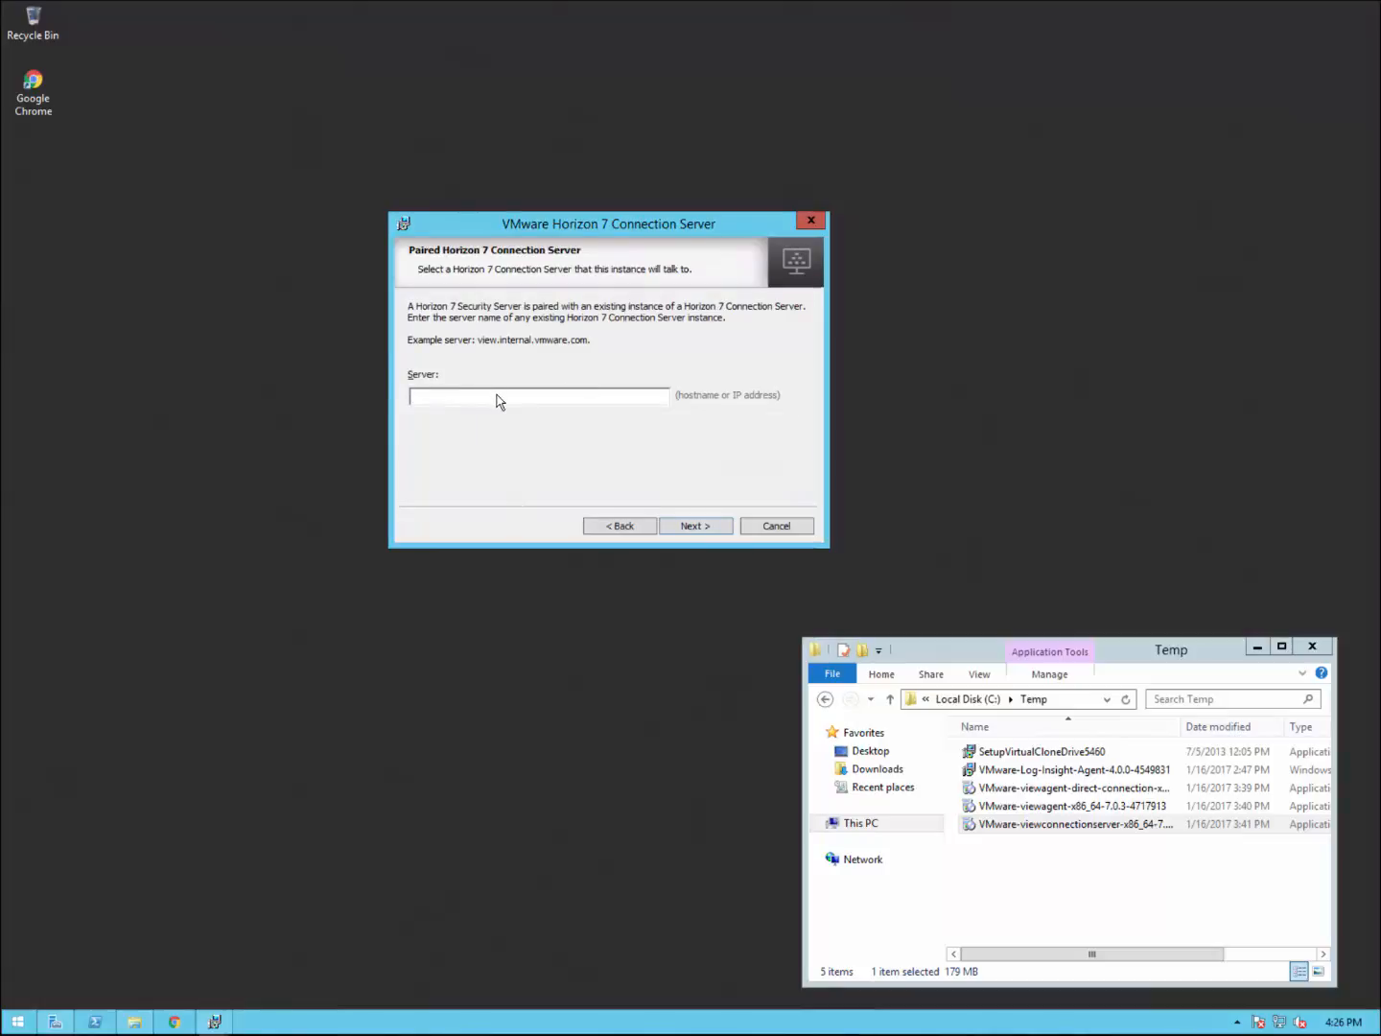
Step: Pair with connection.eaglesclaw.net using the pairing password, reaching the Security Server Configuration page
text(connection.eaglesclaw.net)
click(693, 526)
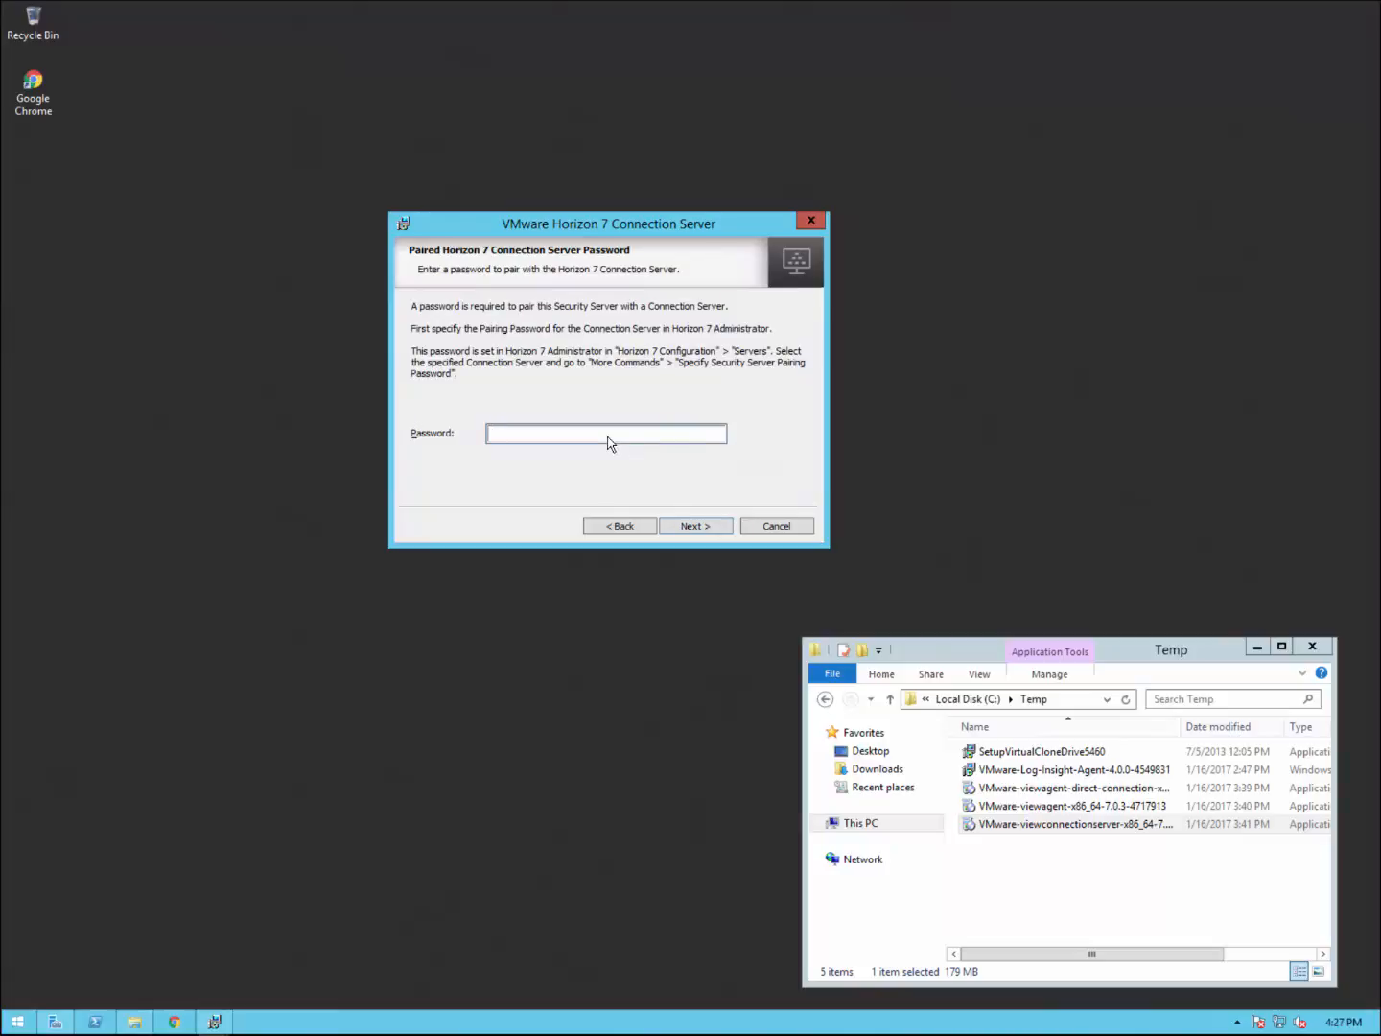
text(••••••••••)
click(696, 529)
click(697, 529)
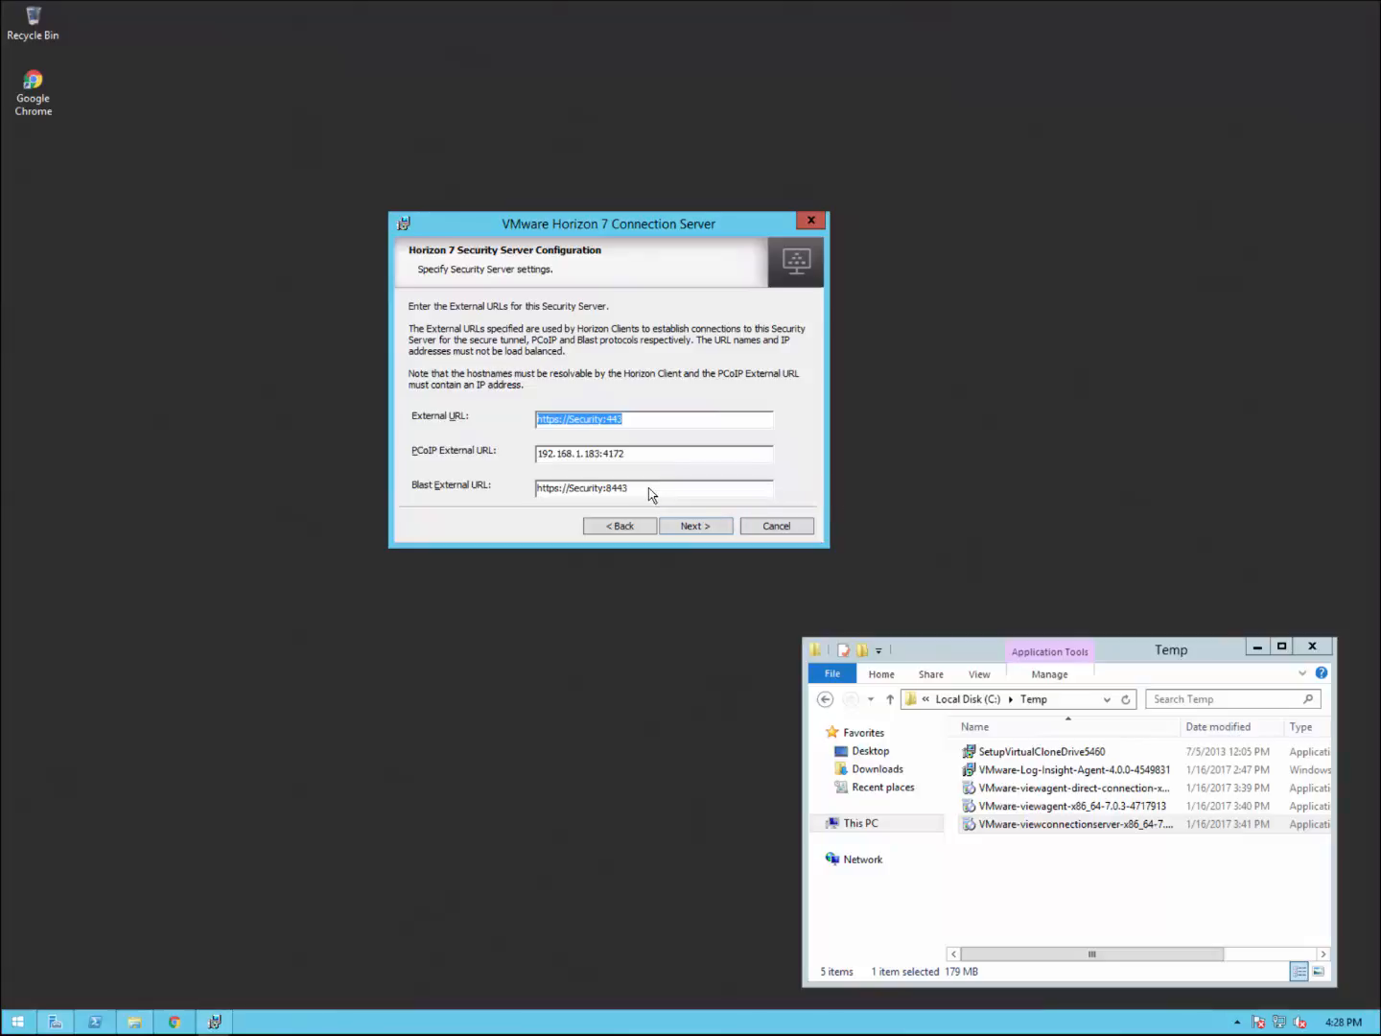
Step: Keep the default external URLs and automatic firewall setup, install, and finish without the readme
click(703, 529)
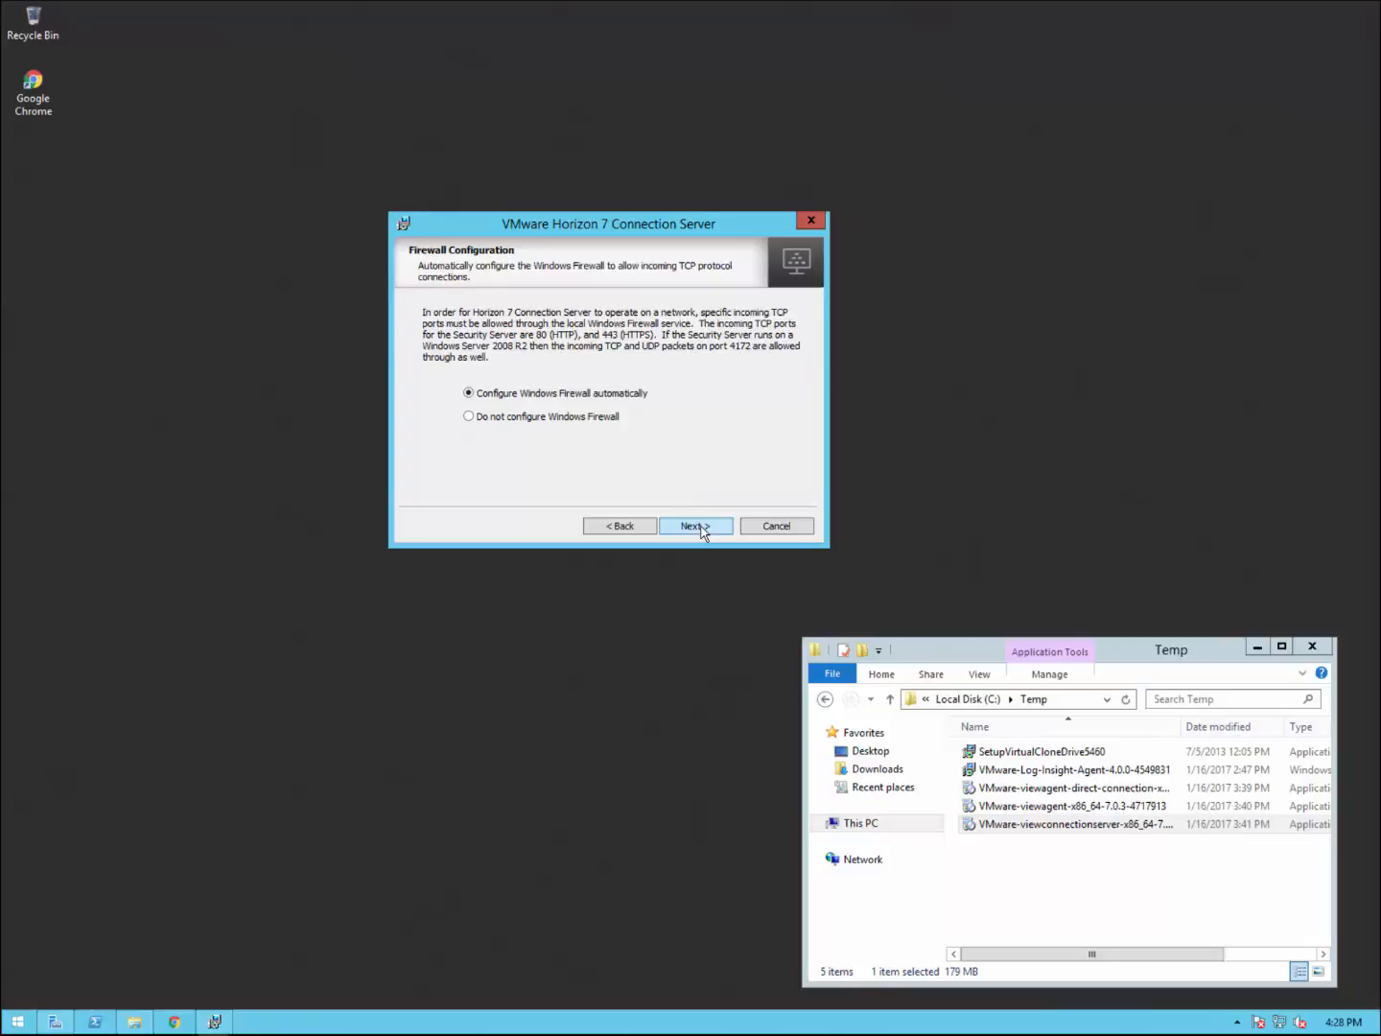
click(704, 532)
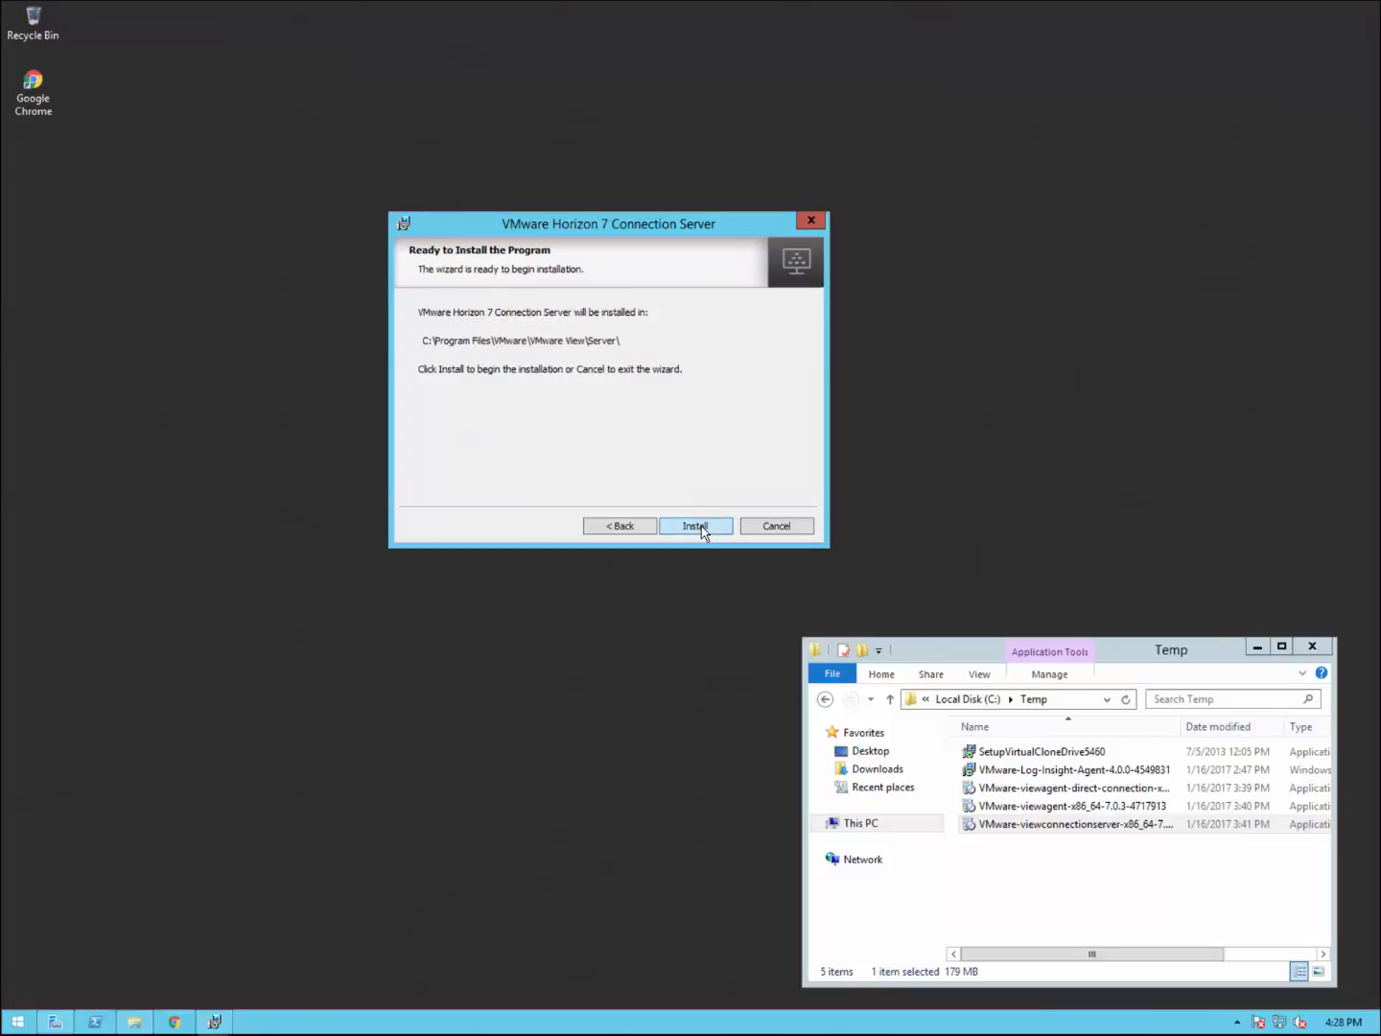
click(694, 526)
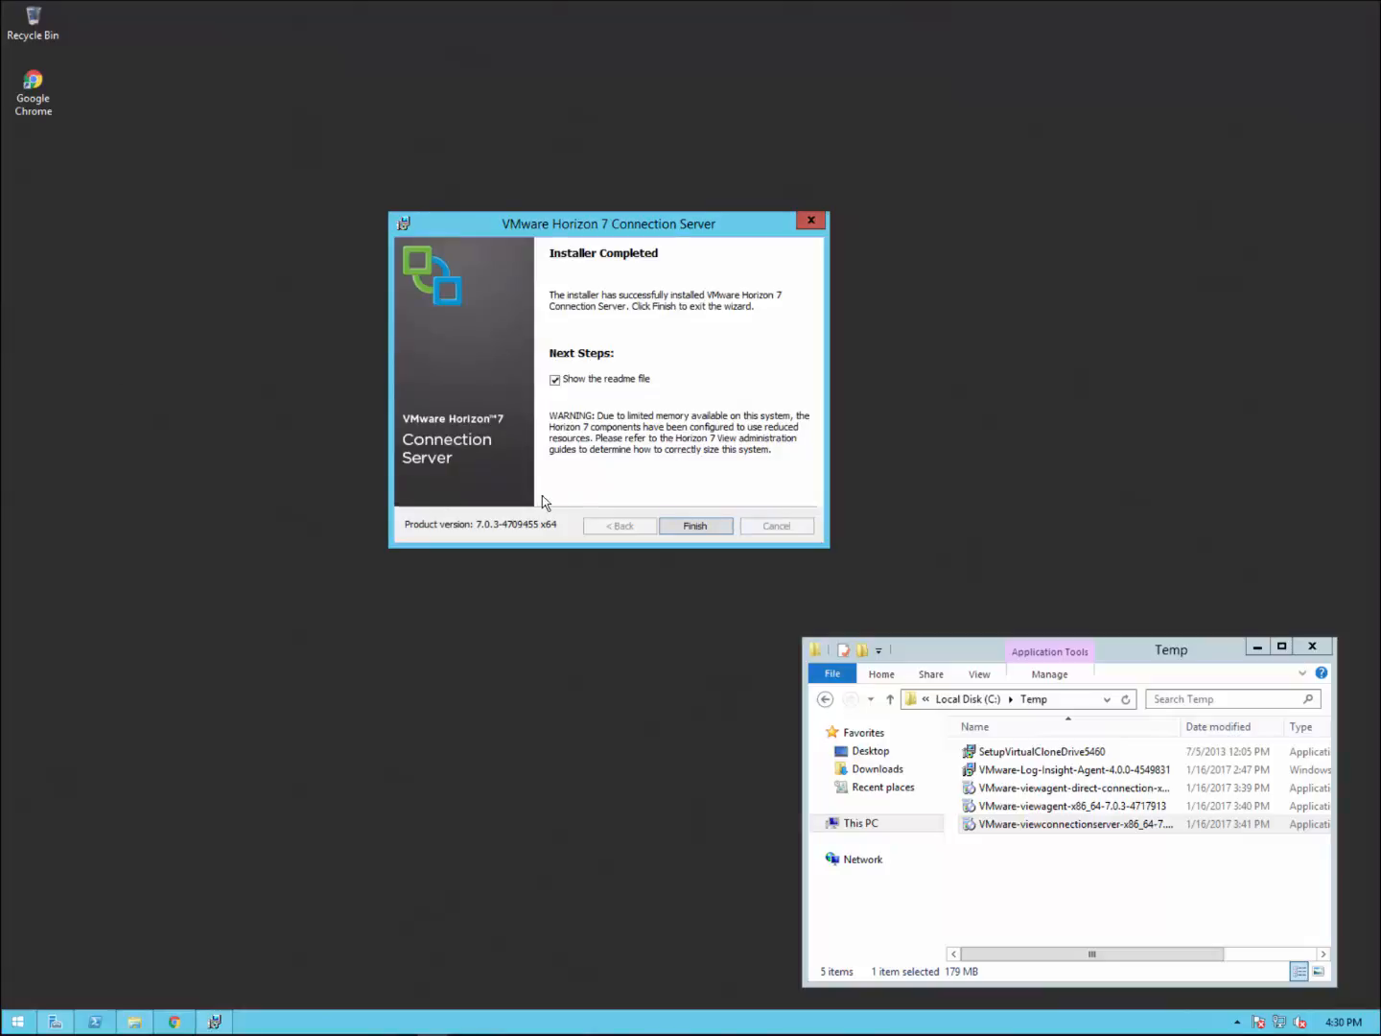
click(556, 382)
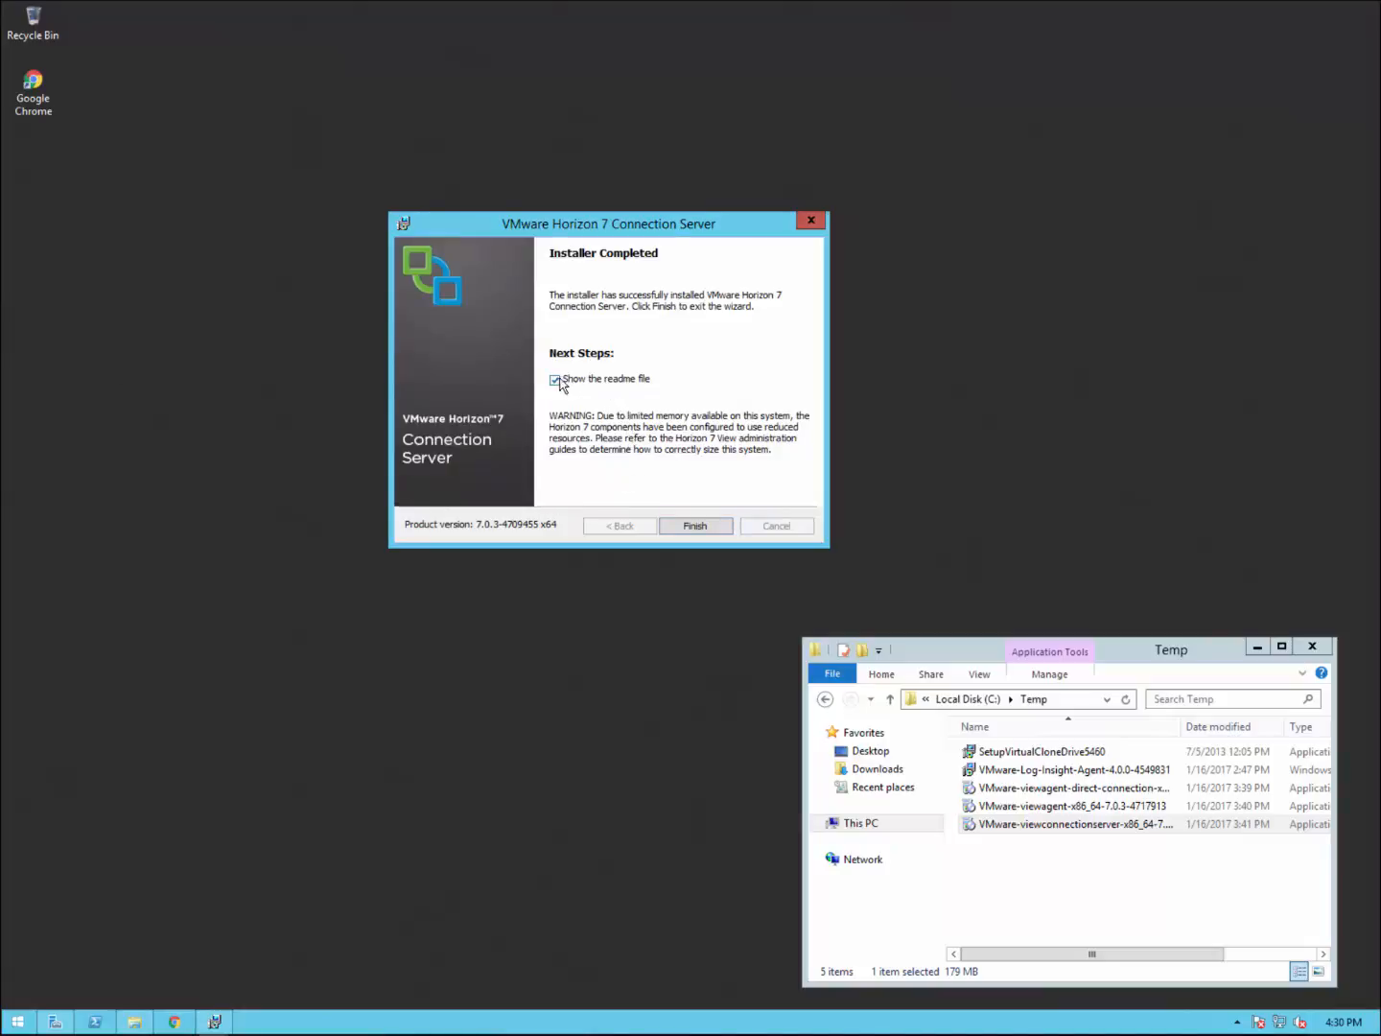
click(696, 527)
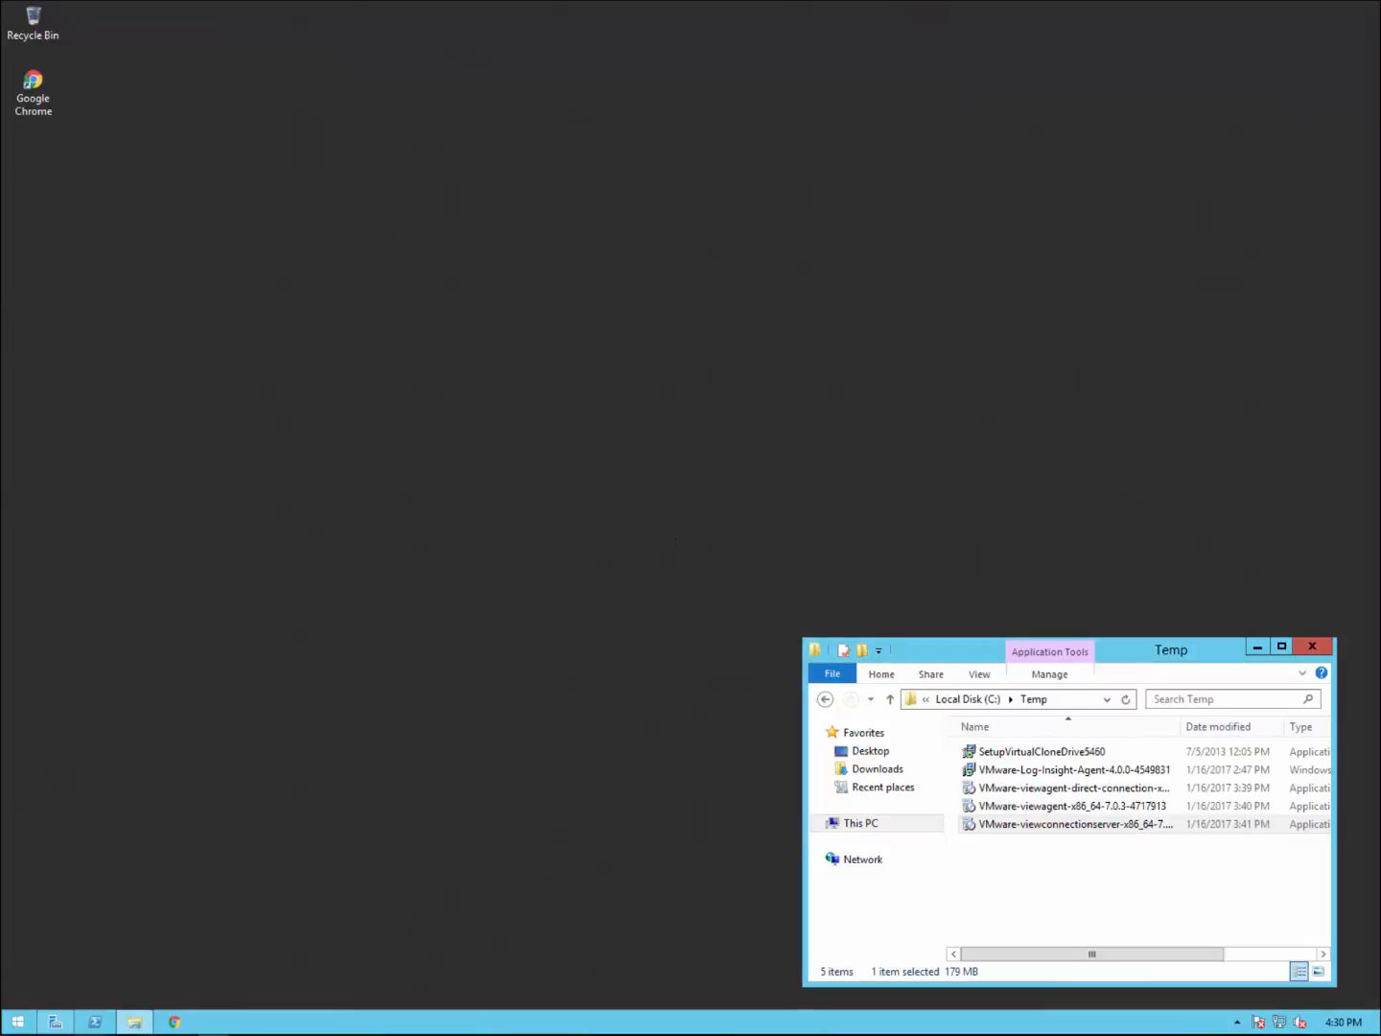
Step: Restart the server via the Start button menu, giving Other (Planned) as the reason
click(13, 1023)
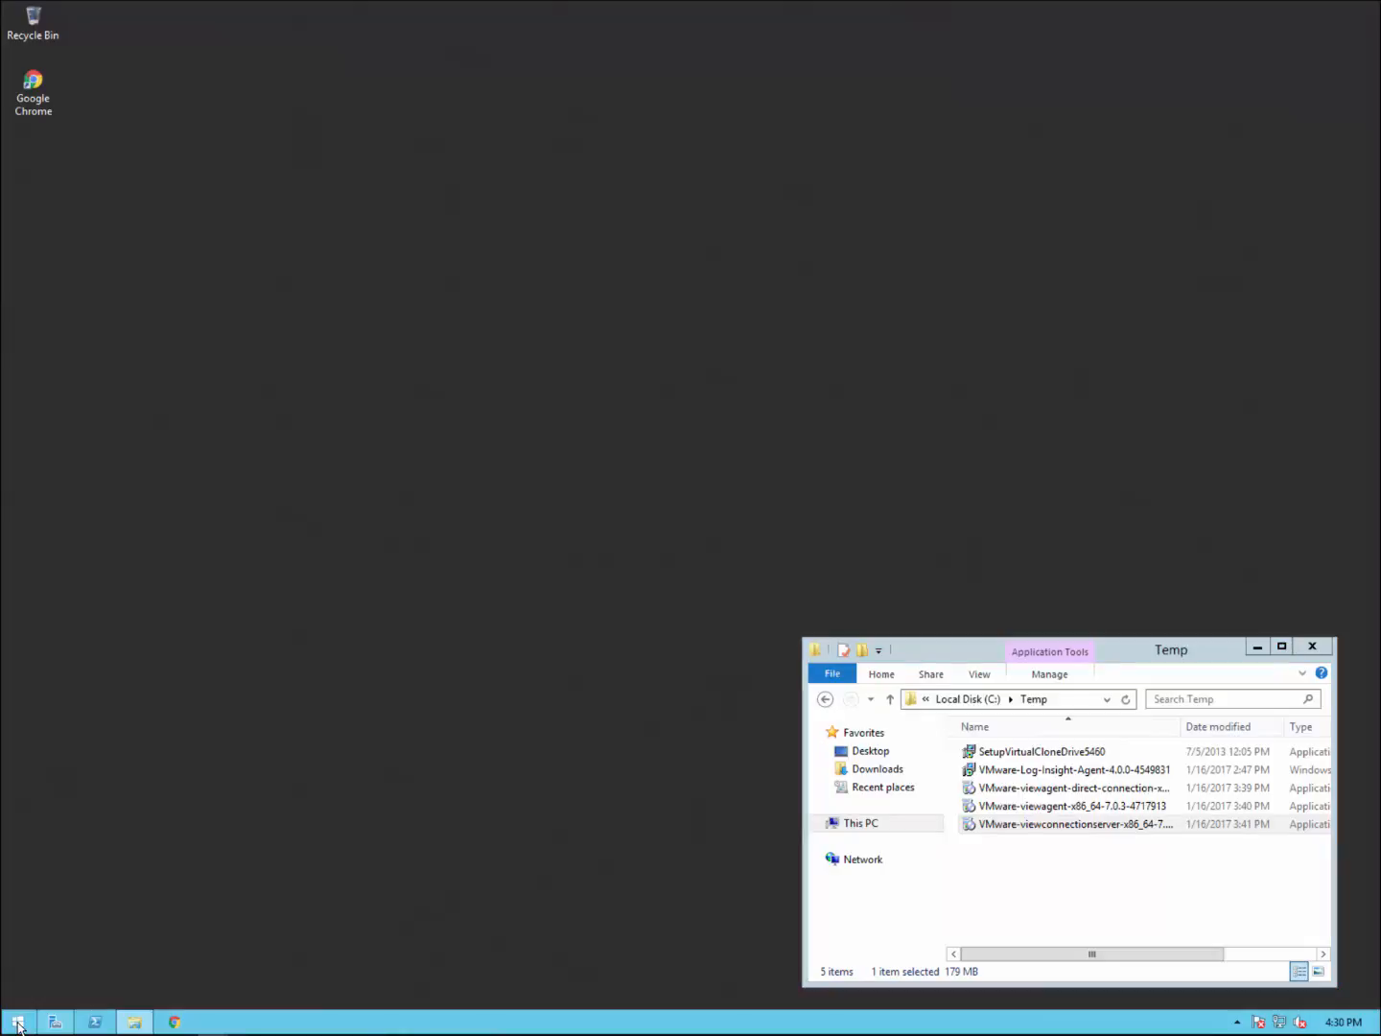
click(17, 1023)
right_click(18, 1022)
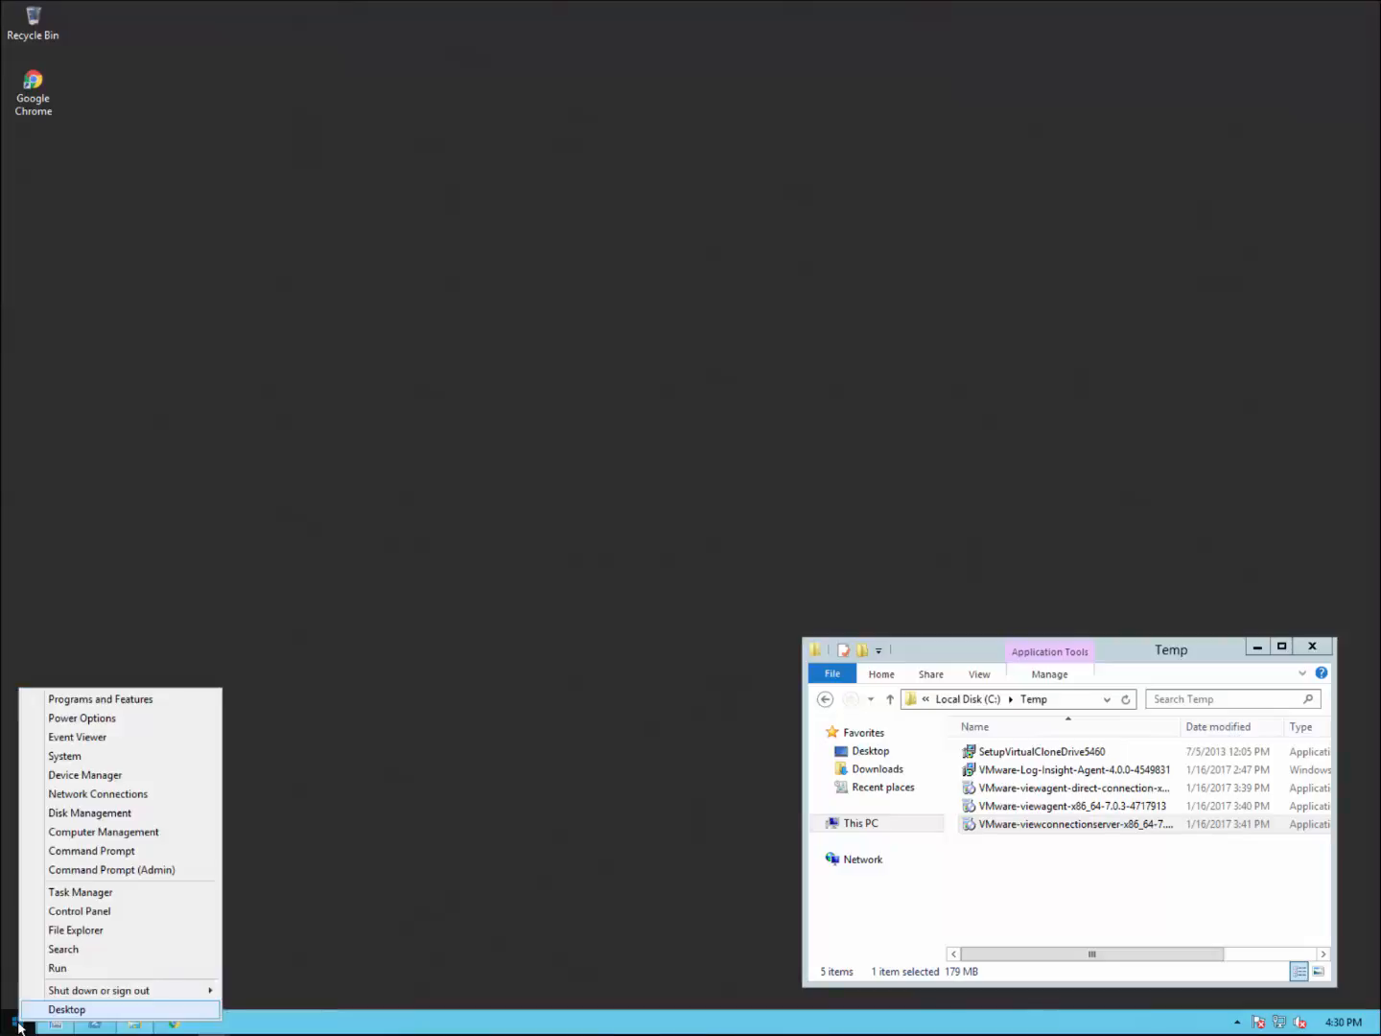
mouse_move(187, 992)
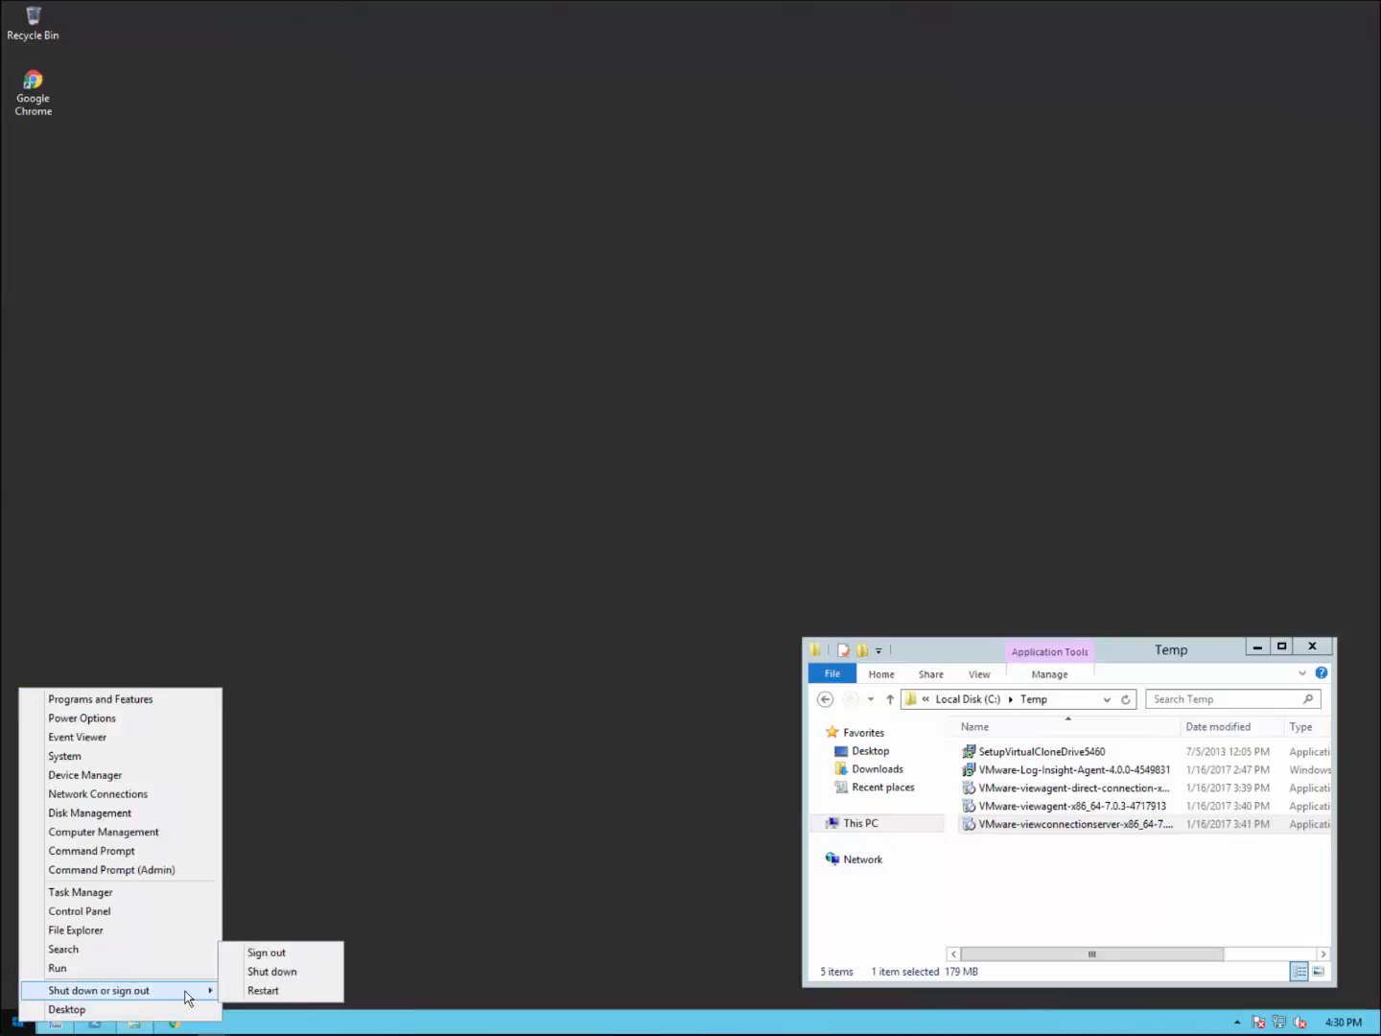
click(266, 994)
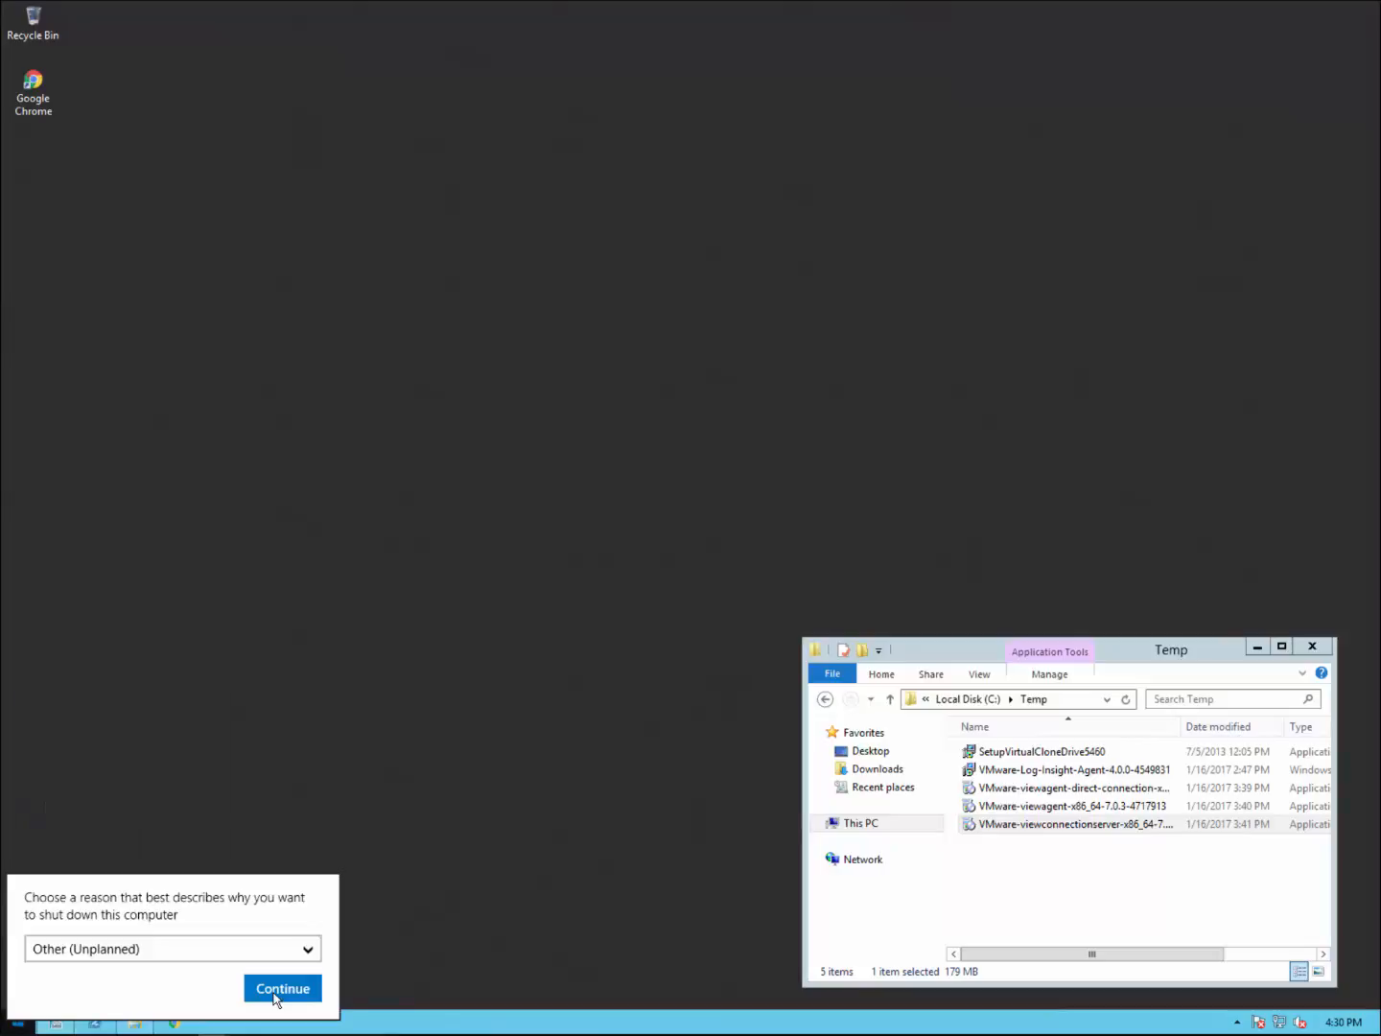
click(255, 949)
click(153, 741)
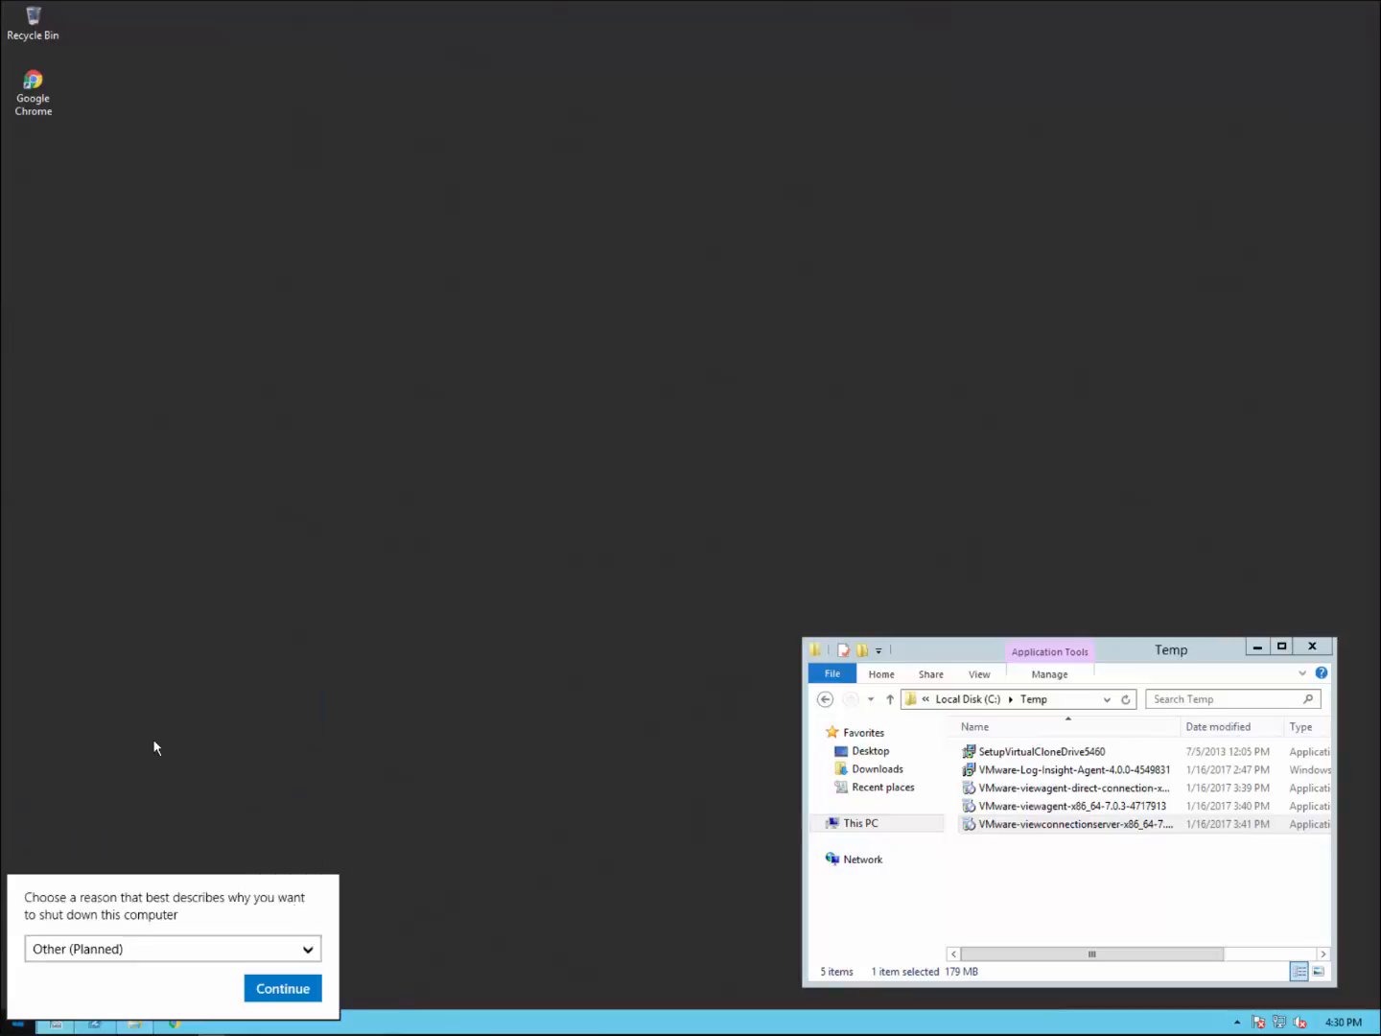
click(305, 988)
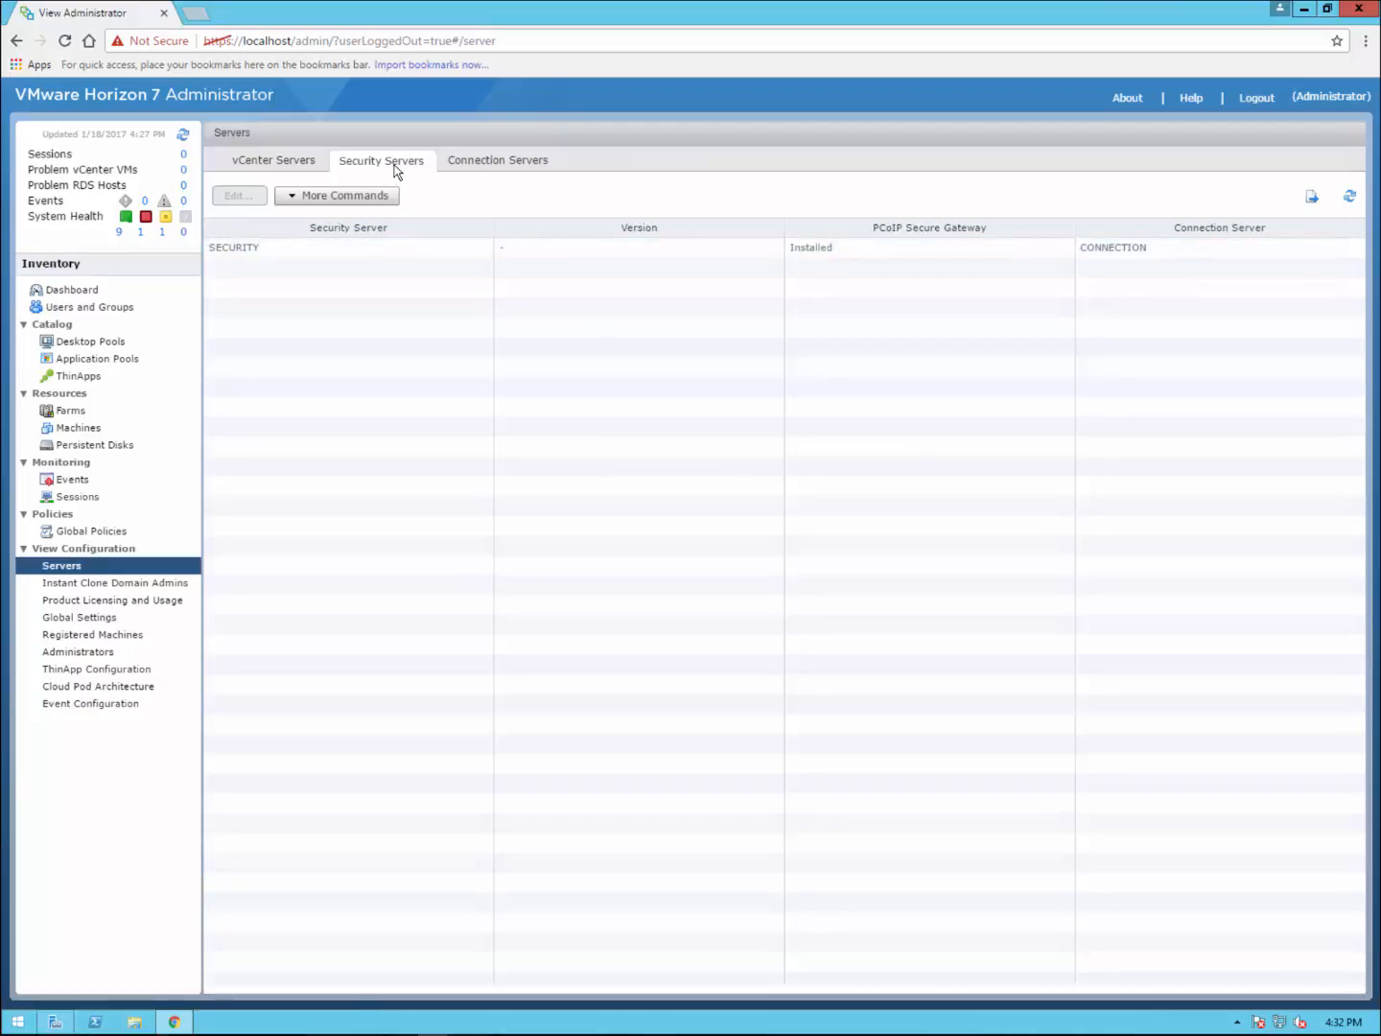
click(306, 254)
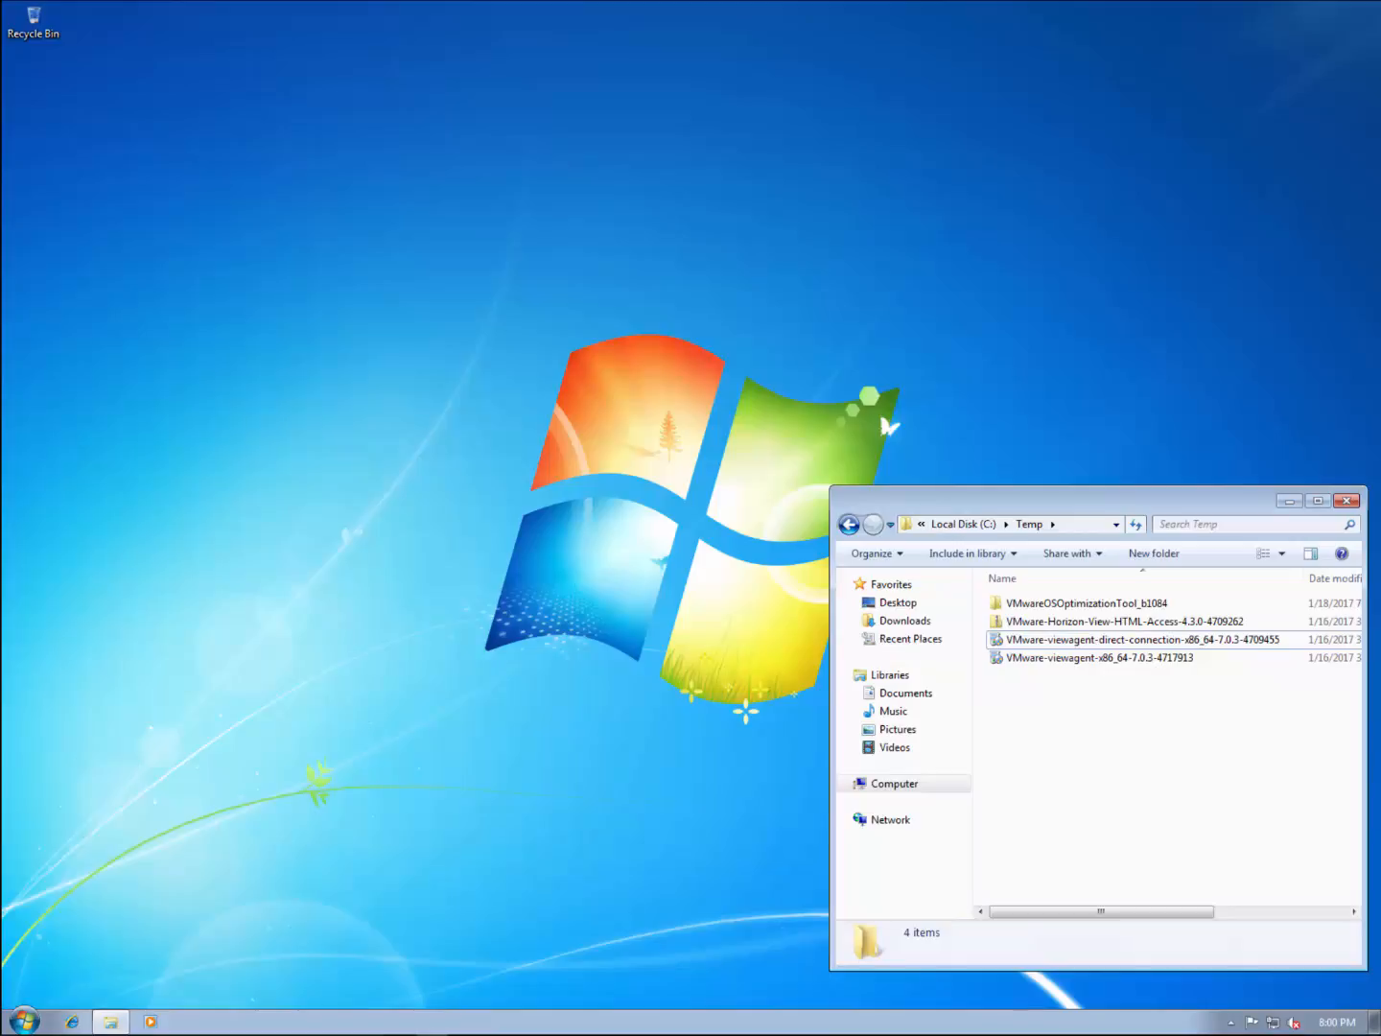
Step: Launch the Horizon Agent installer with admin approval and accept the license agreement
click(1047, 662)
double_click(1047, 662)
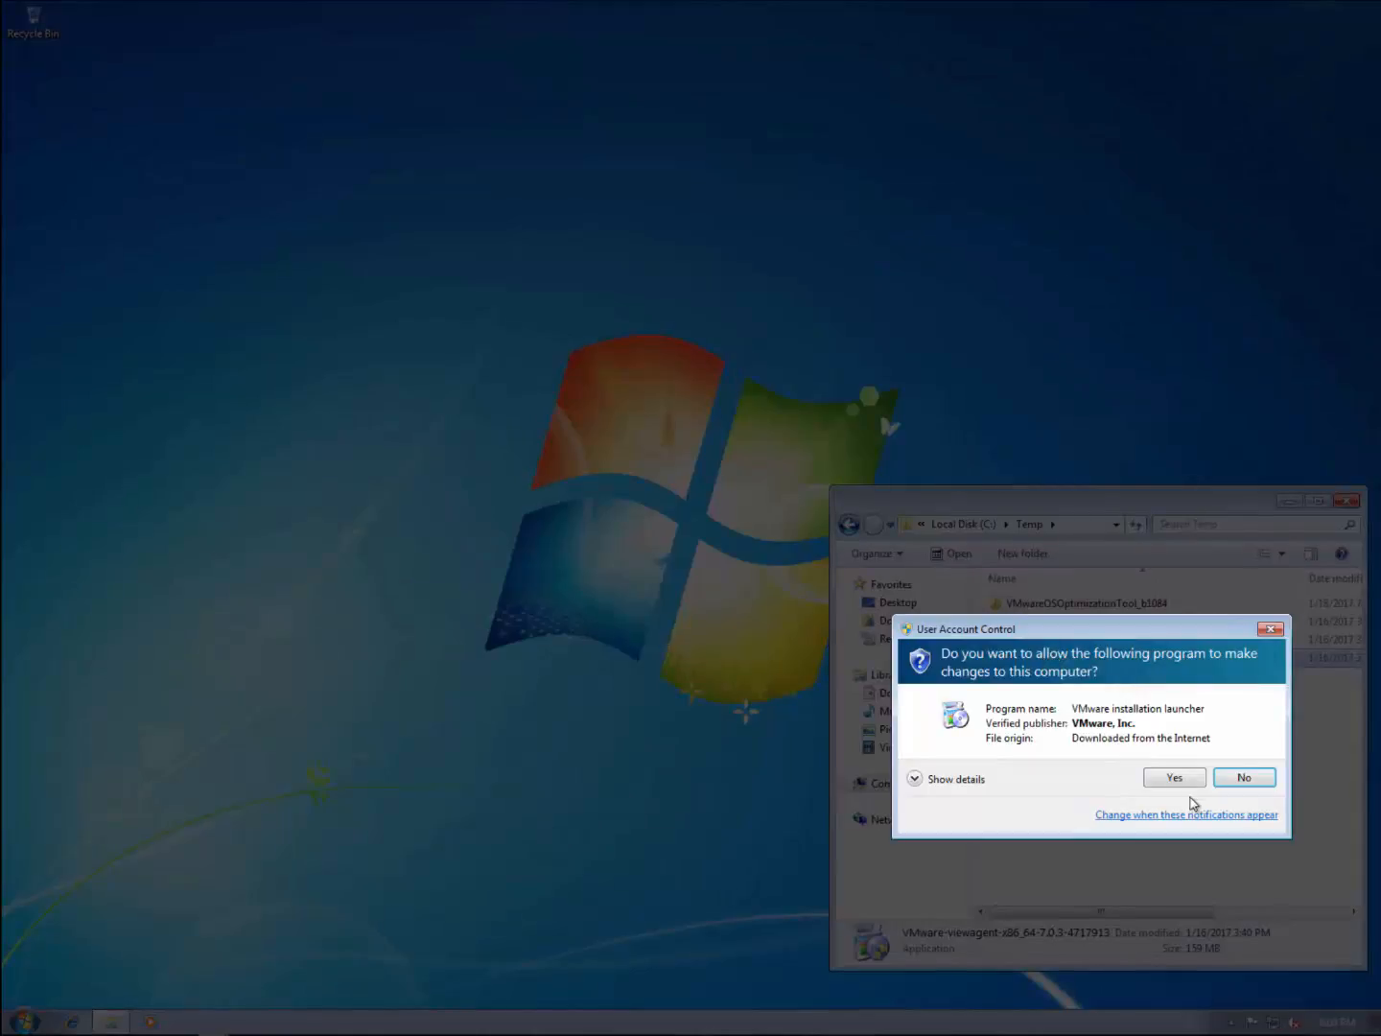
click(1174, 777)
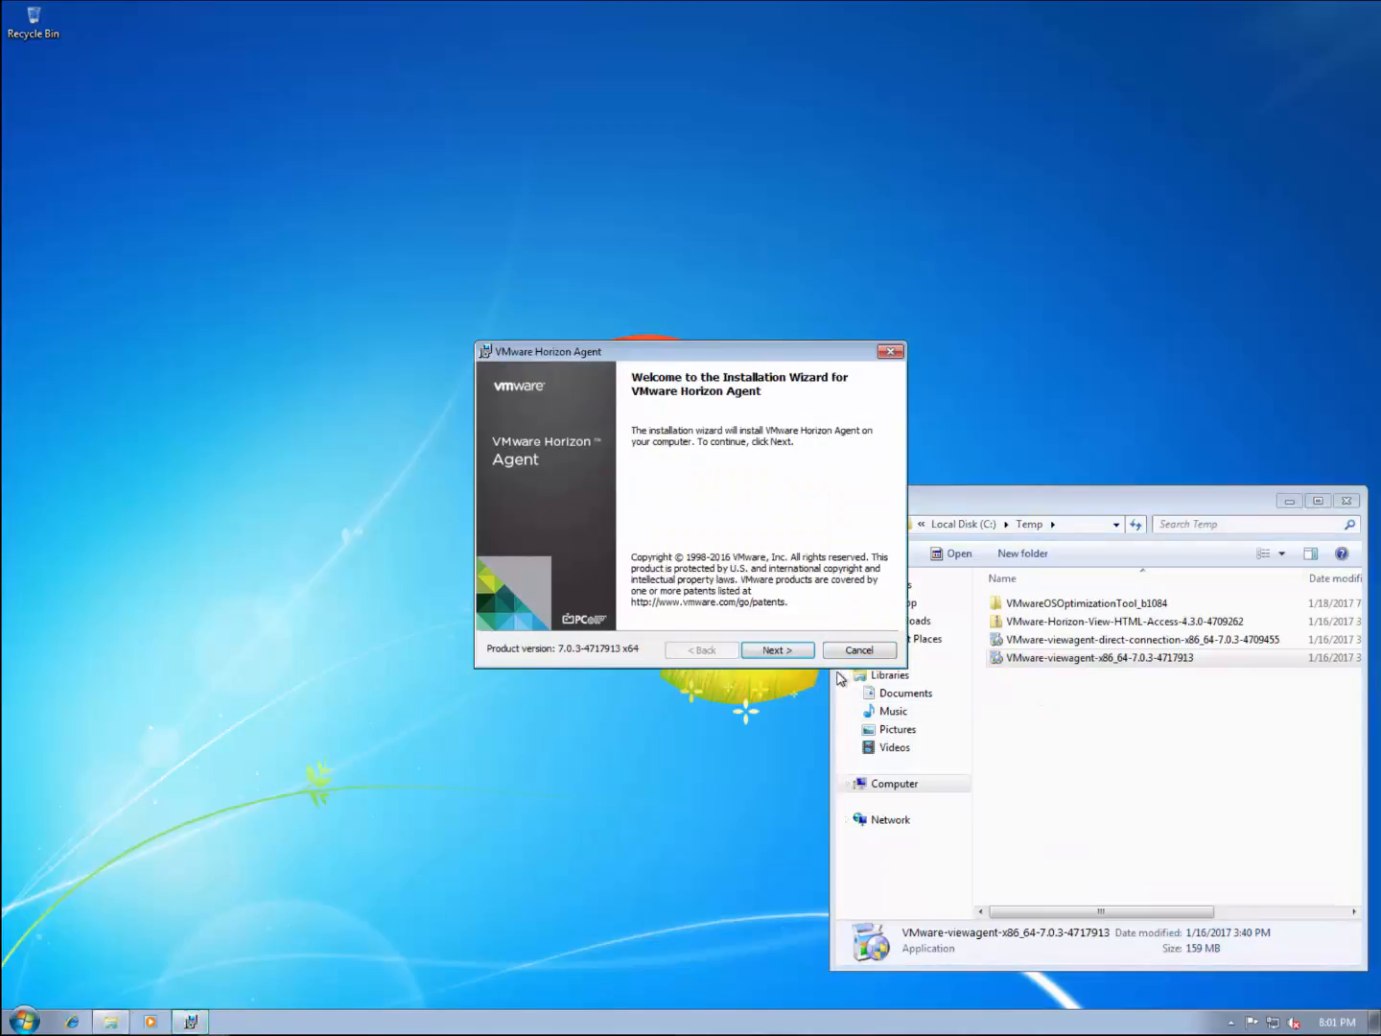
click(781, 656)
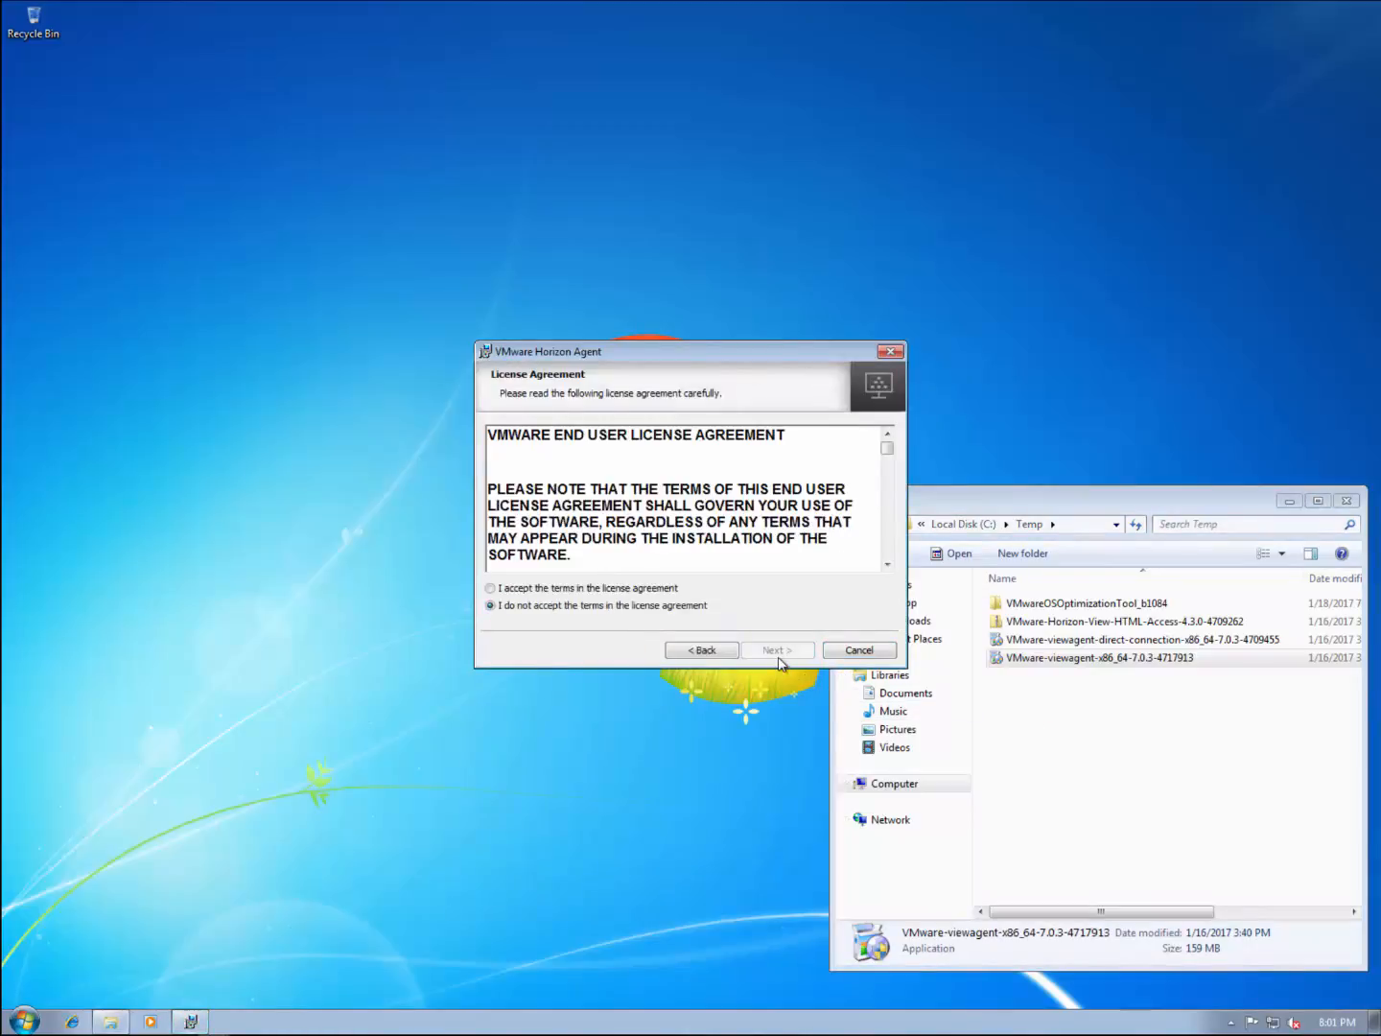
click(628, 591)
click(791, 657)
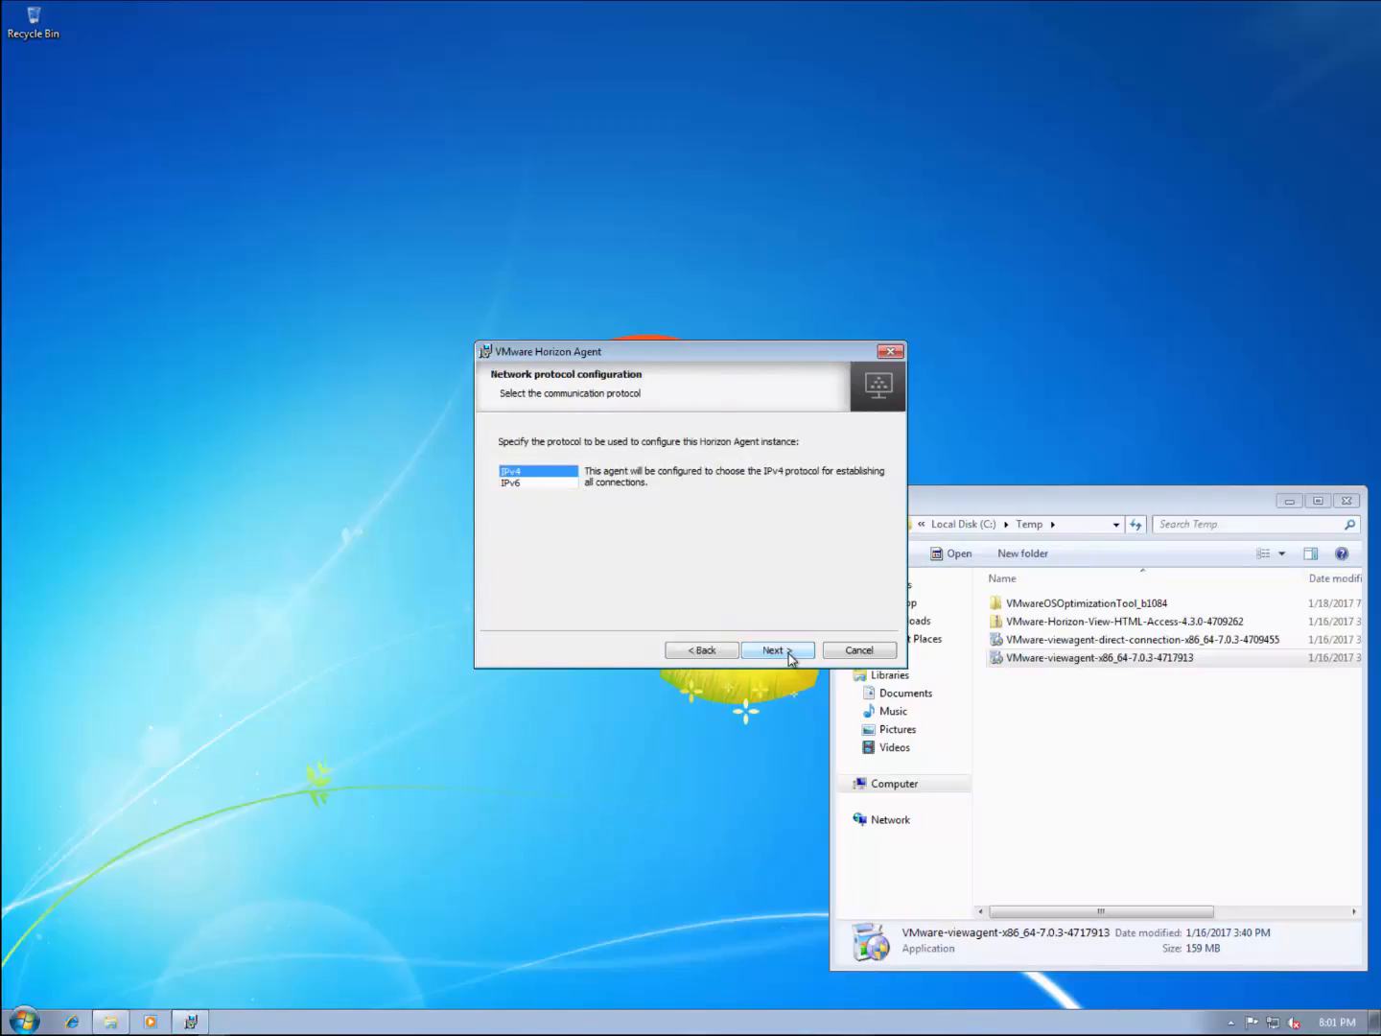
Step: Keep IPv4, include USB Redirection with all subfeatures, acknowledge the warning, and install
click(790, 657)
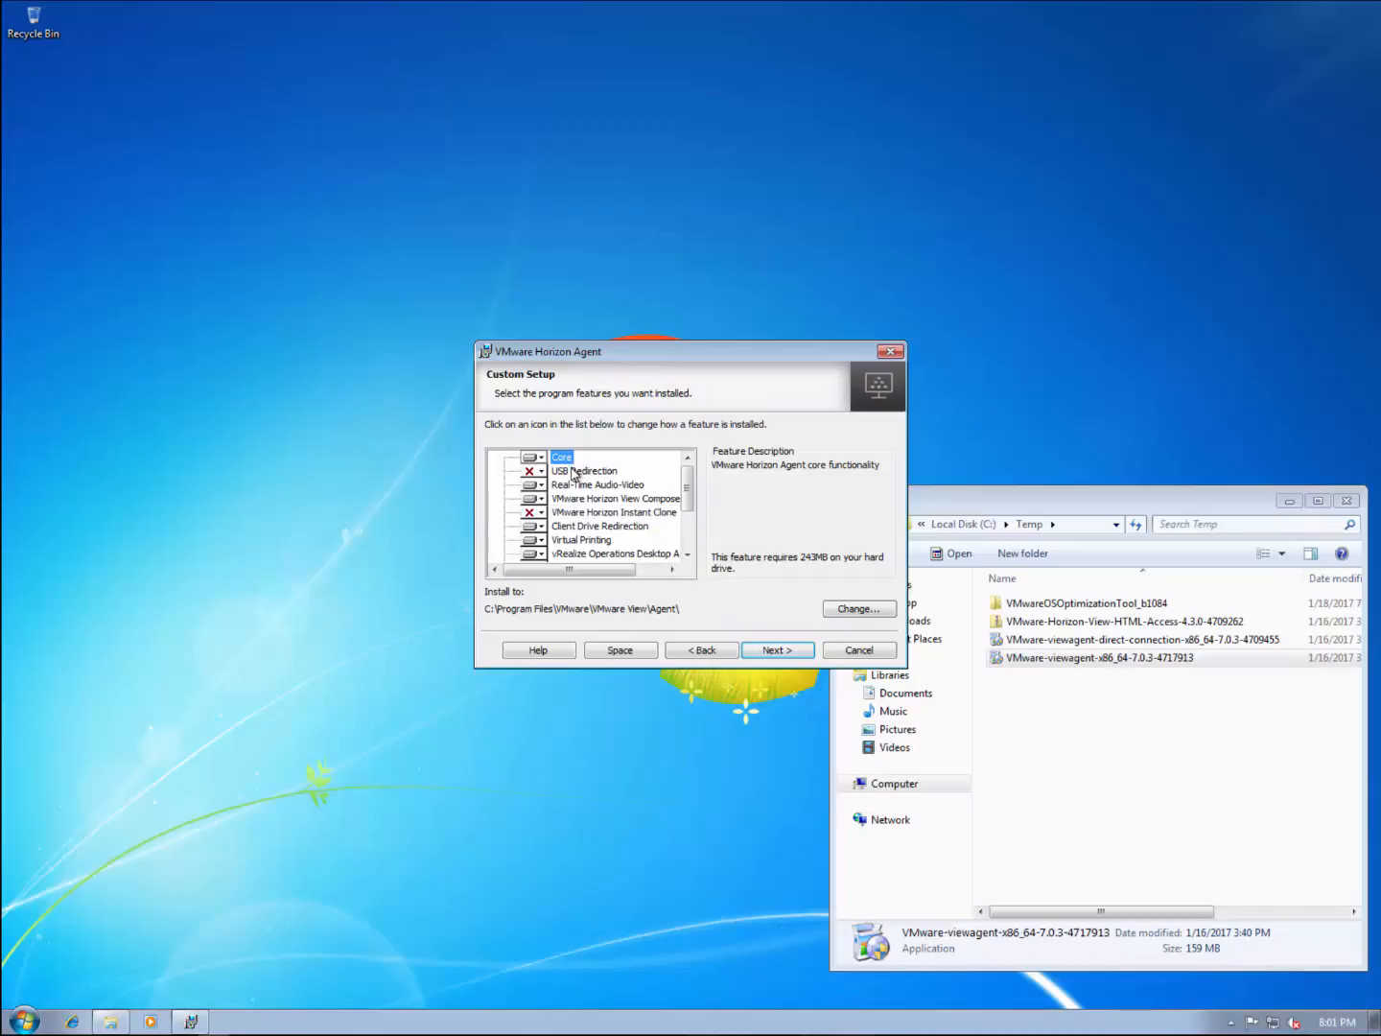
click(534, 472)
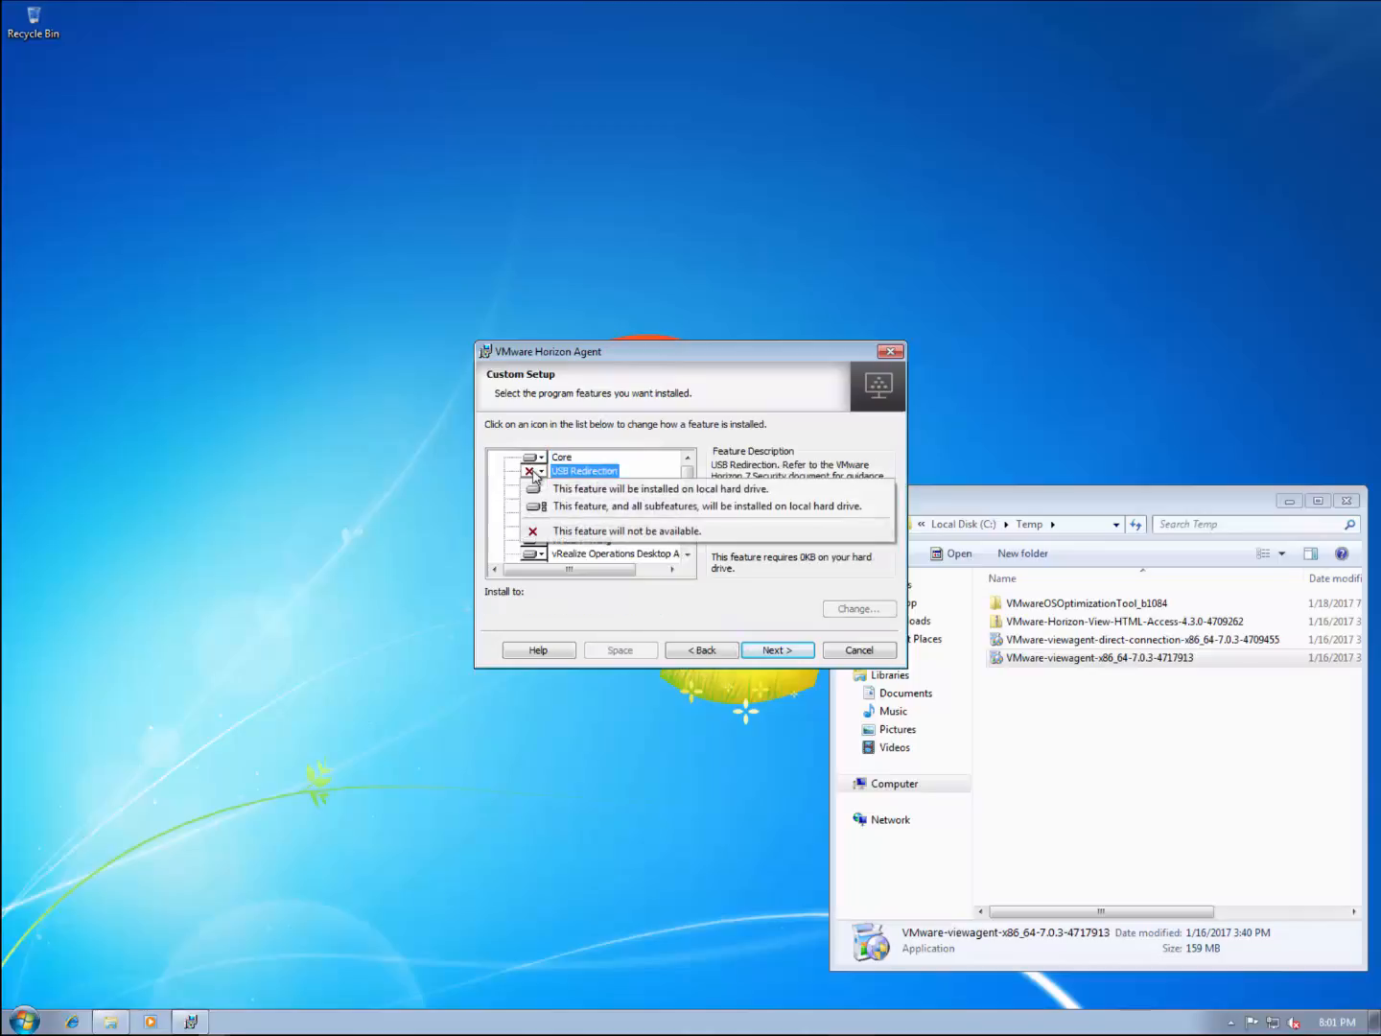
click(580, 506)
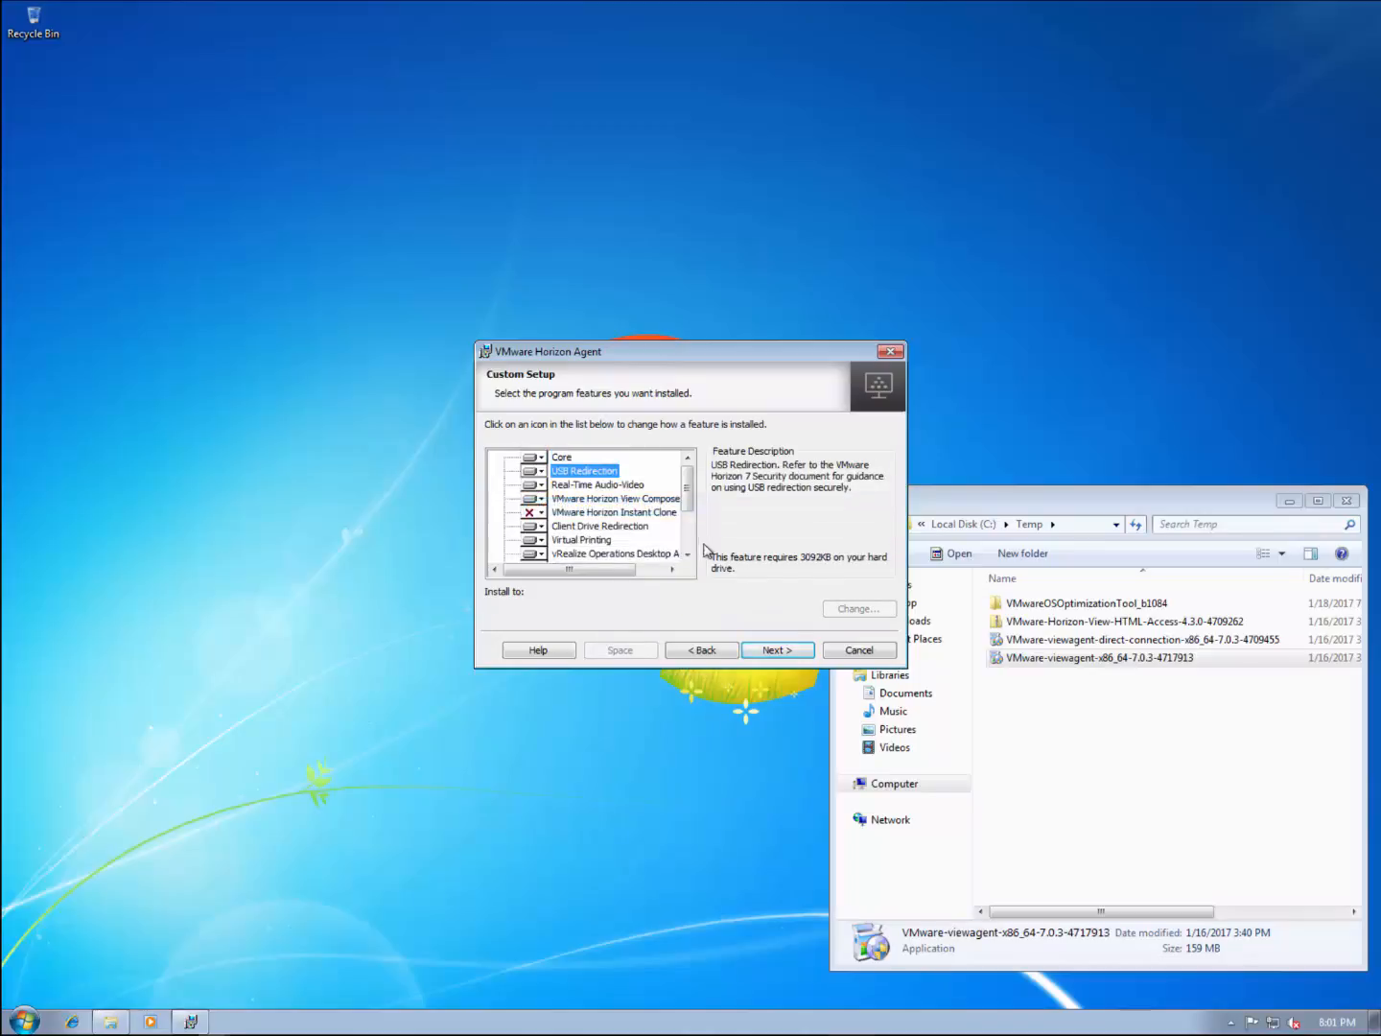
scroll(696, 528, down, 2)
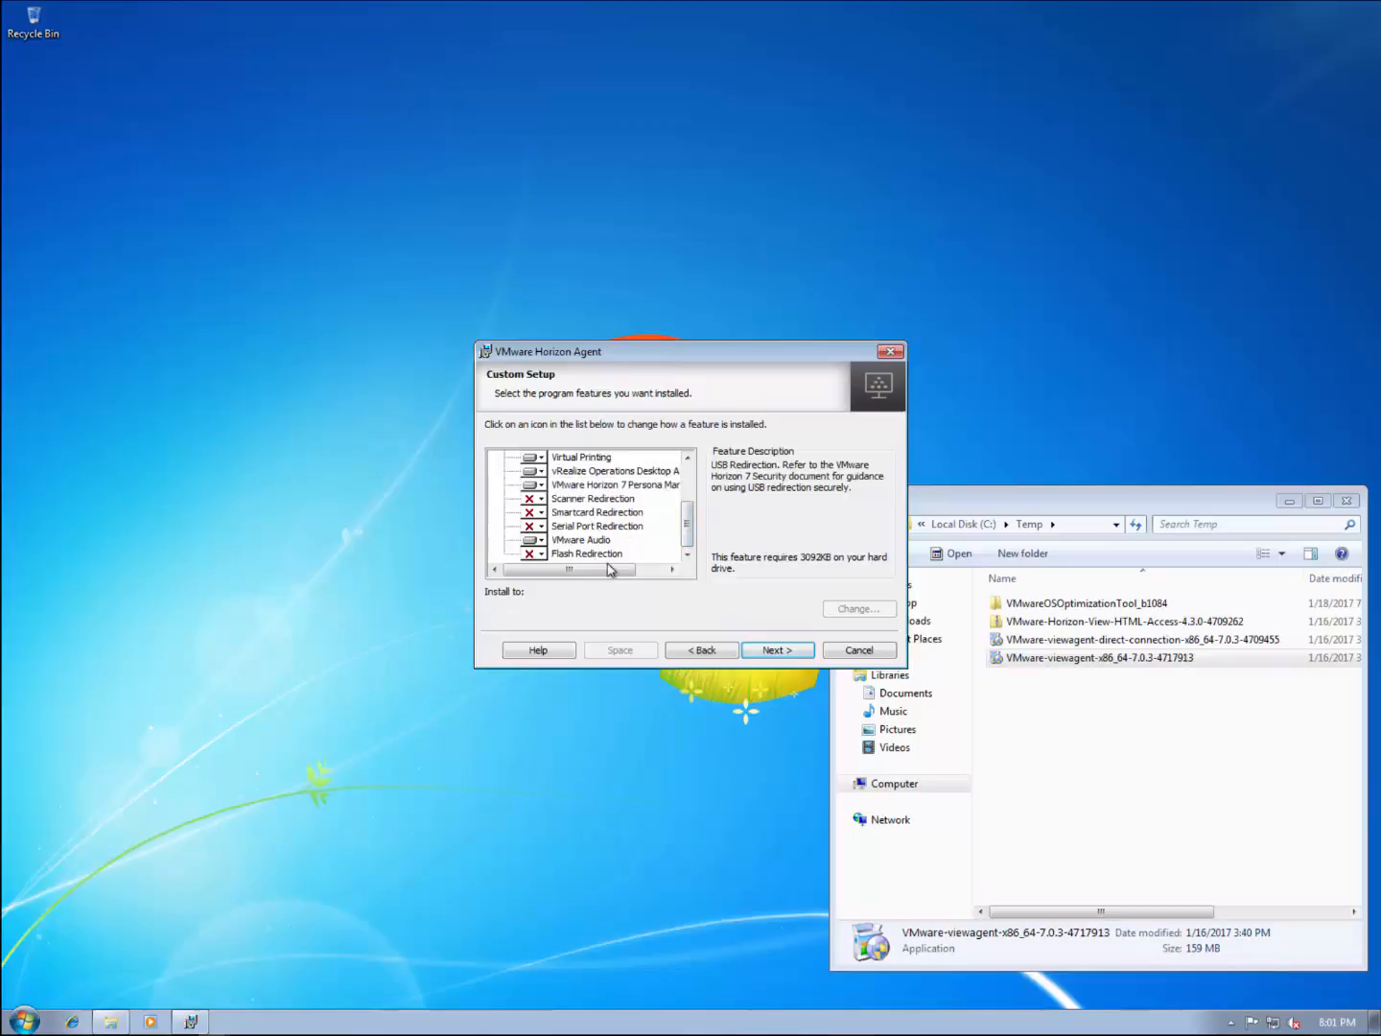
click(781, 652)
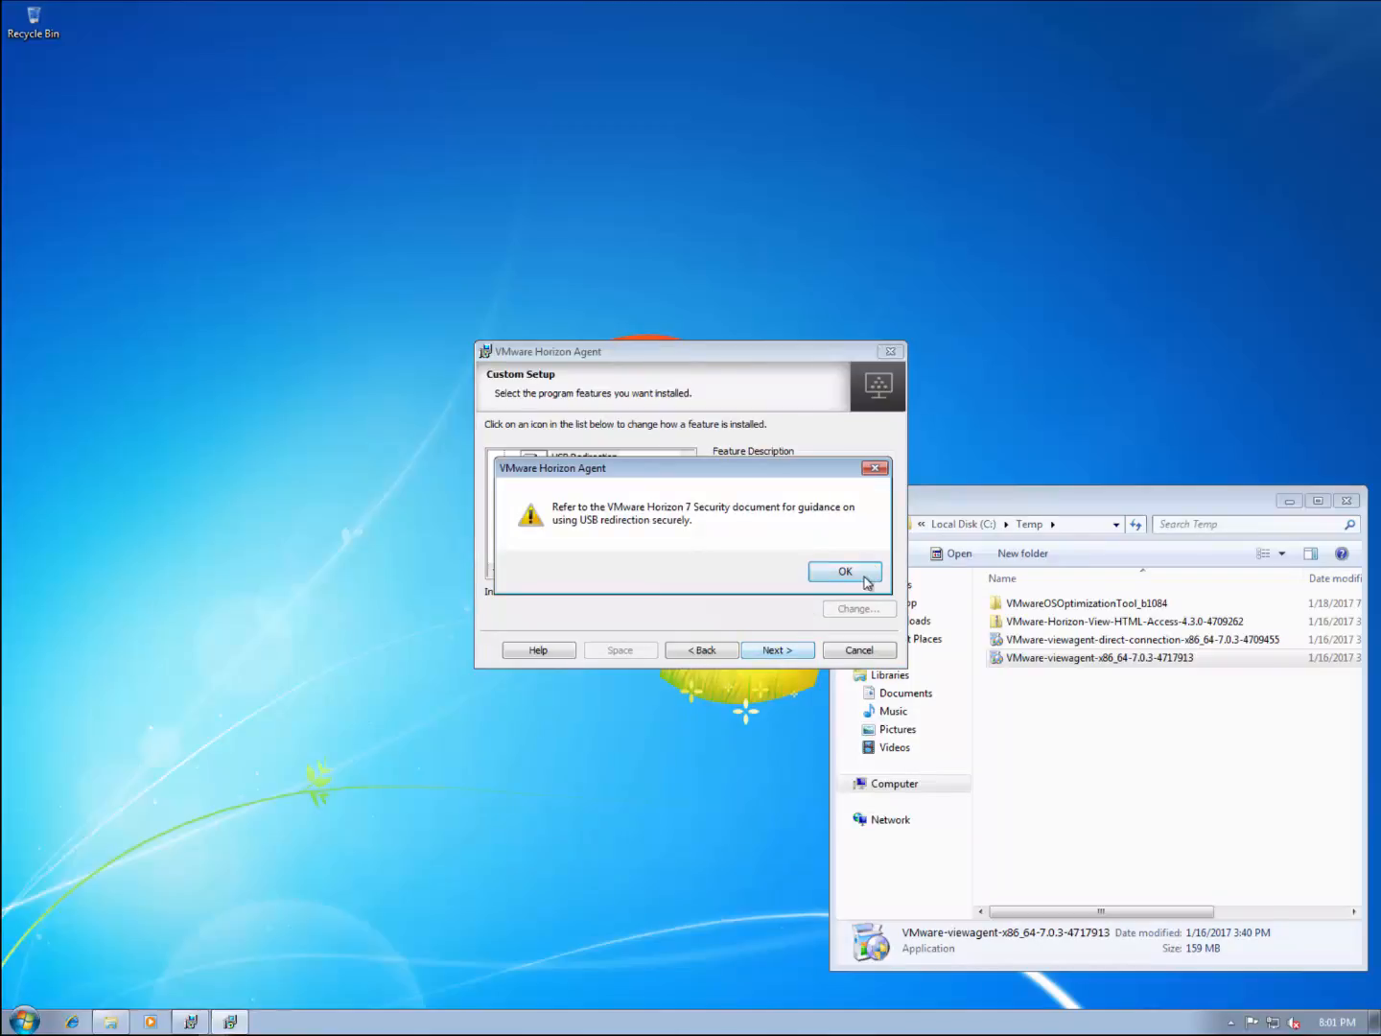
click(848, 573)
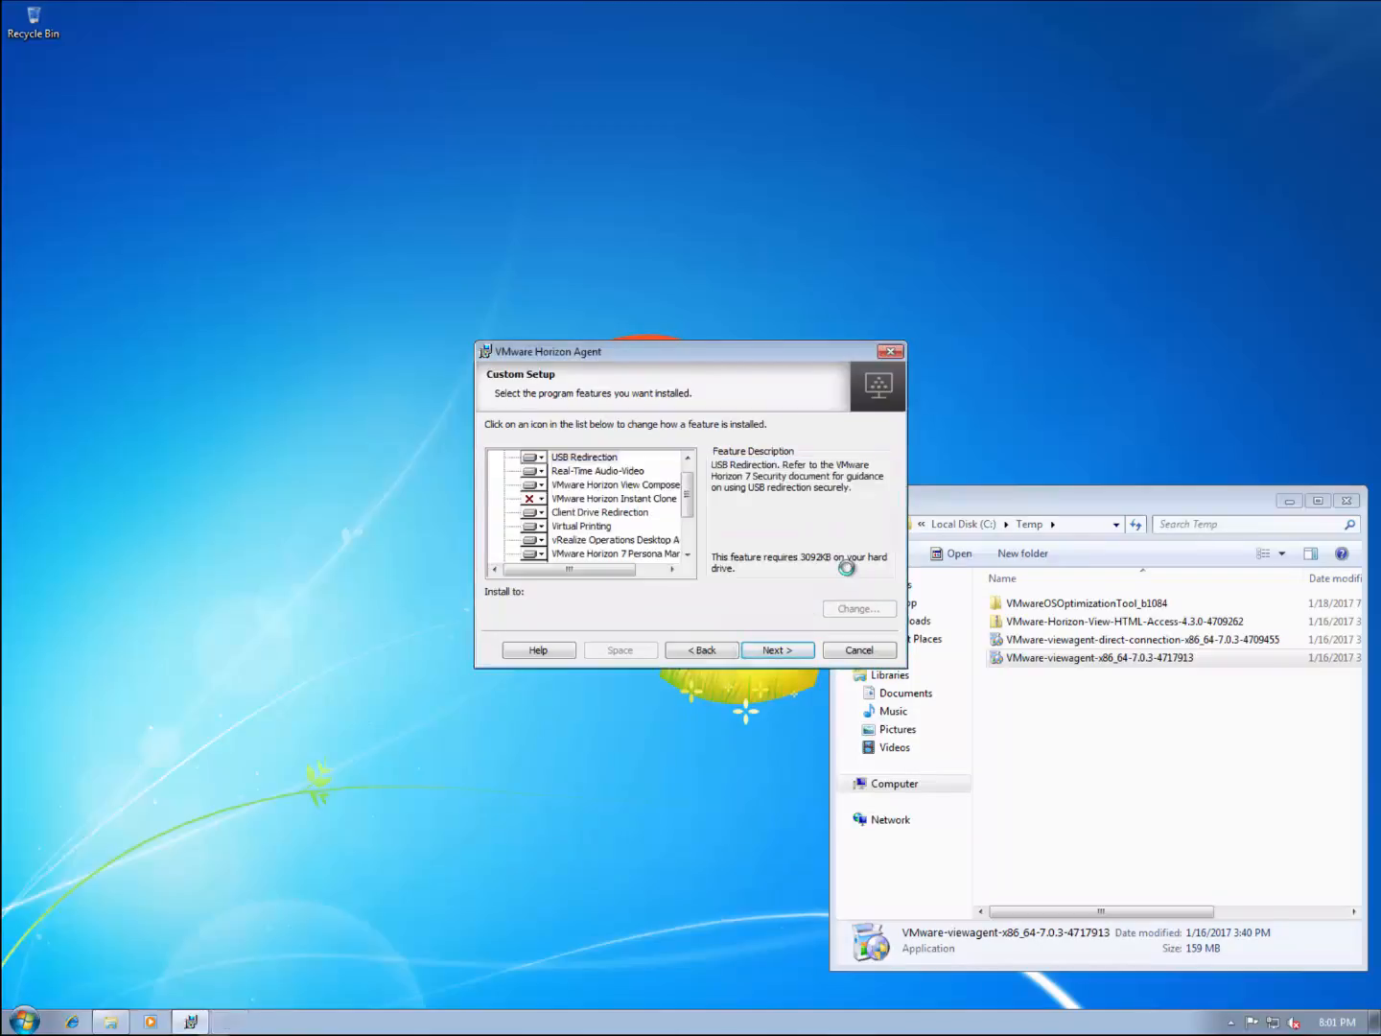
click(777, 651)
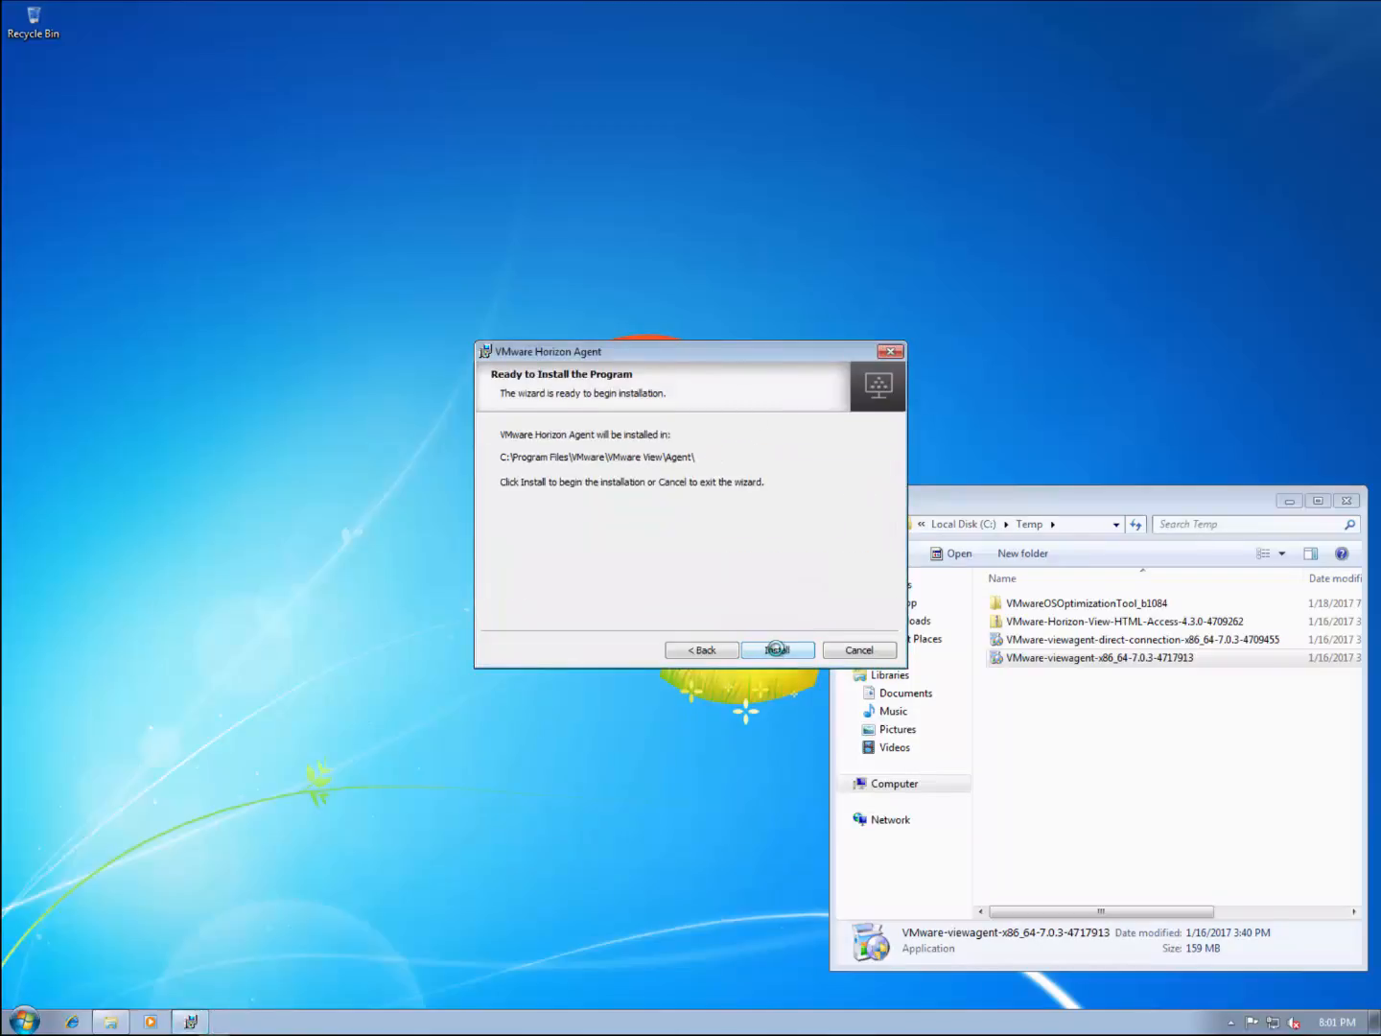
click(776, 651)
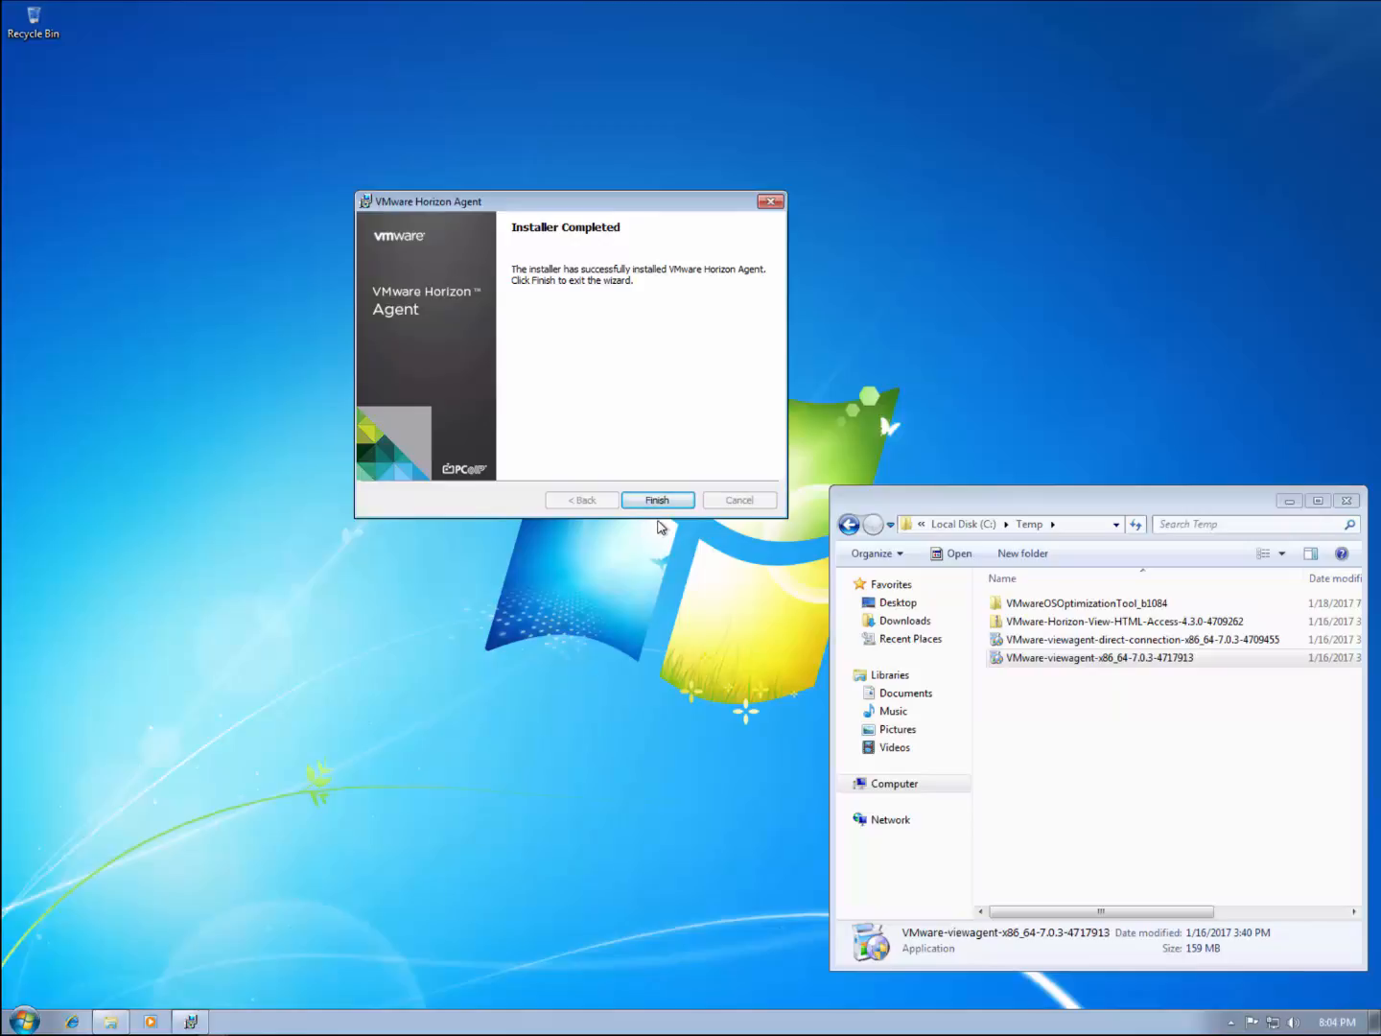
Step: Finish the agent install without restarting, then run VMwareOSOptimizationTool_b1084 with admin rights
click(660, 504)
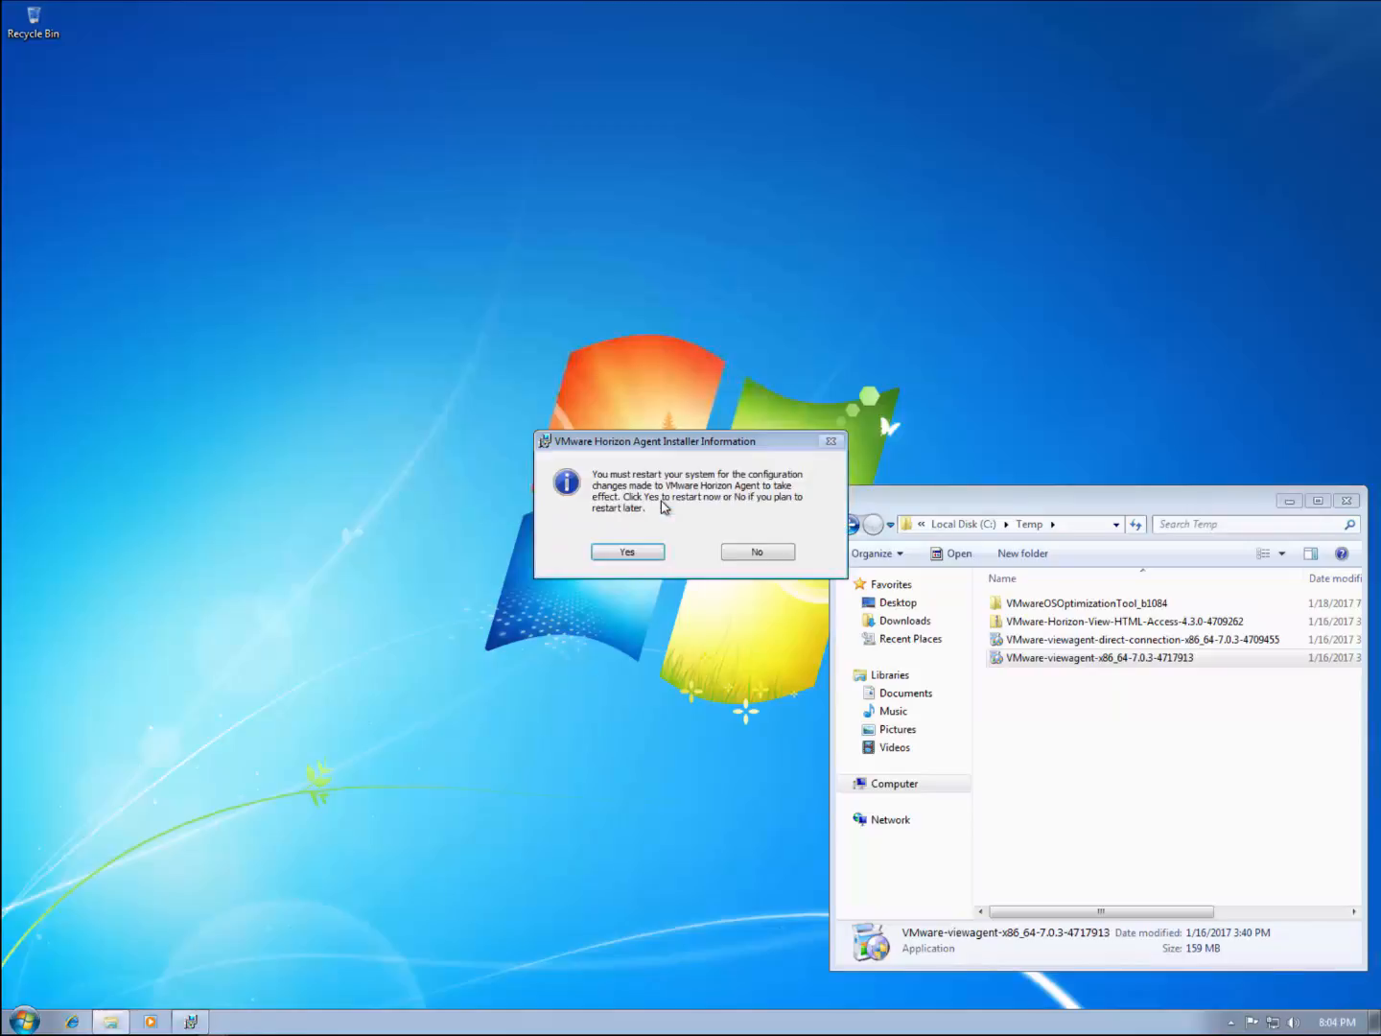
click(772, 557)
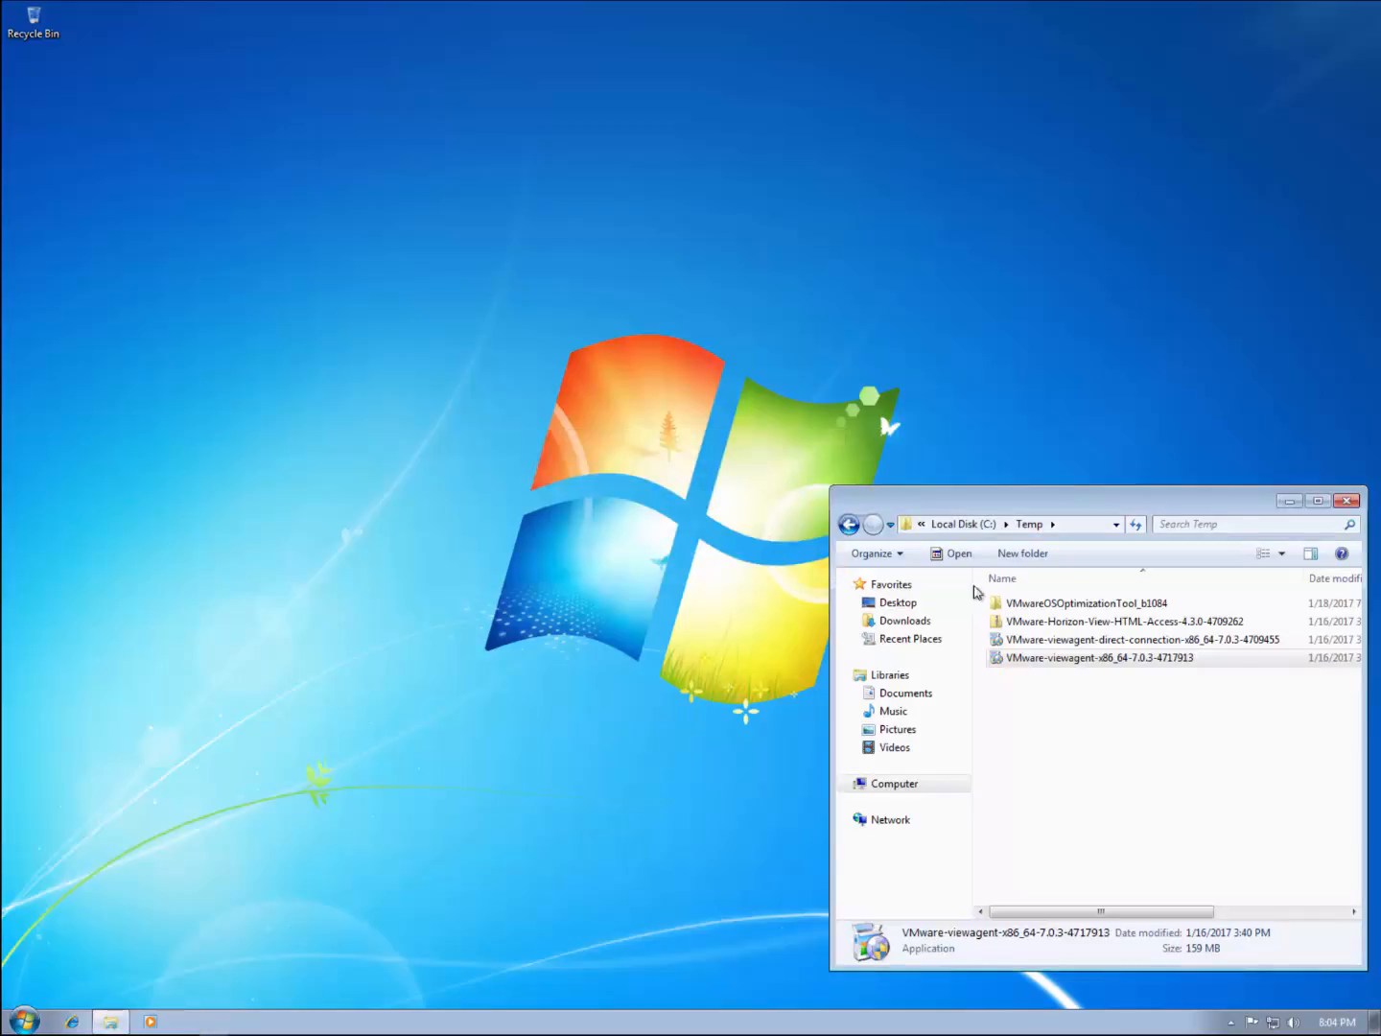
double_click(1103, 604)
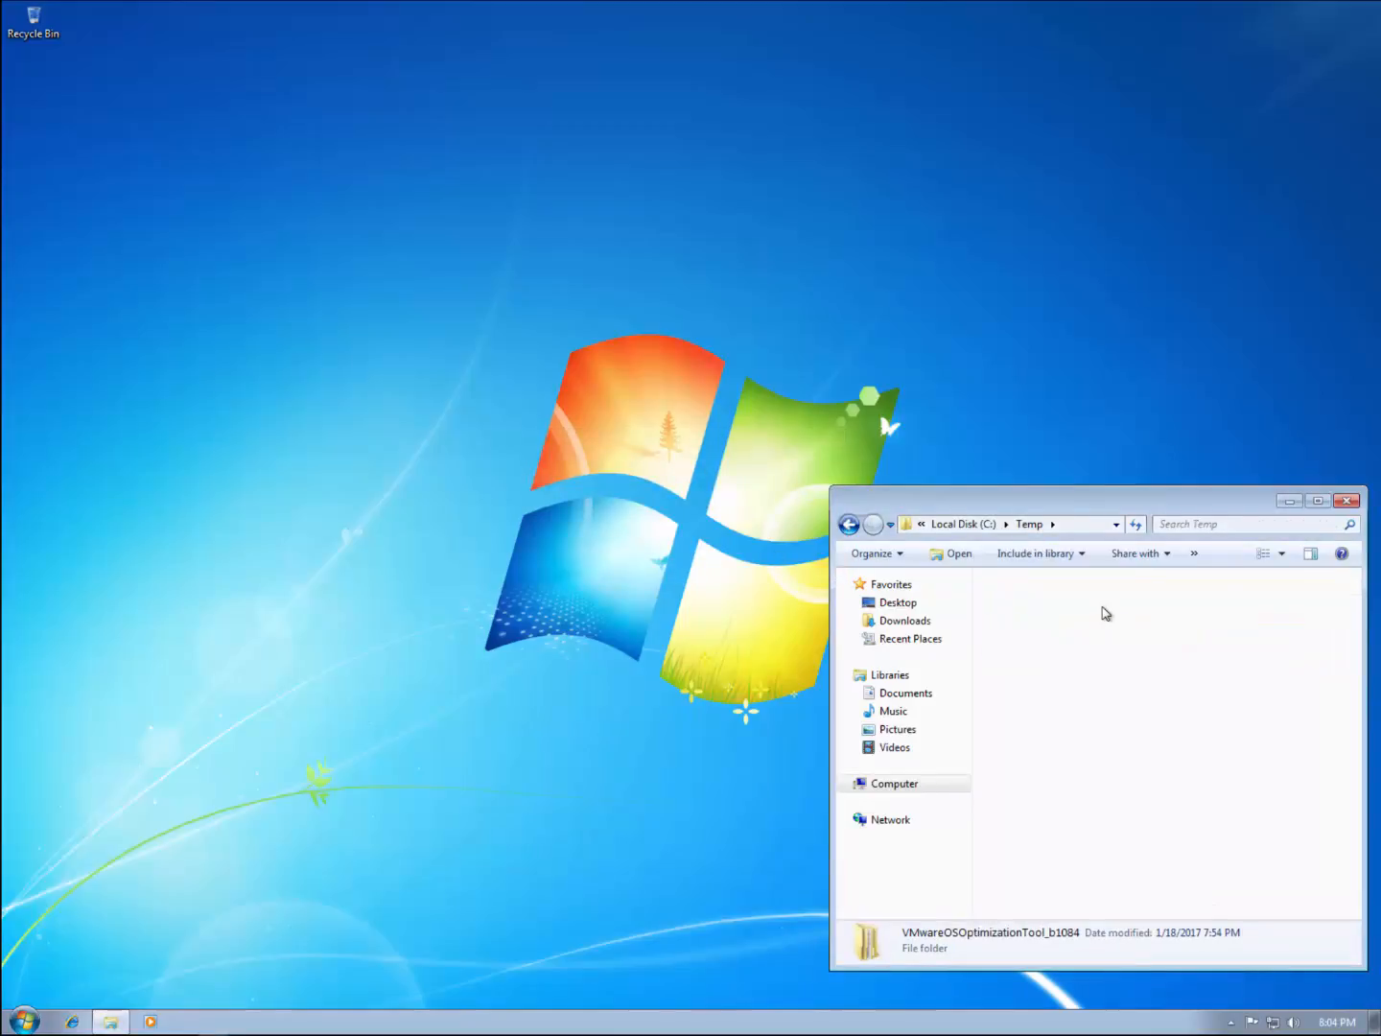
double_click(1103, 604)
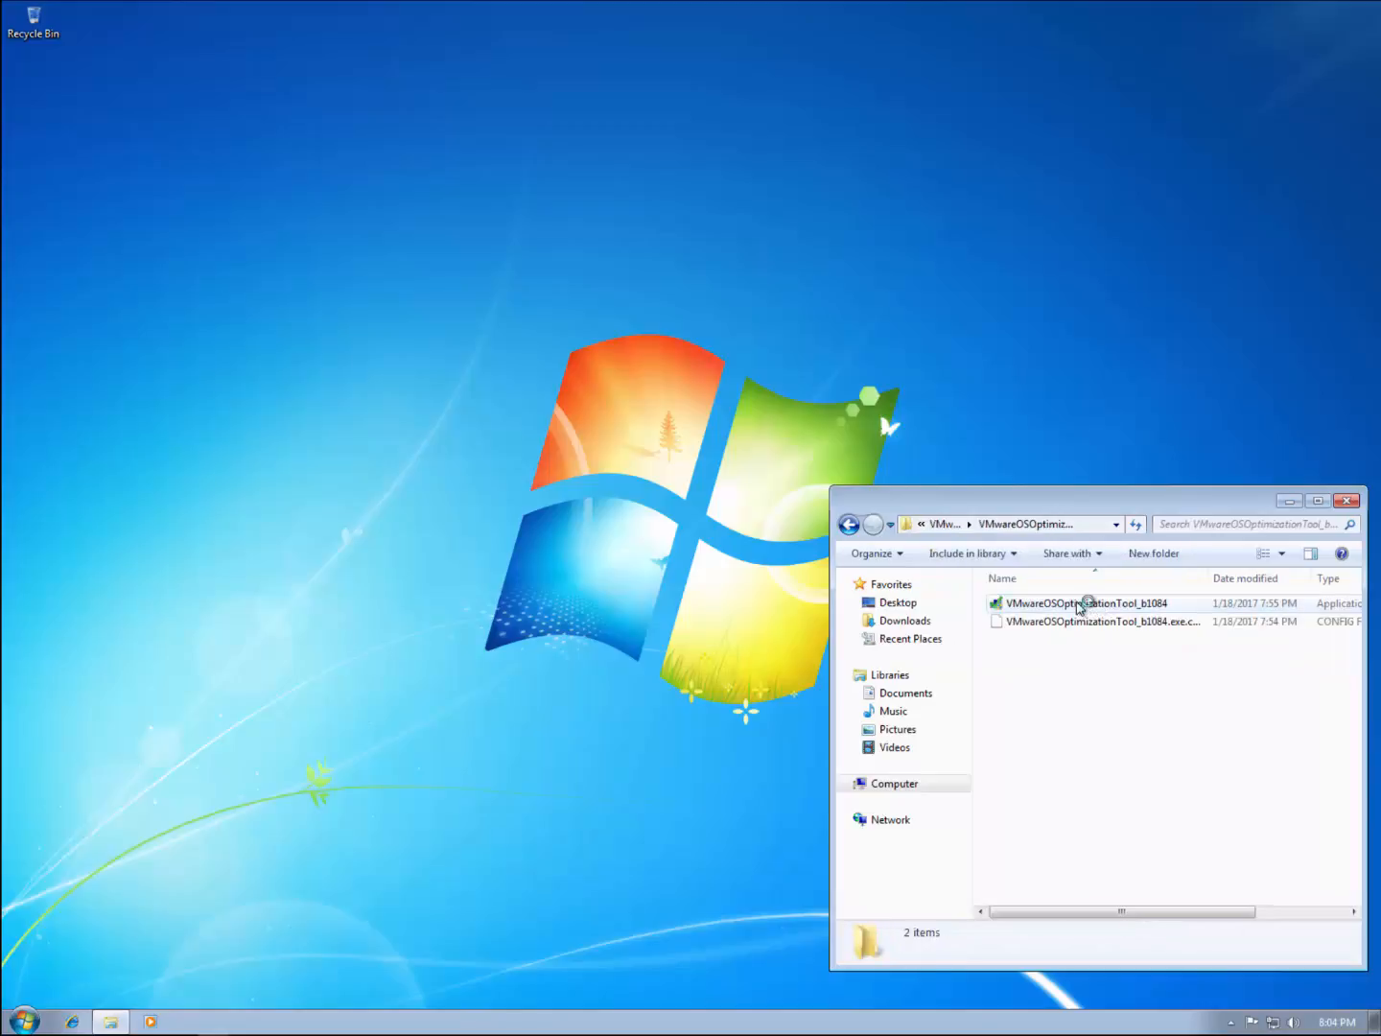
double_click(1075, 602)
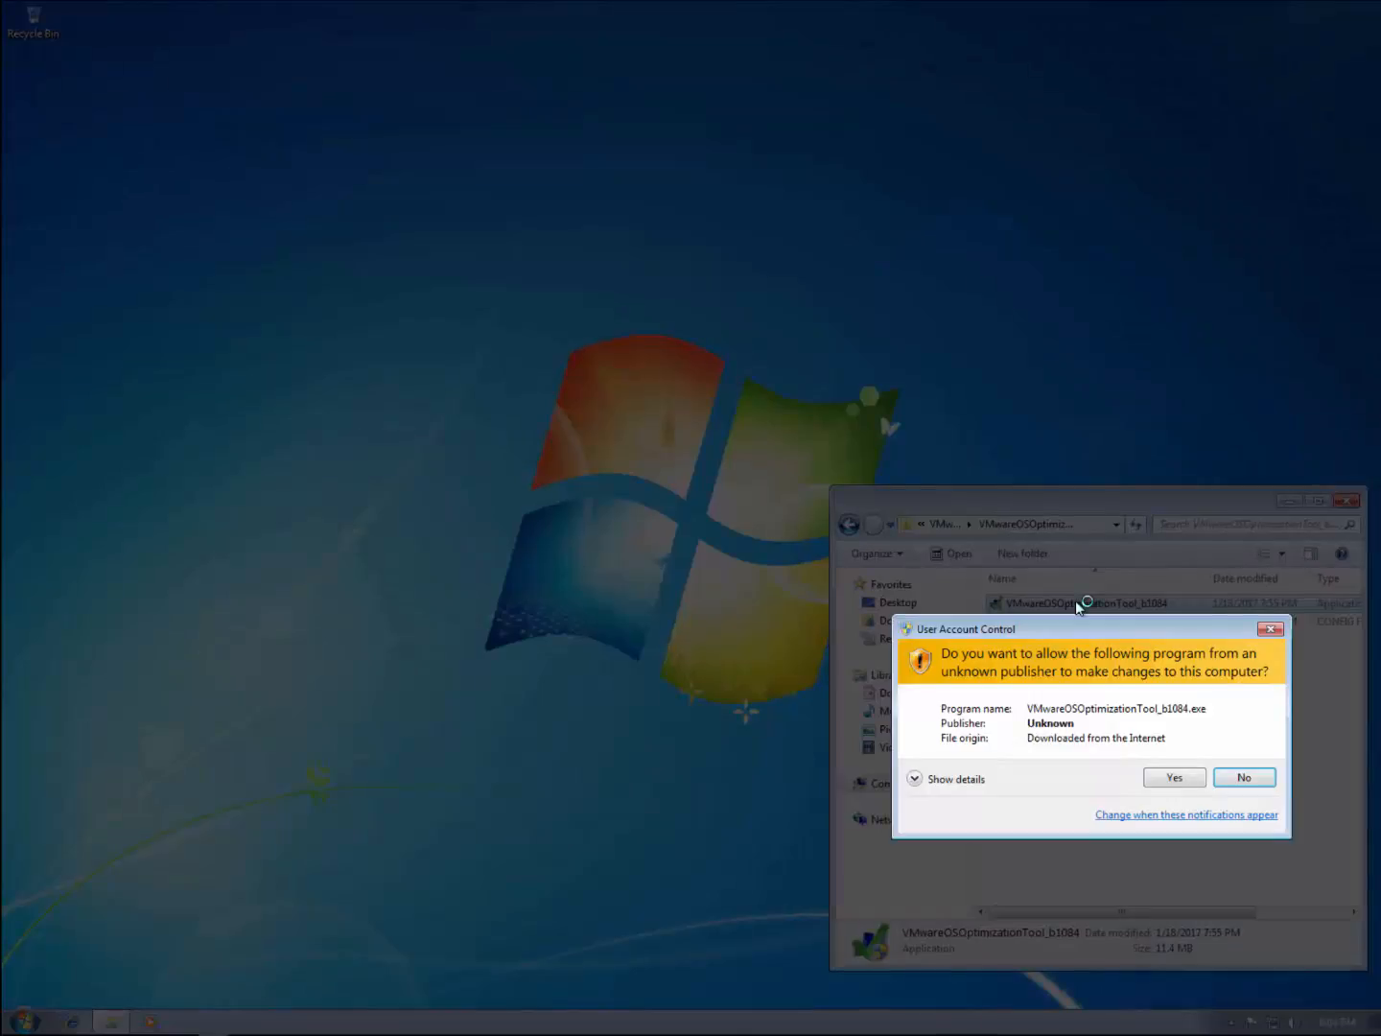
click(1172, 779)
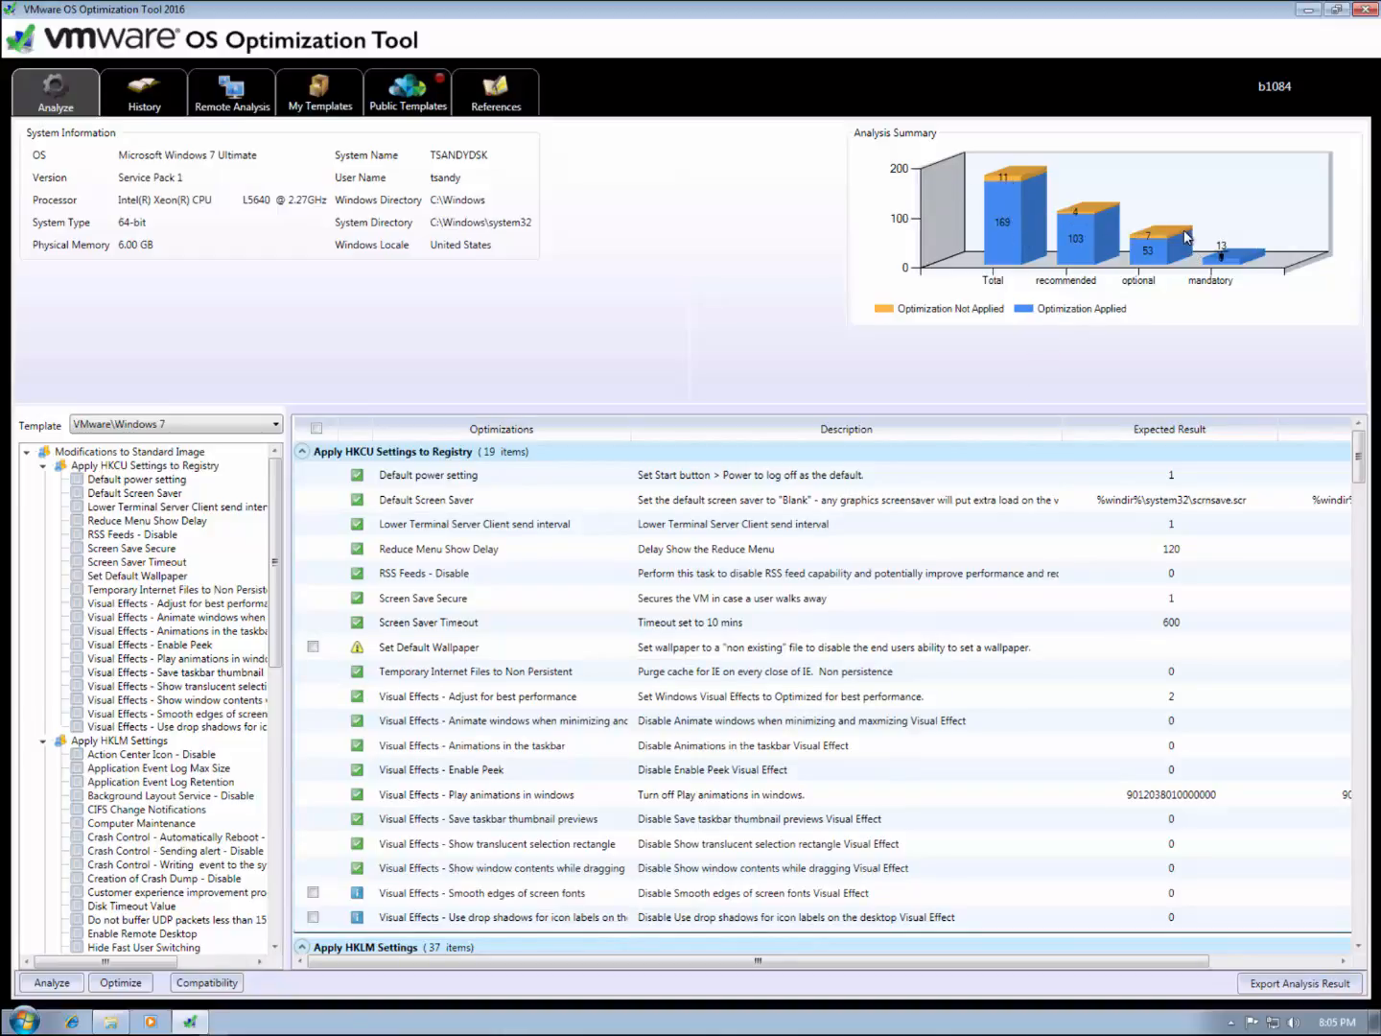
Step: Apply the Windows 7 optimizations to TSANDYDSK, then exit the OS Optimization Tool
click(121, 981)
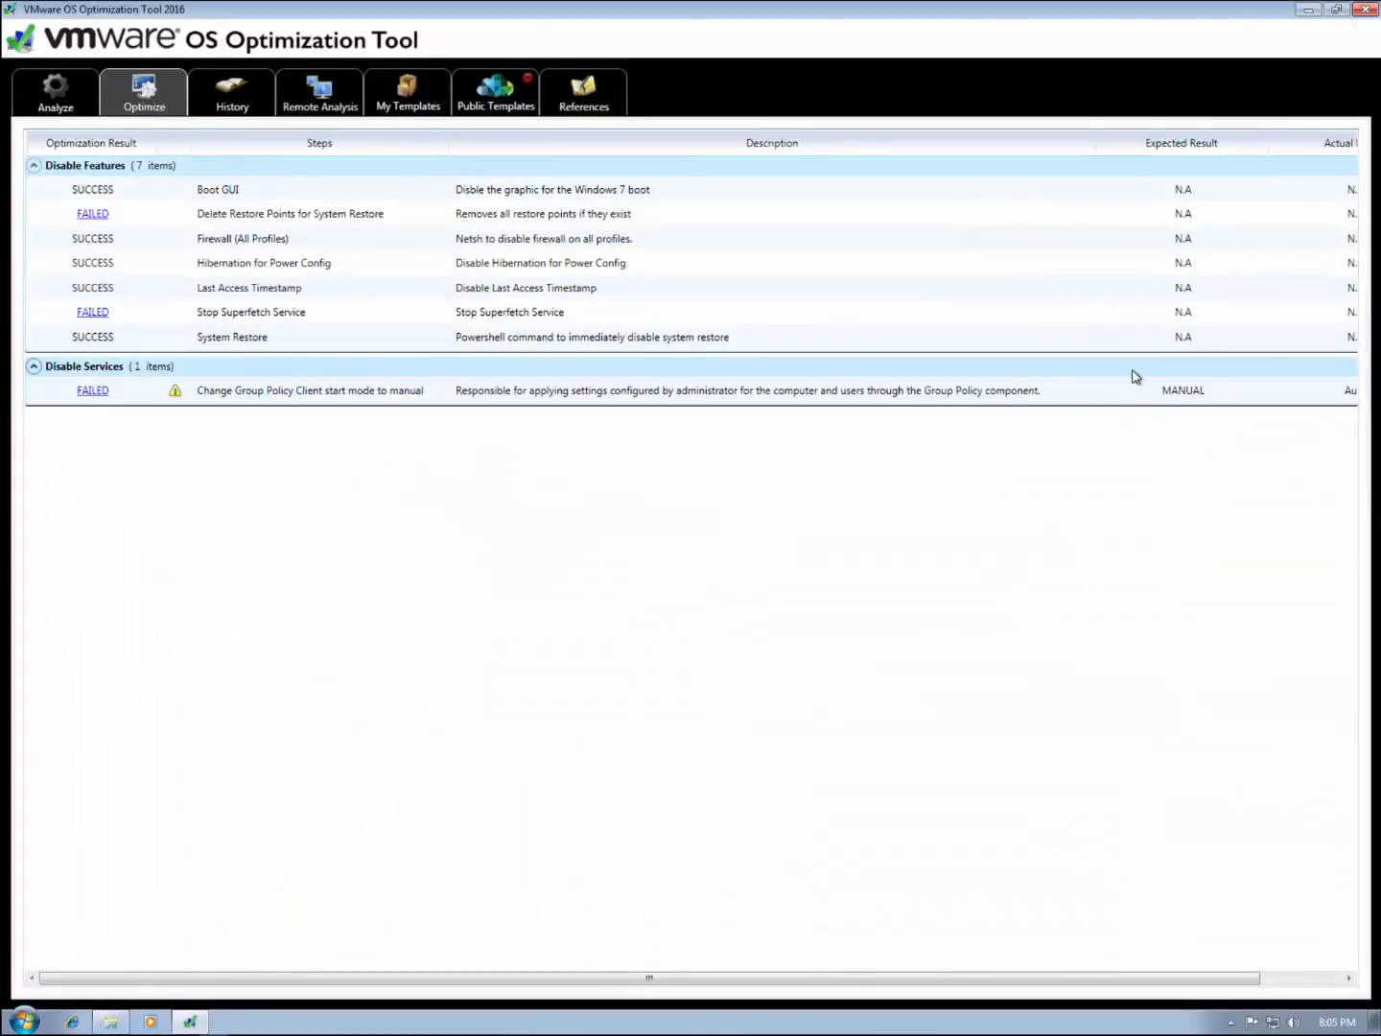
click(1367, 10)
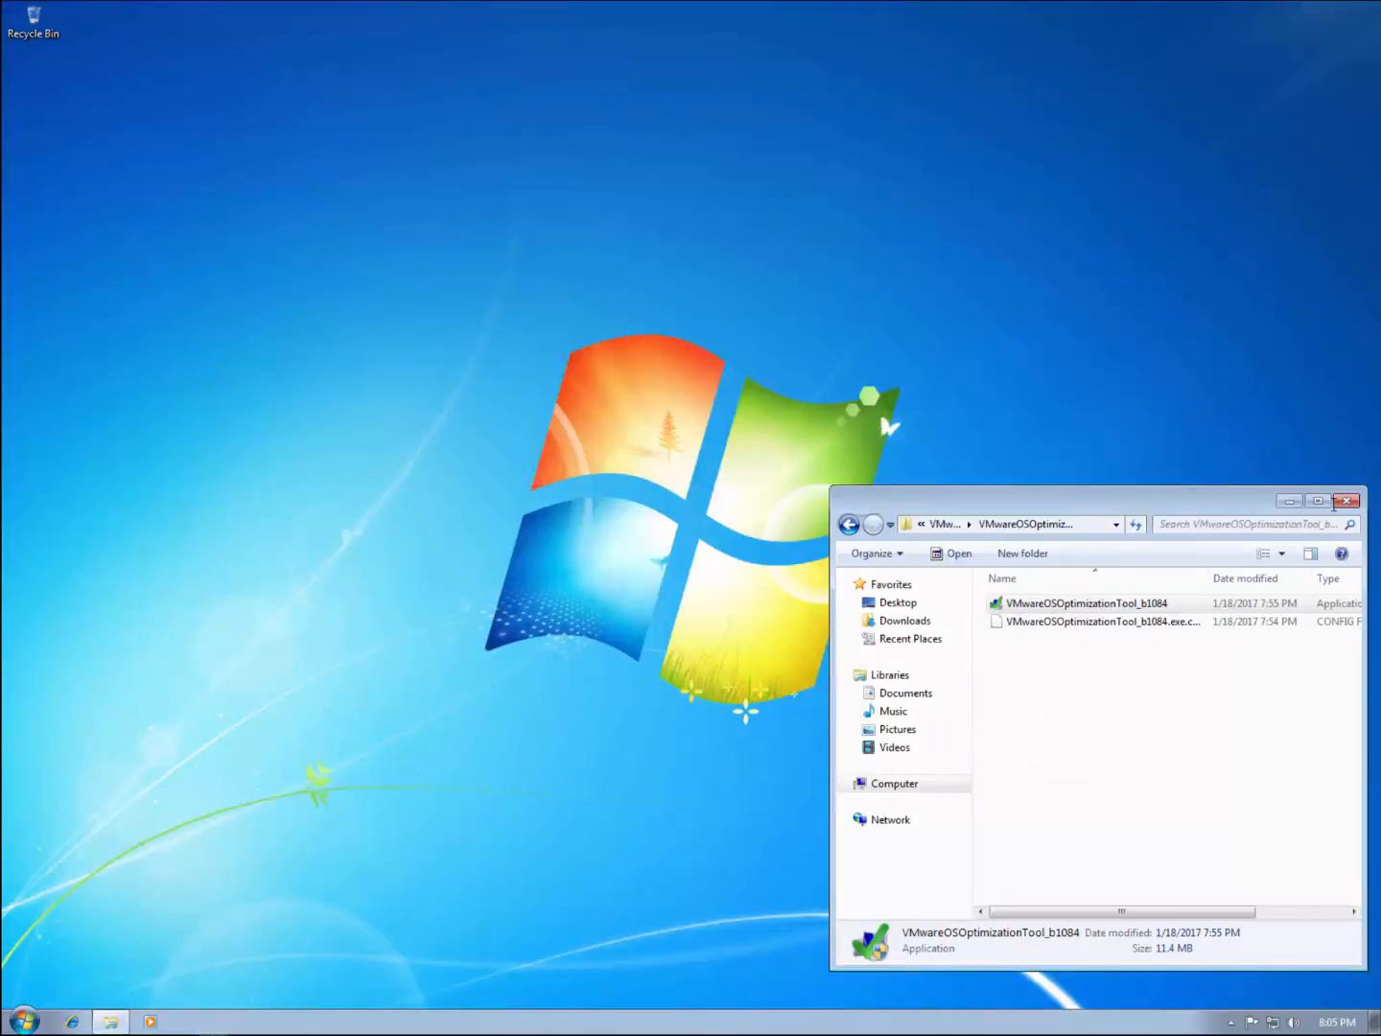
Step: Close the leftover Explorer window and restart Windows 7 from the Start menu
click(1347, 500)
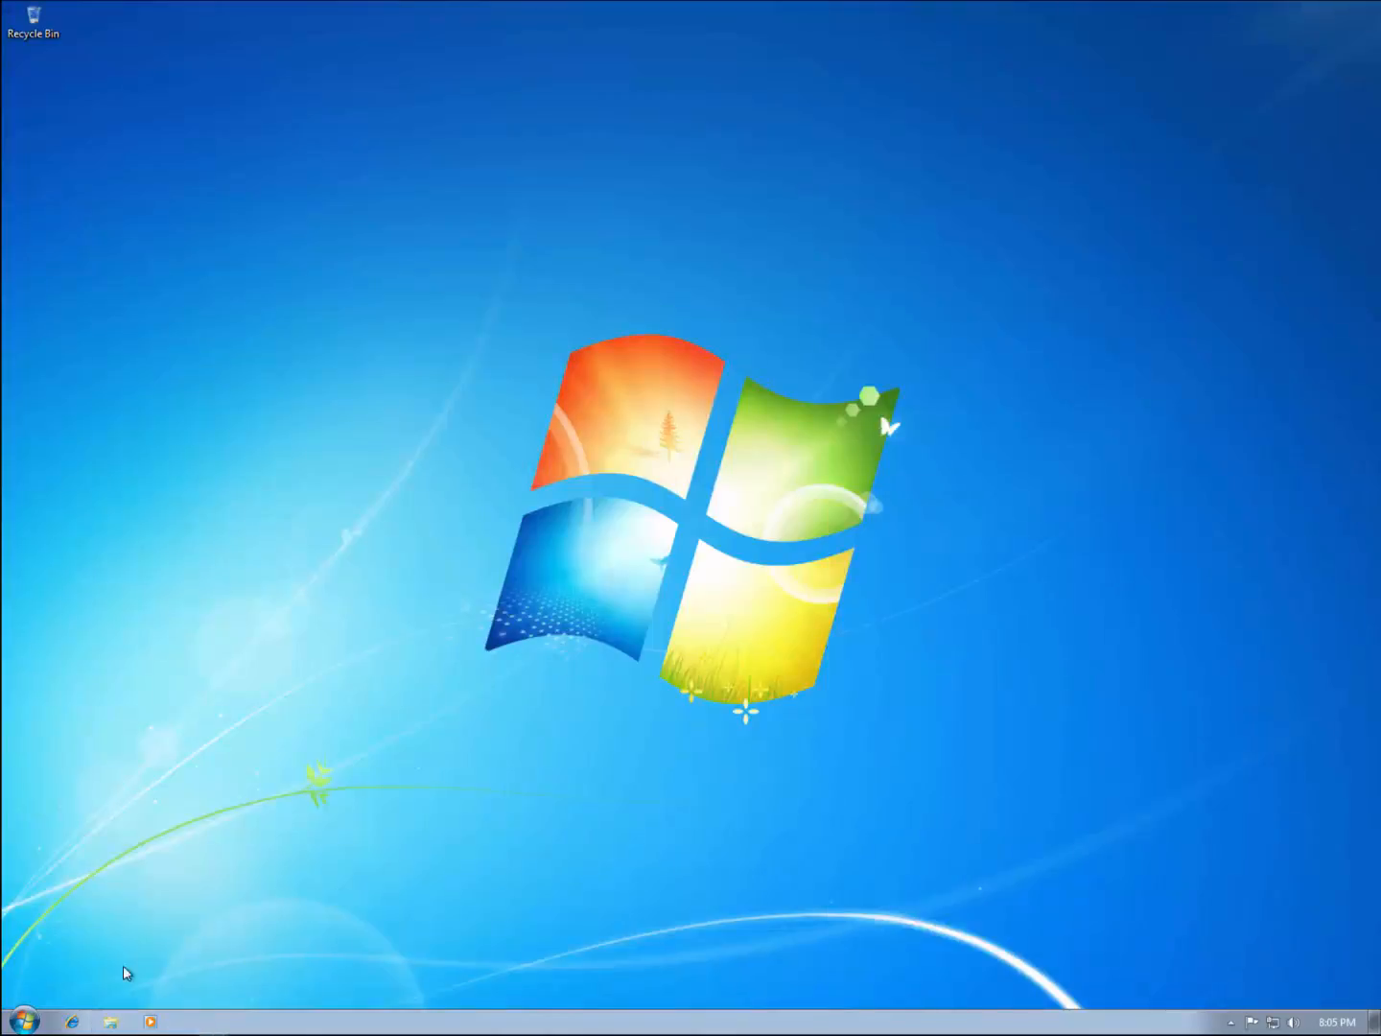
click(27, 1022)
click(303, 983)
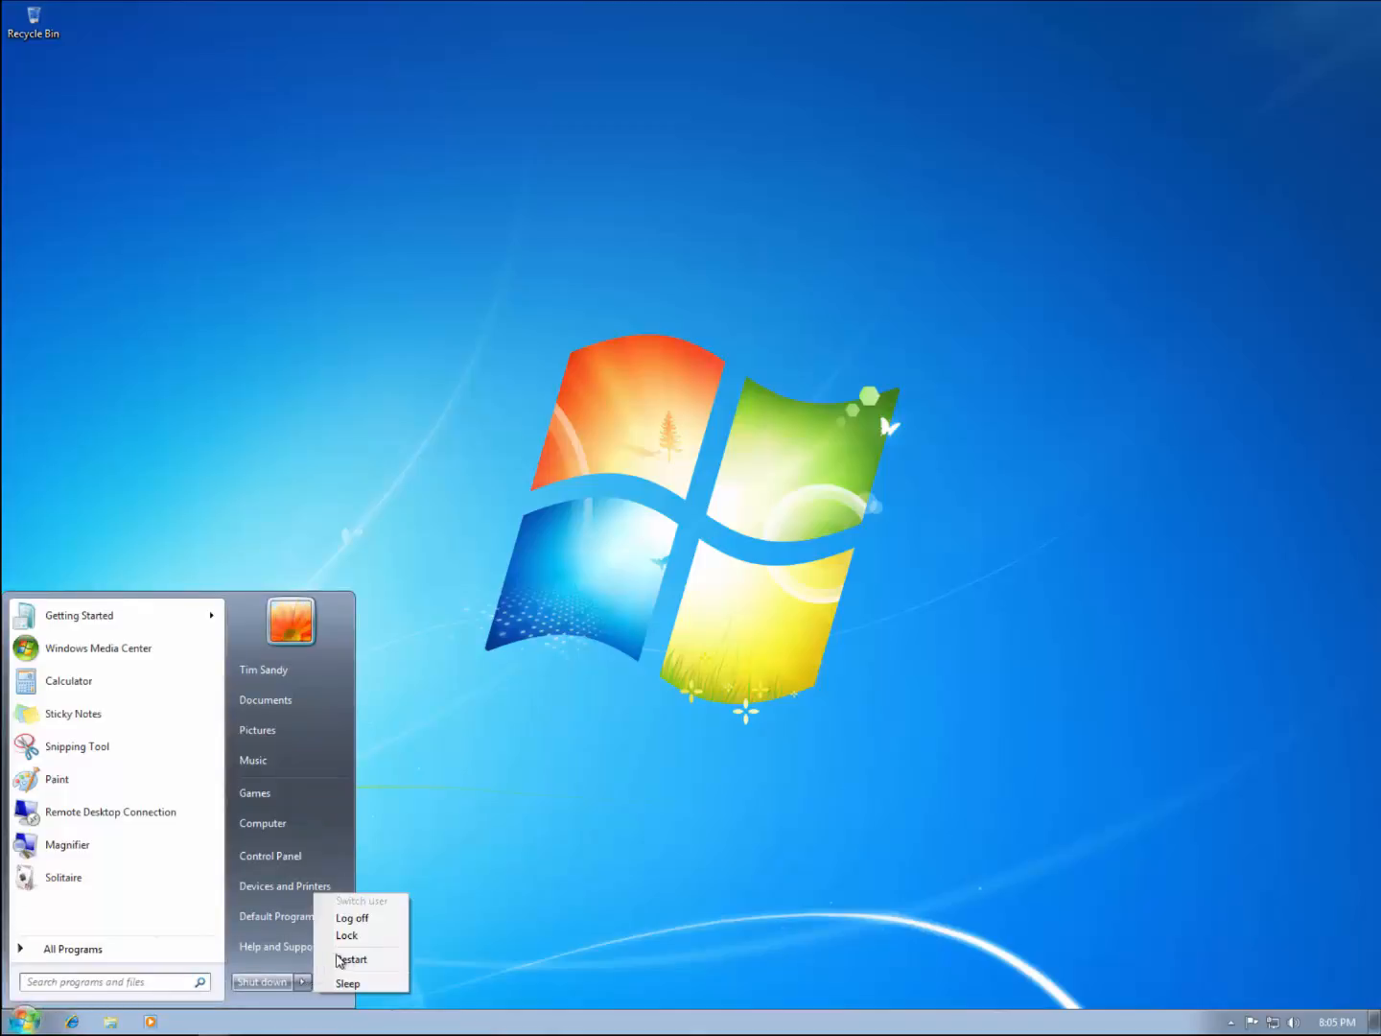
click(351, 957)
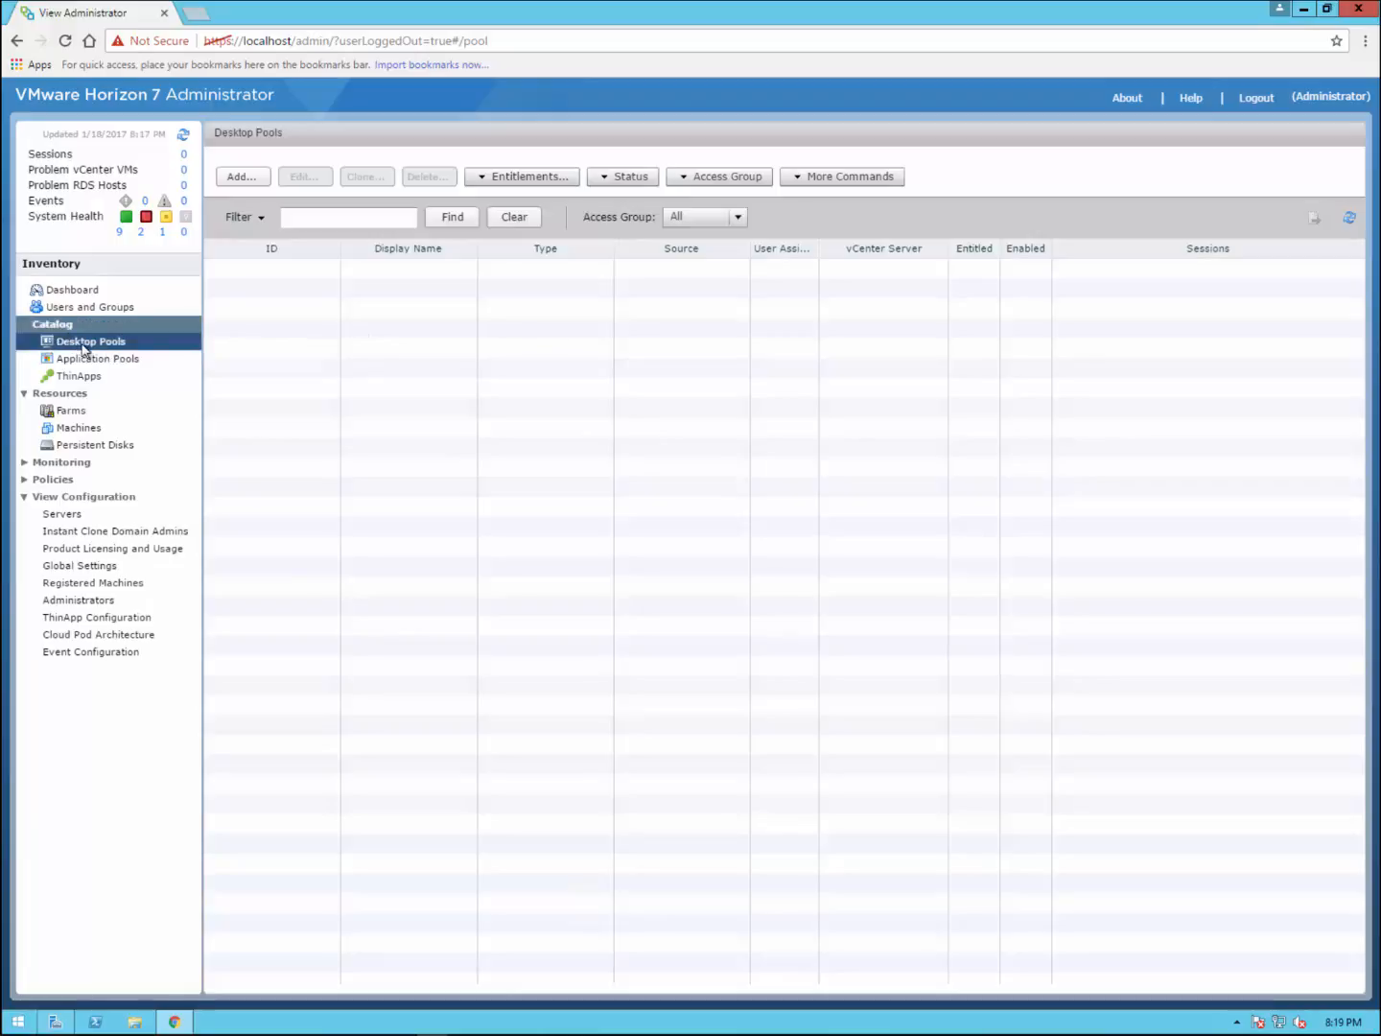
Step: Add a Manual, Dedicated desktop pool of vCenter VMs on vcenter.eaglesclaw.net
click(243, 177)
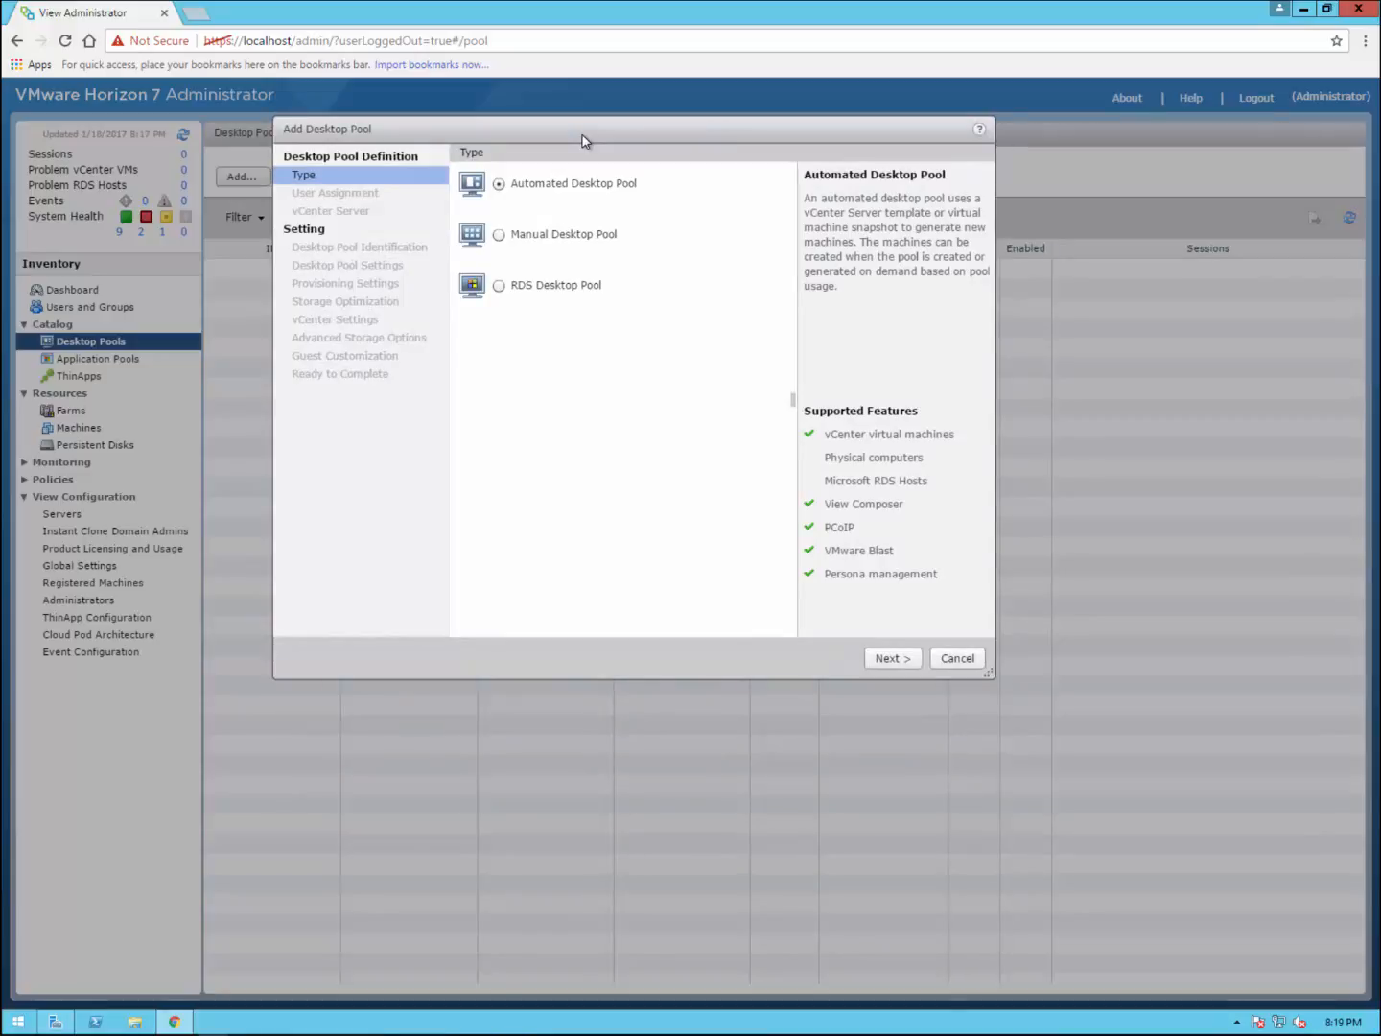
click(499, 235)
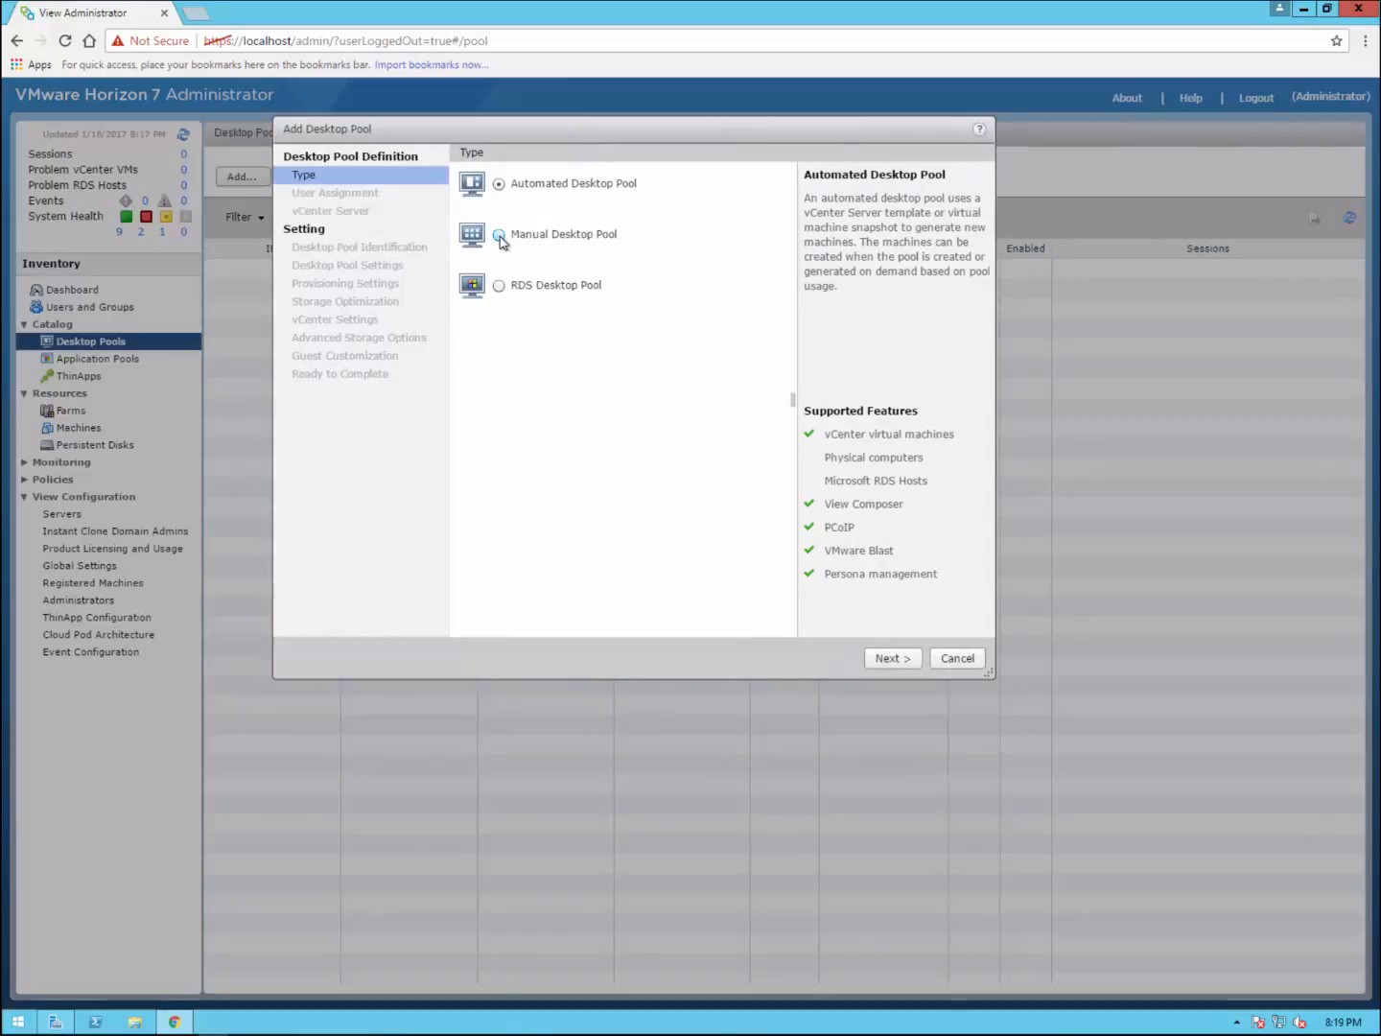
click(894, 664)
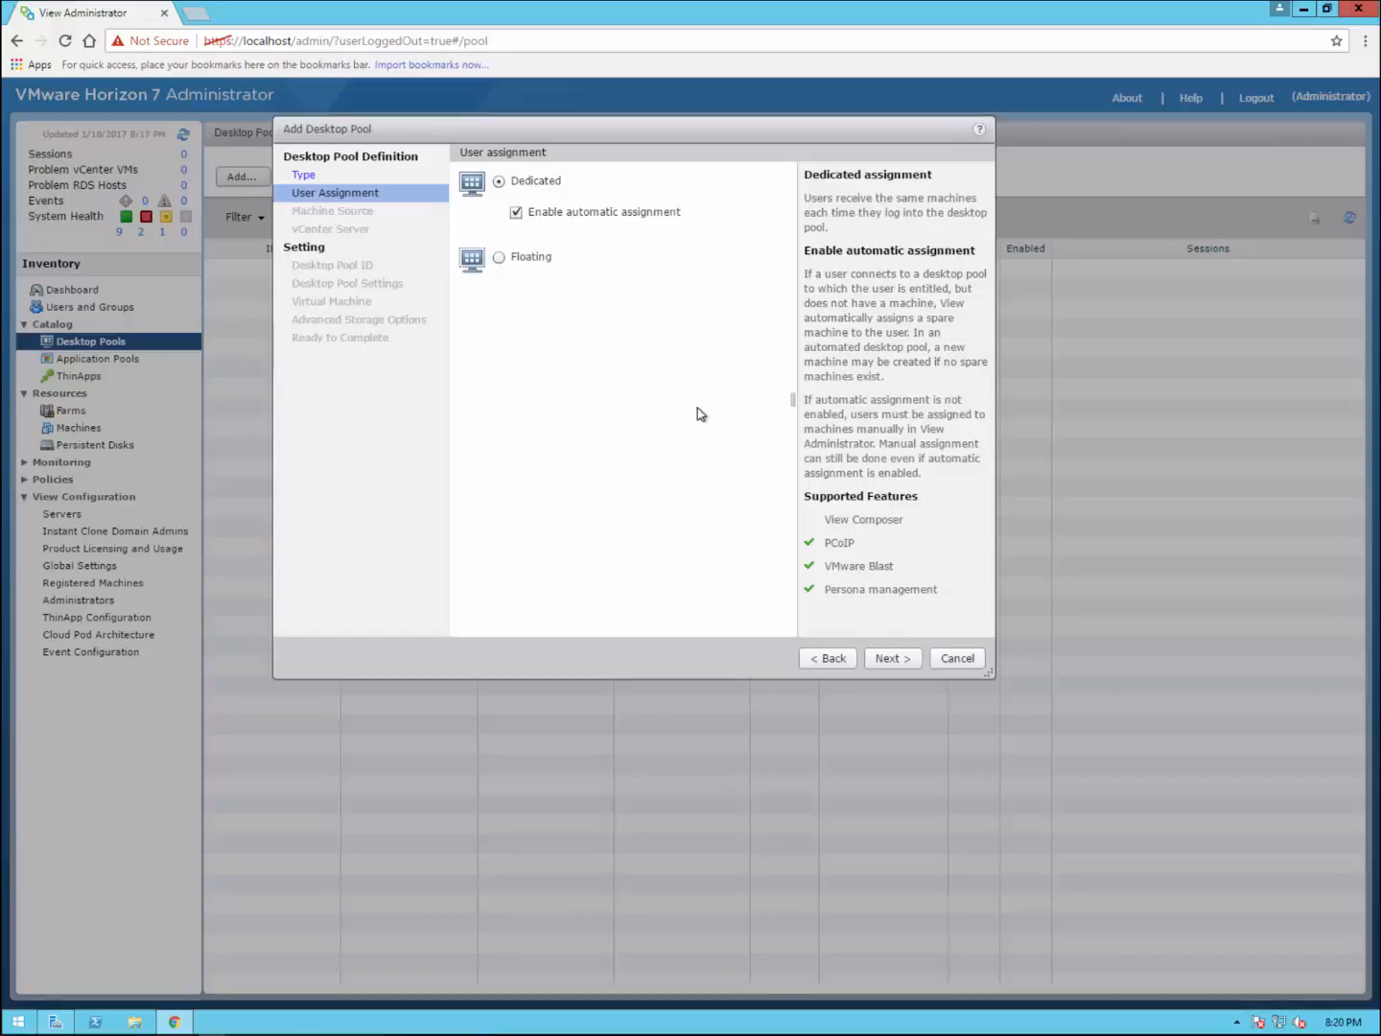
click(891, 658)
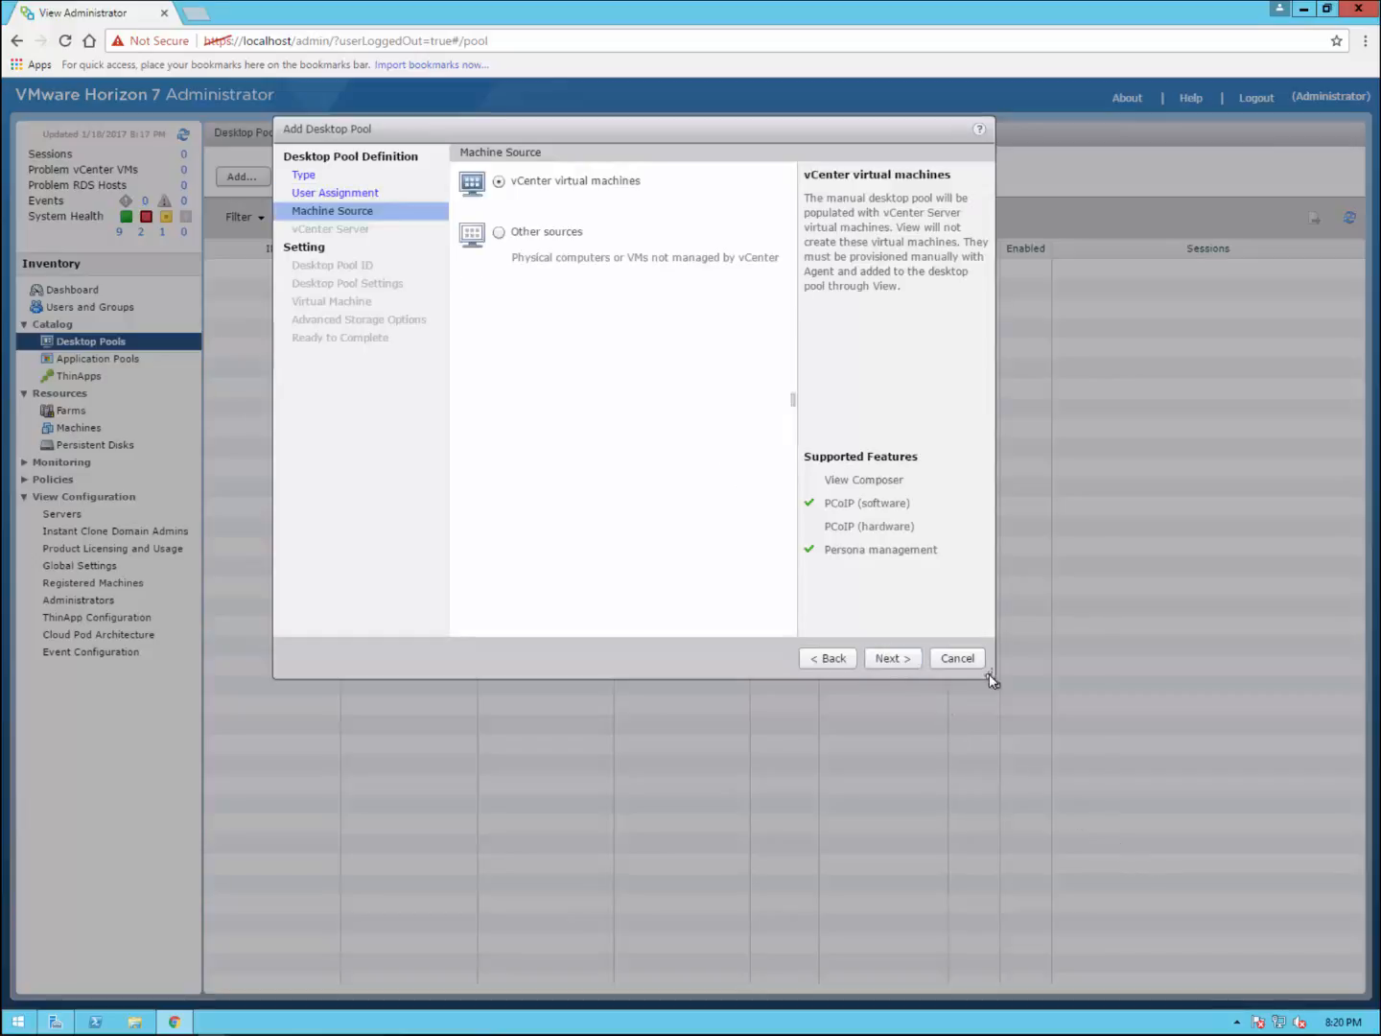
drag(991, 677, 1014, 746)
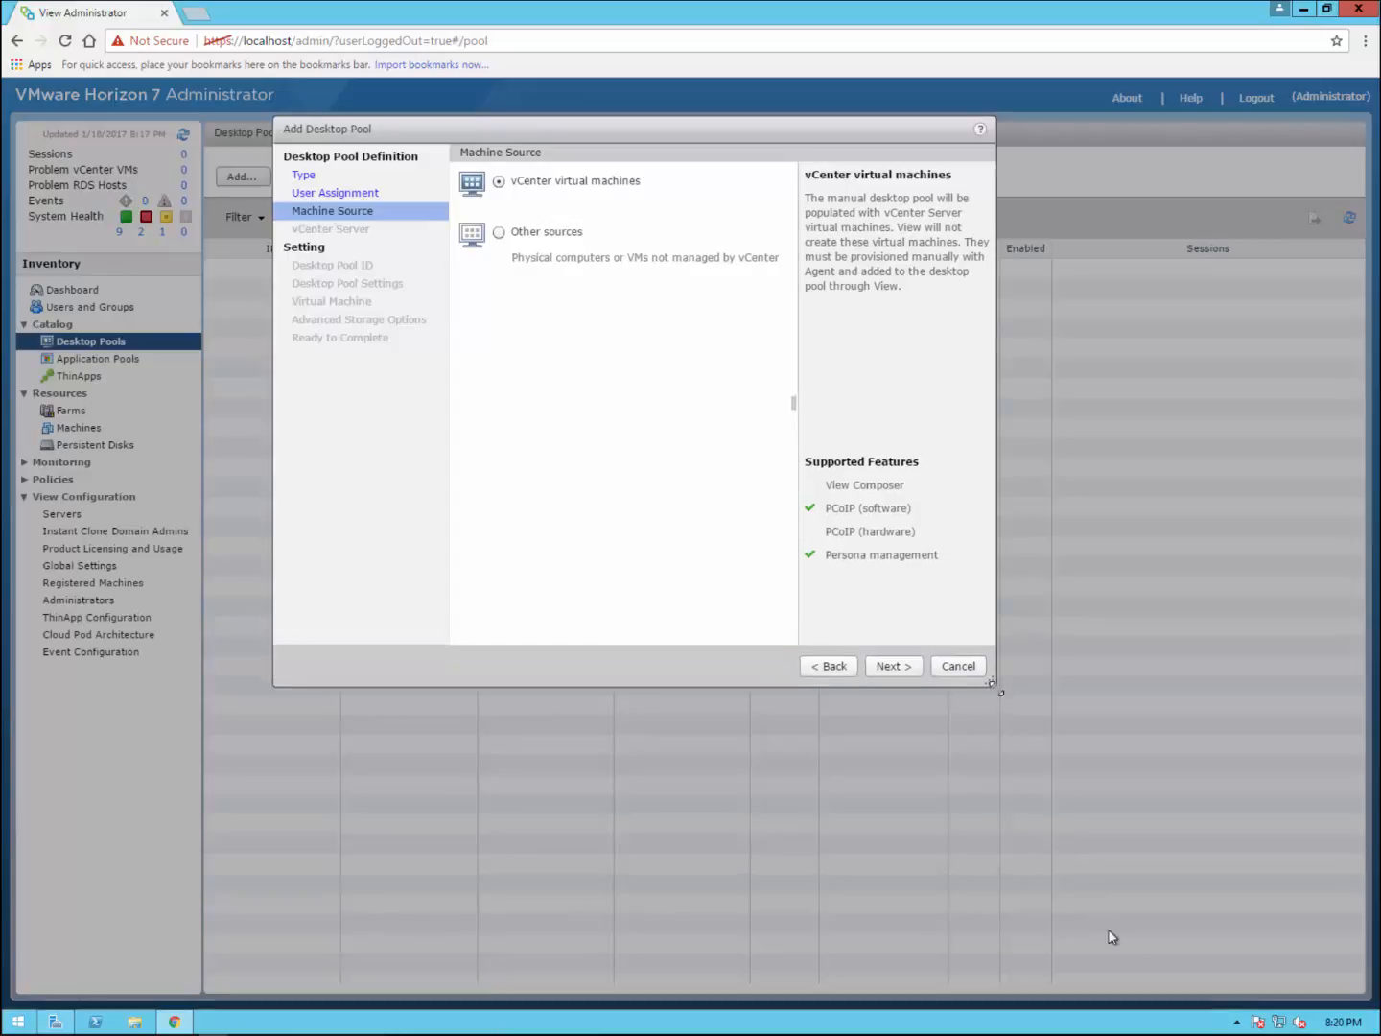
drag(1129, 969, 1142, 979)
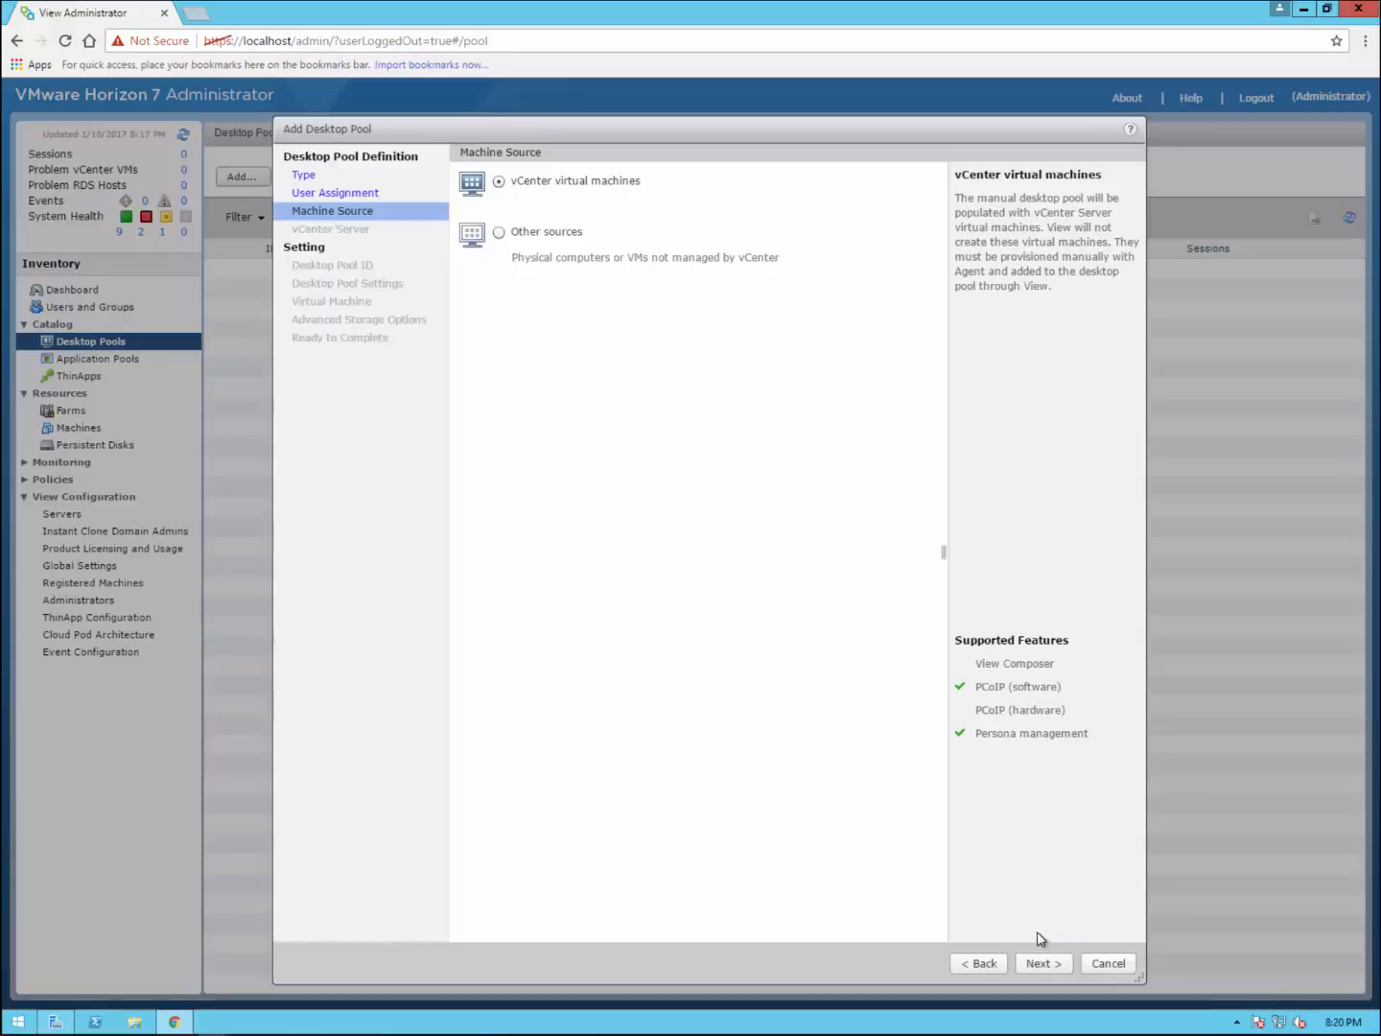
click(1057, 967)
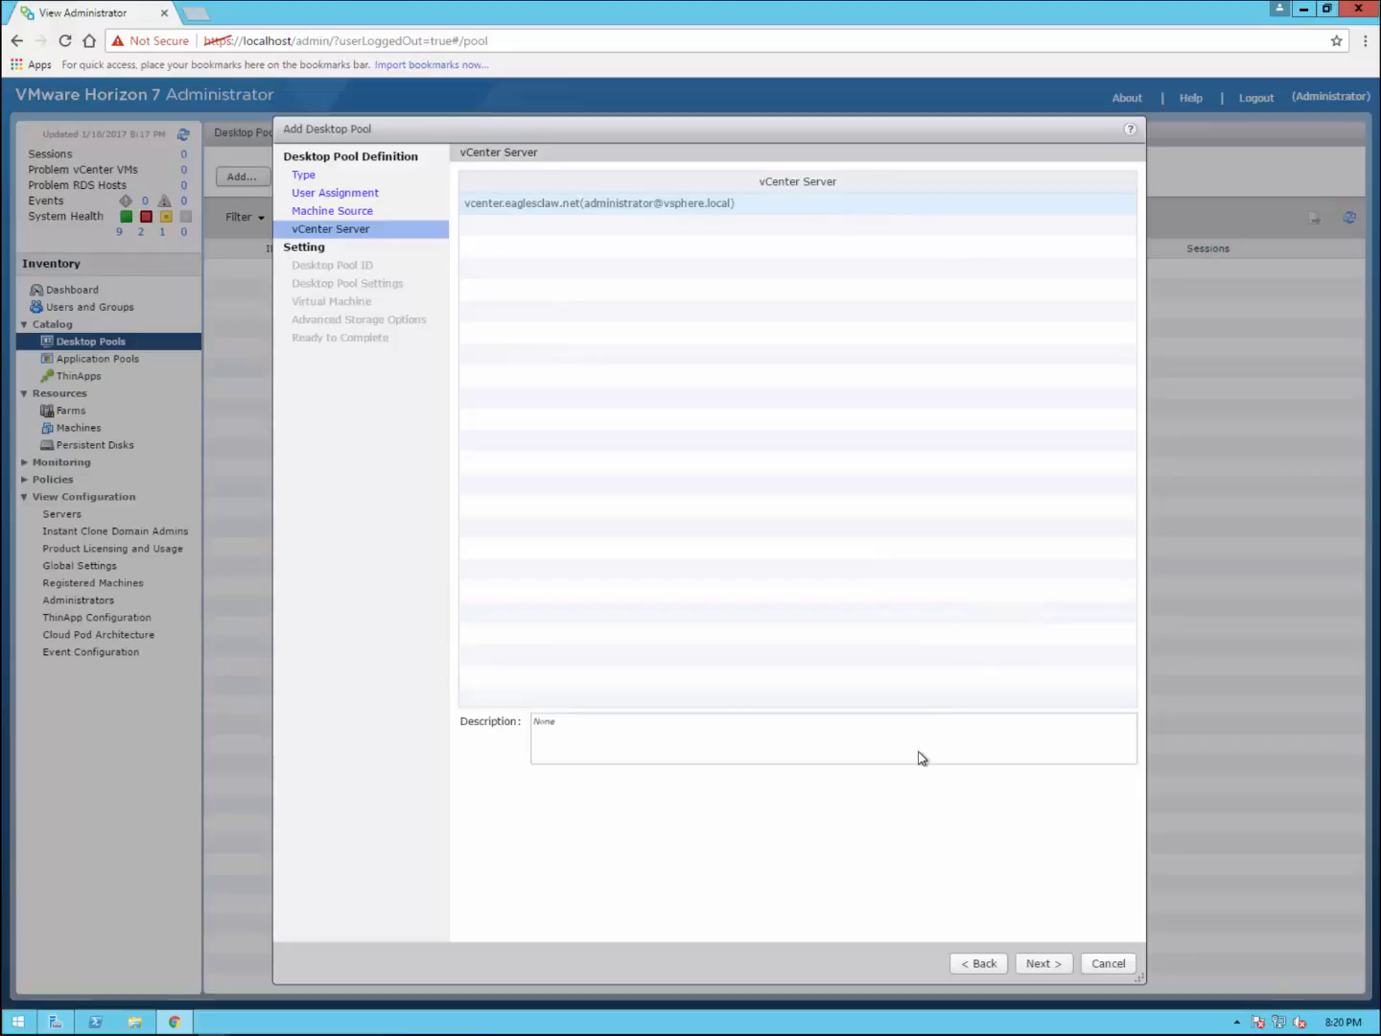
click(1054, 968)
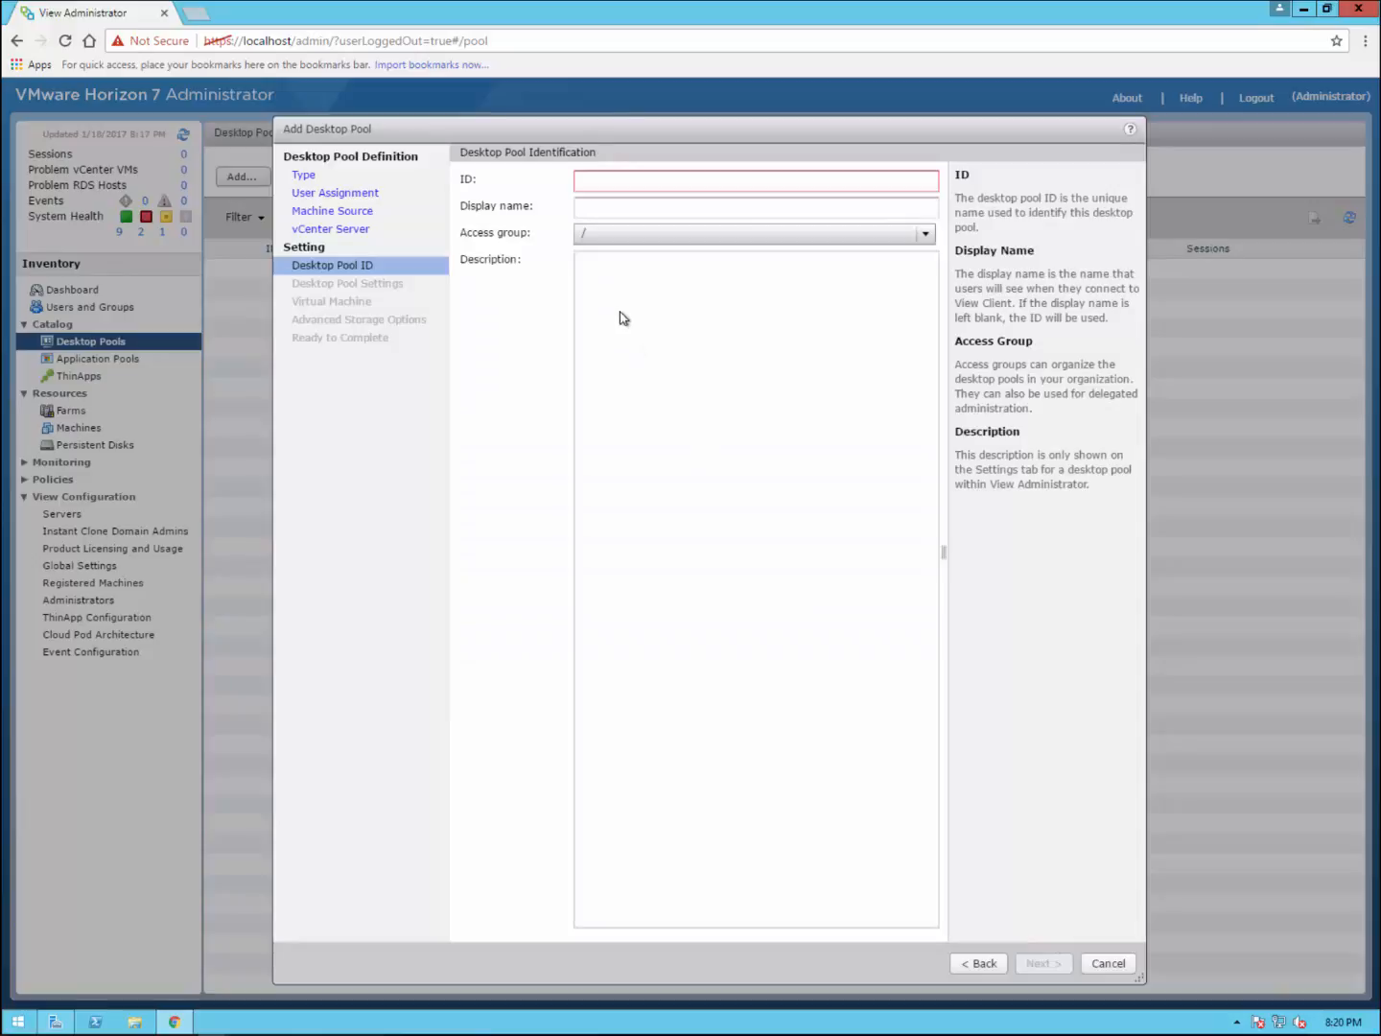
Step: Enter TSANDYDSK as the pool ID and display name, then continue
click(603, 182)
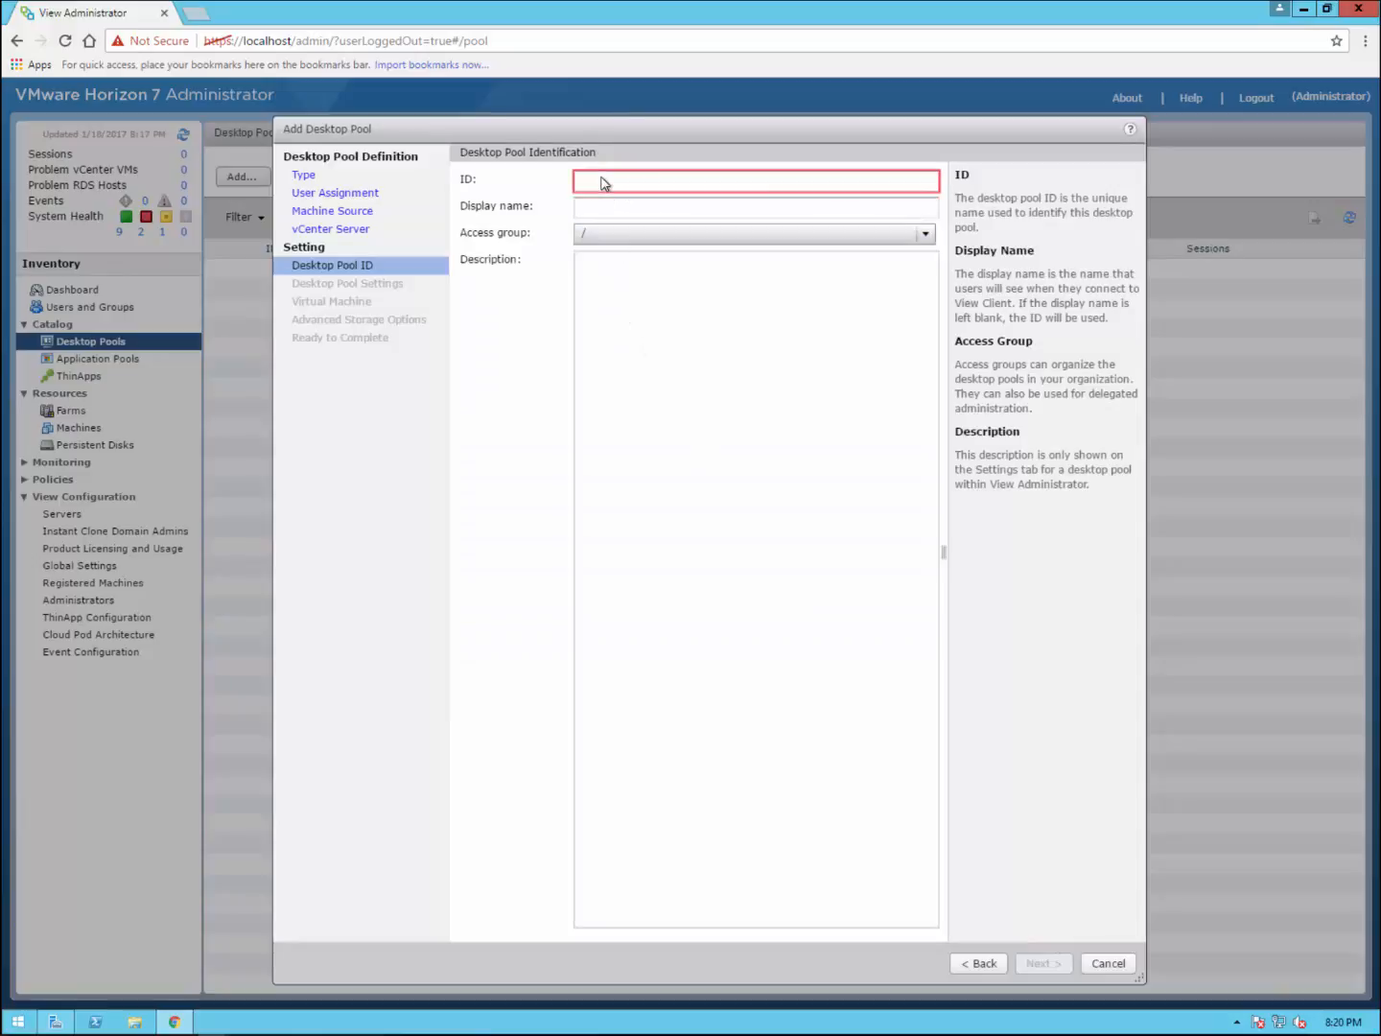
text(TSANDYDSK)
click(711, 211)
text(TSANDYDSK)
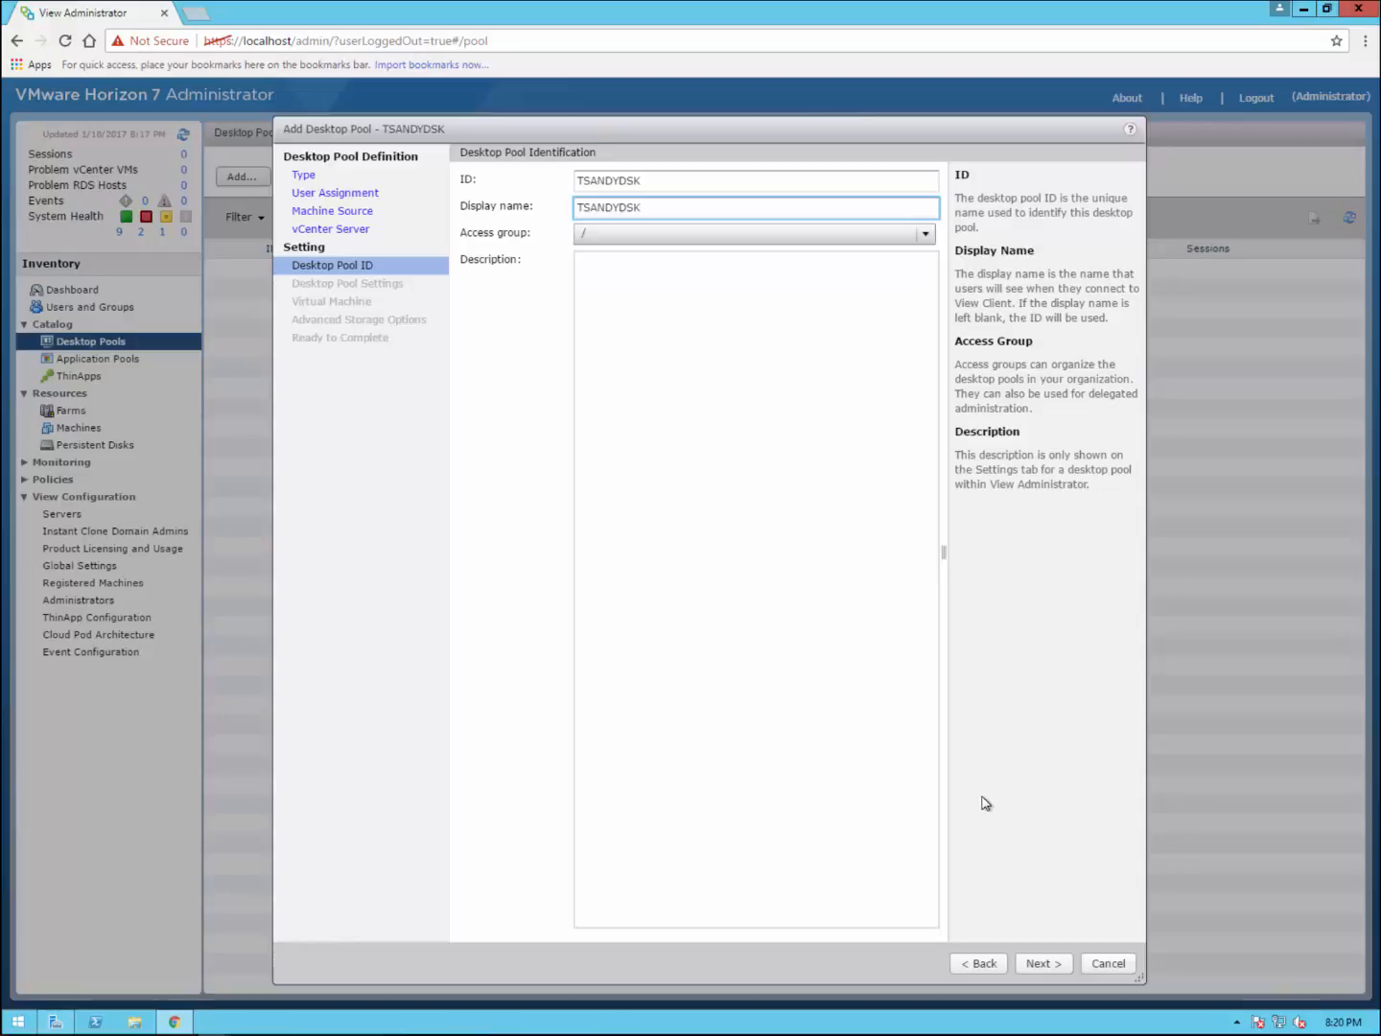
click(1052, 964)
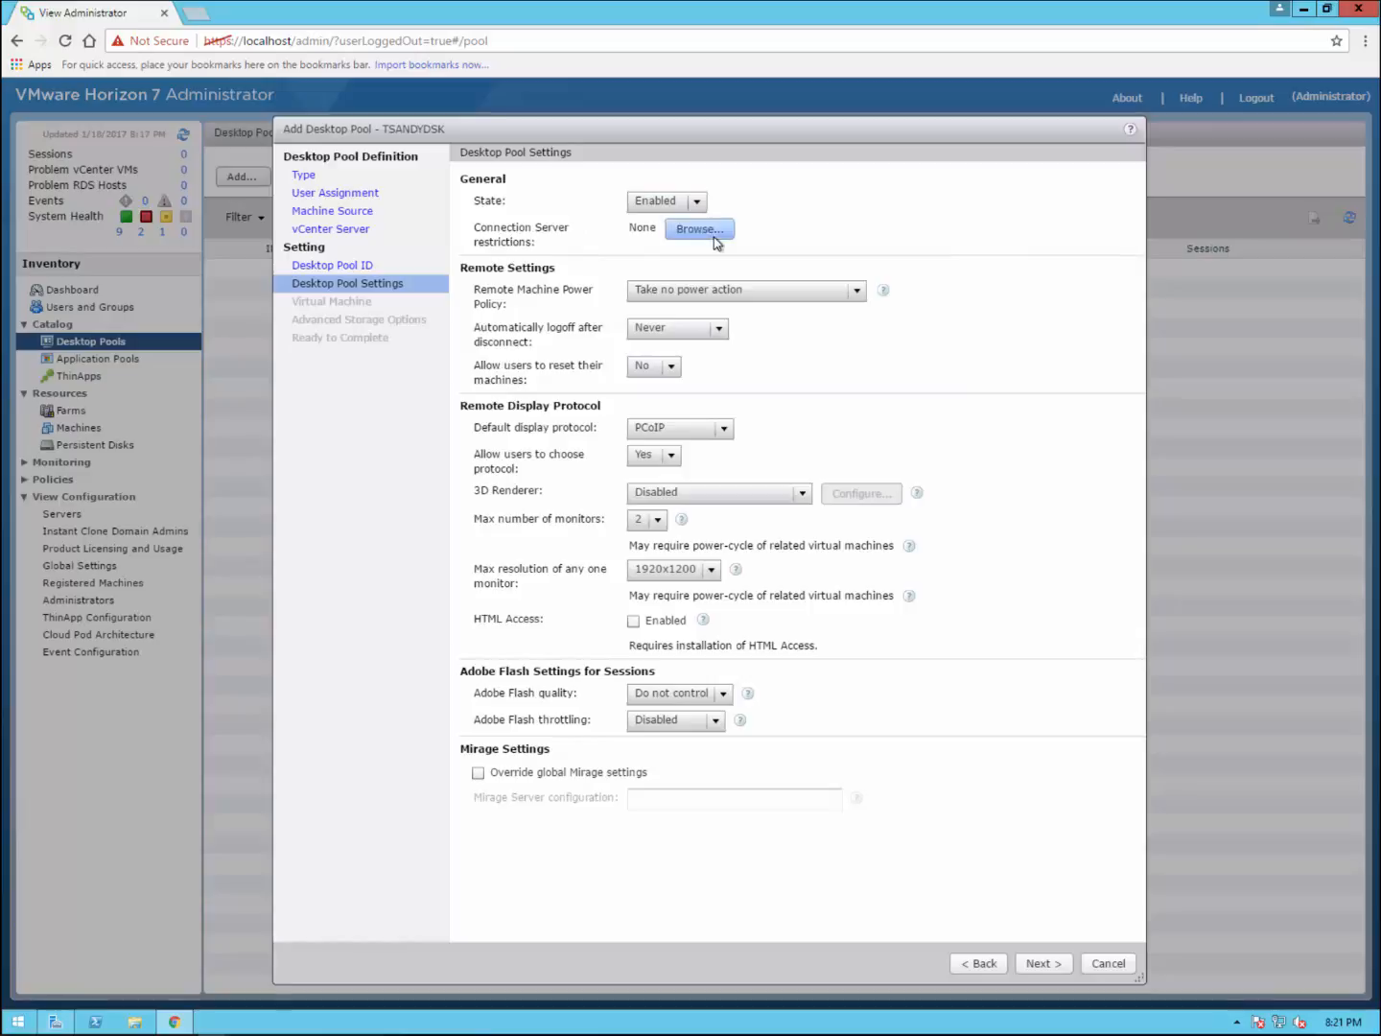
Step: Choose 'Ensure machines are always powered on', logoff After 10 minutes, and user reset Yes
click(798, 298)
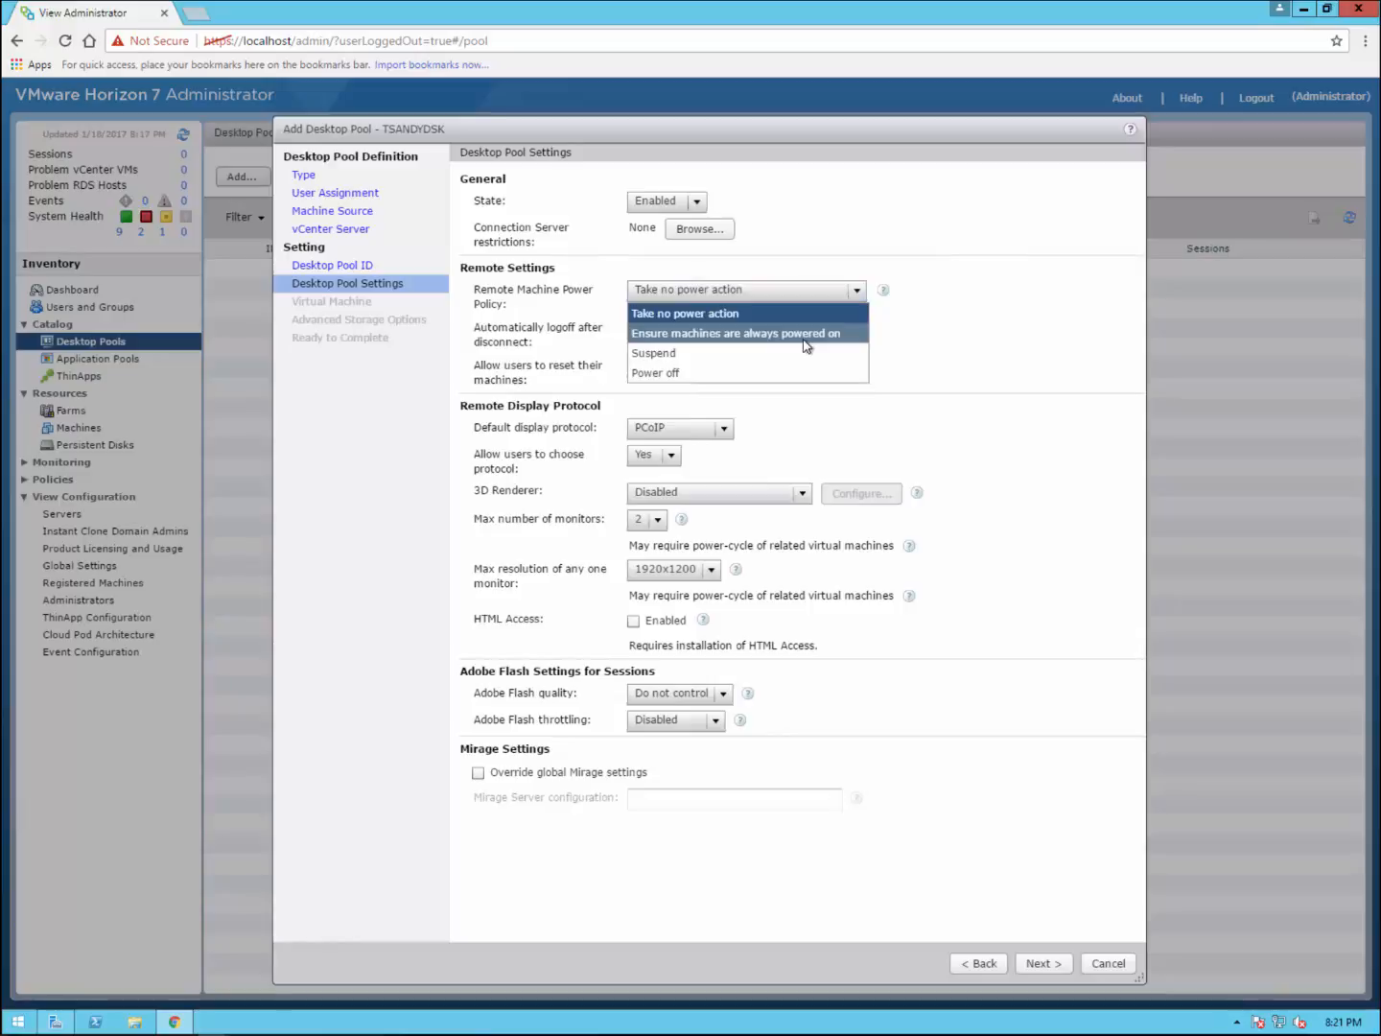
click(804, 336)
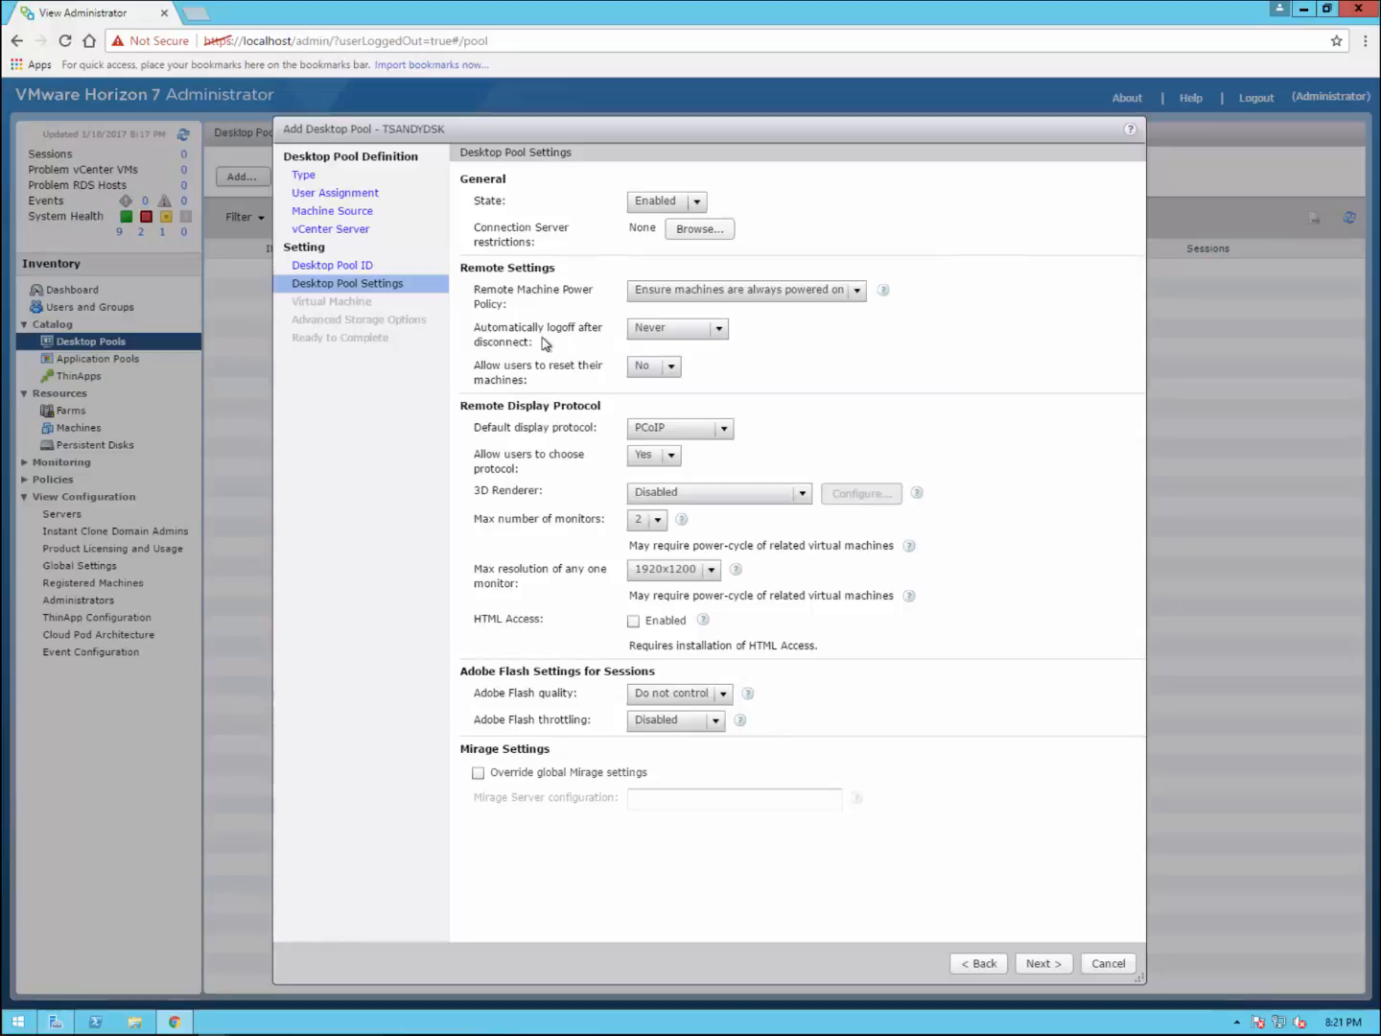
click(721, 331)
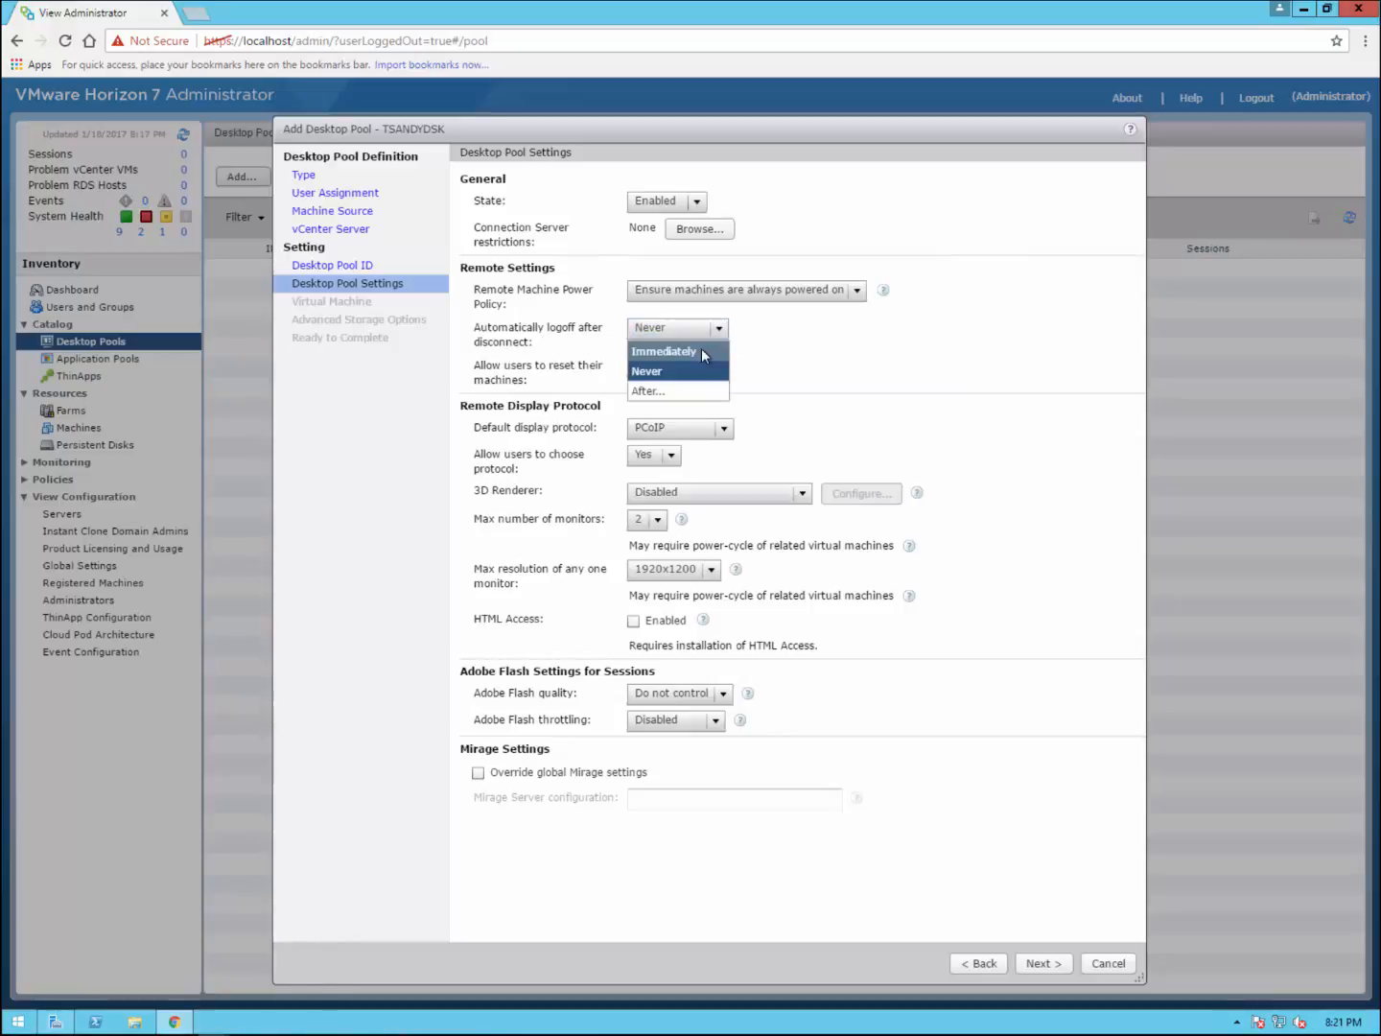
click(701, 350)
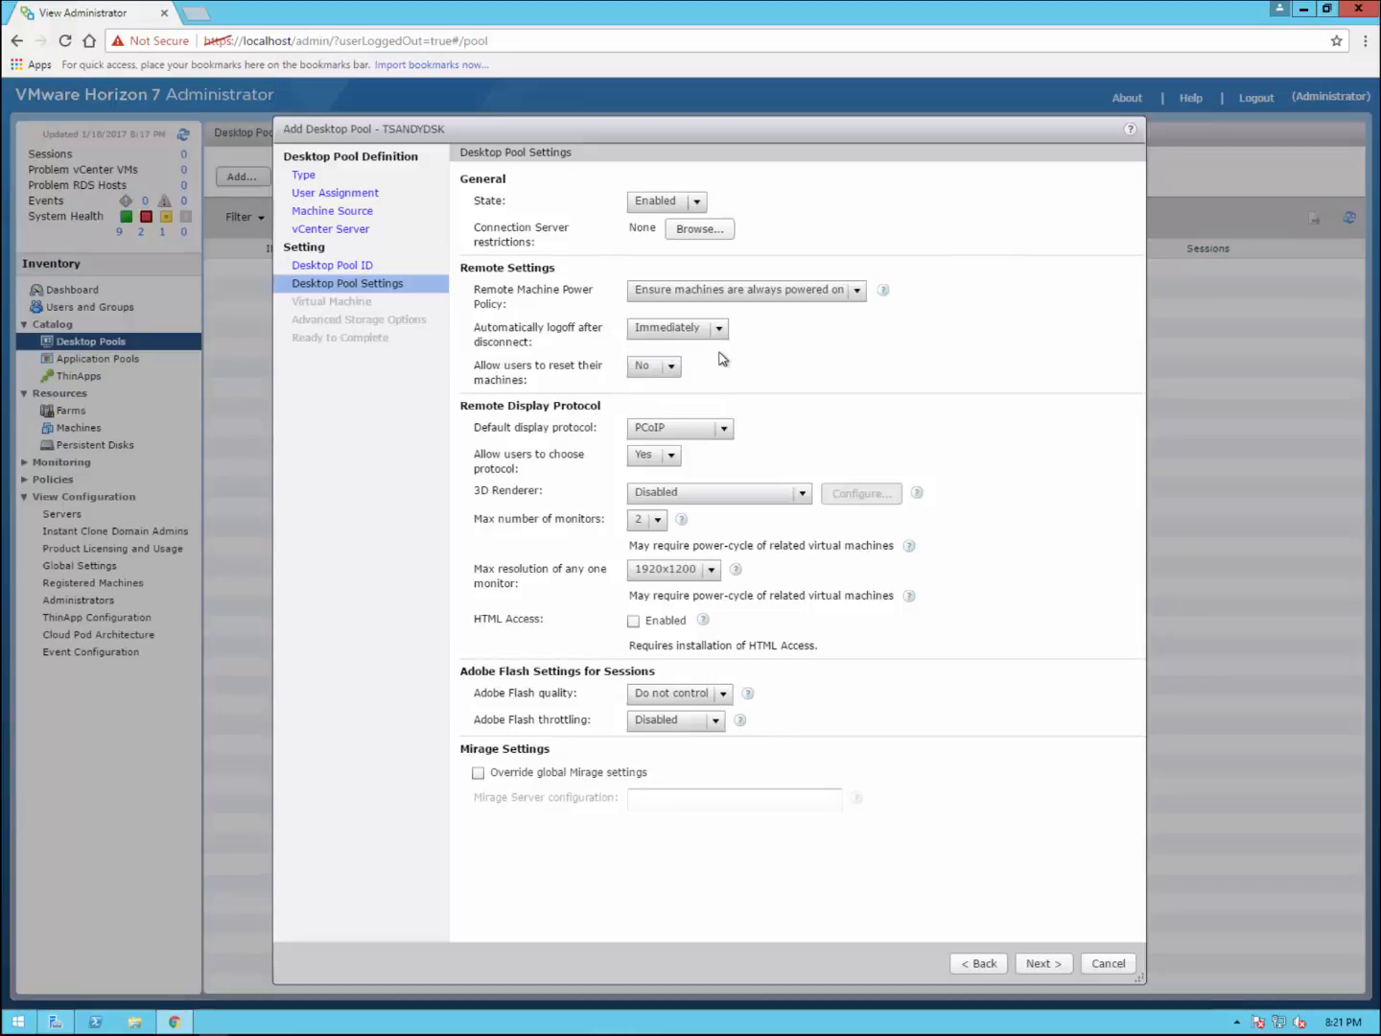
click(718, 331)
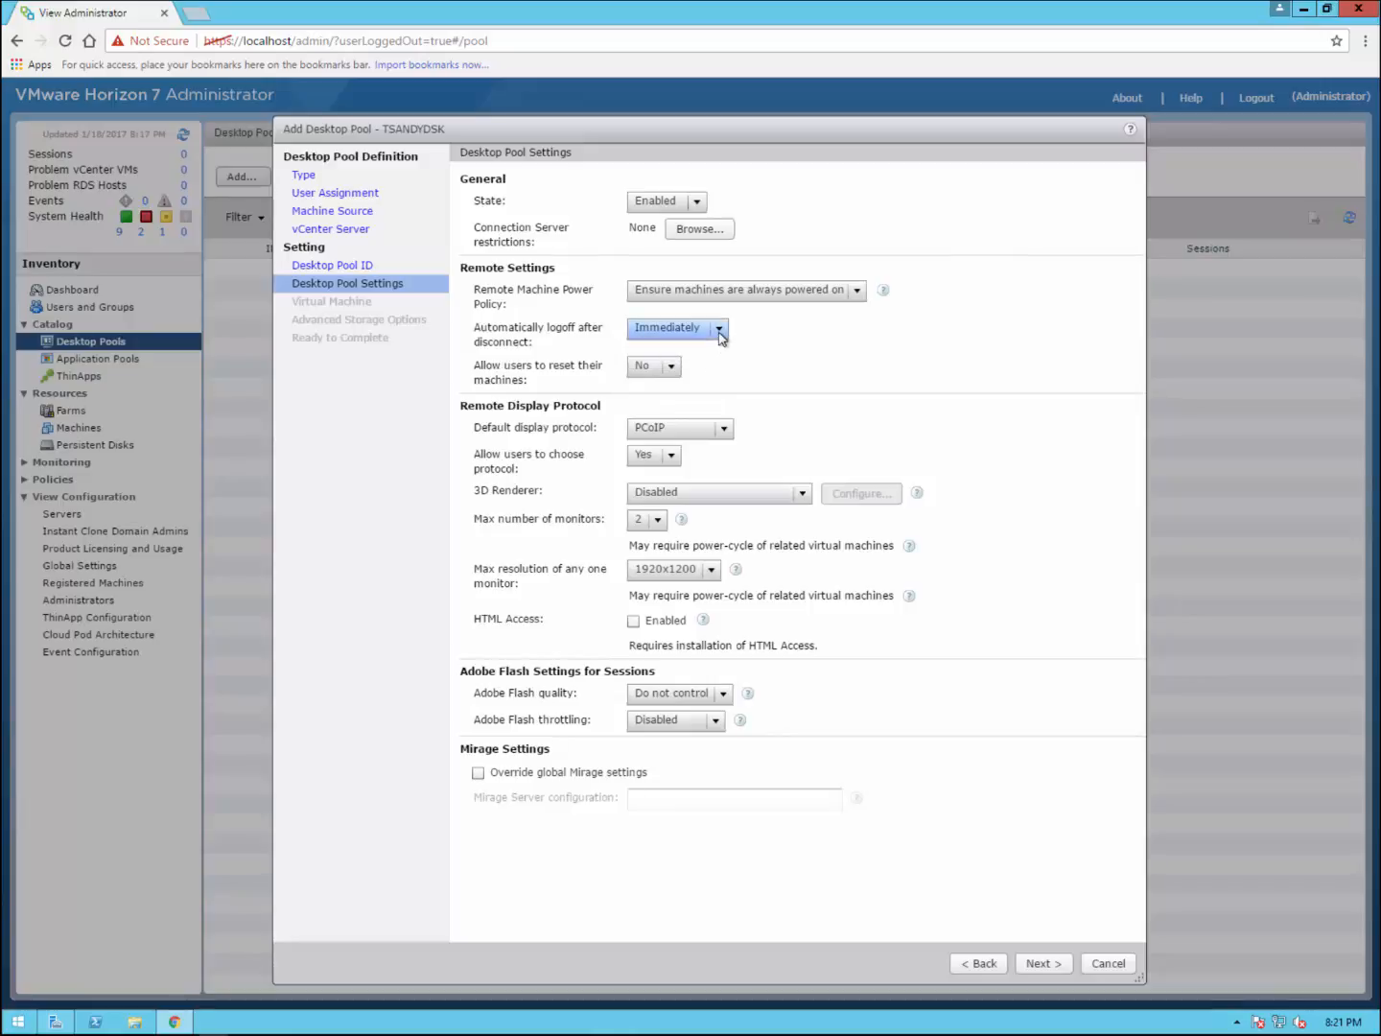
click(676, 392)
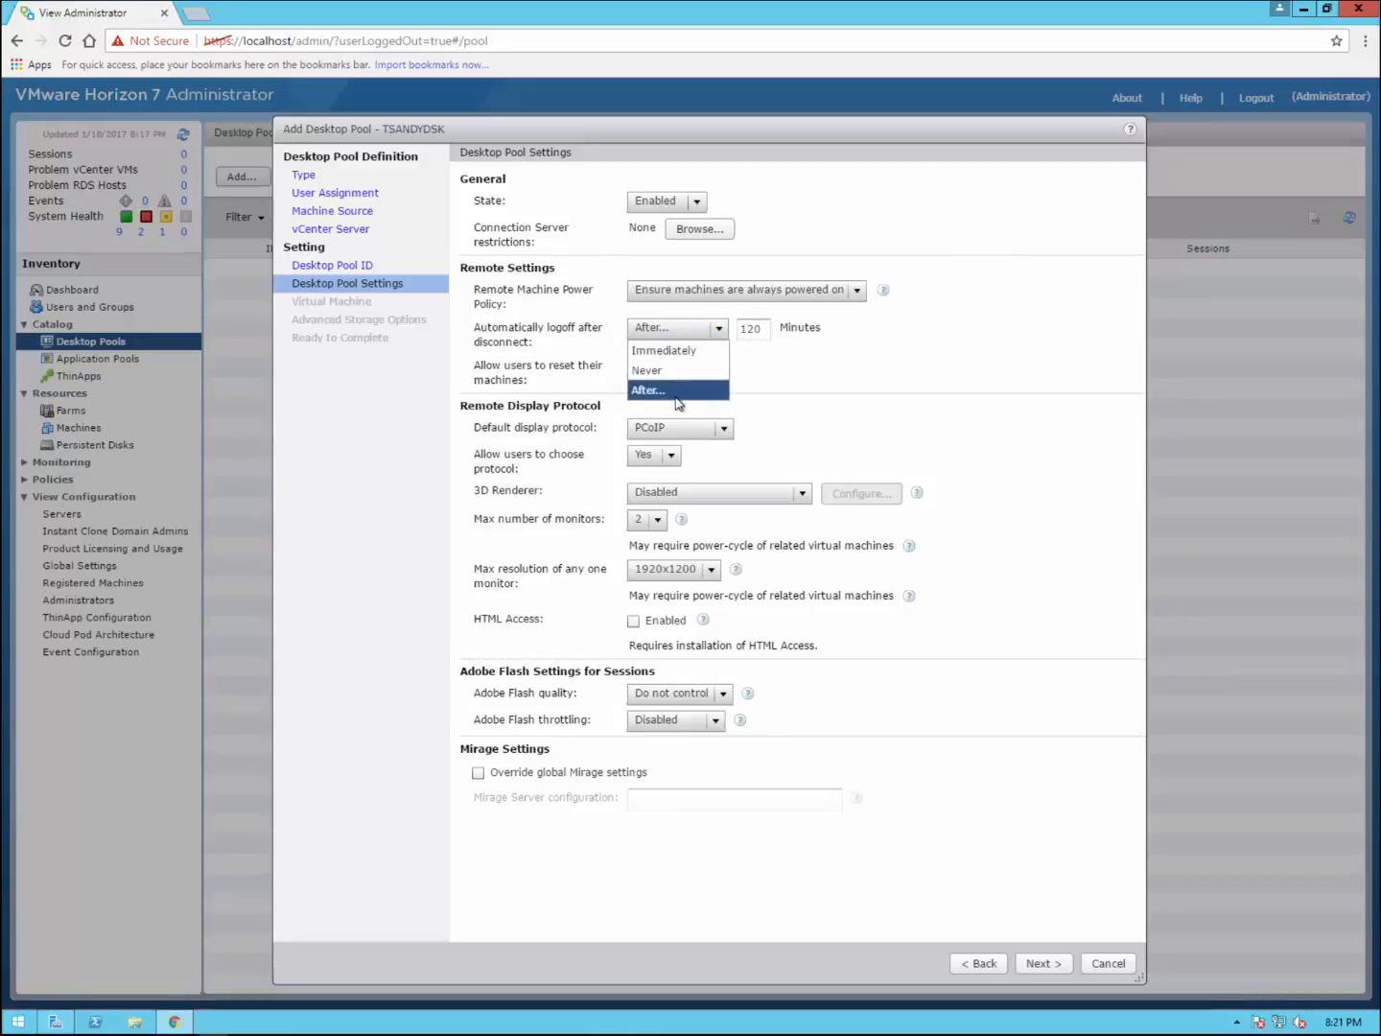
click(748, 333)
key(ctrl+a)
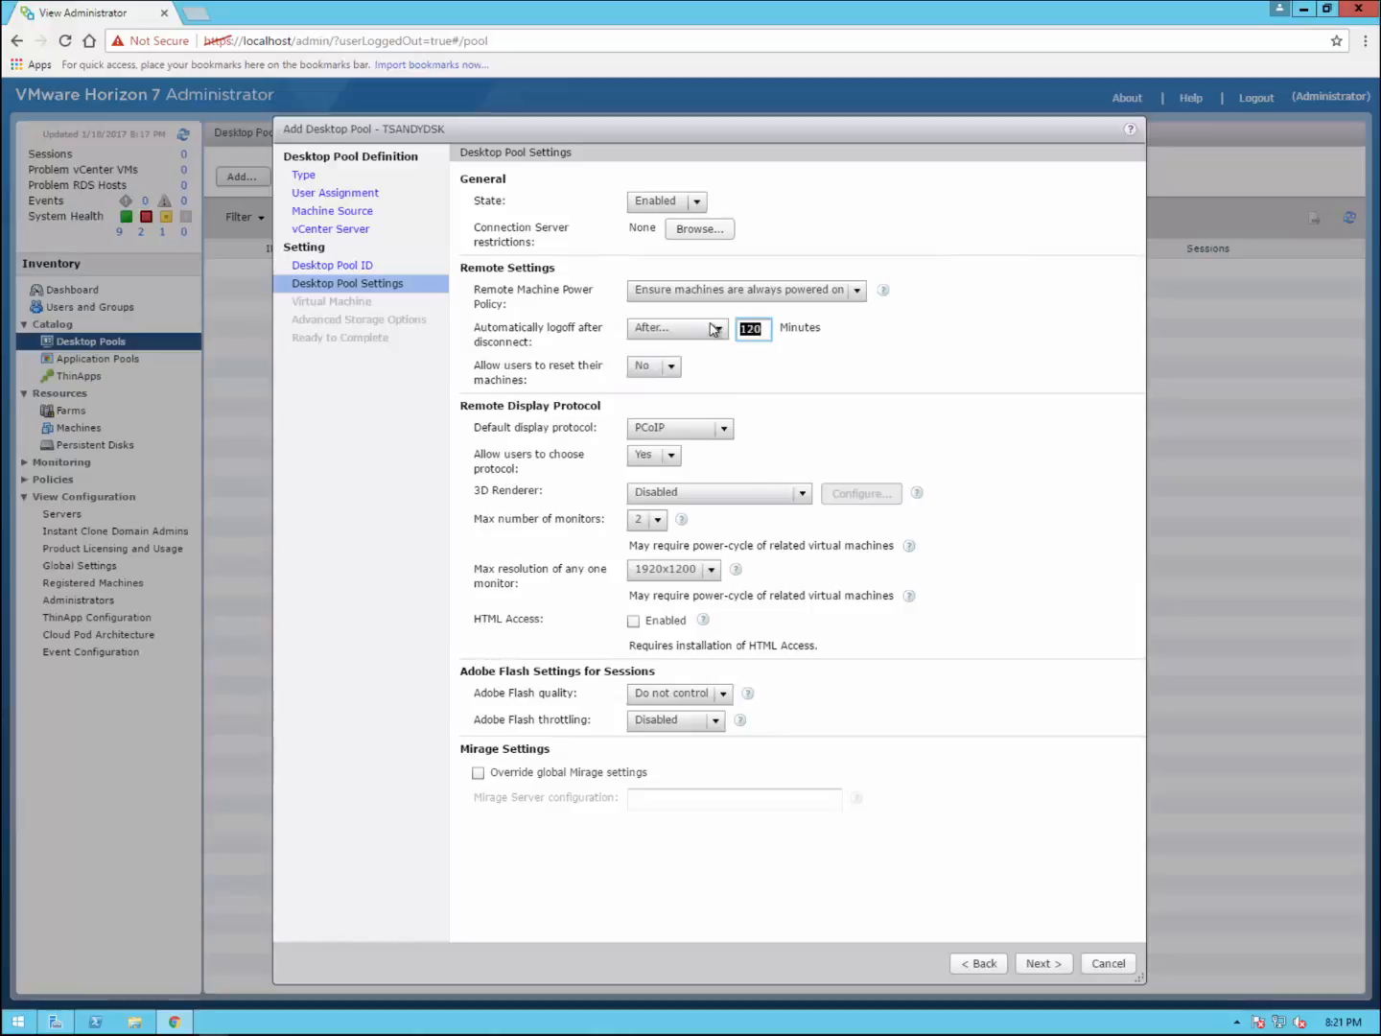
text(10)
click(671, 372)
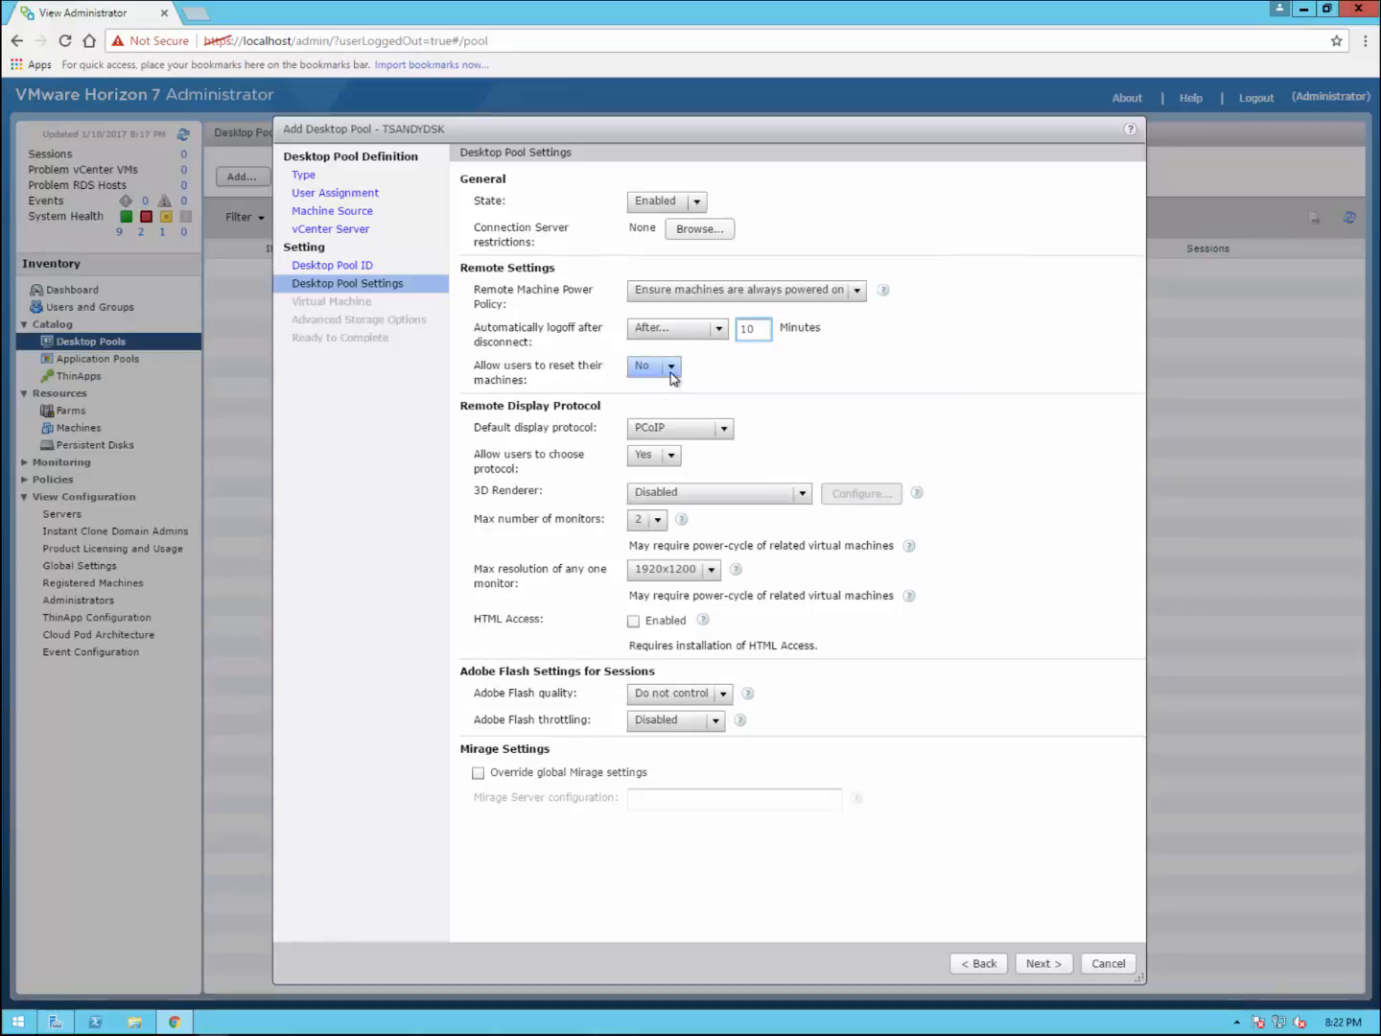
click(668, 389)
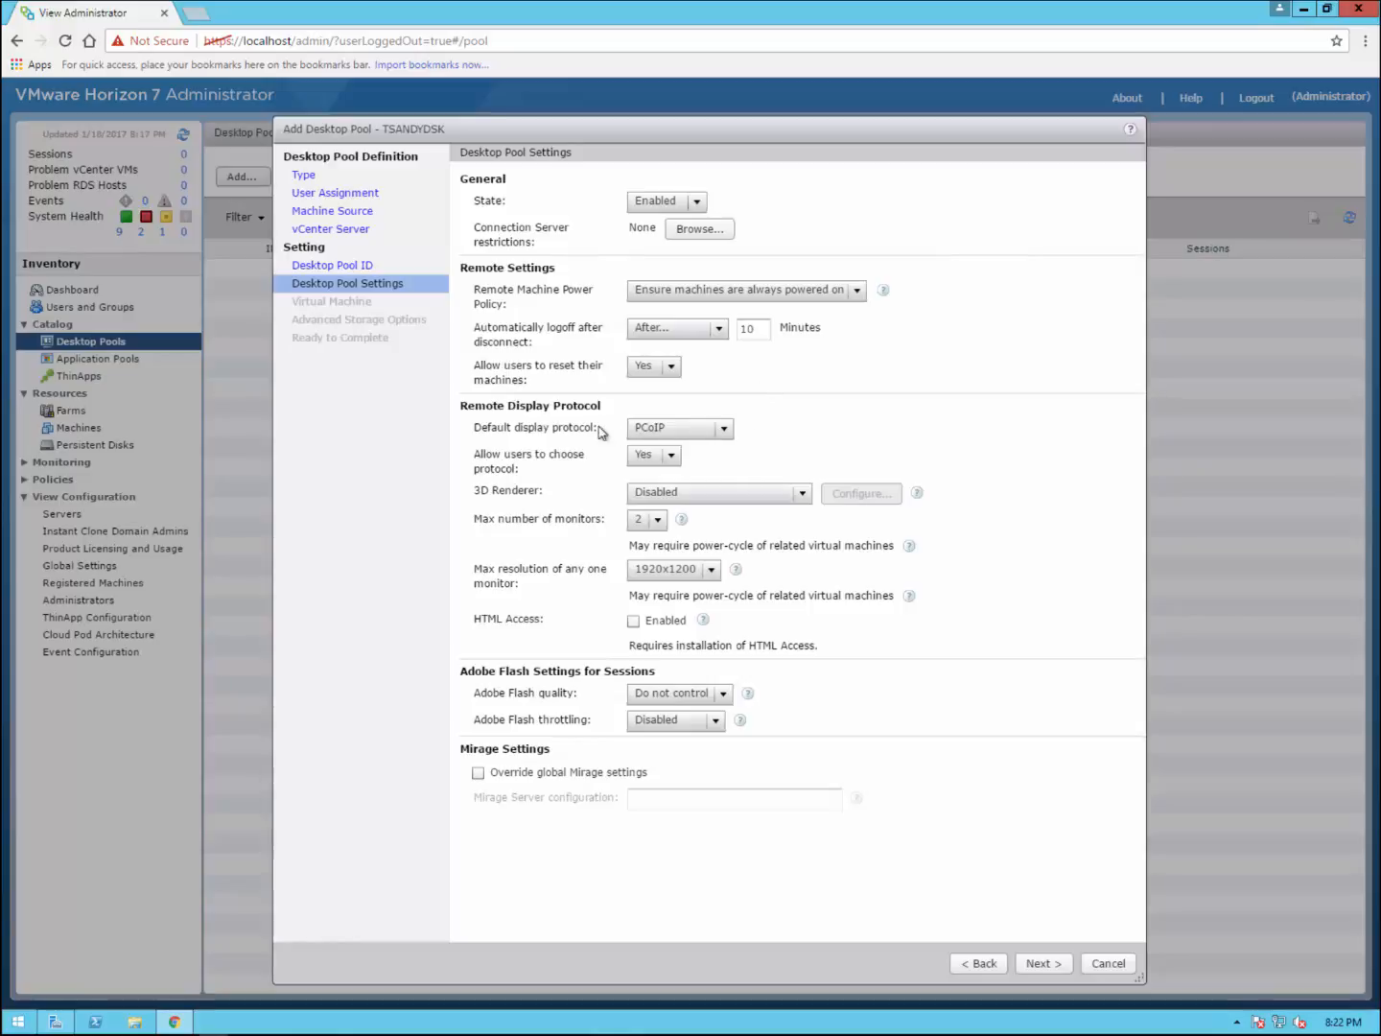
click(724, 428)
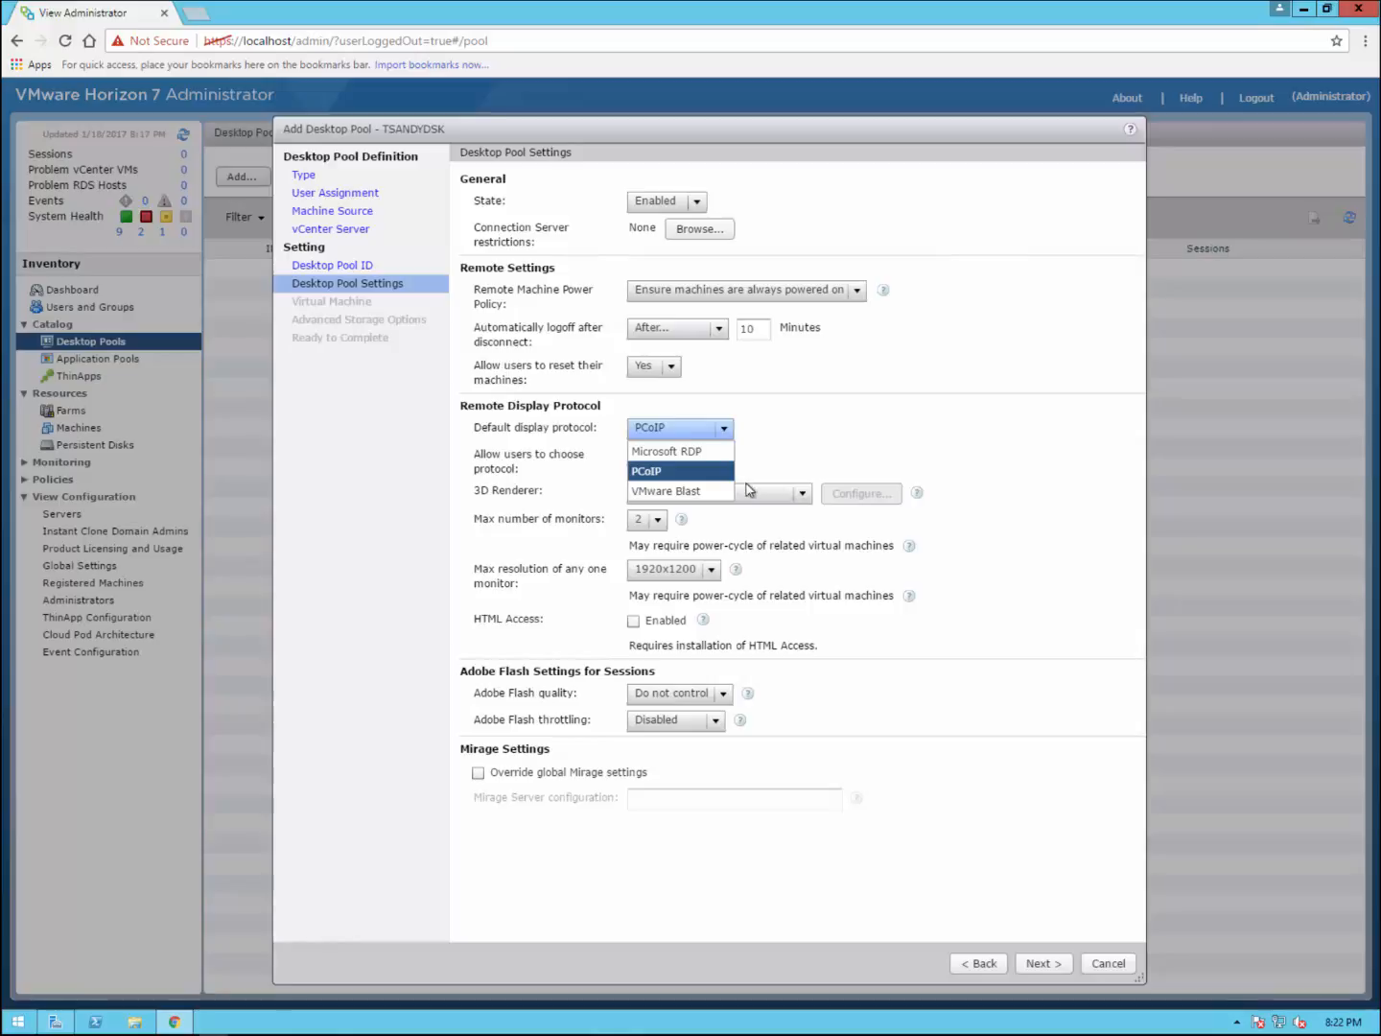
click(712, 491)
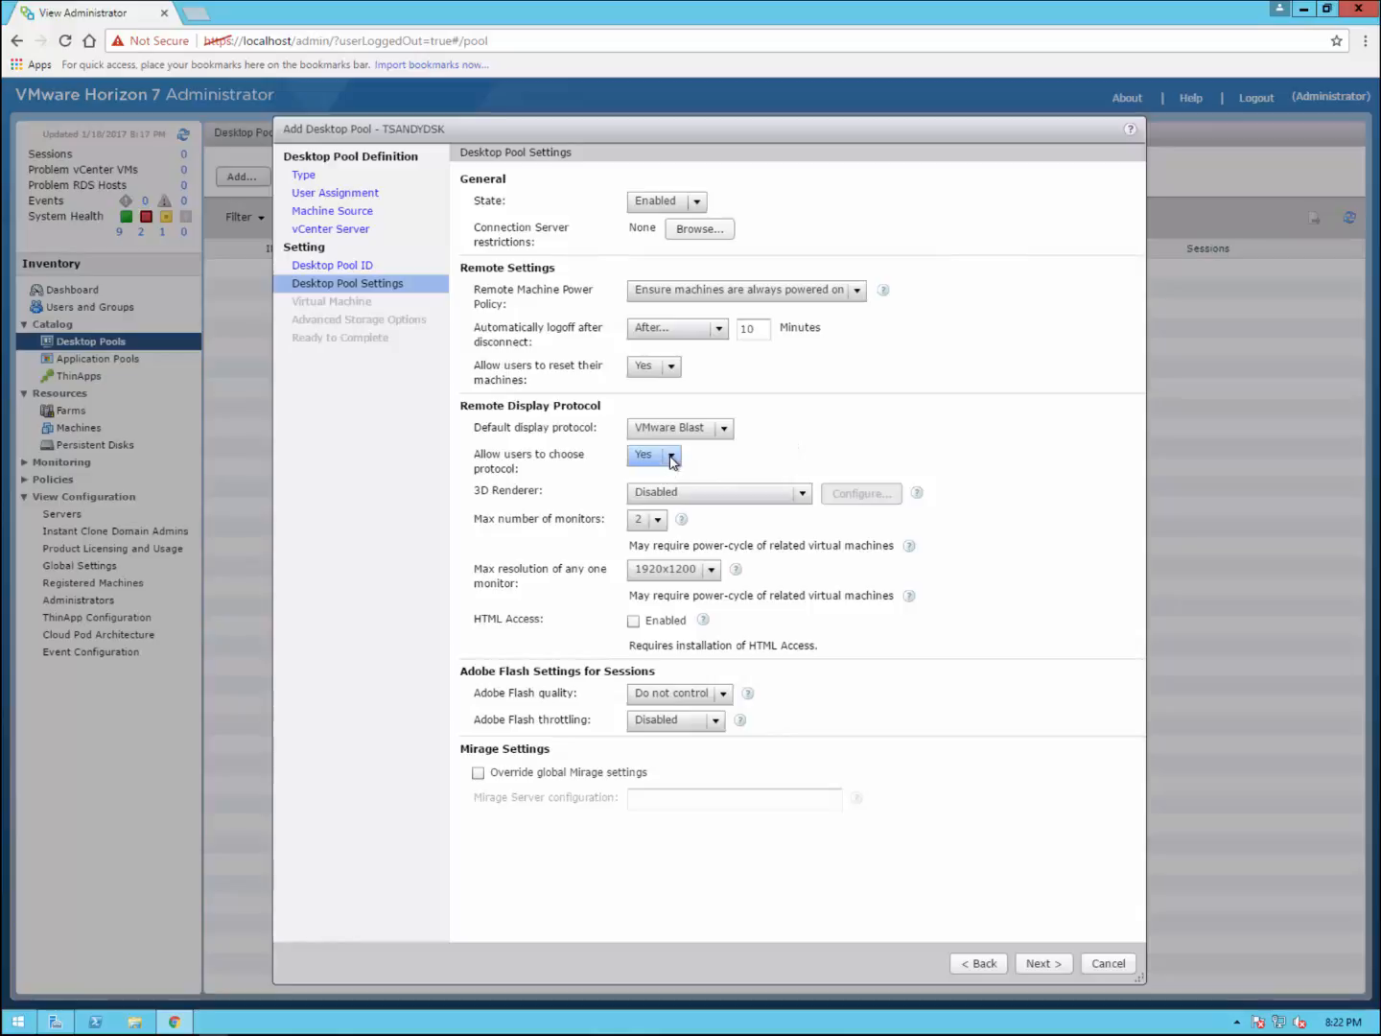
click(703, 497)
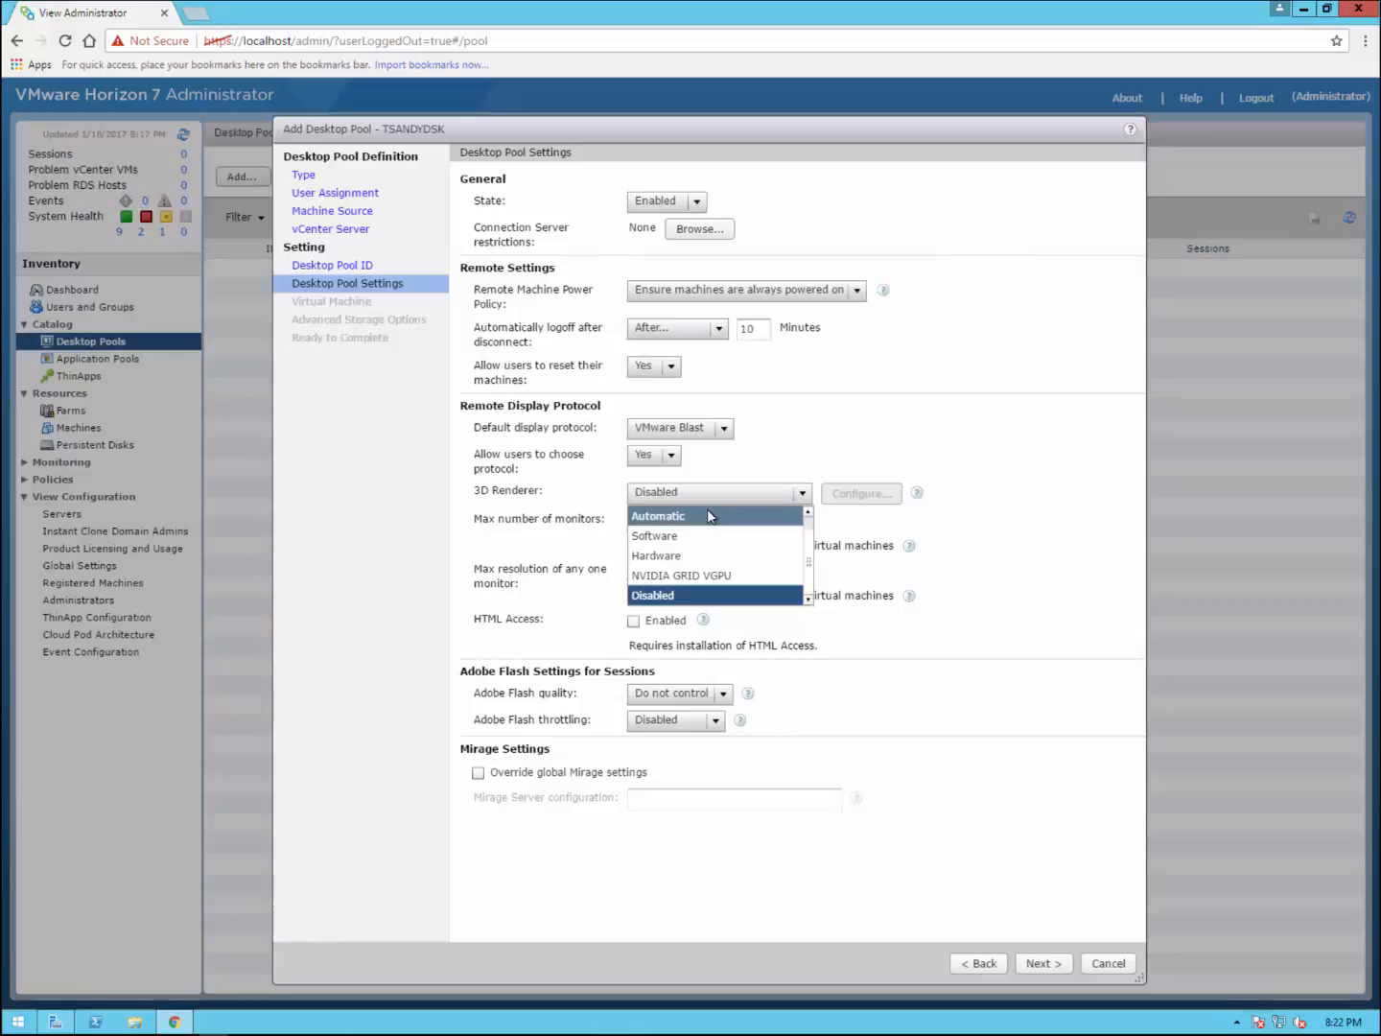
click(711, 516)
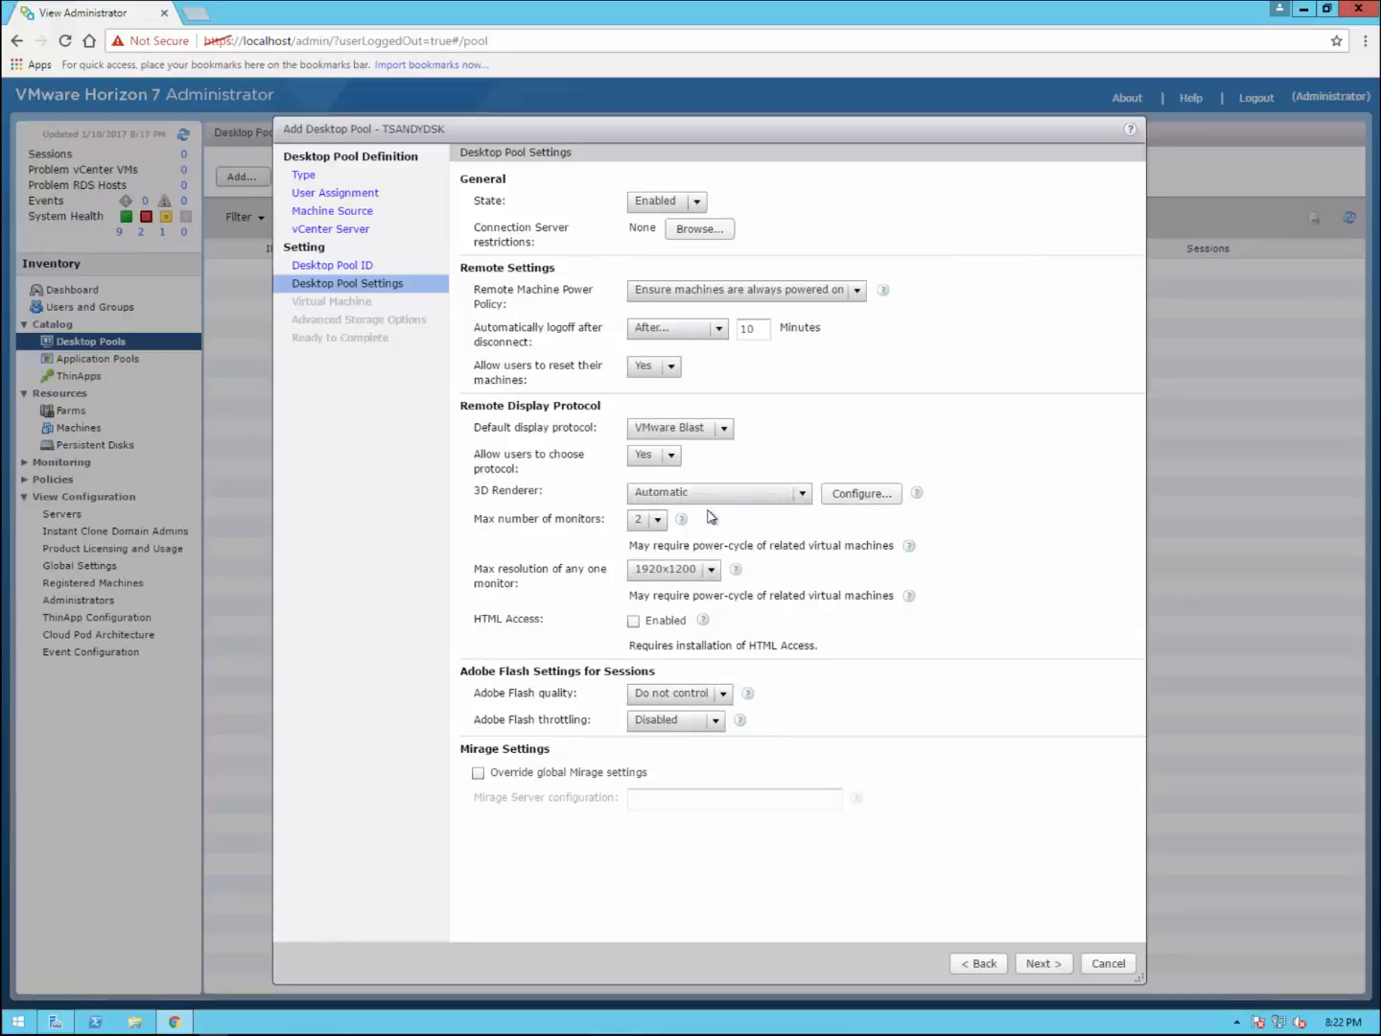
click(847, 495)
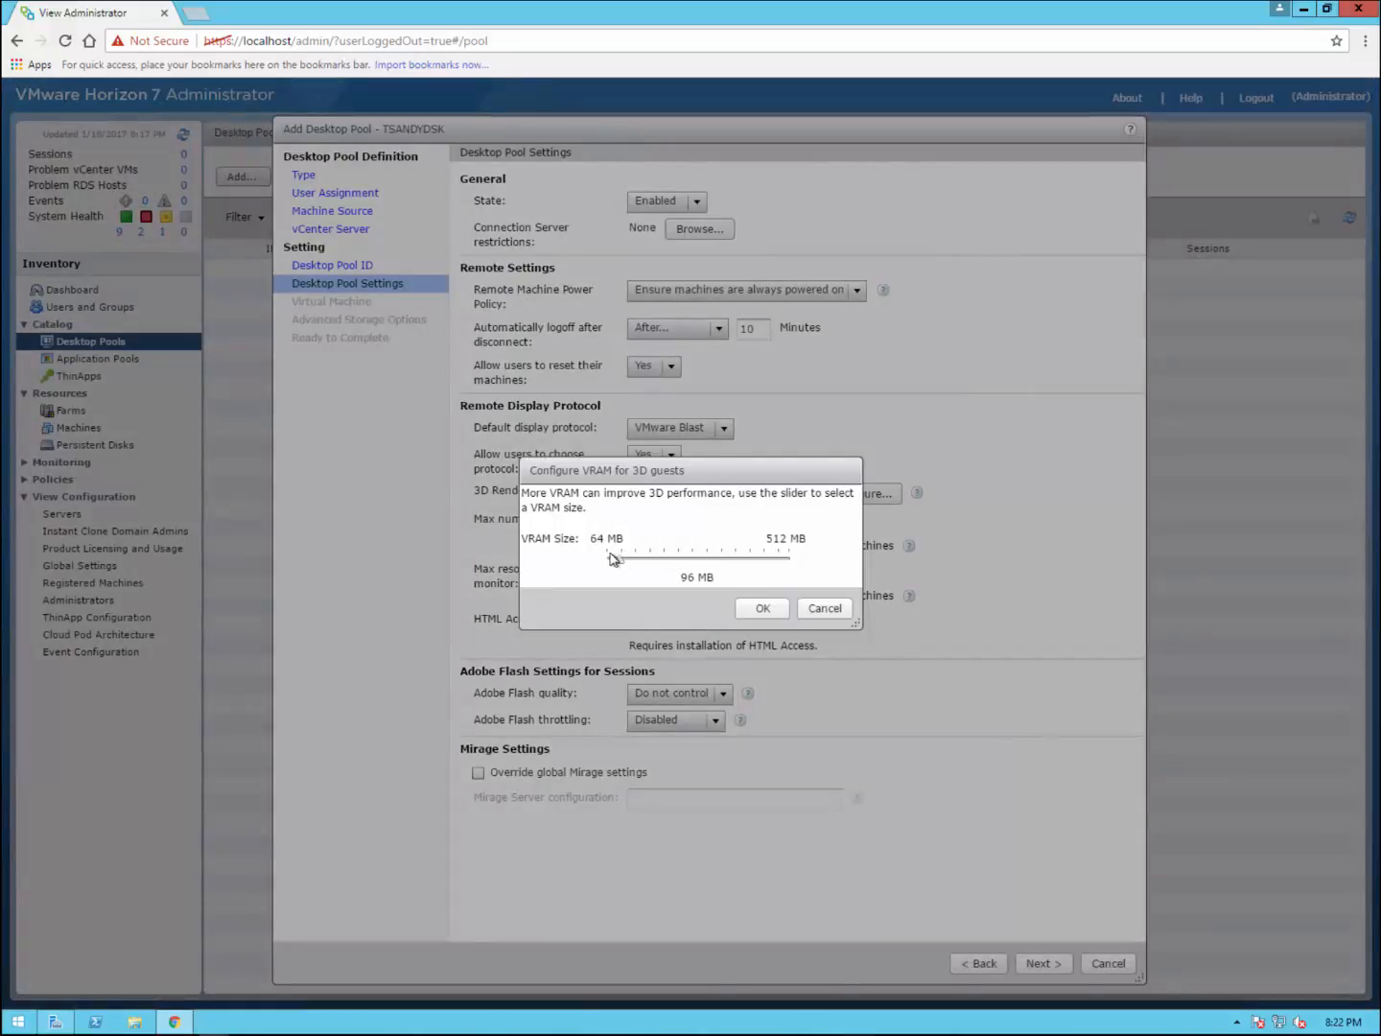
click(823, 609)
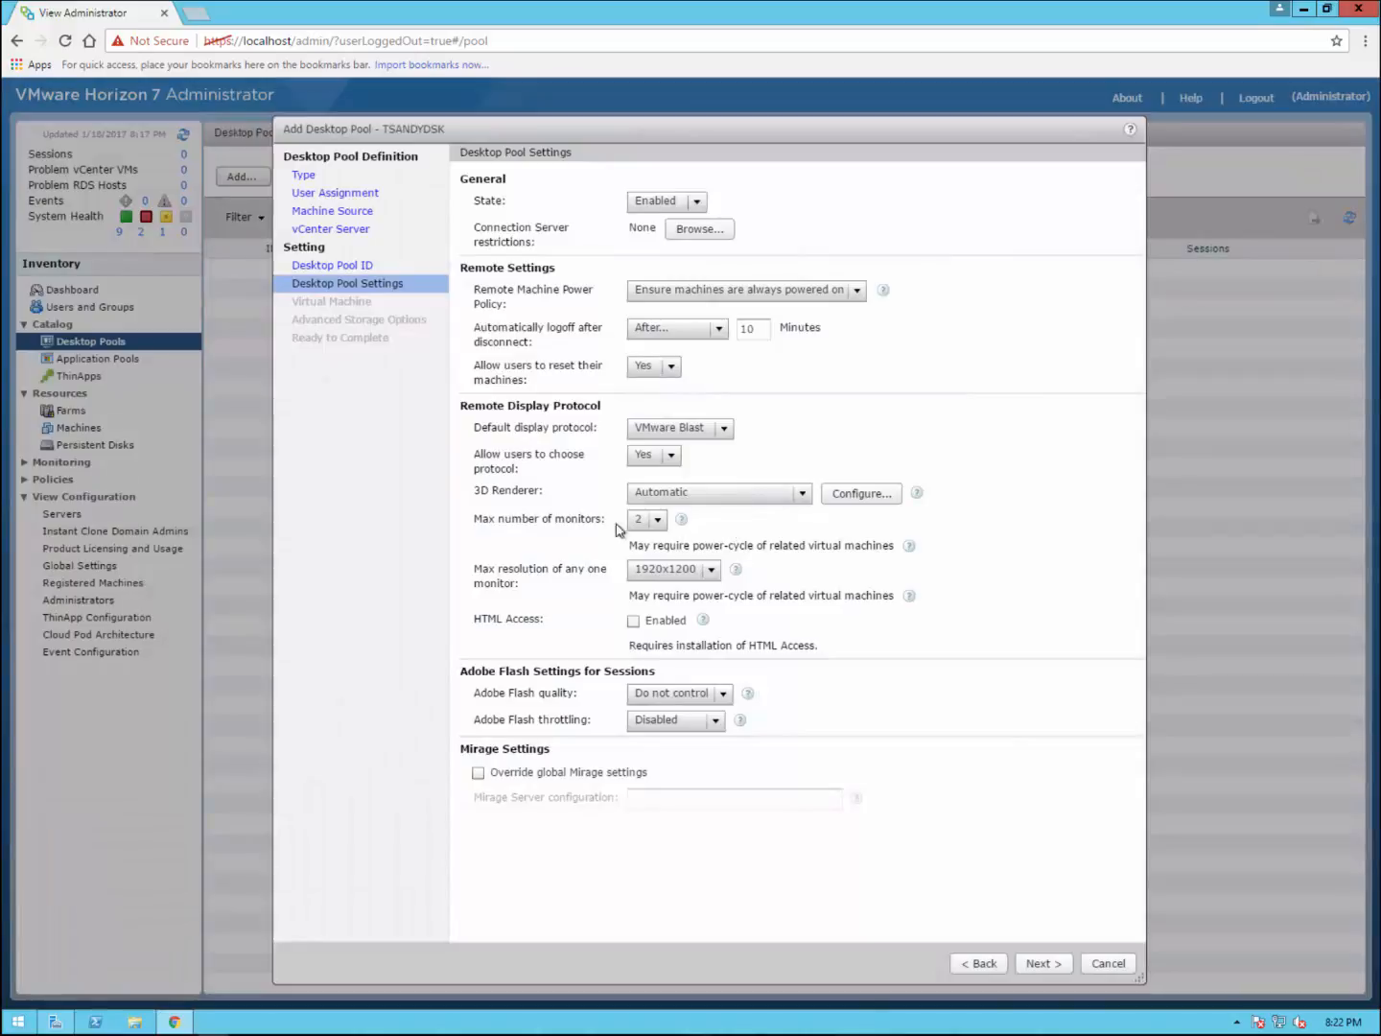
Step: Set max monitor resolution to 1680x1050, enable HTML Access, and keep Flash quality at Do not control
click(659, 525)
click(712, 573)
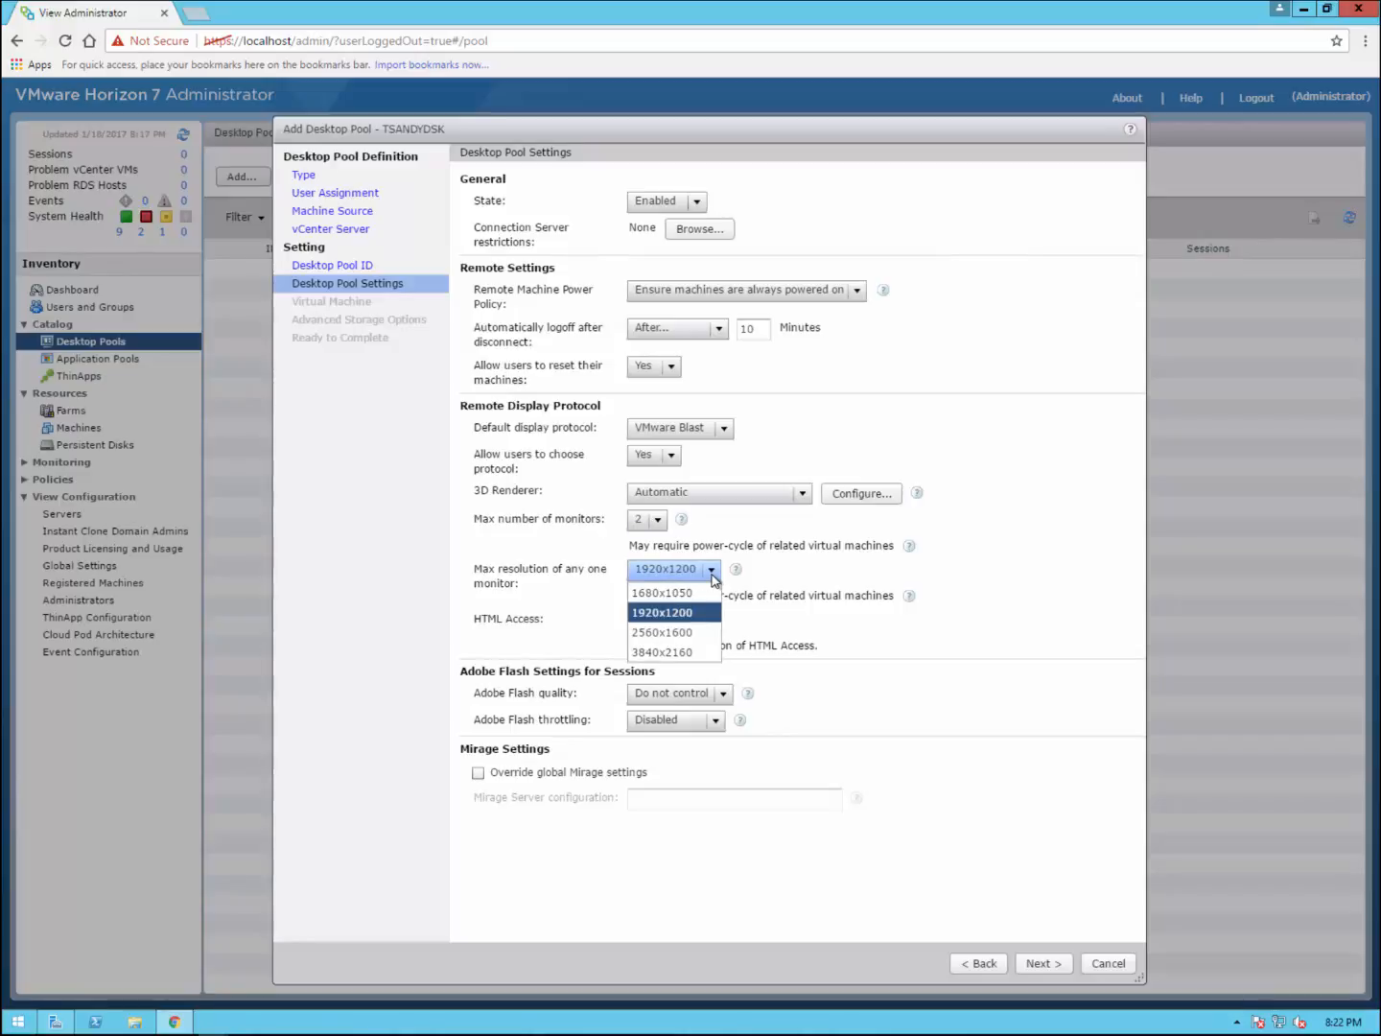
click(694, 593)
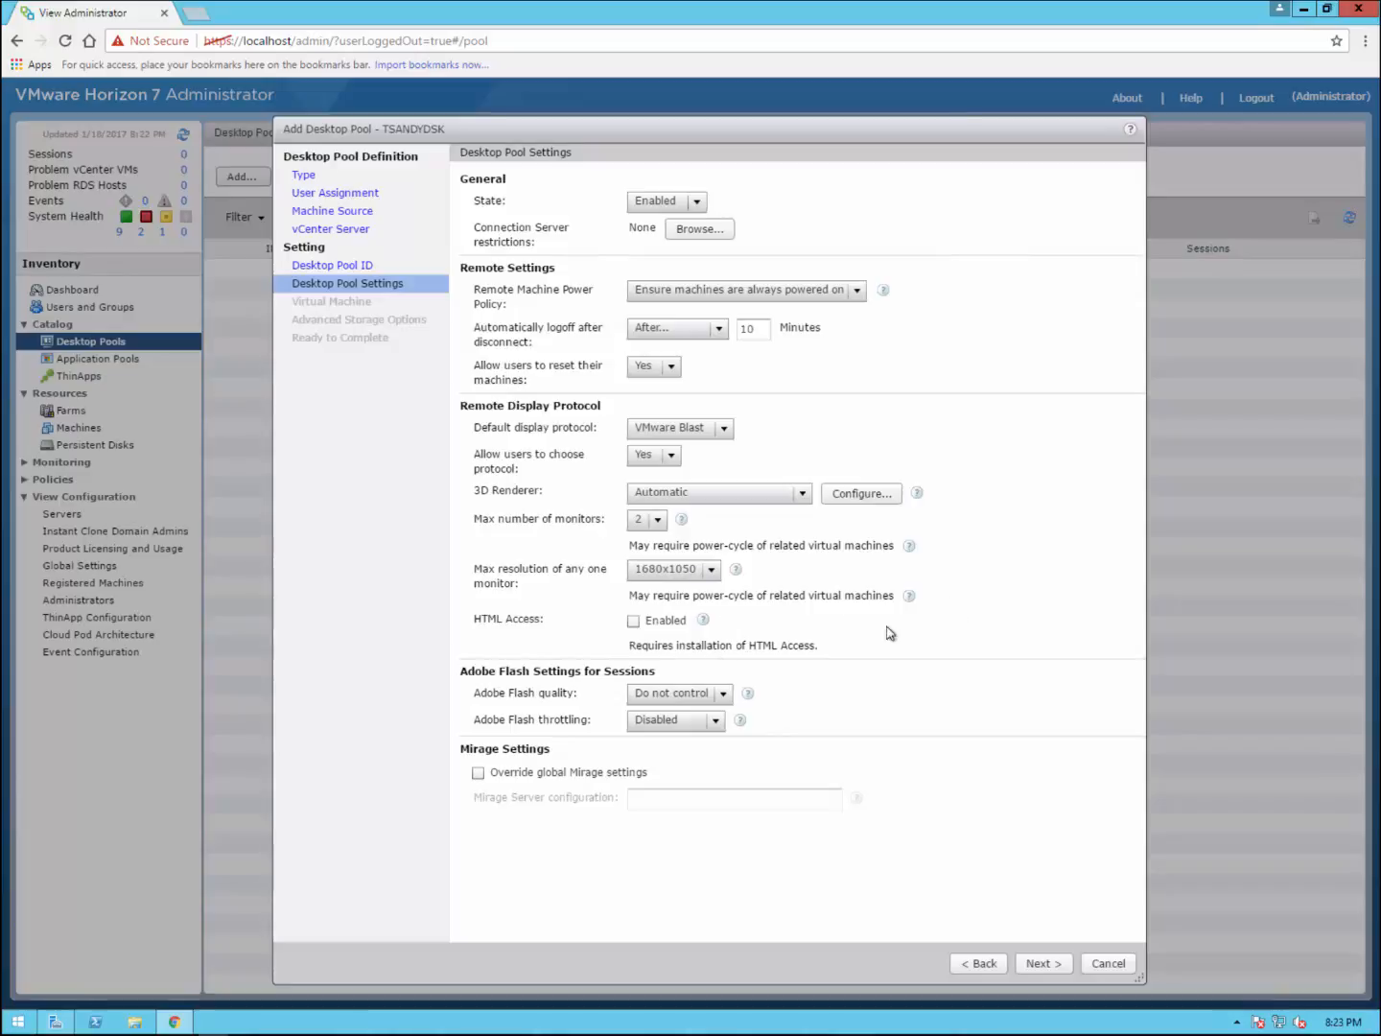
click(635, 622)
click(725, 697)
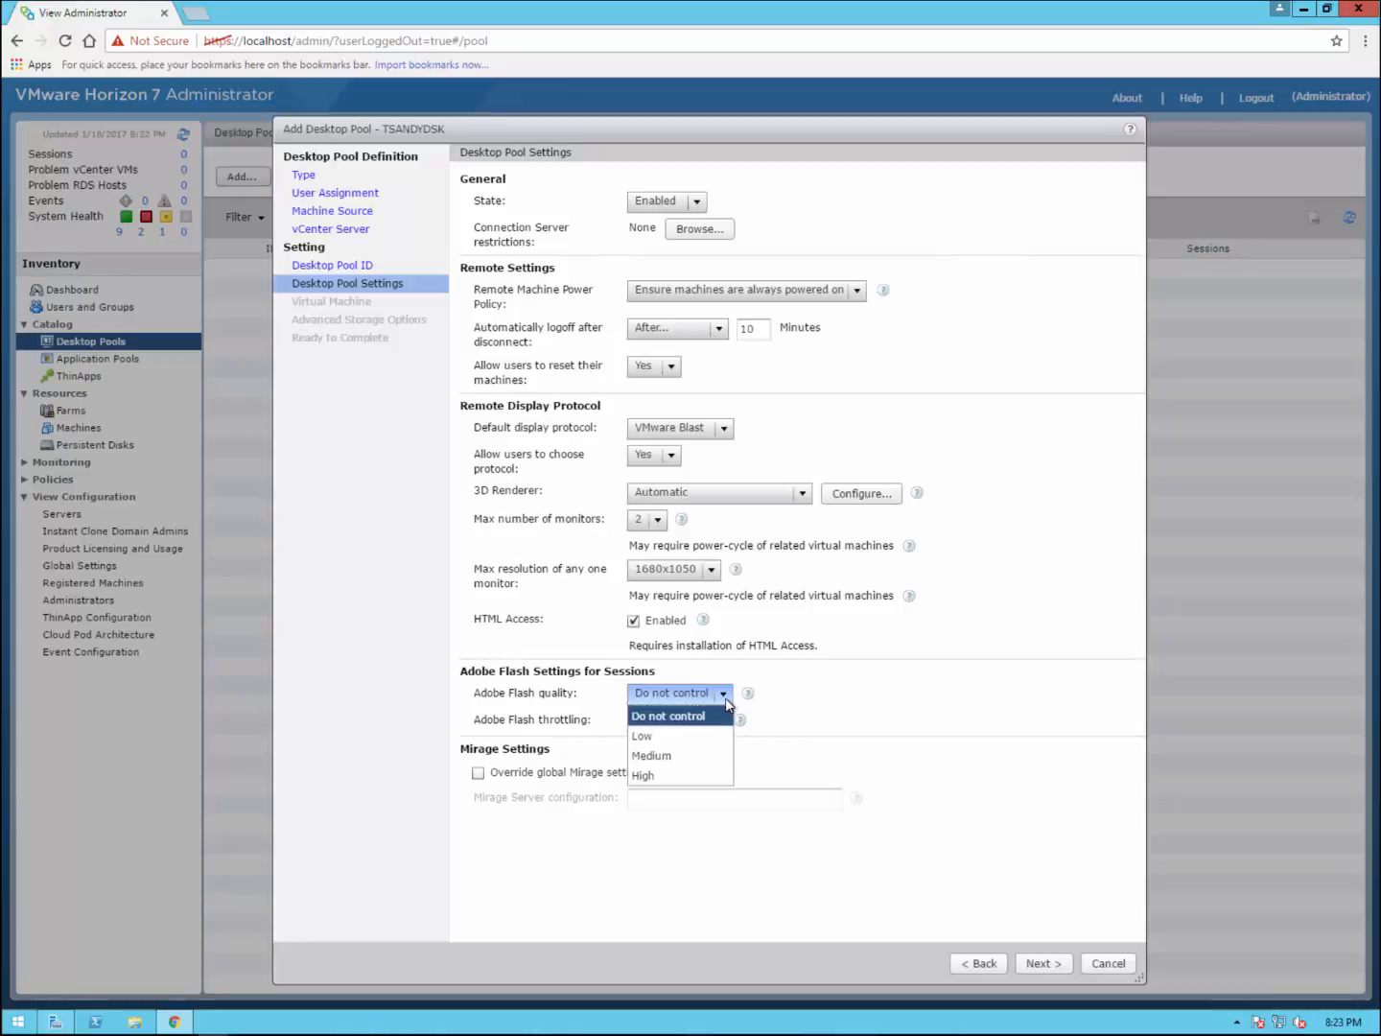
click(845, 705)
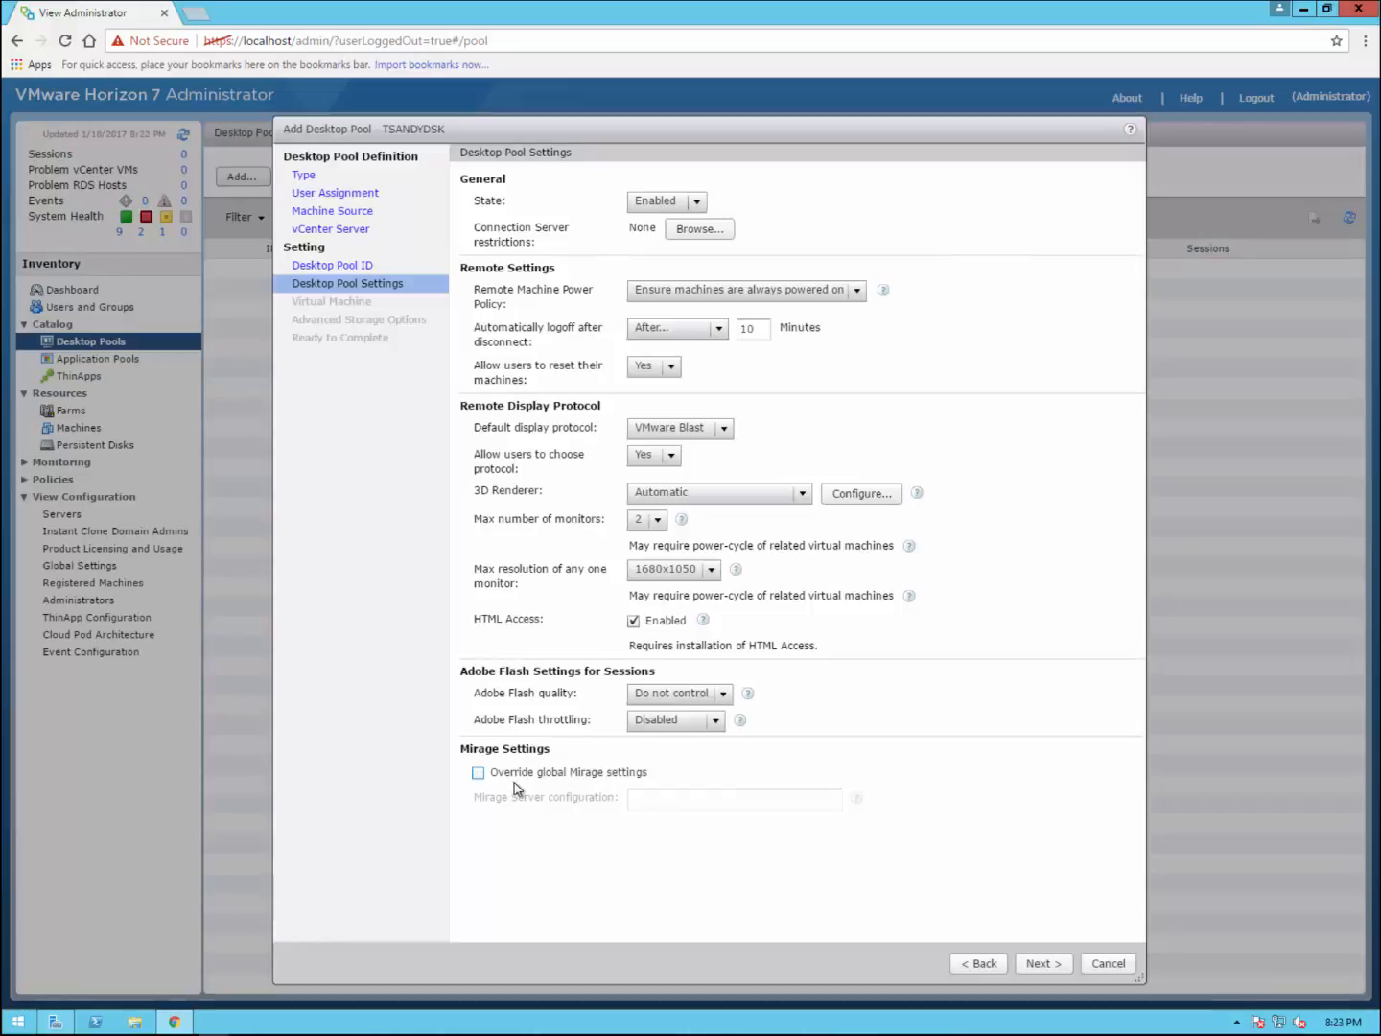
Step: Select the TSANDYDSK virtual machine, add it to the pool, and continue
click(1039, 964)
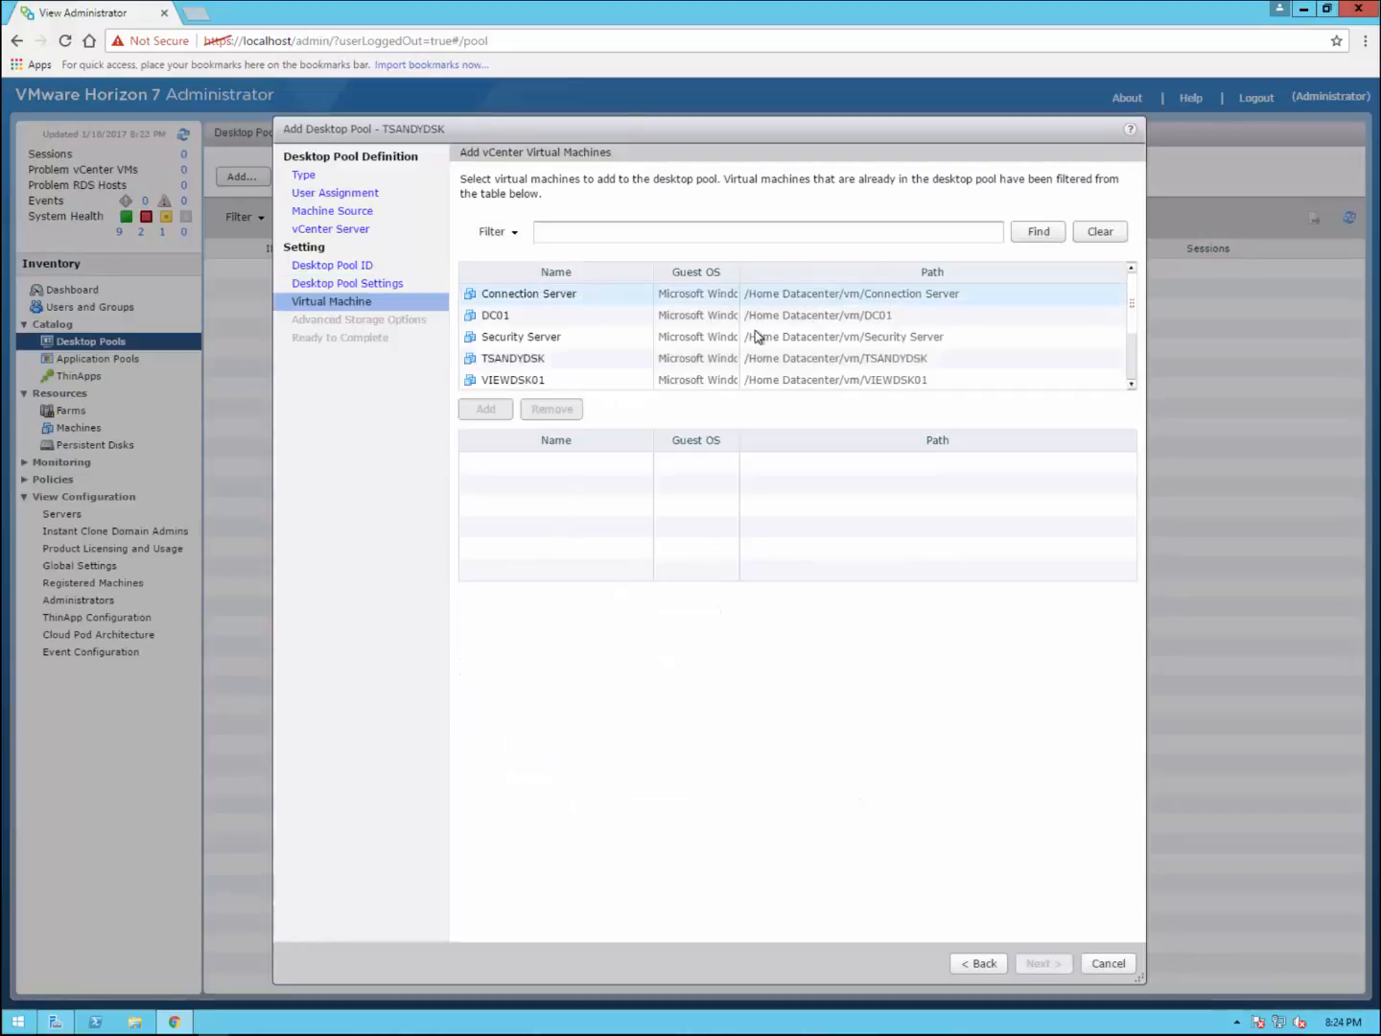
click(575, 360)
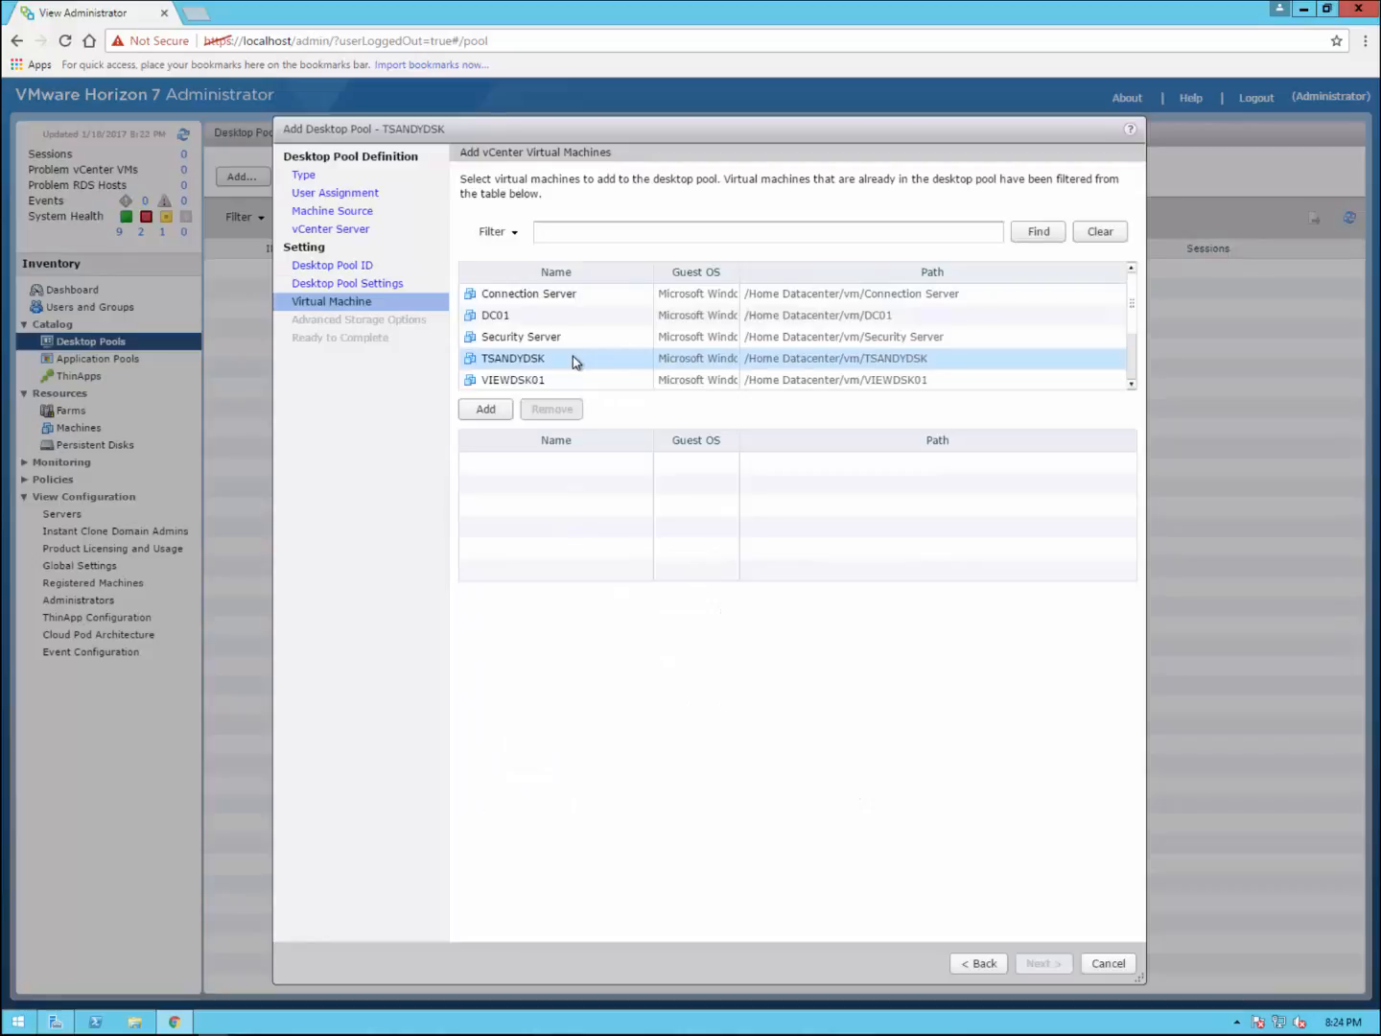
click(497, 408)
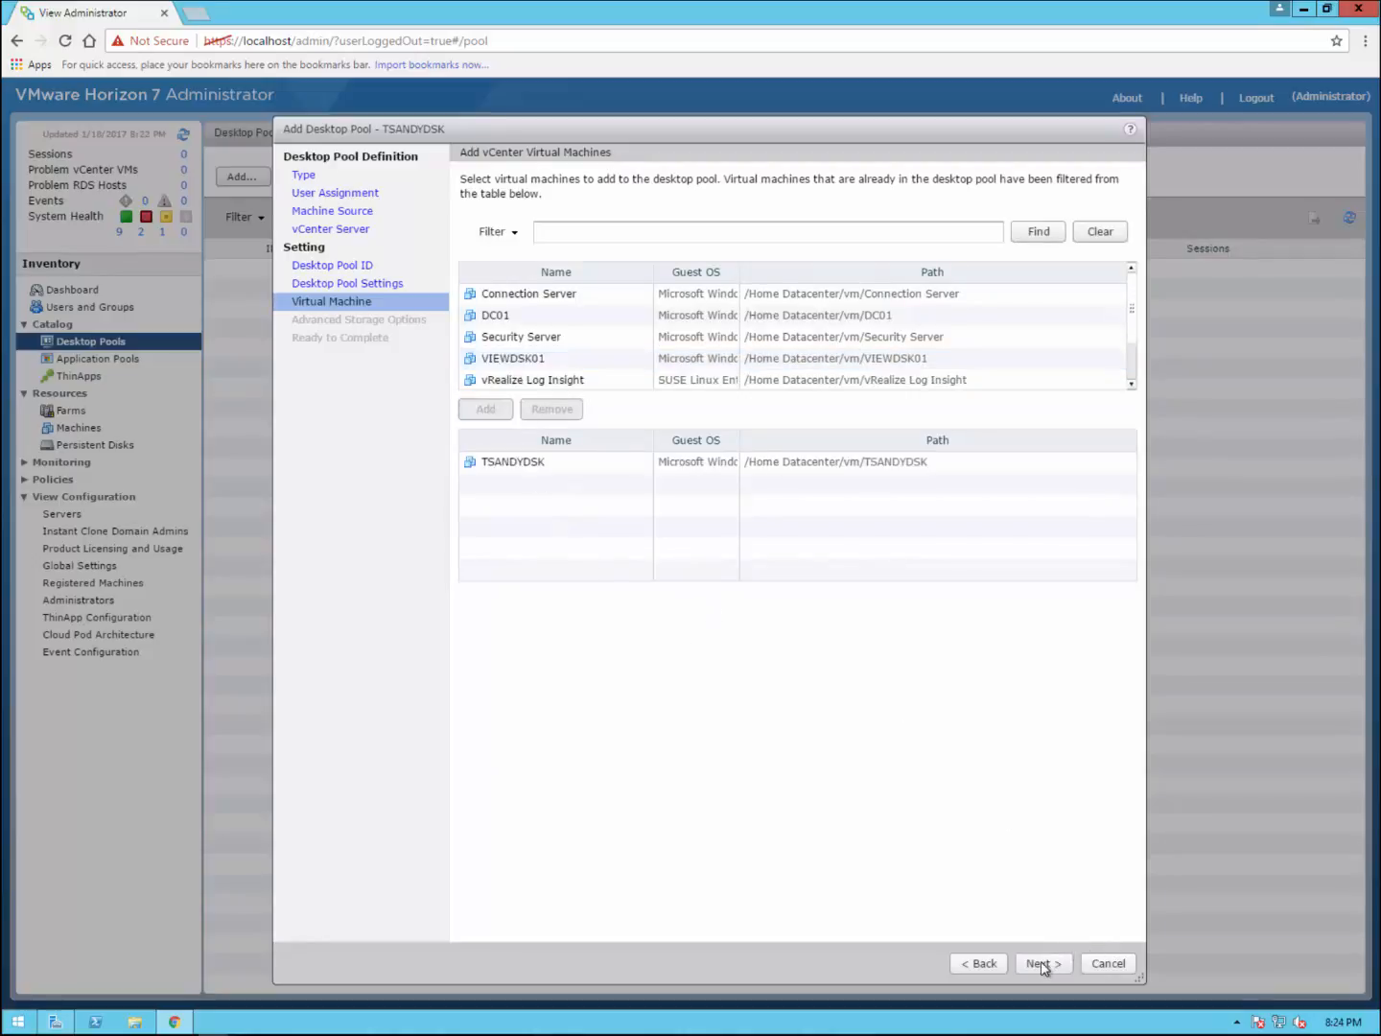
click(1044, 961)
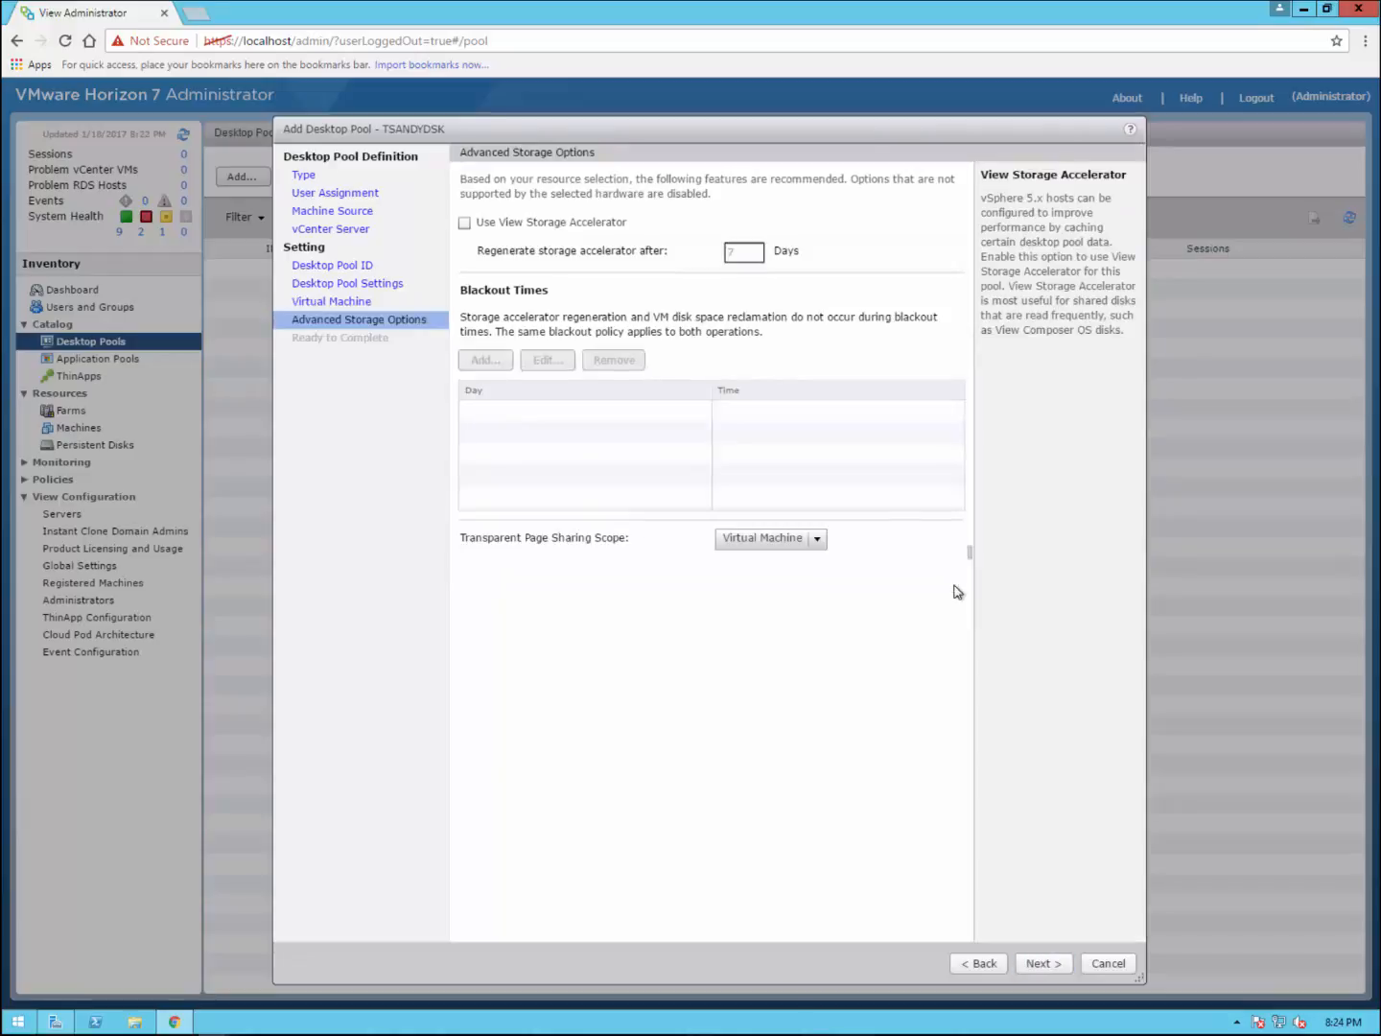
Step: Enable View Storage Accelerator, keep Virtual Machine page sharing scope, and advance to Ready to Complete
click(465, 223)
click(817, 539)
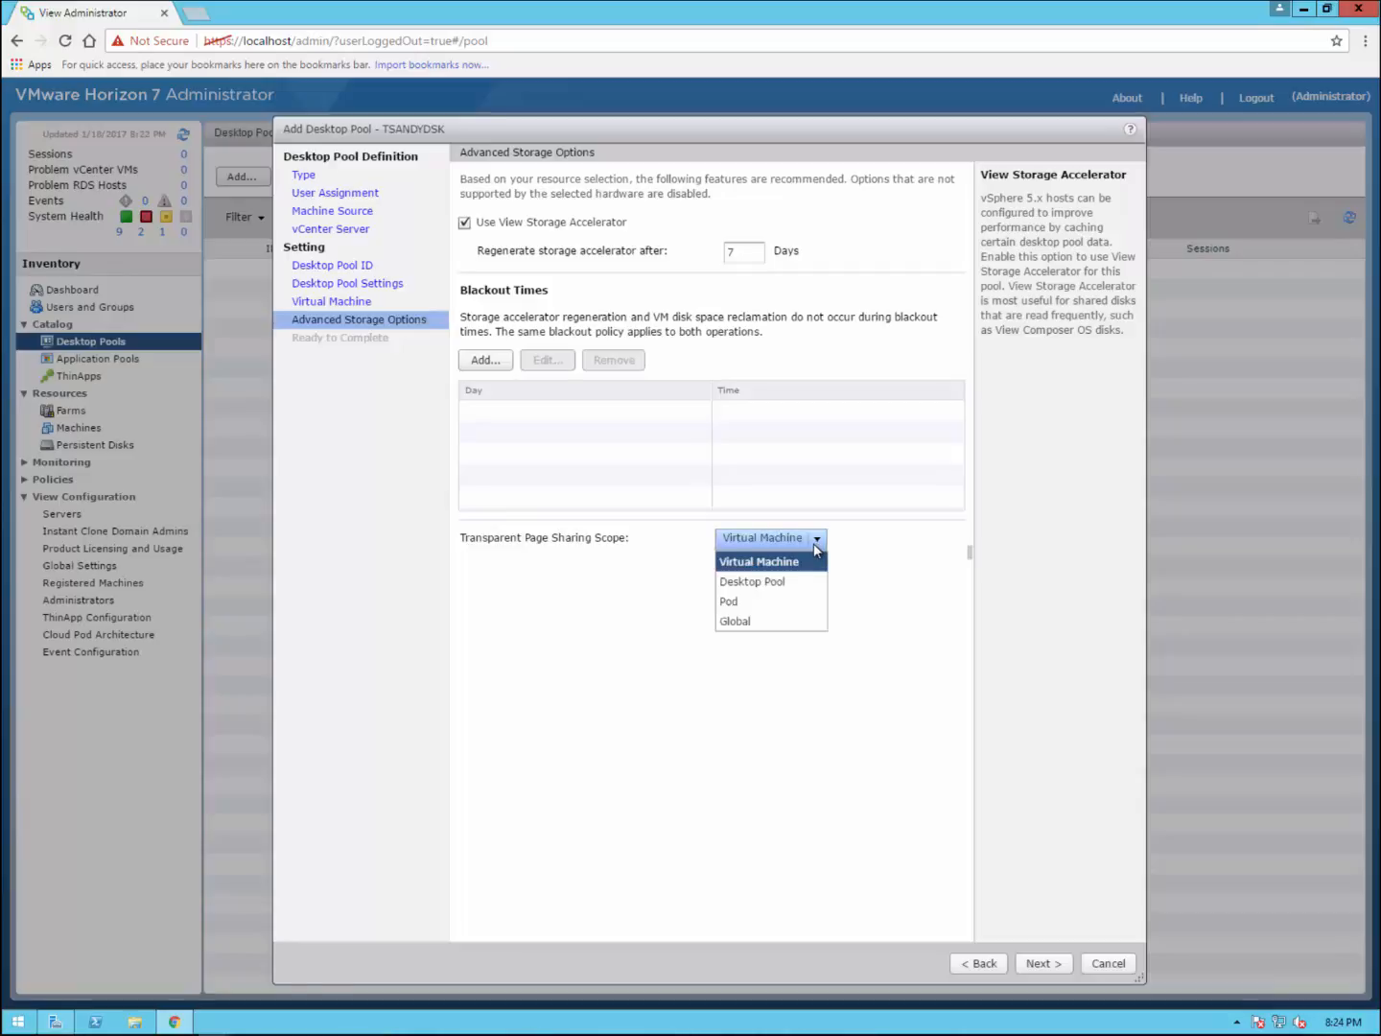
click(871, 556)
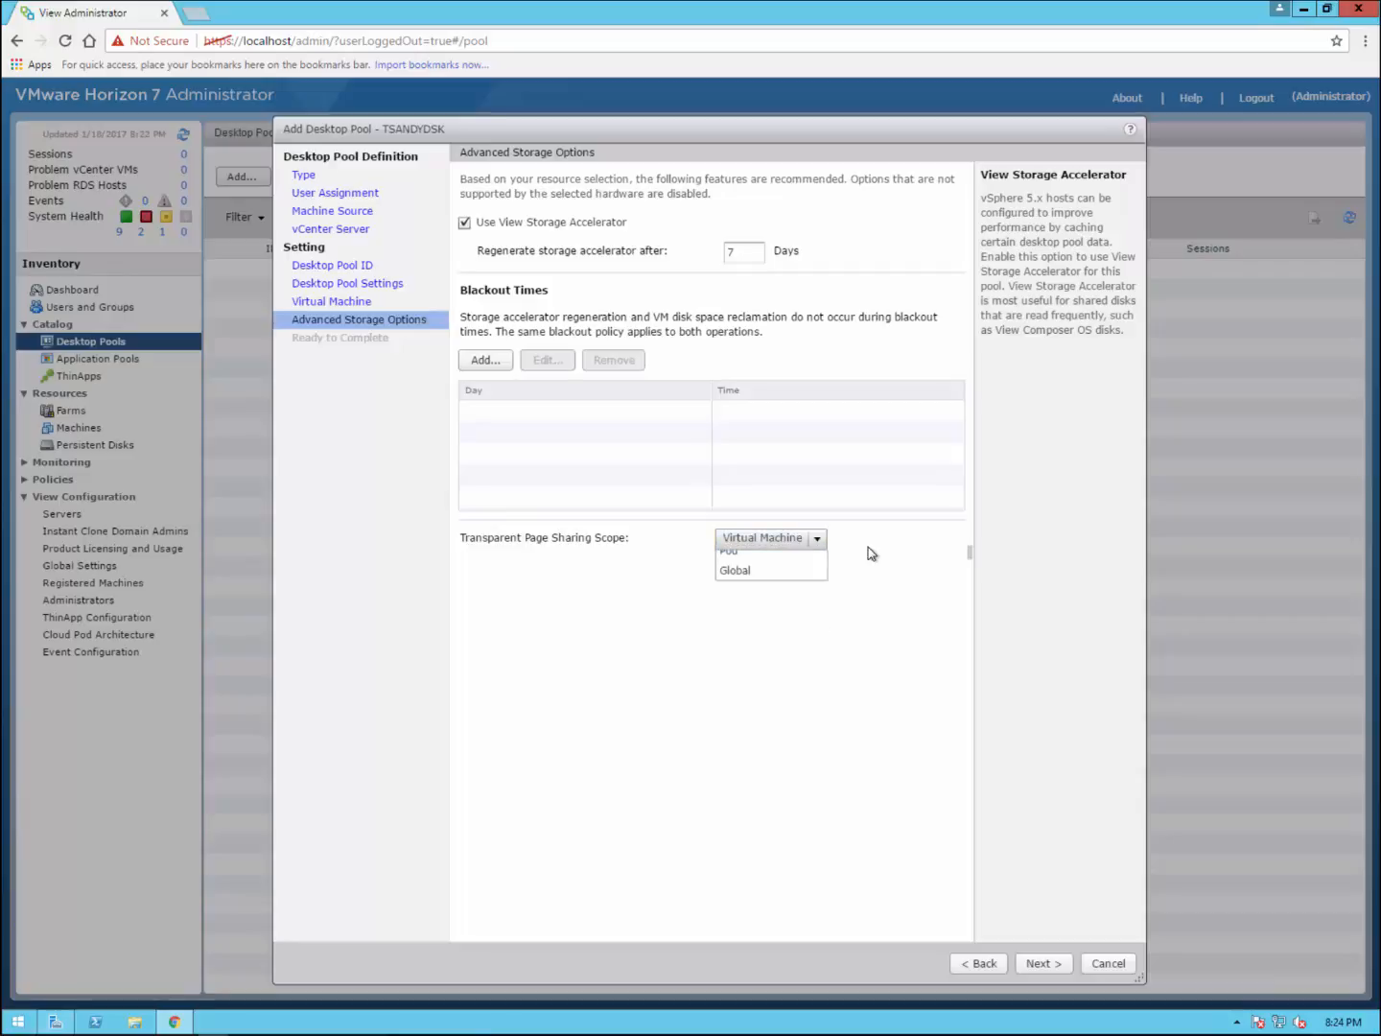
click(1040, 965)
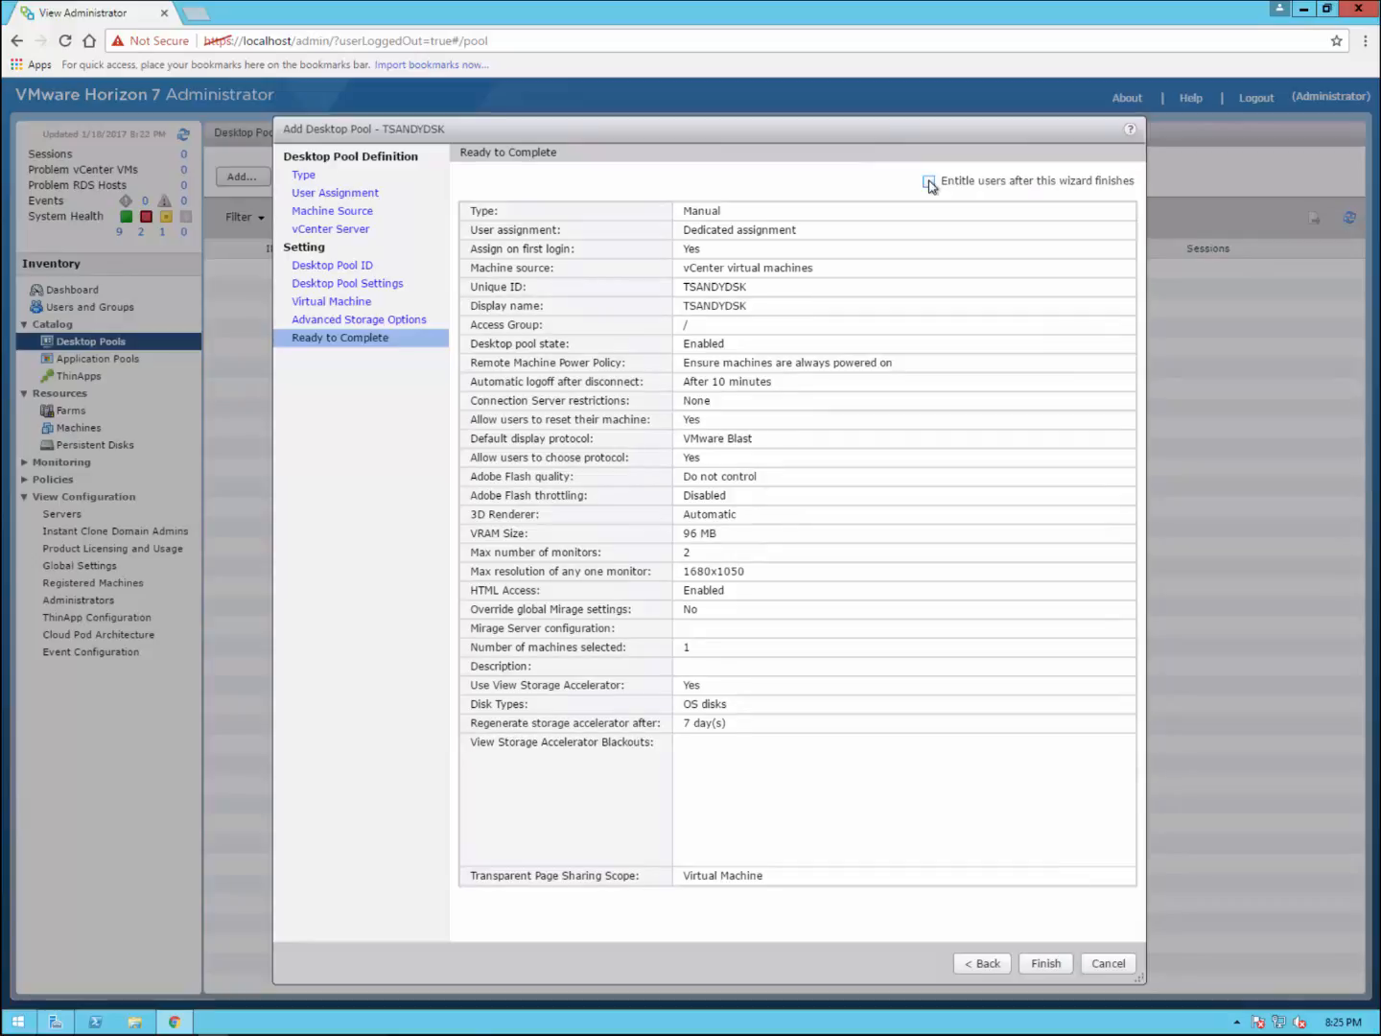
Step: Finish the TSANDYDSK pool wizard with 'Entitle users after this wizard finishes' enabled
click(927, 183)
click(1058, 970)
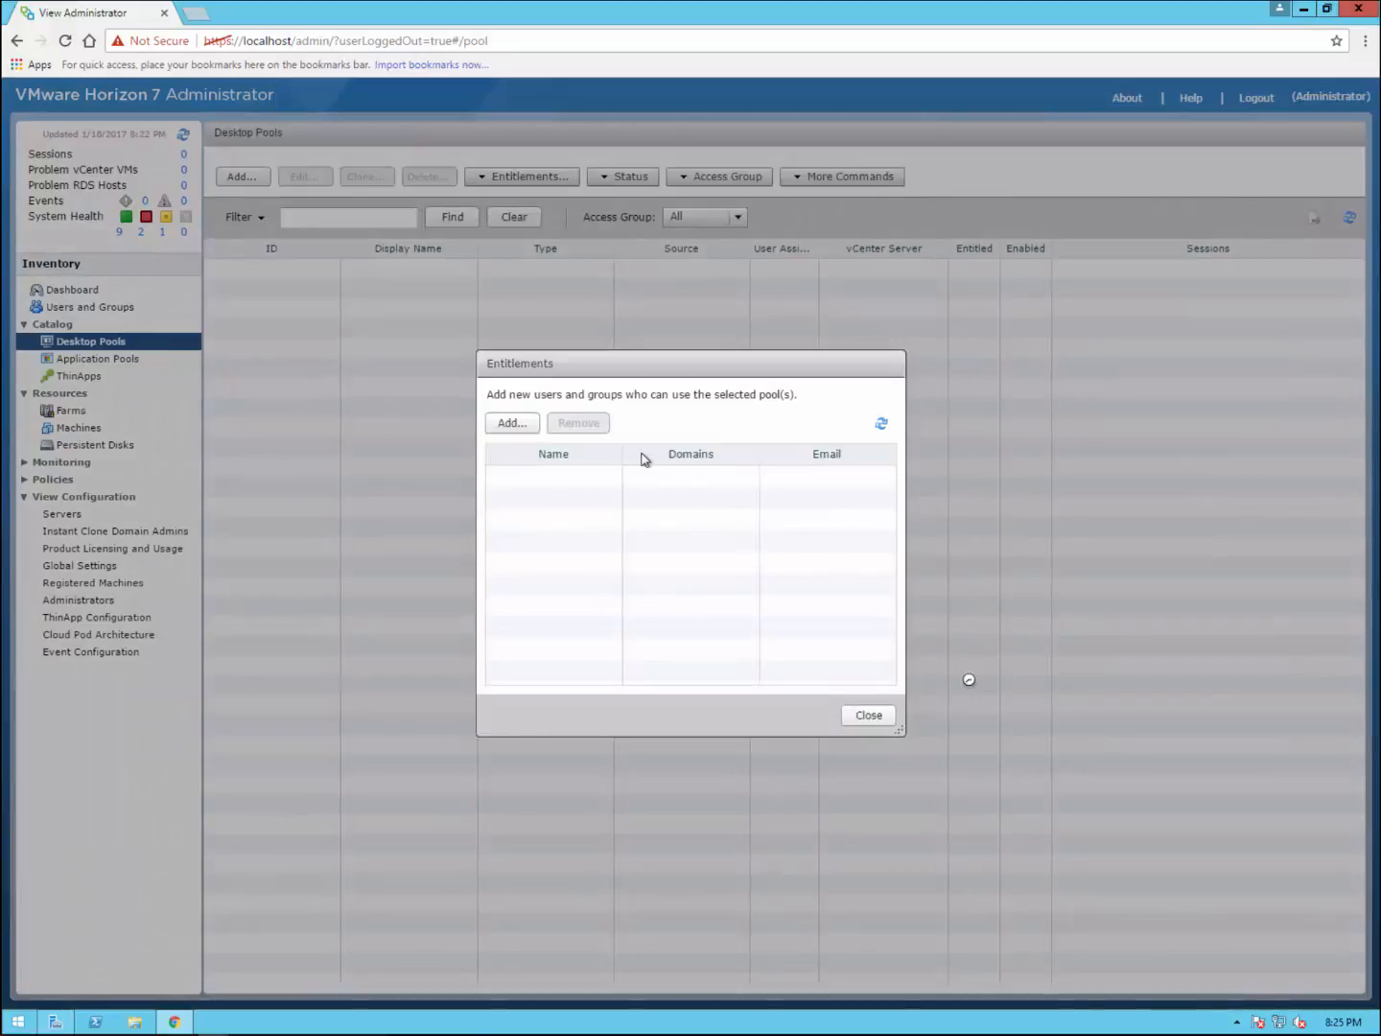
Step: Search users only across Entire Directory, add the user's account to TSANDYDSK entitlements, then close
click(514, 425)
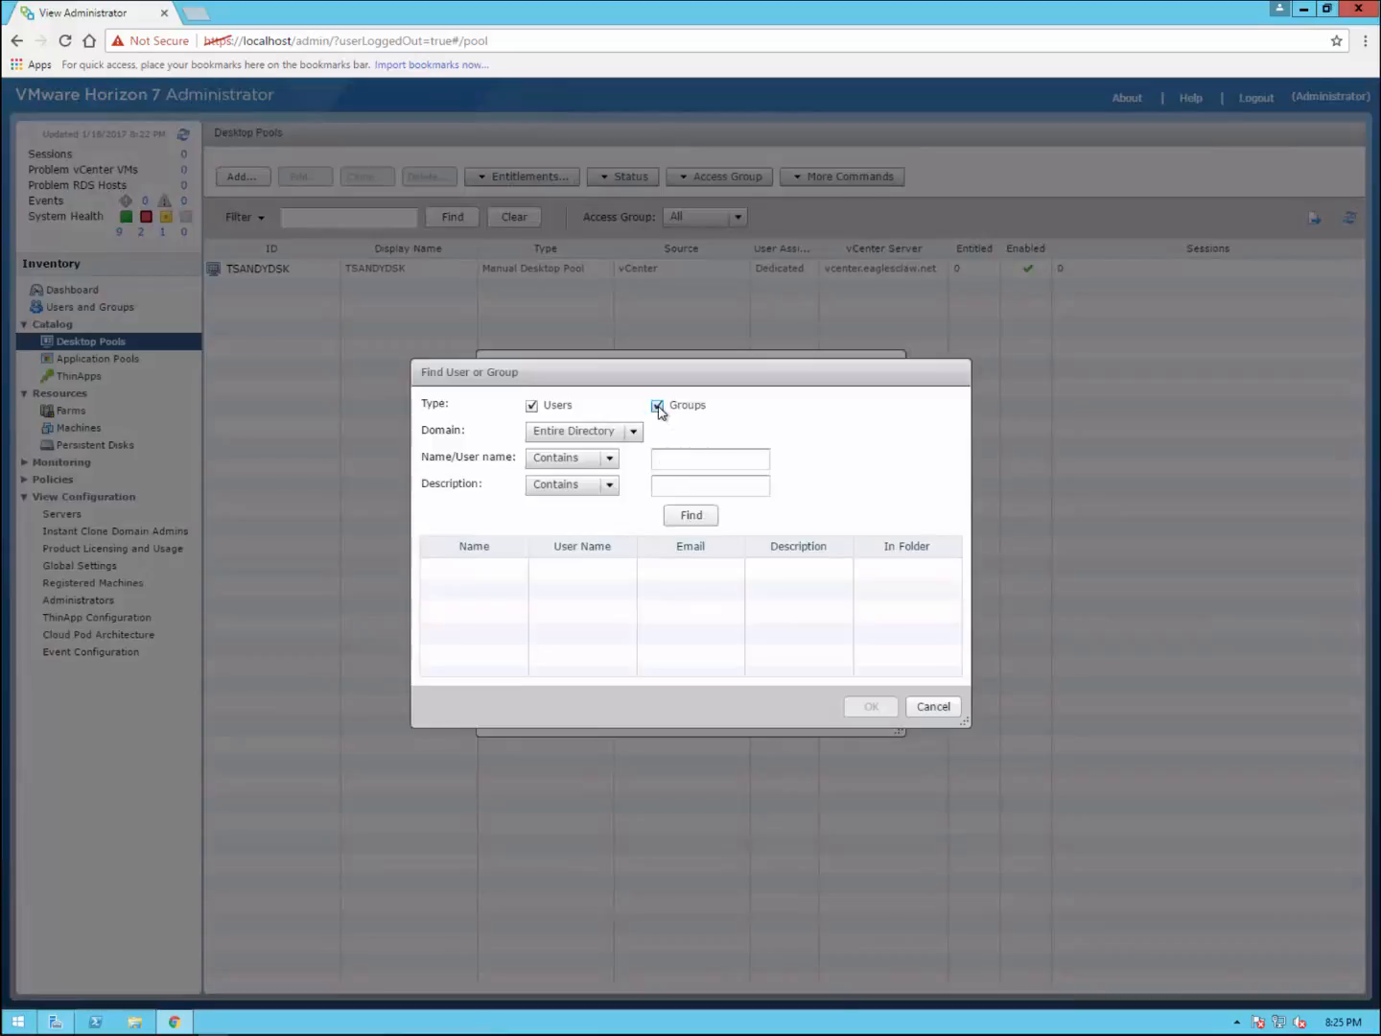
click(657, 407)
click(697, 469)
click(701, 525)
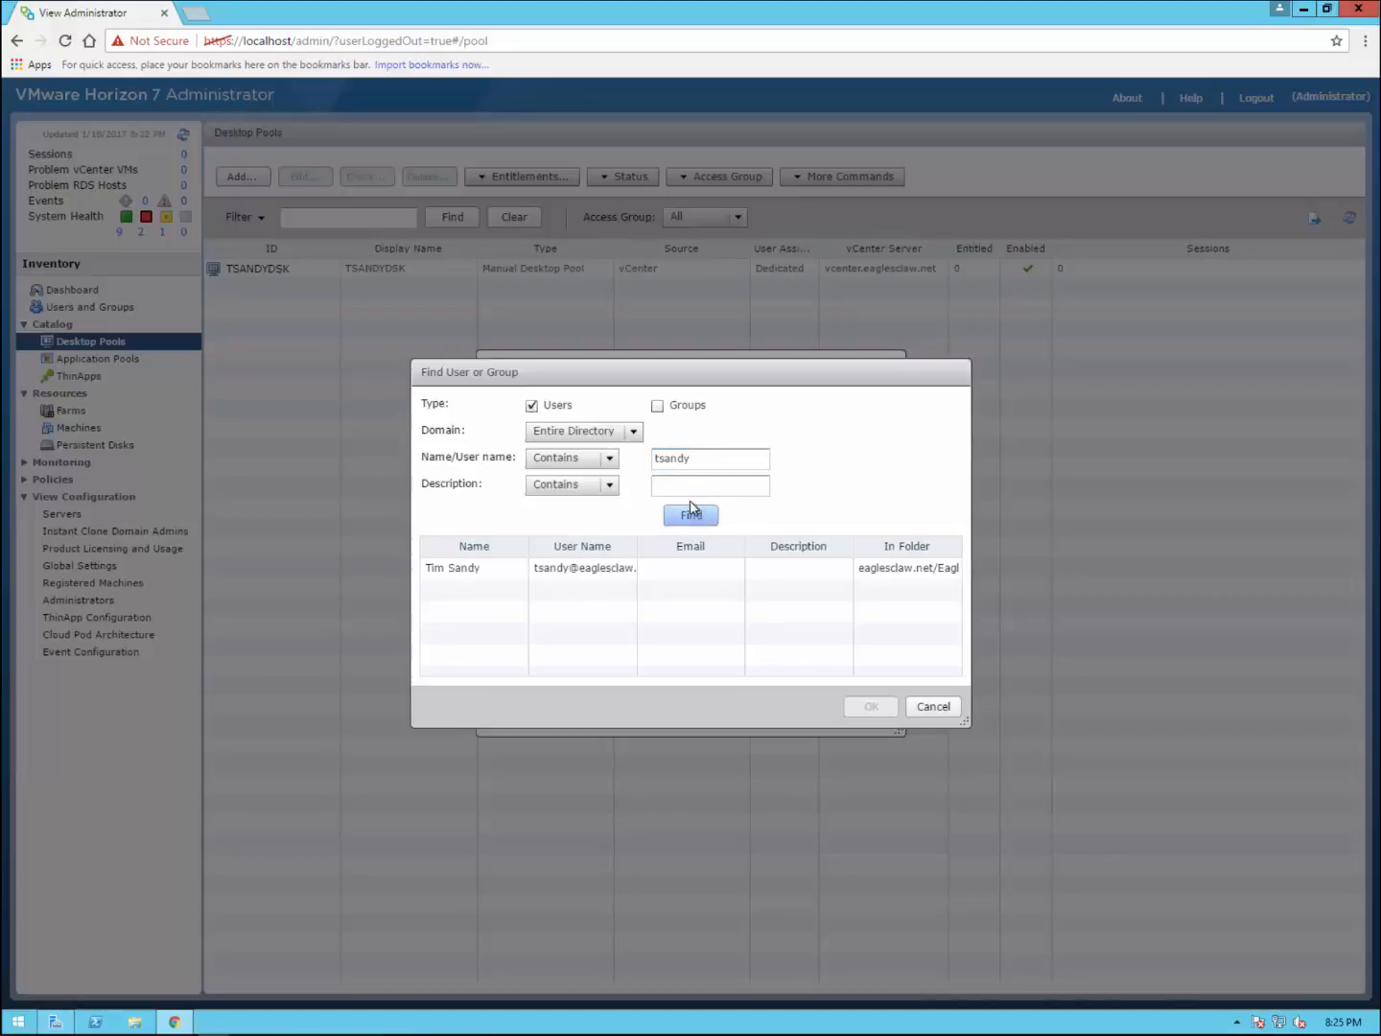
click(571, 576)
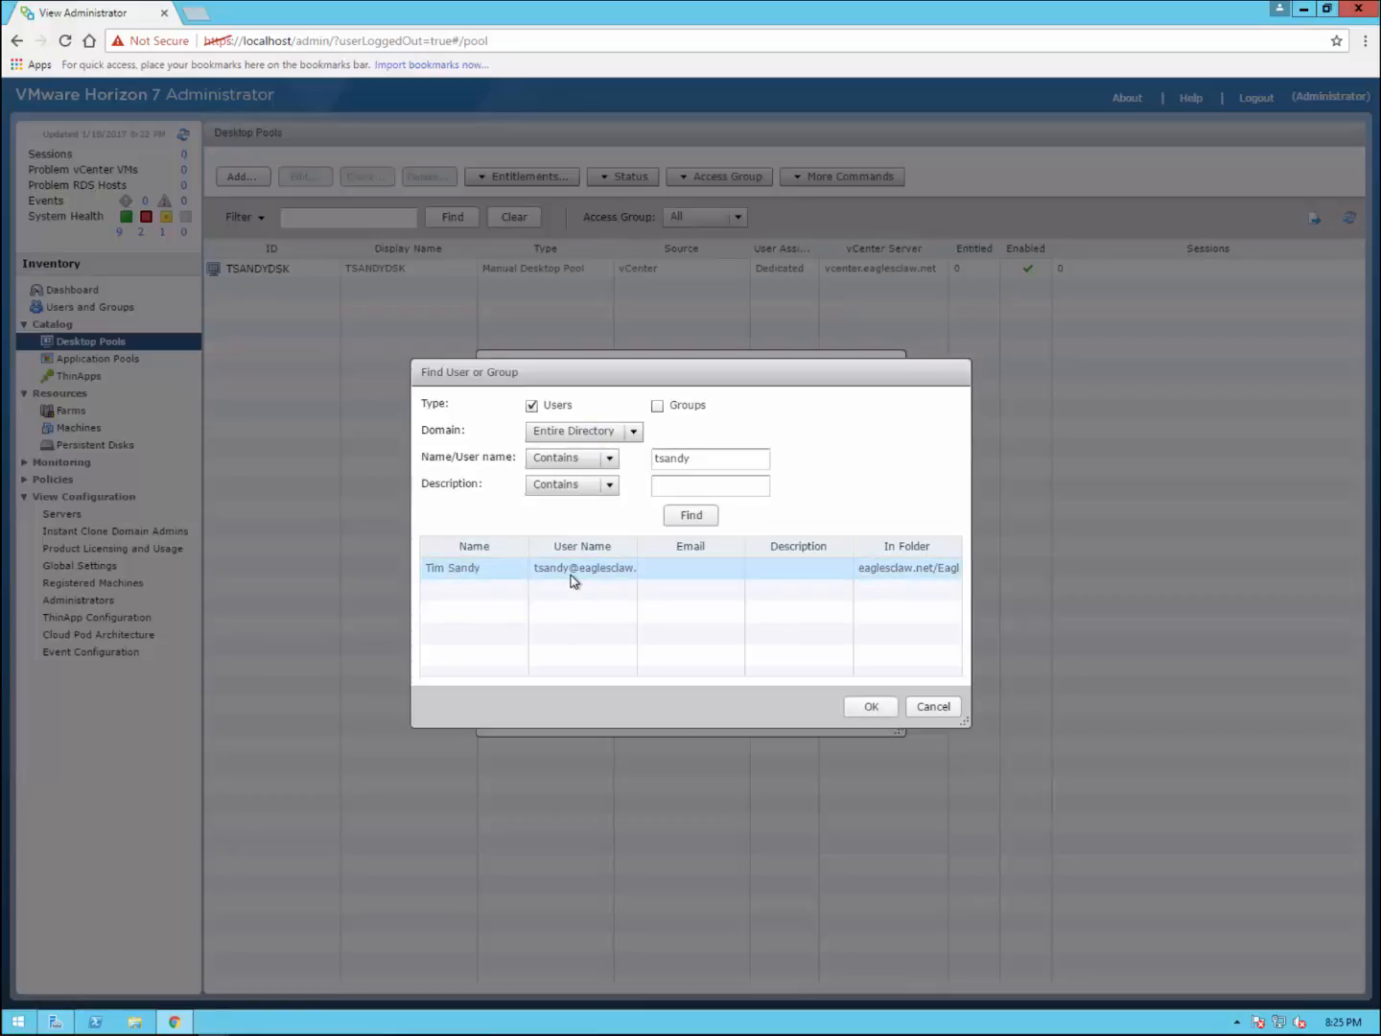
click(632, 431)
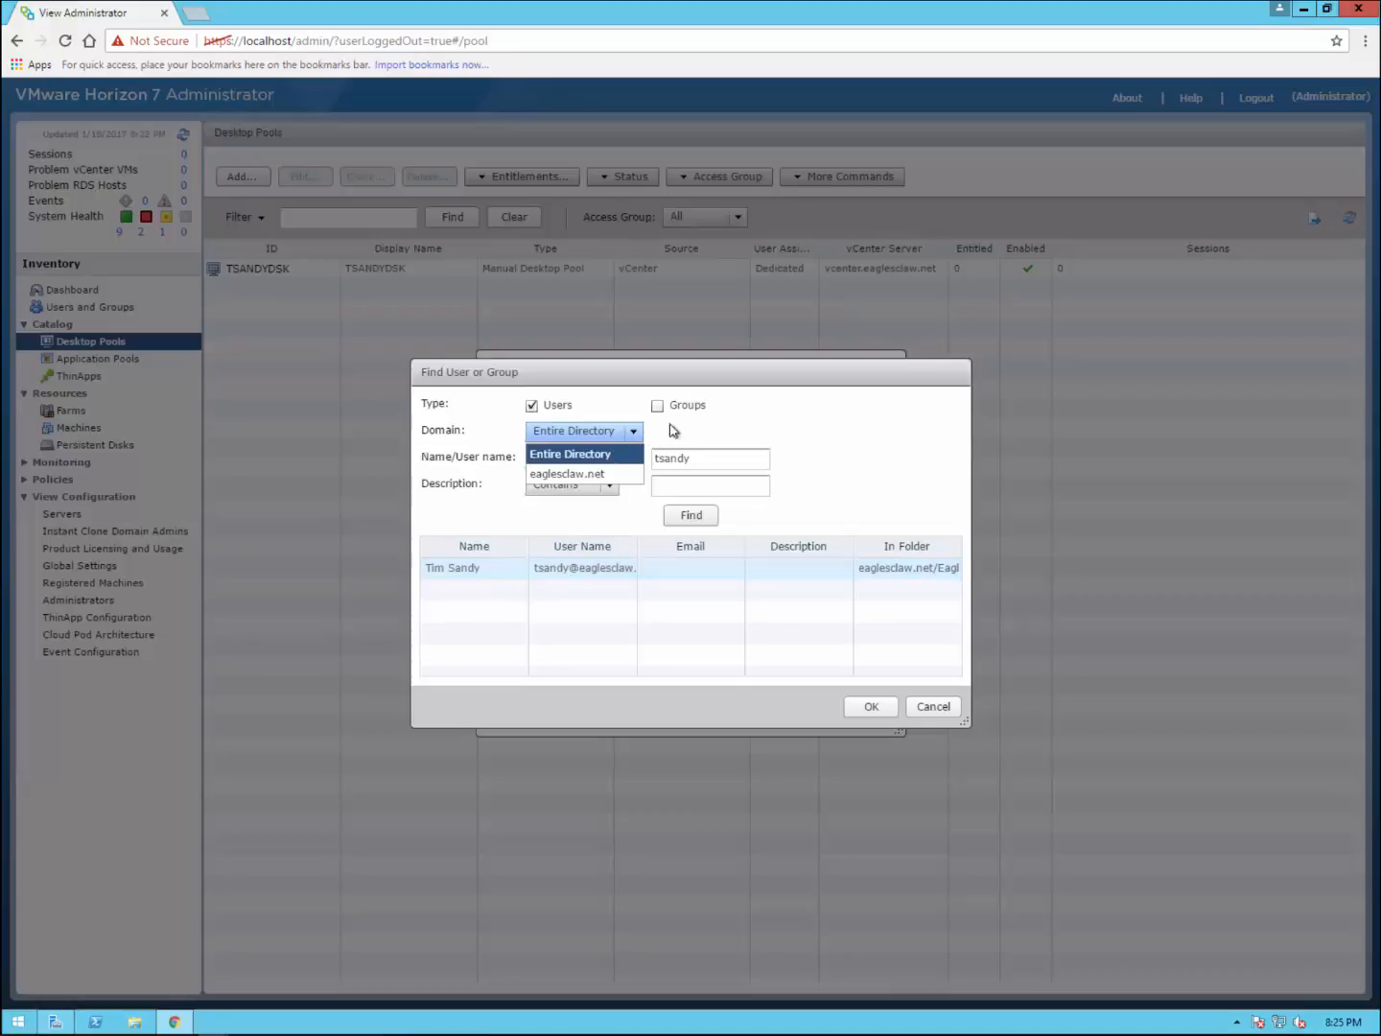
click(907, 566)
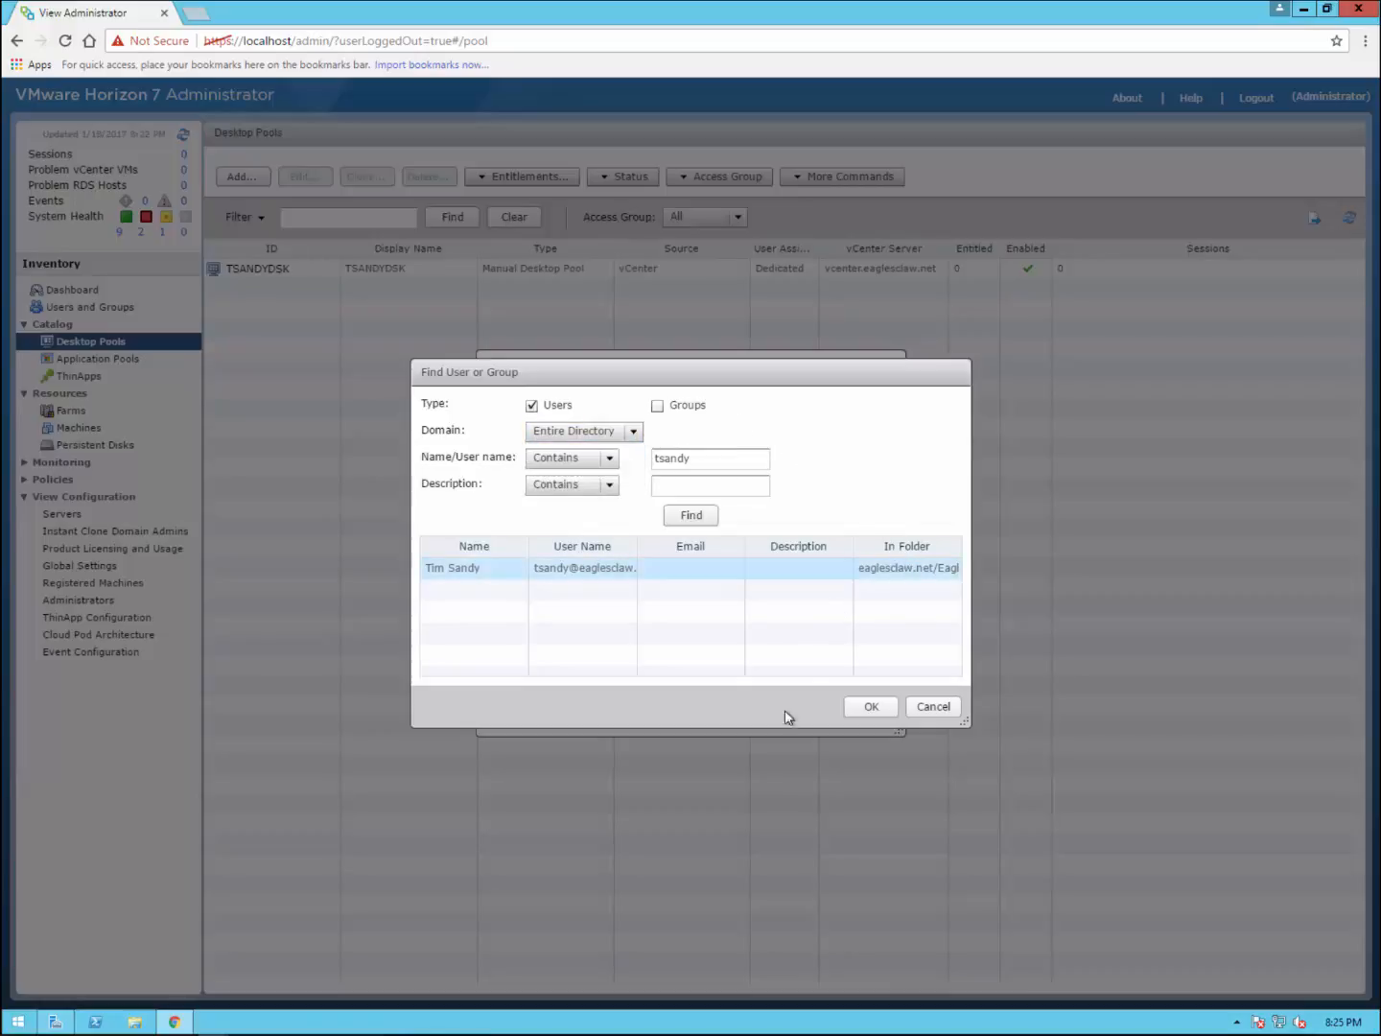
key(Return)
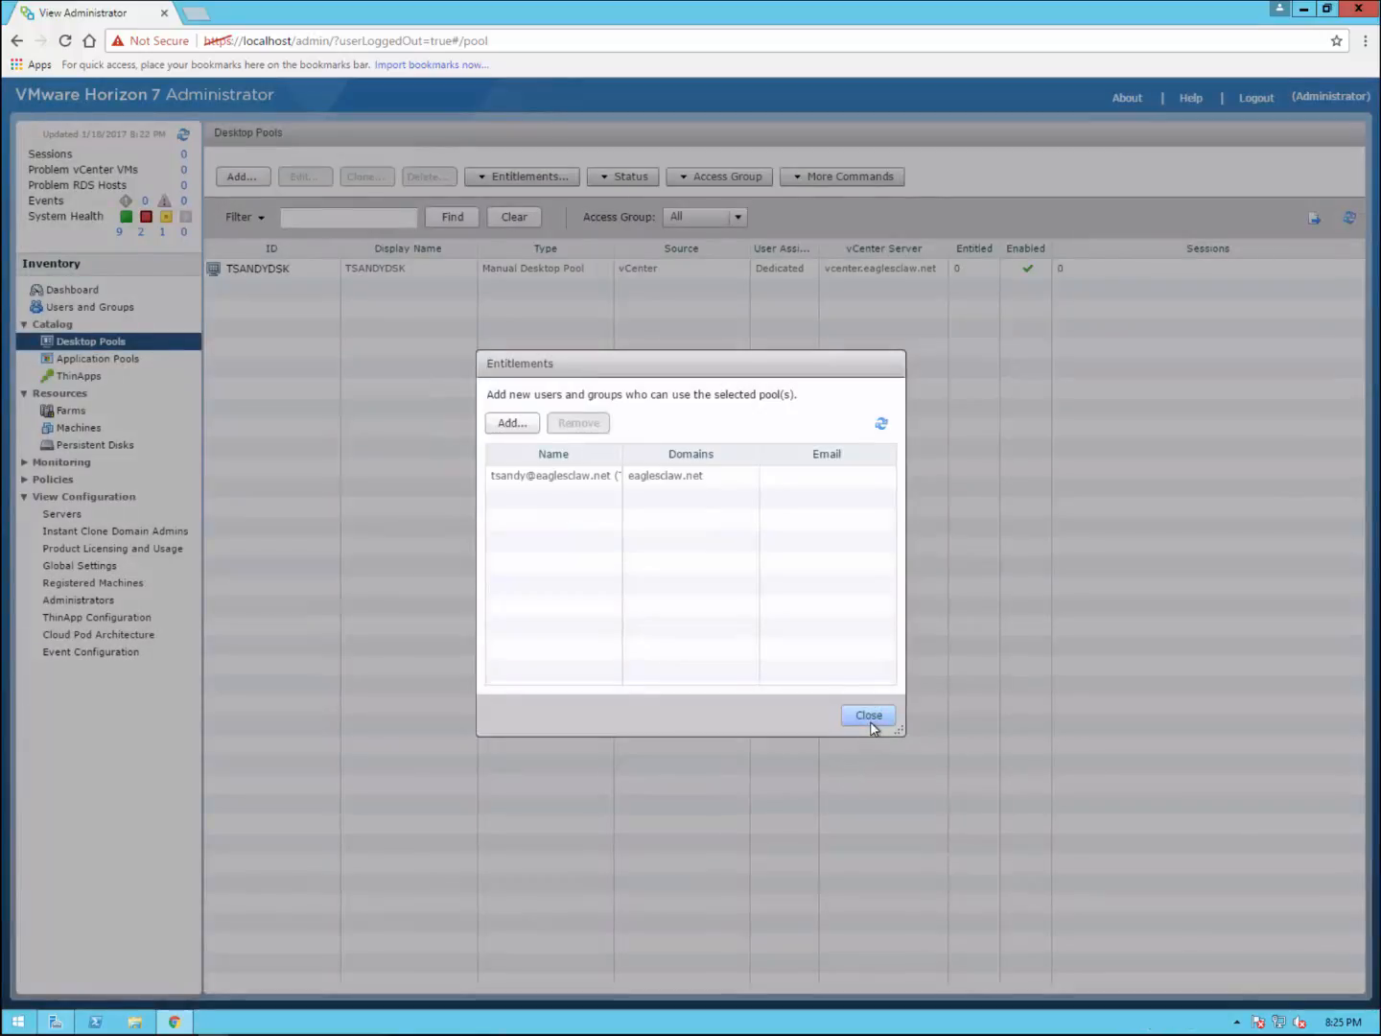
click(869, 718)
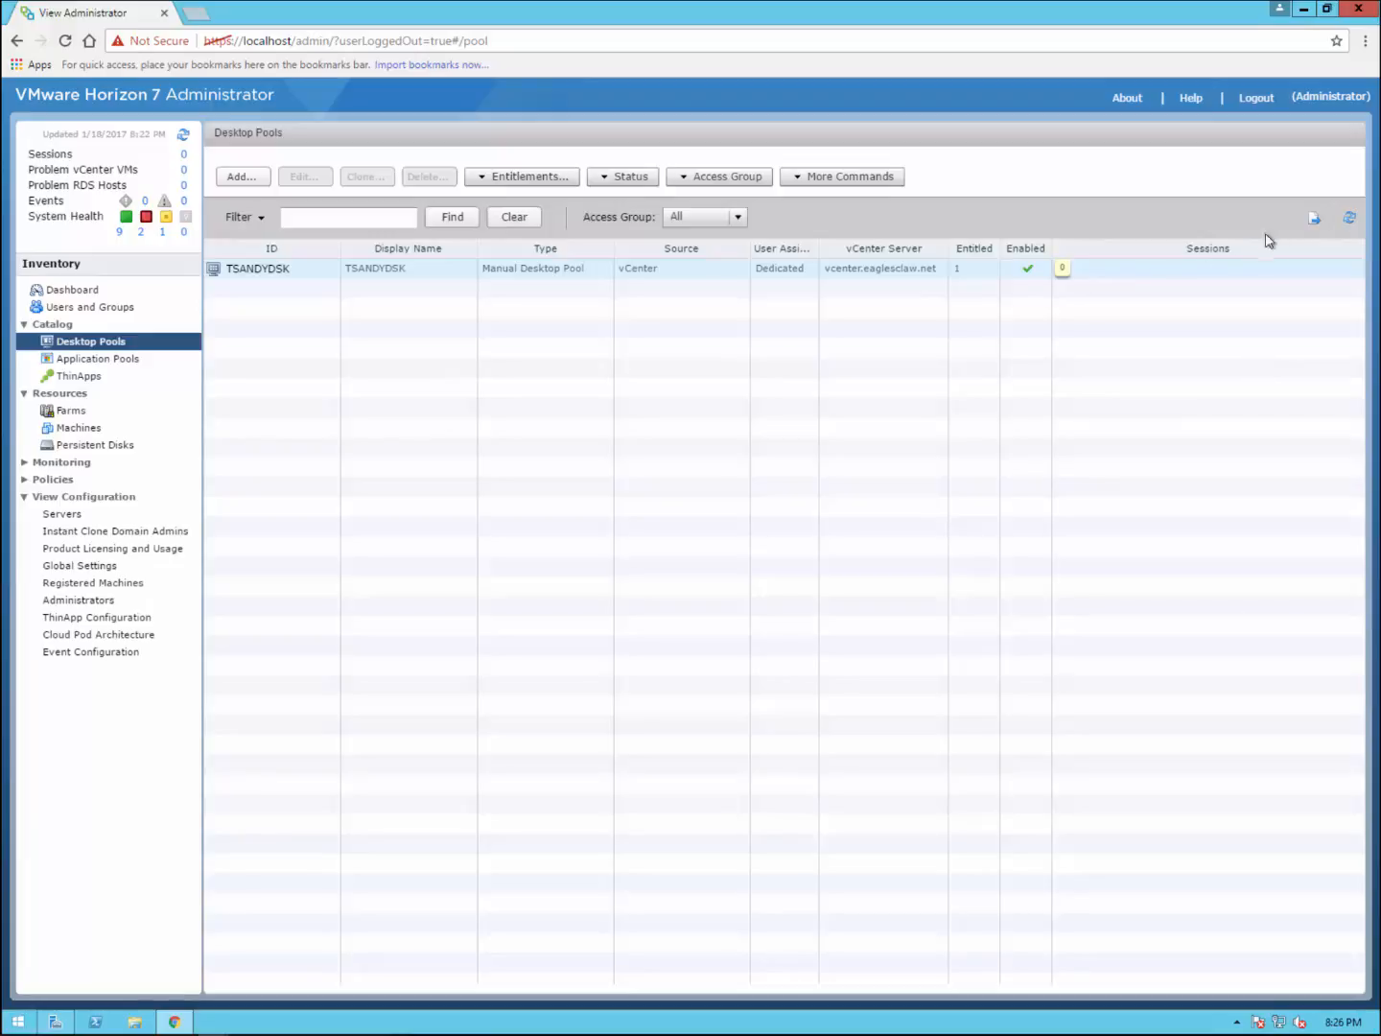
Step: Refresh the Desktop Pools table to show TSANDYDSK with 1 entitled user
click(1349, 218)
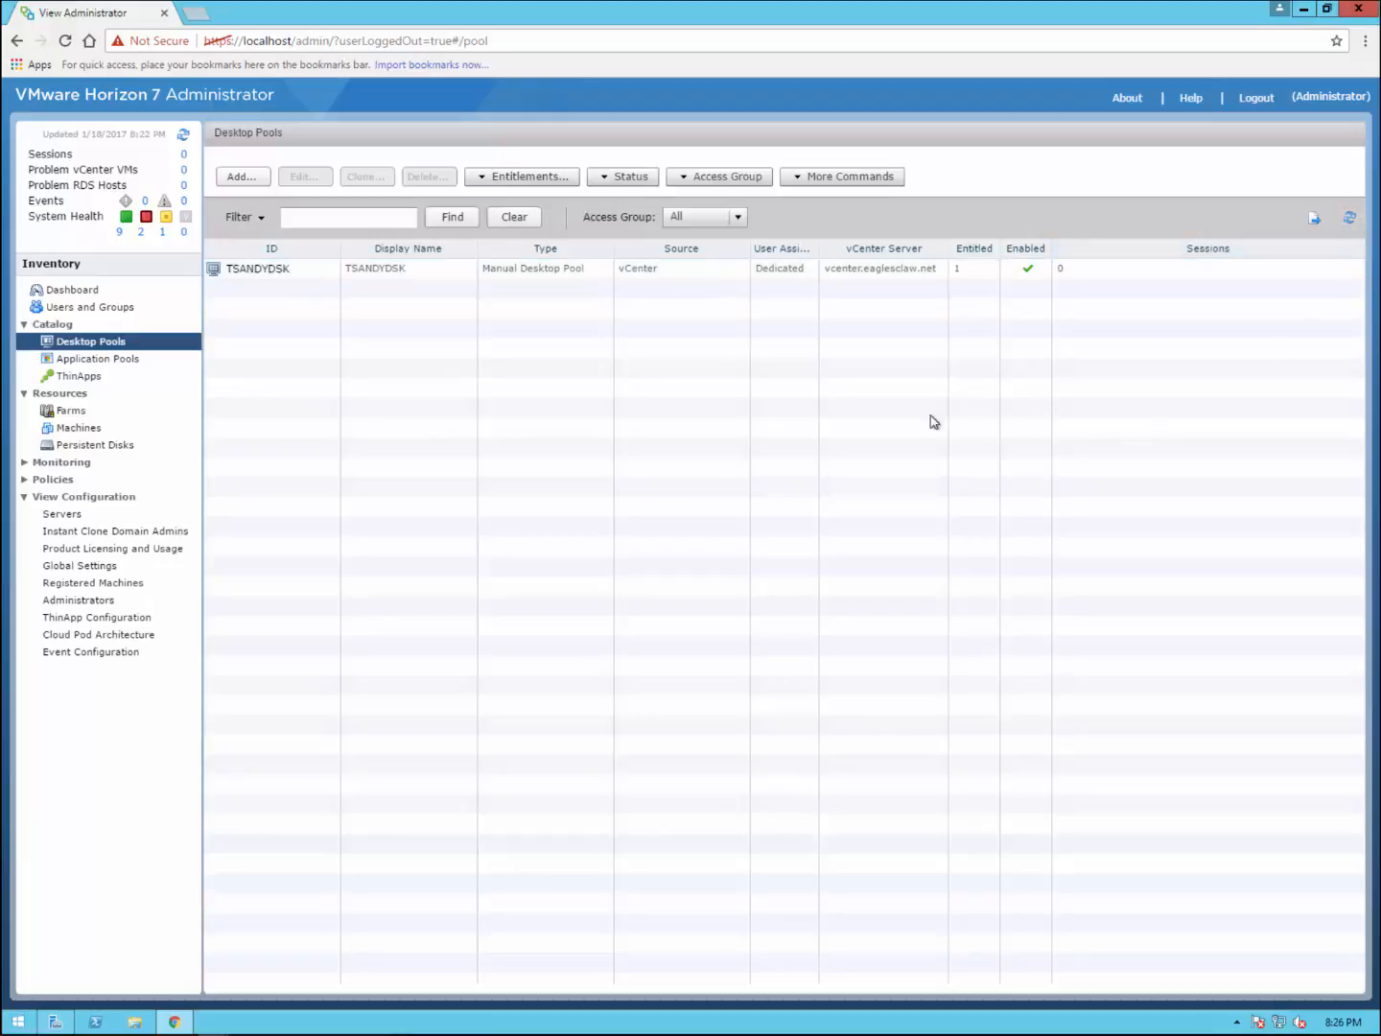